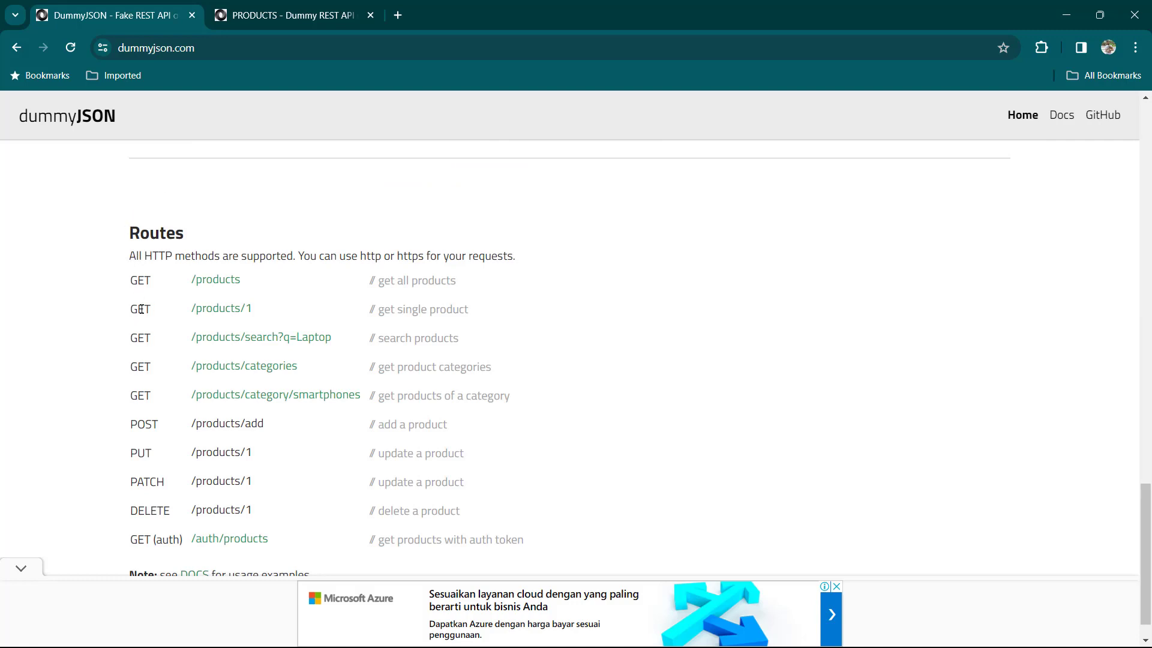
- Open the GET /products route in a new tab and examine the JSON list of all products
scroll(141, 309, "down", 1)
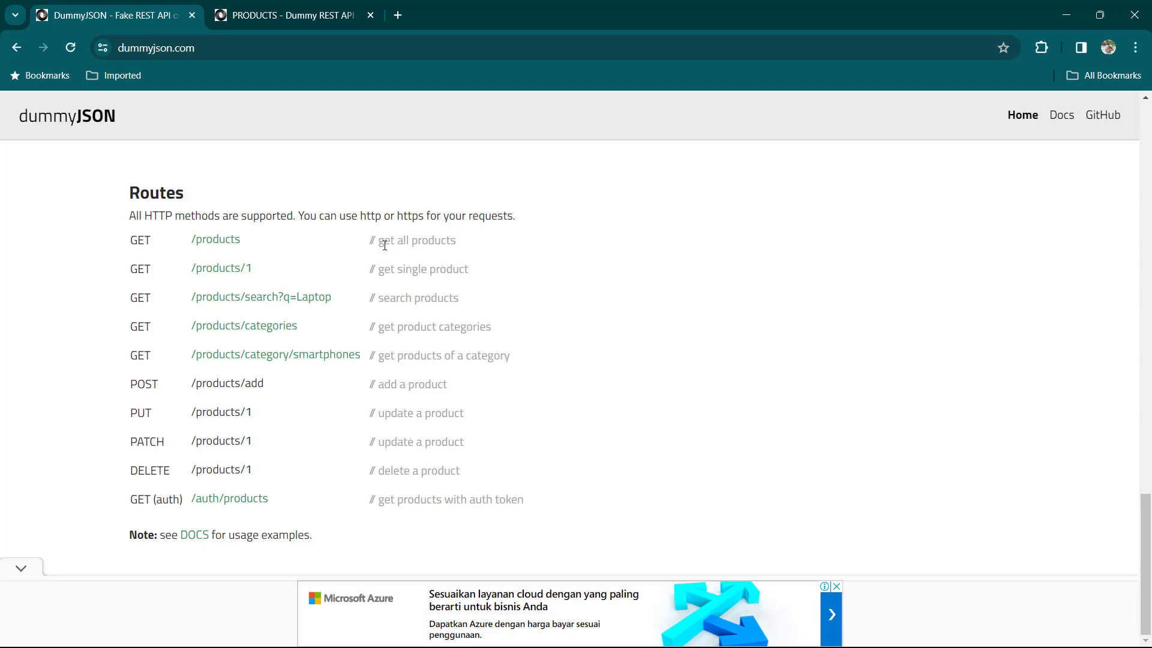
right_click(229, 242)
left_click(305, 259)
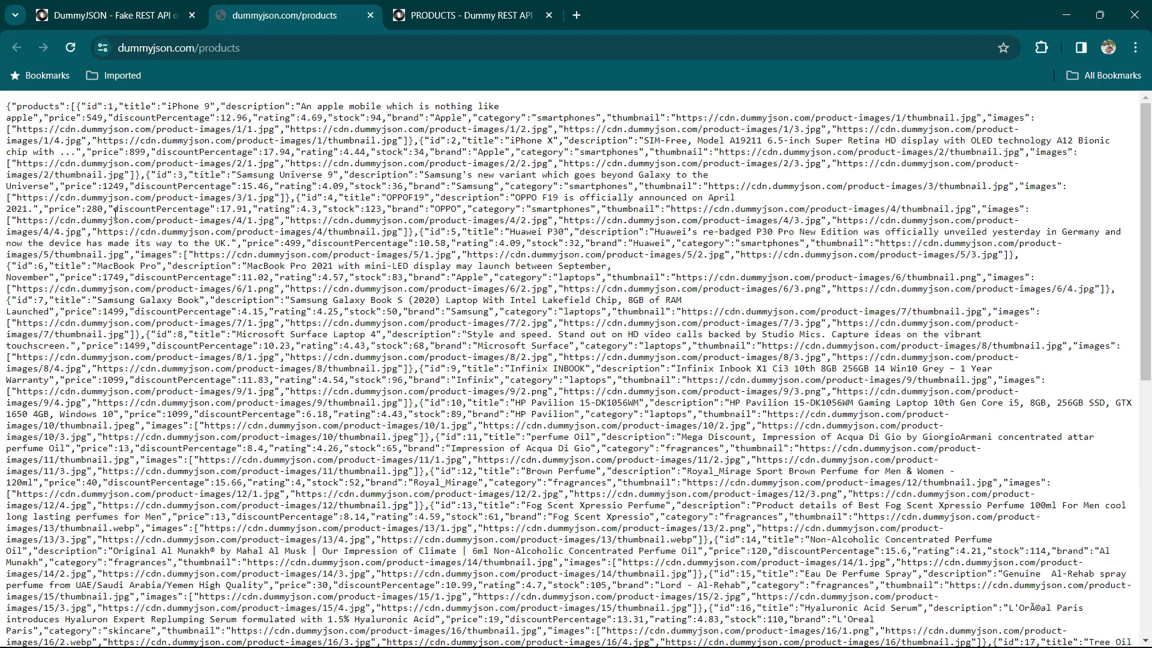
left_click_drag(115, 211, 441, 411)
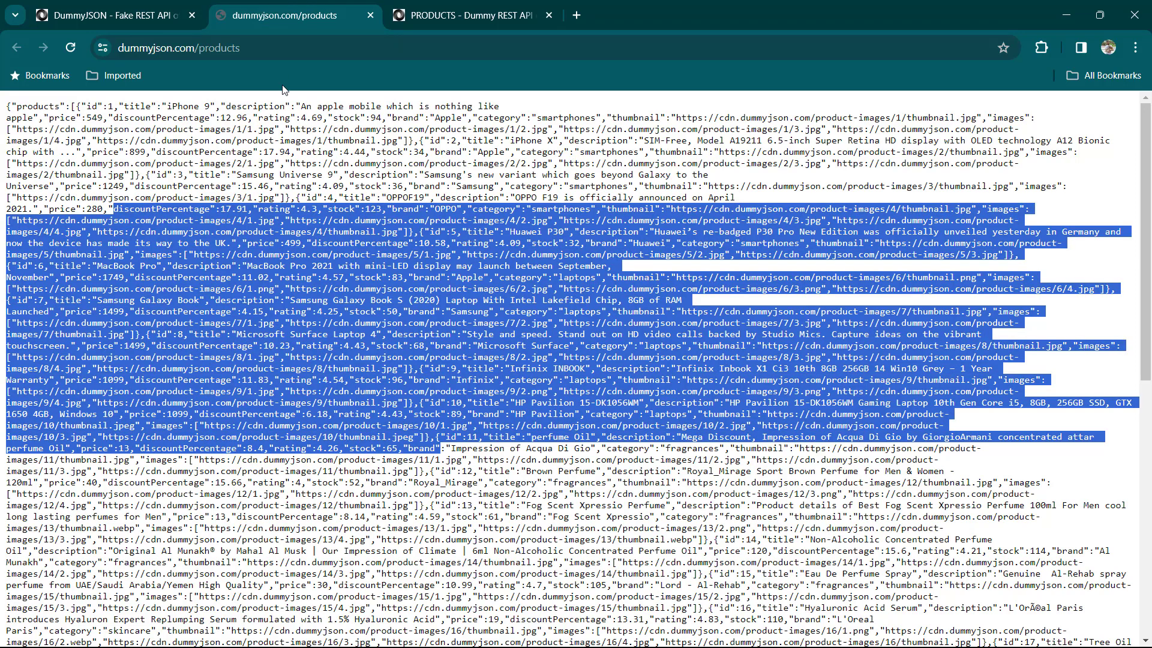
left_click_drag(145, 140, 223, 174)
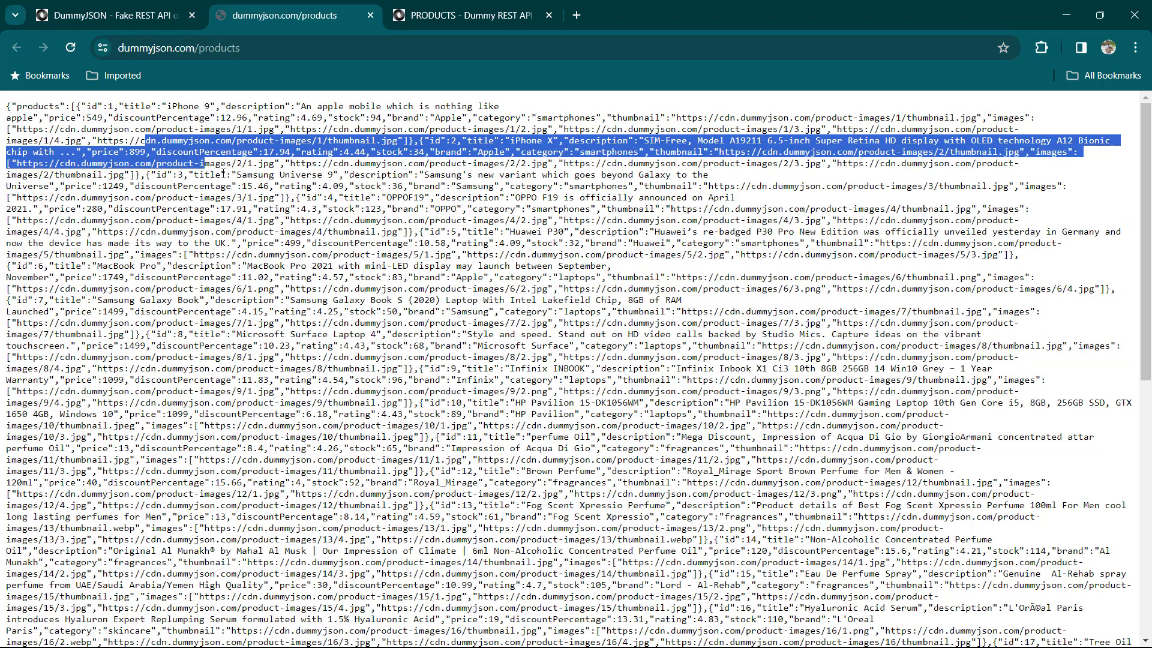
- Open the GET /products/1 route from the DummyJSON home page in a new tab and examine the single-product JSON
left_click(131, 20)
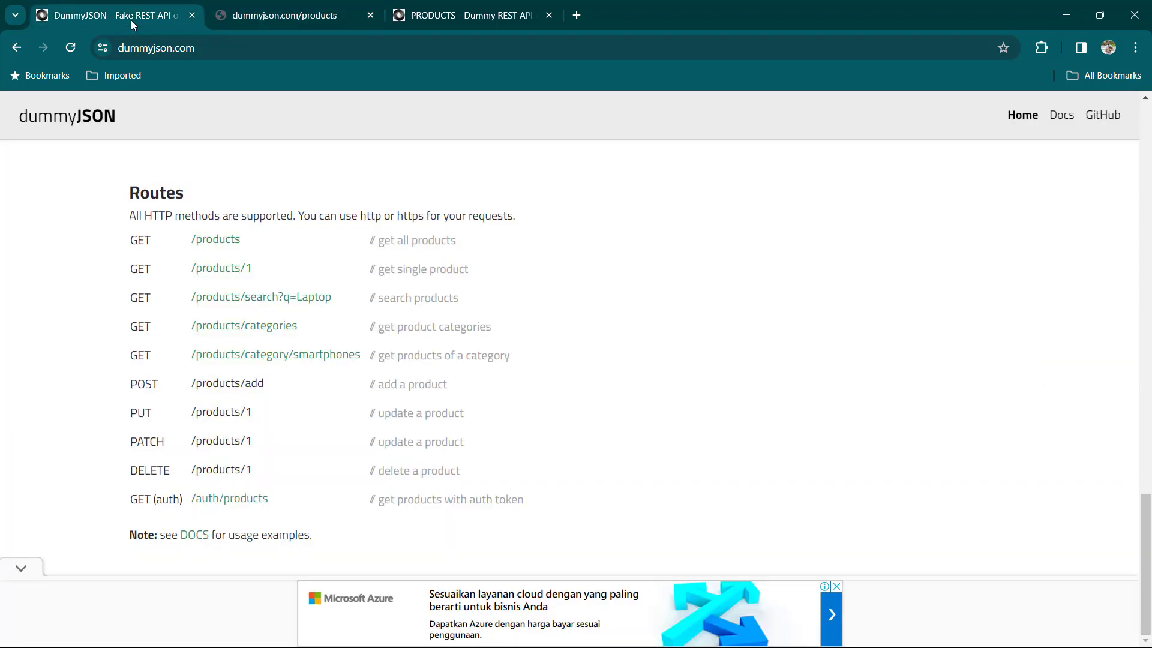
right_click(231, 276)
left_click(274, 290)
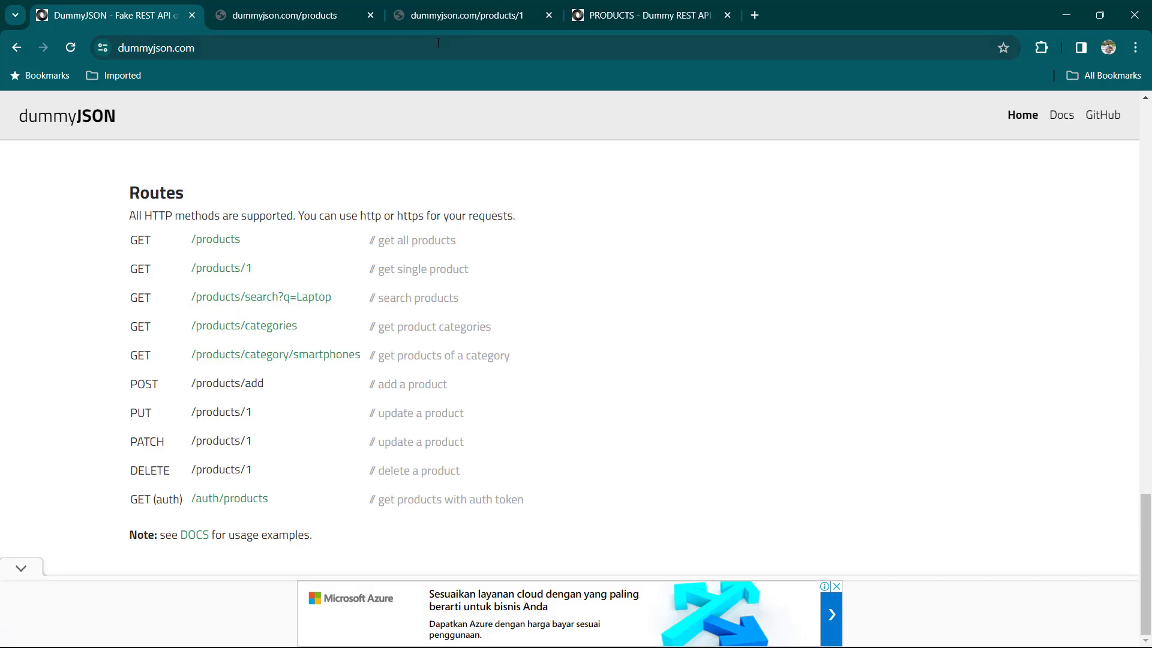
left_click(461, 24)
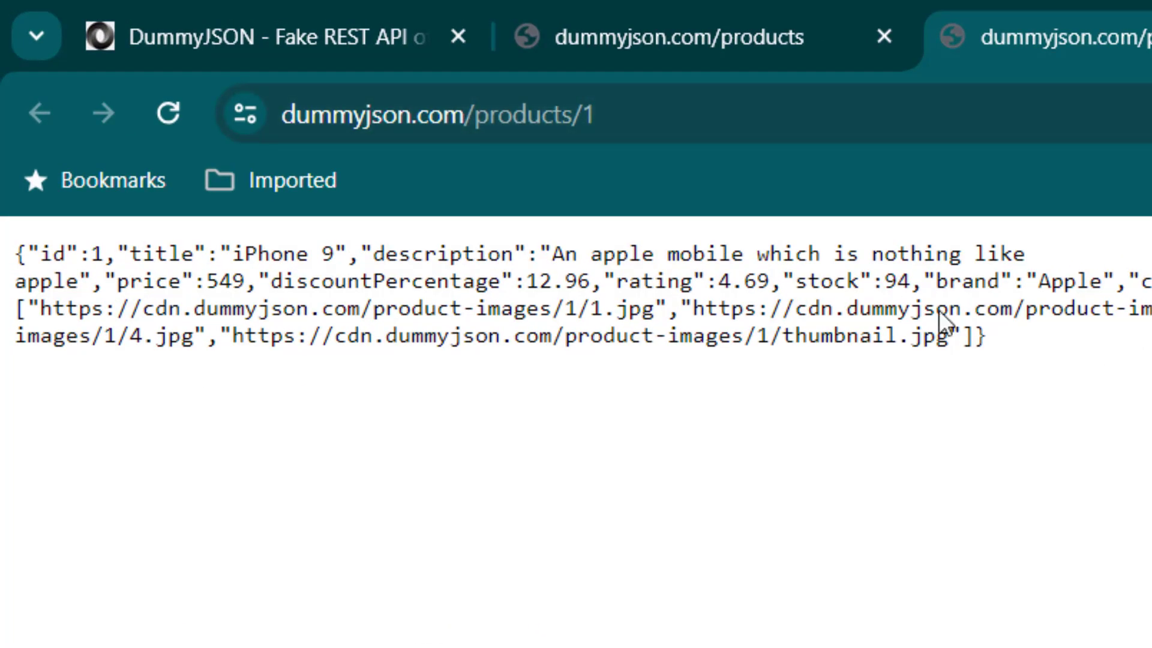
left_click_drag(990, 337, 6, 213)
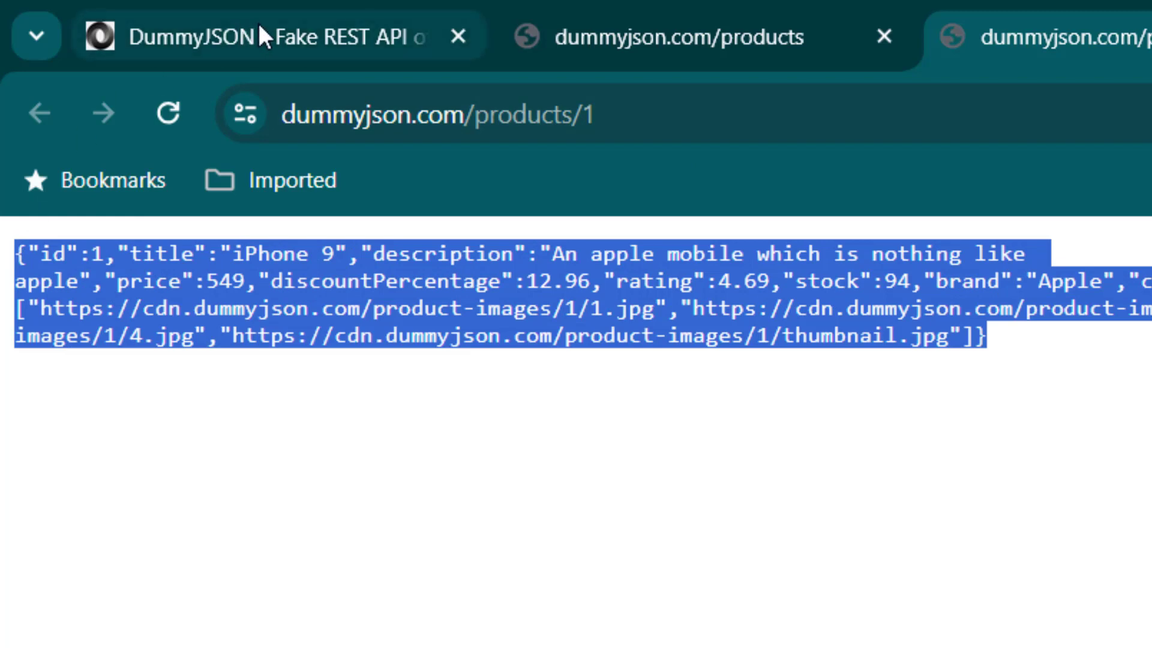
- Return to the route list, highlight the POST /products/add route, and open the usage documentation in a new tab
left_click(300, 36)
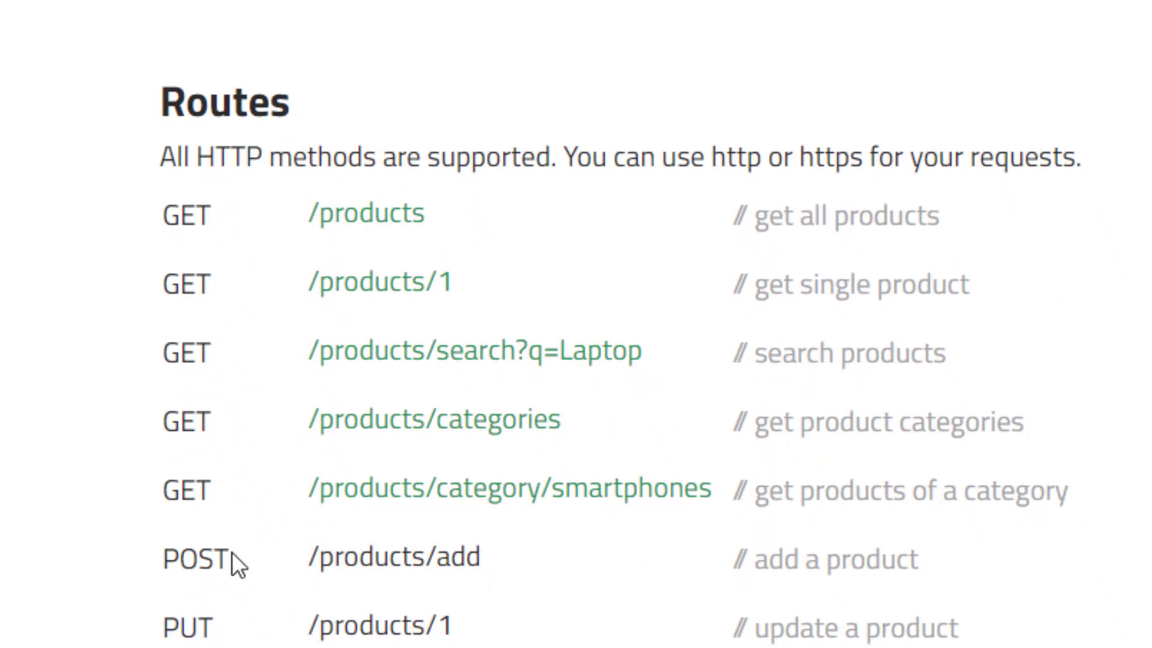
left_click_drag(311, 558, 484, 562)
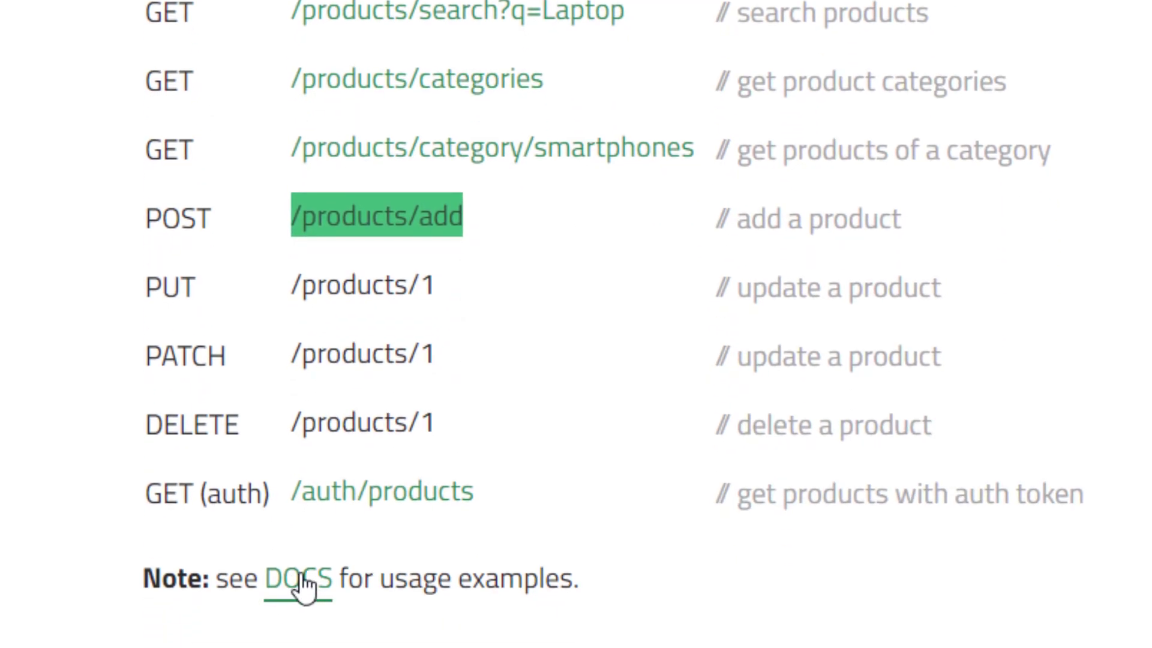
right_click(303, 593)
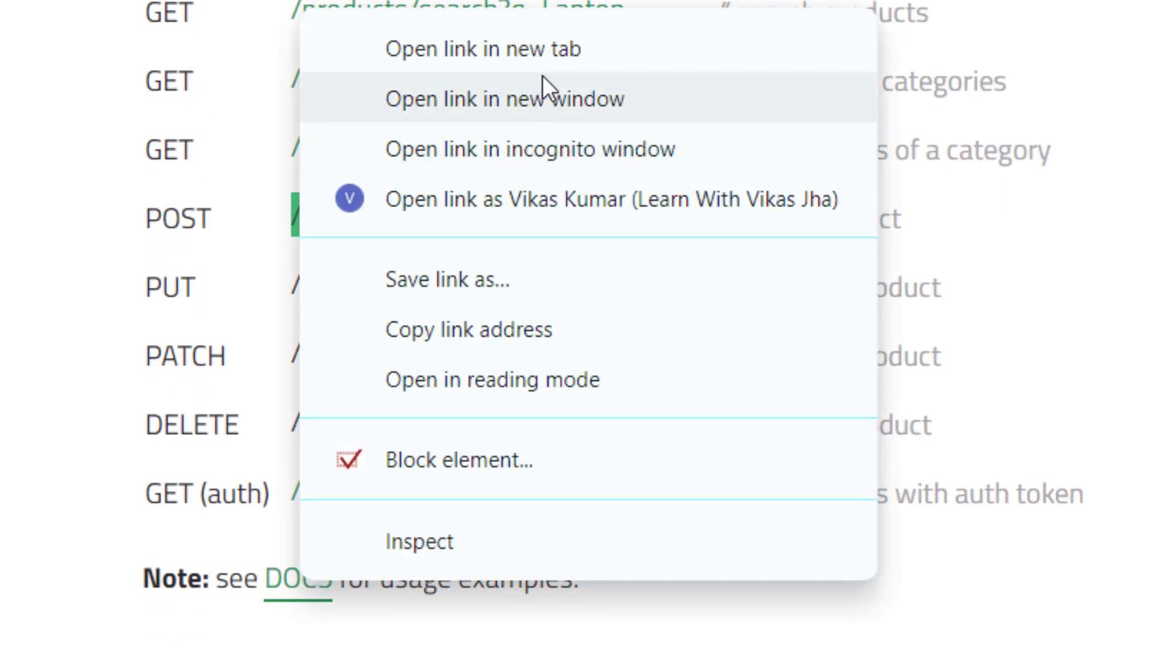
left_click(541, 60)
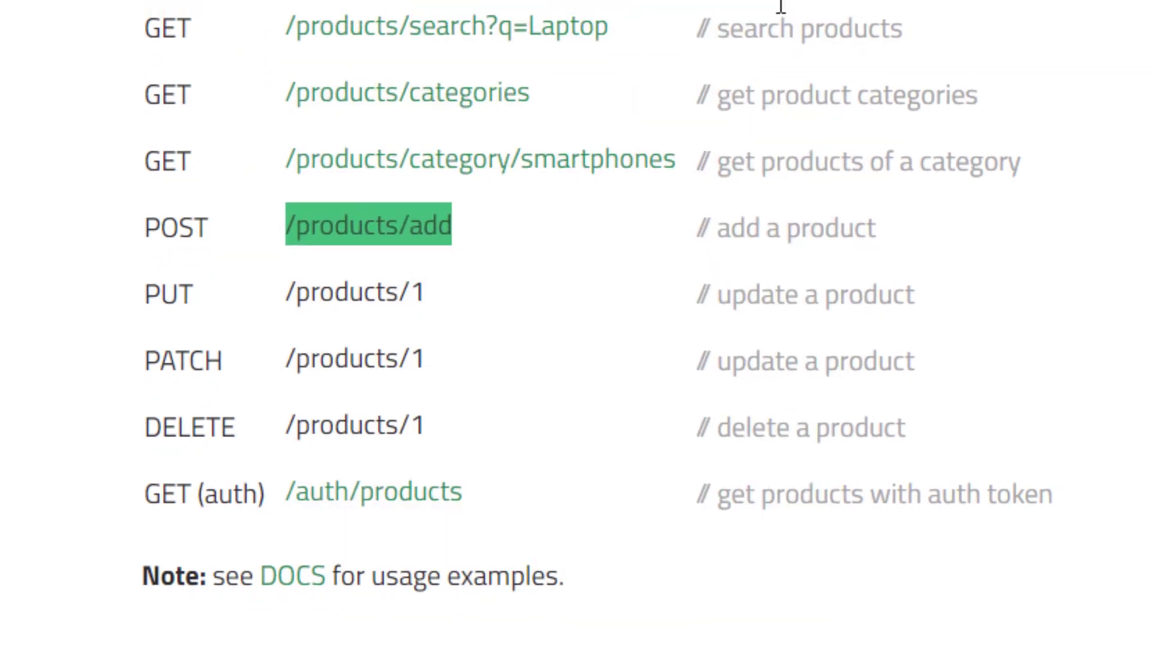
left_click(651, 15)
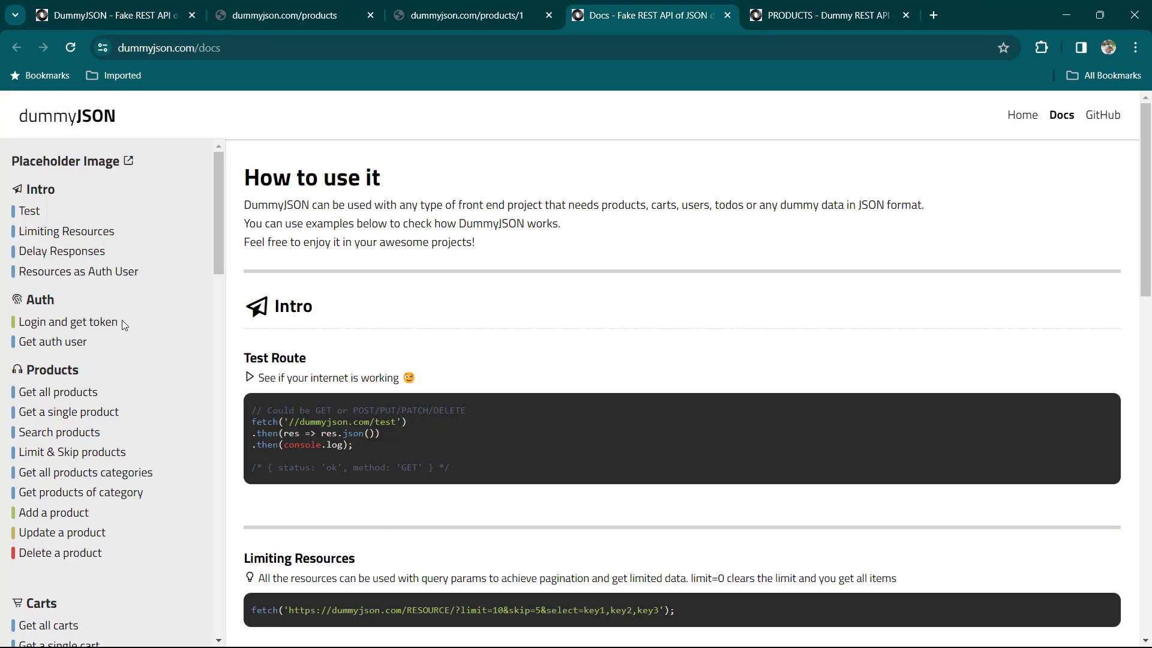
- Open the "Login and get token" documentation and show the login request's sample output to examine the returned token
left_click(78, 322)
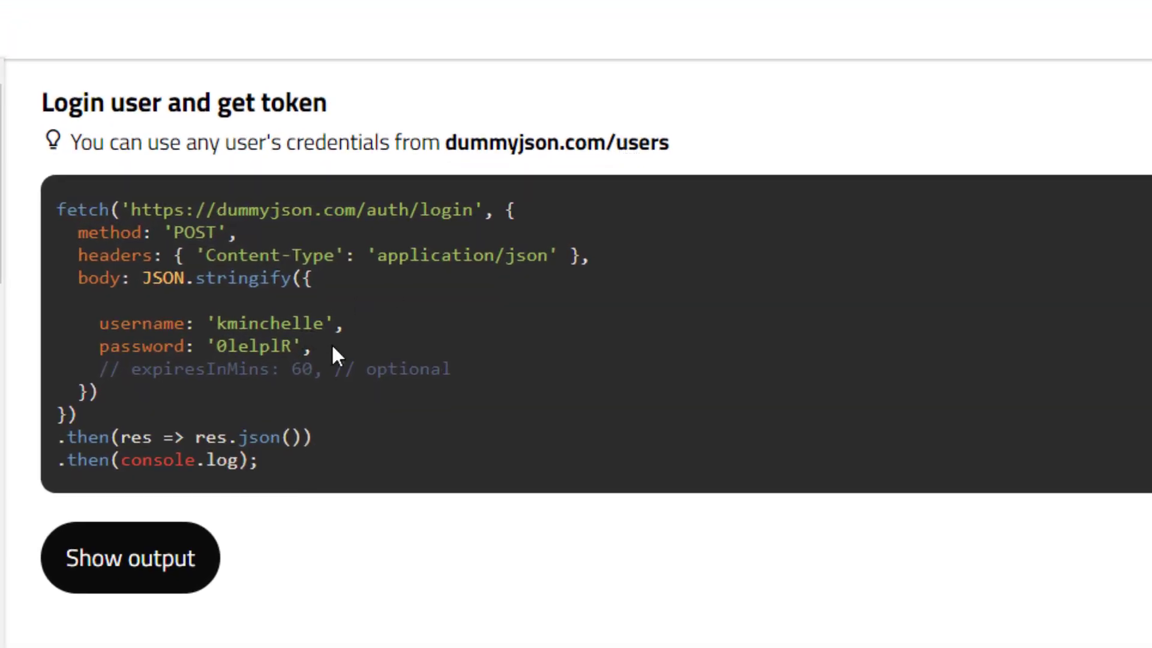
left_click_drag(131, 212, 471, 219)
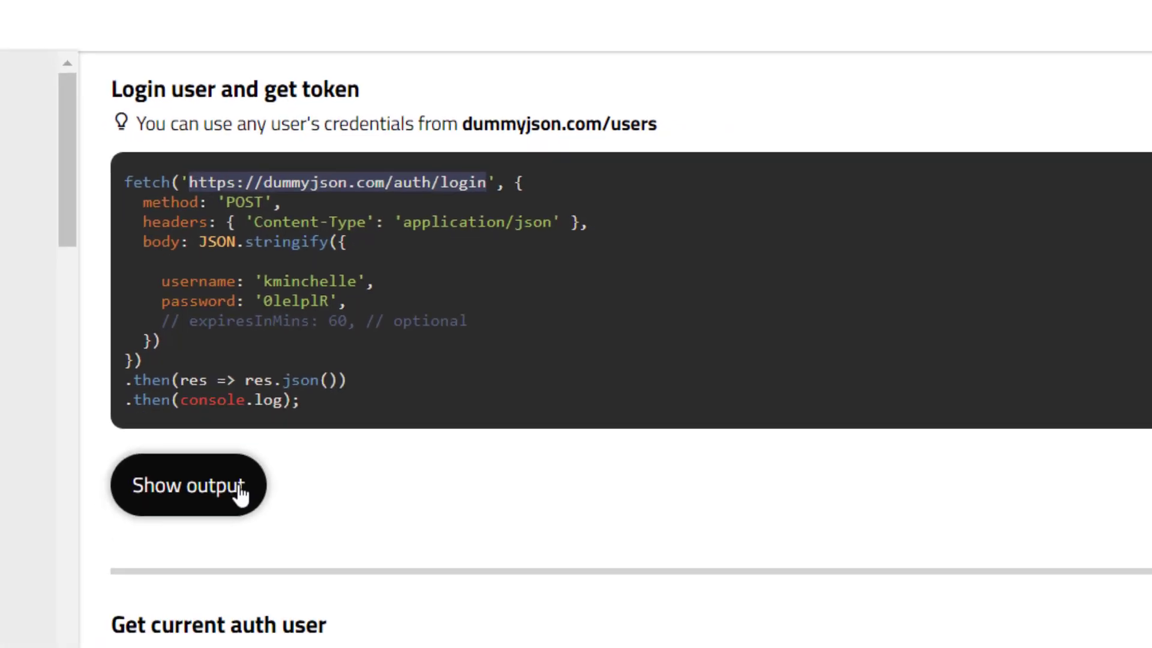
left_click(240, 489)
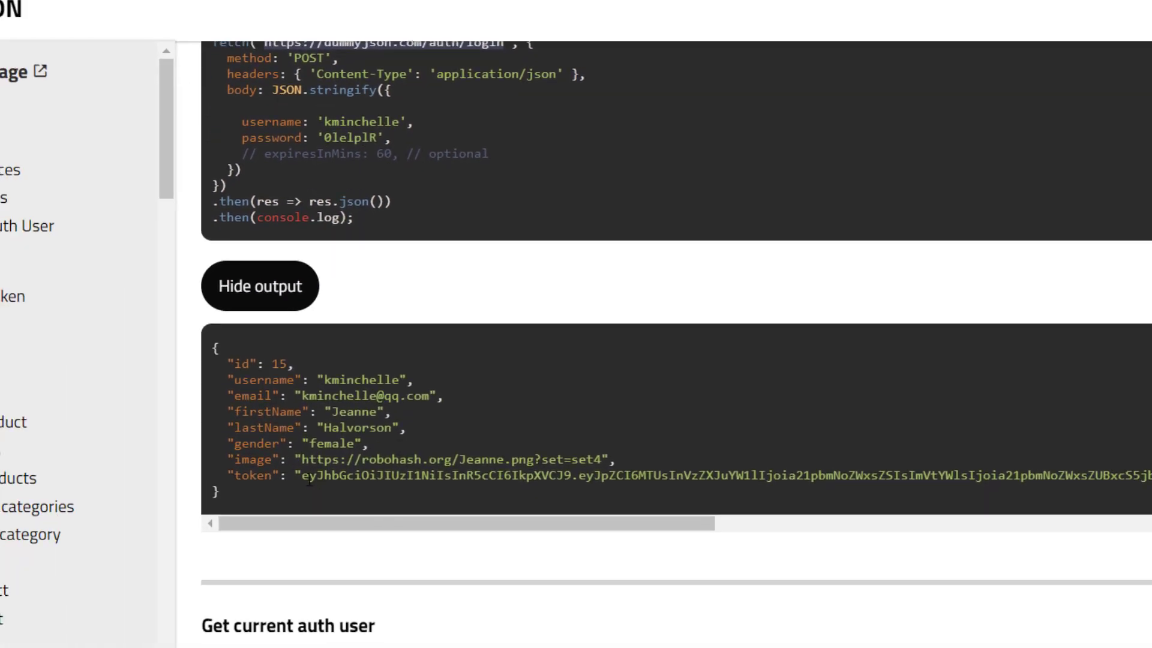
left_click_drag(309, 477, 1015, 495)
left_click(573, 462)
scroll(573, 462, "up", 3)
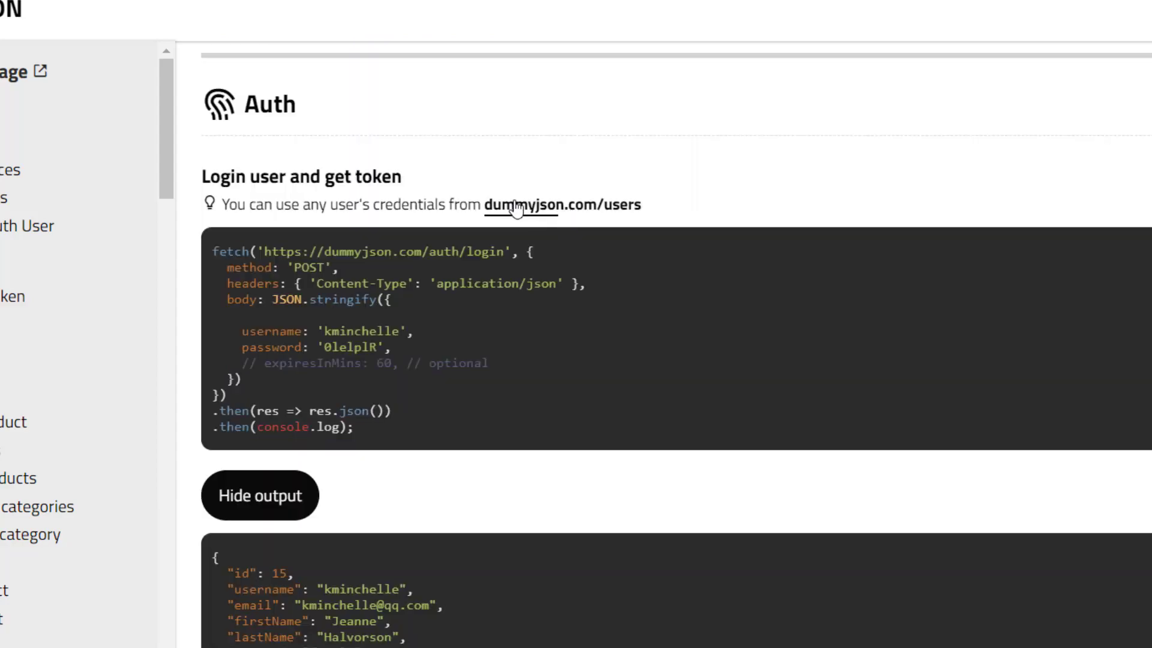
- Open the dummyjson.com/users link in a new tab and examine the username and password fields of the second user
right_click(598, 211)
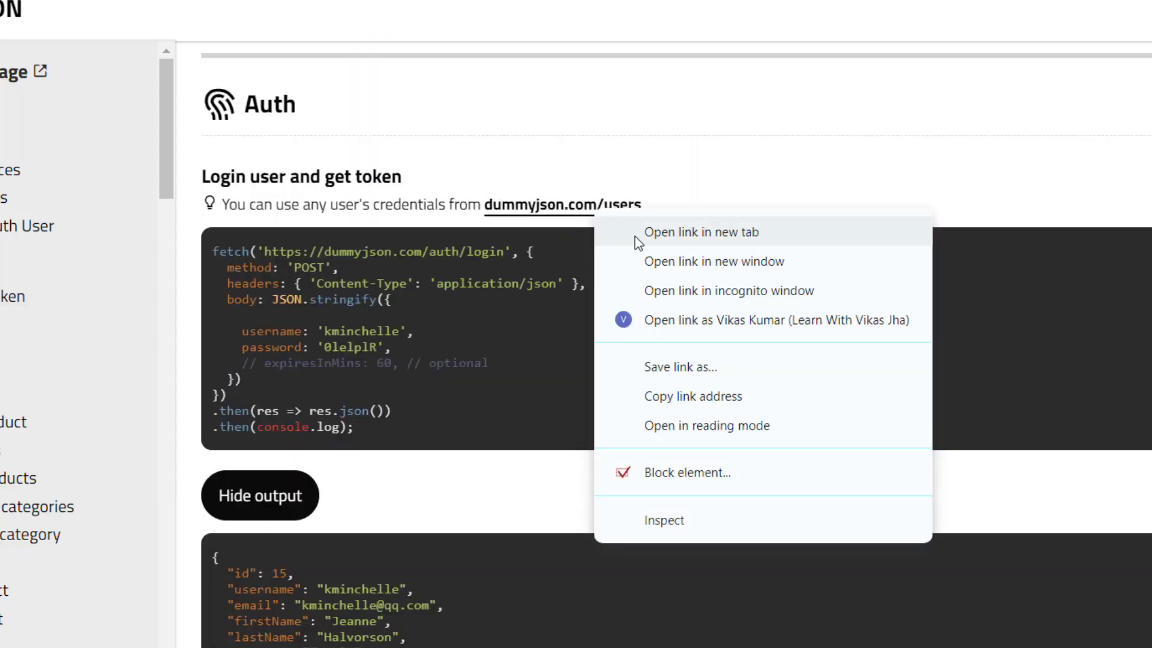
left_click(629, 233)
left_click(725, 18)
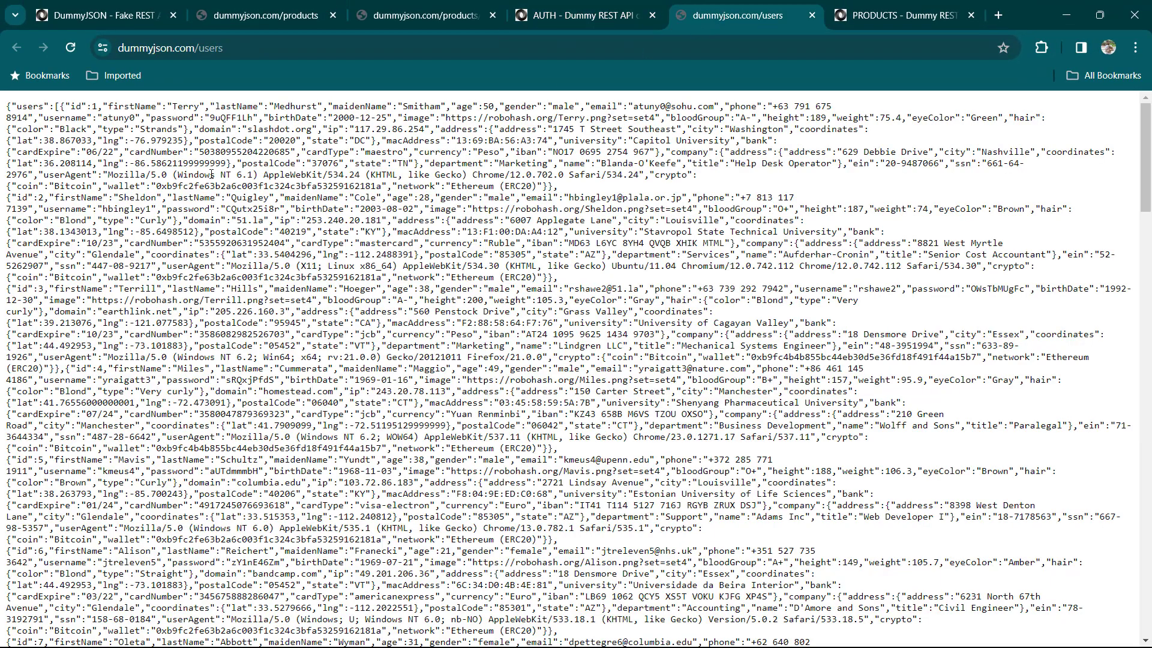
left_click_drag(6, 111, 558, 450)
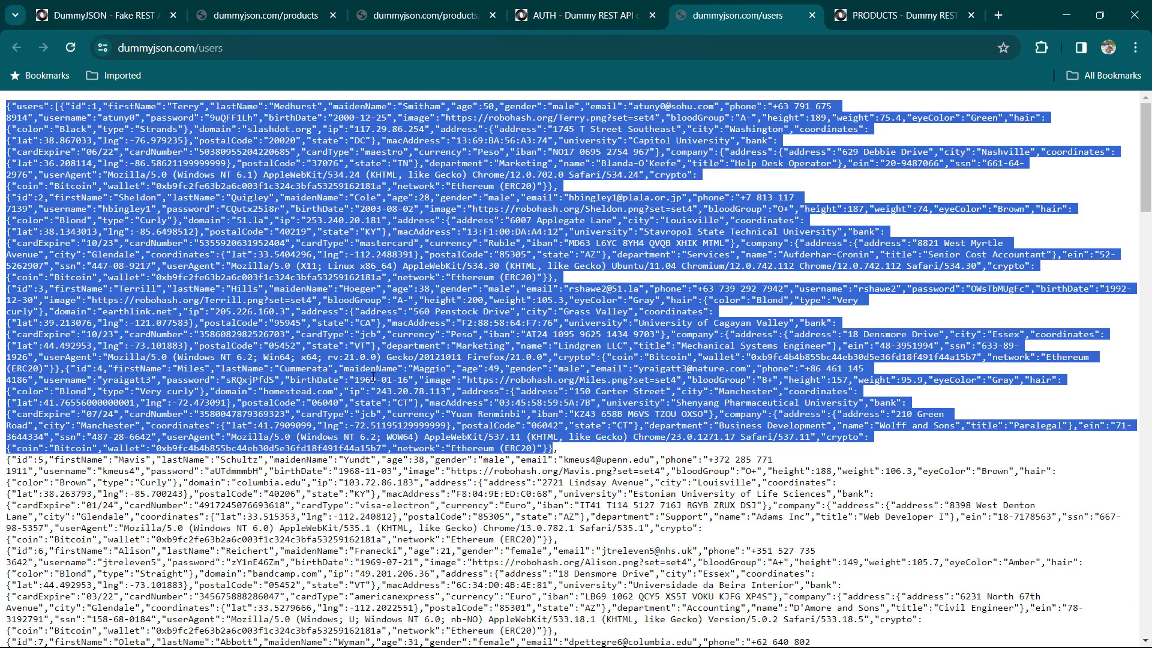
left_click(175, 191)
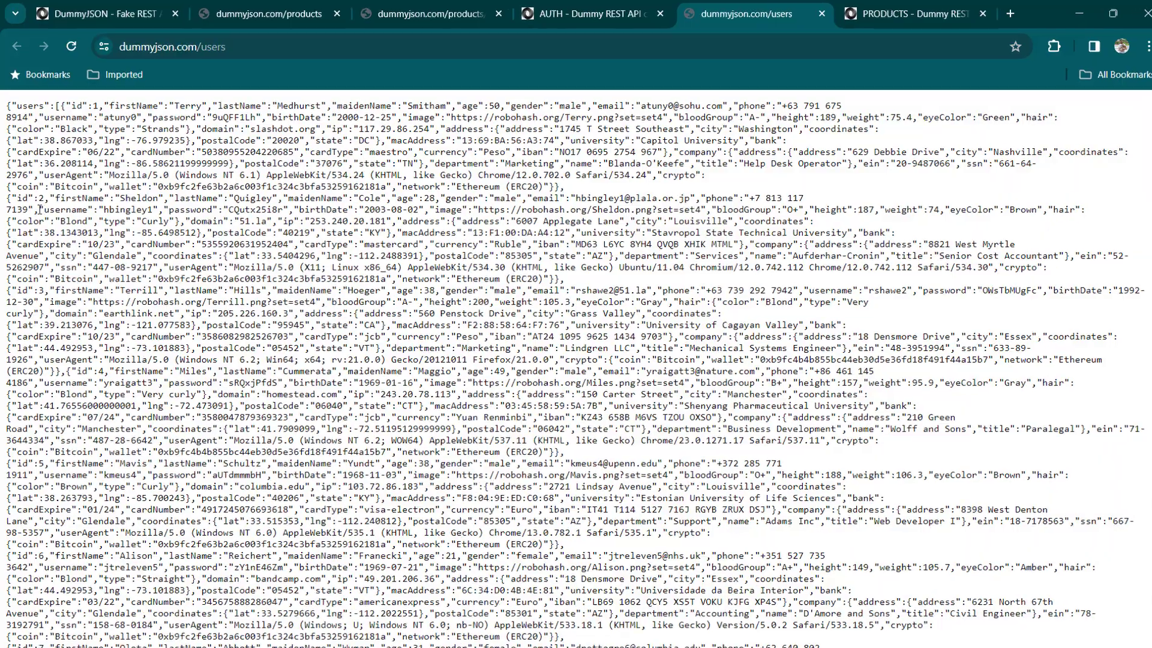
left_click_drag(45, 210, 287, 210)
left_click_drag(687, 294, 674, 294)
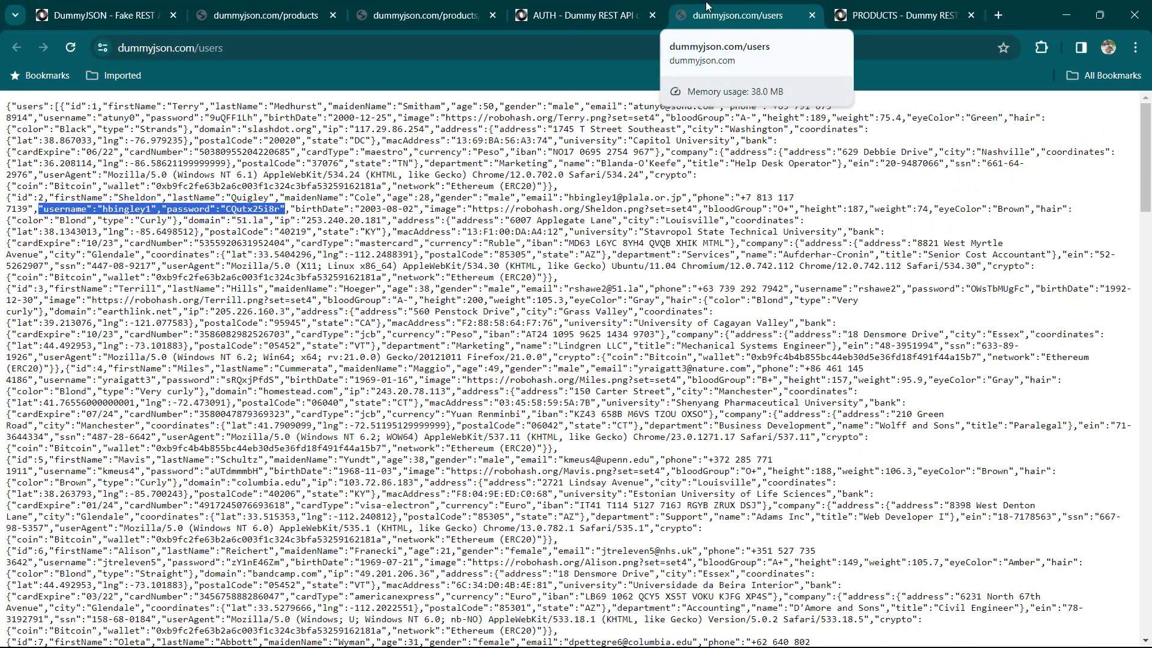
- Compare with the login documentation, return to the users data and copy the dummyjson.com/users address
left_click(629, 5)
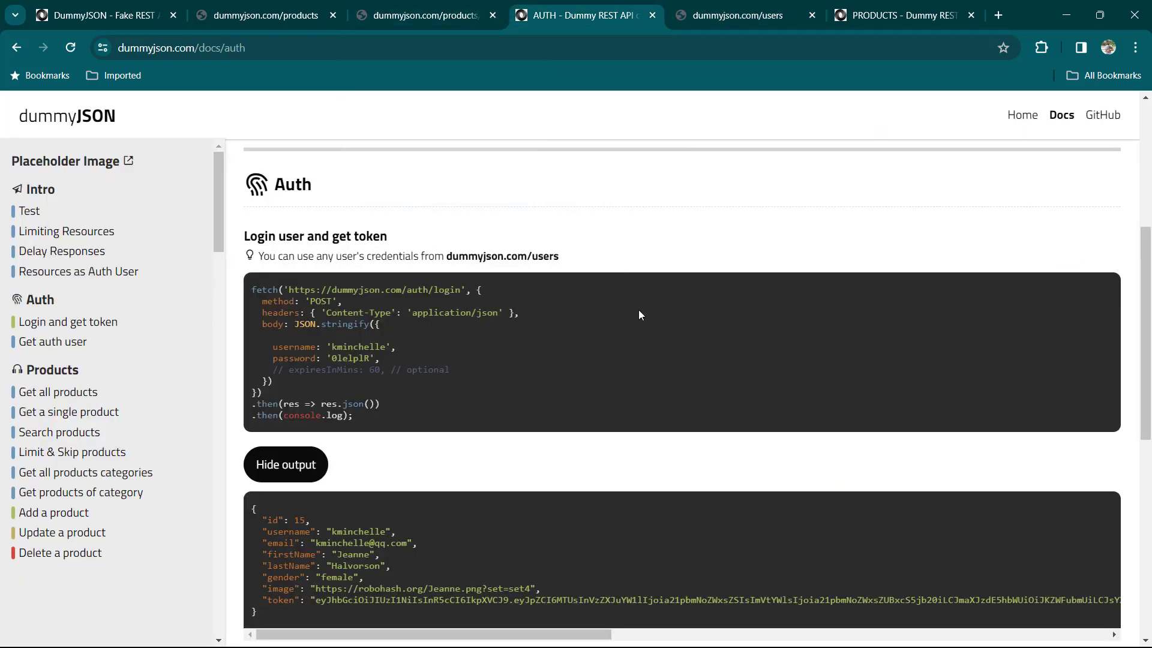
key("ctrl+Tab")
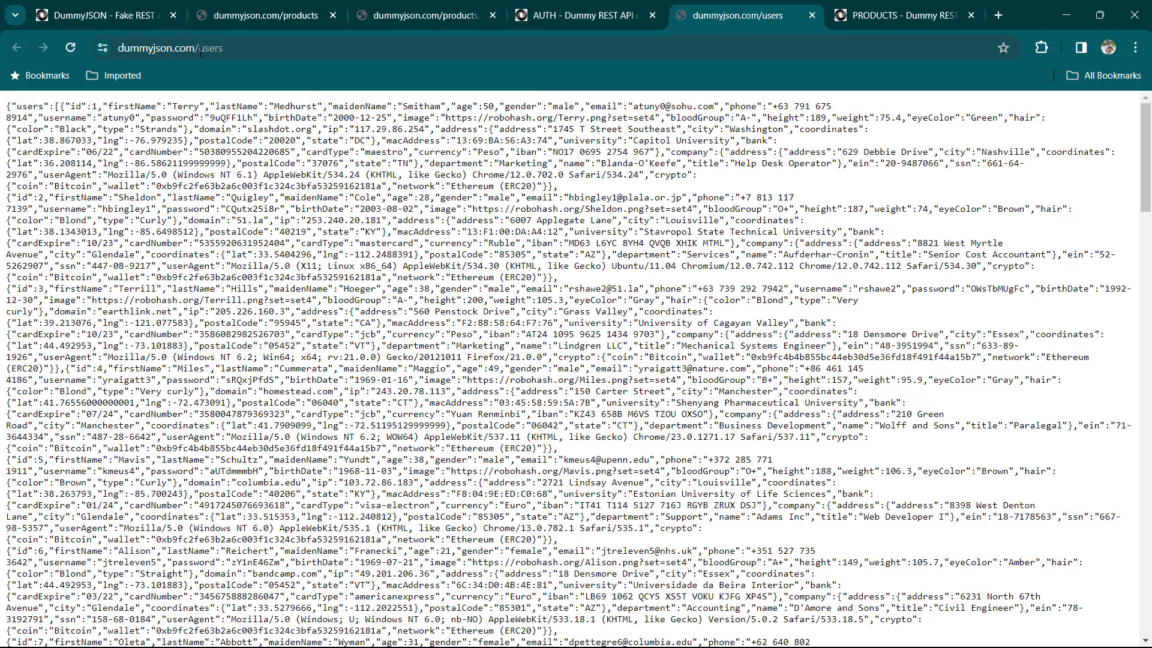
left_click(247, 48)
key("ctrl+c")
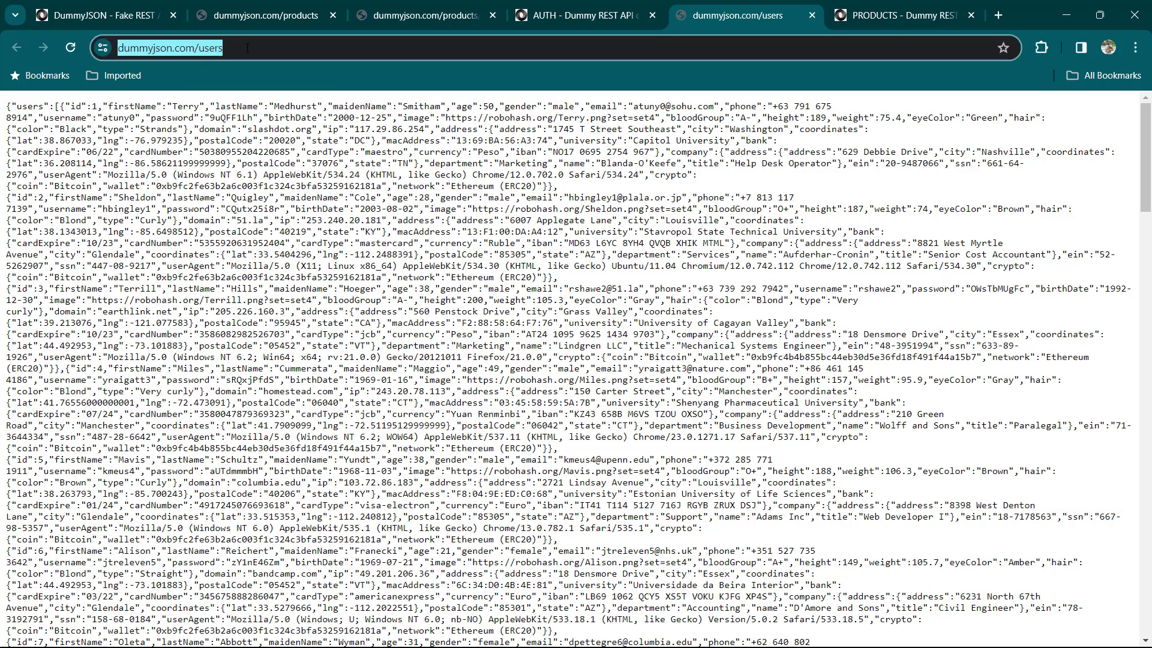
right_click(206, 50)
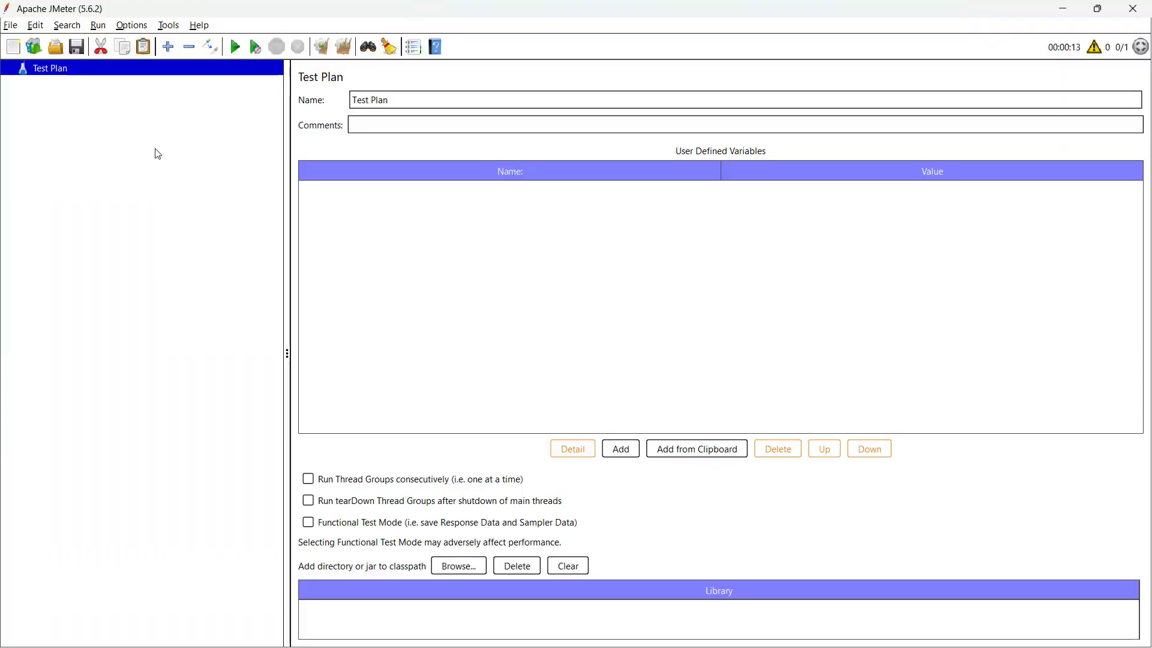
- In Apache JMeter, add a thread group to the Test Plan and name it api_testing
right_click(123, 70)
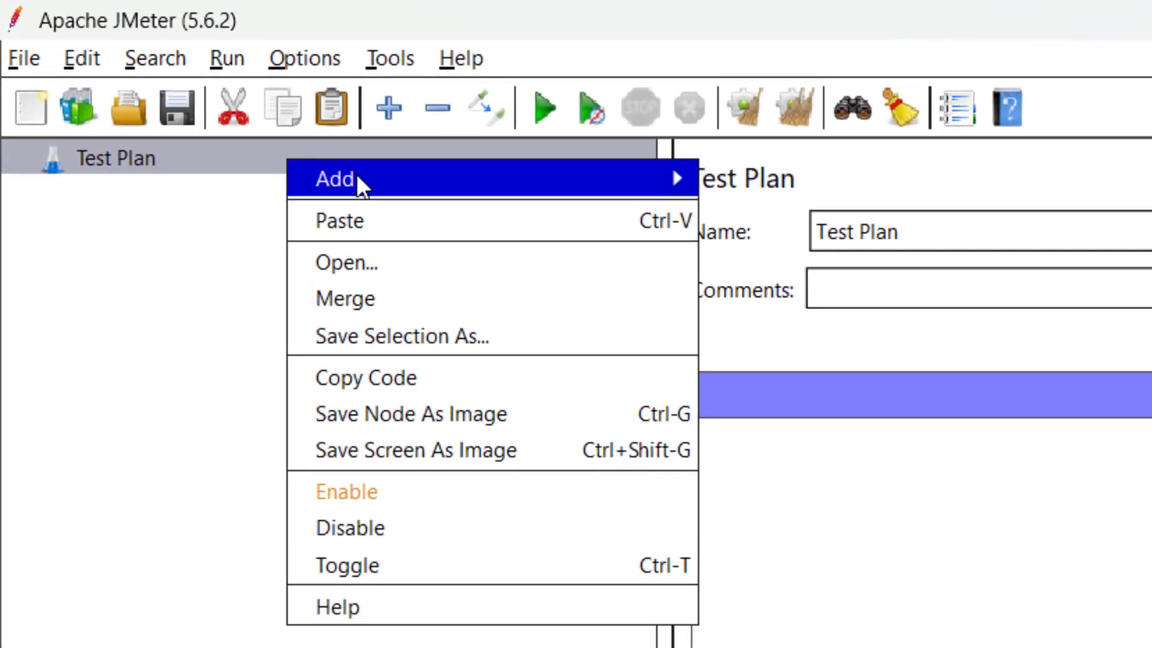
mouse_move(155, 79)
mouse_move(770, 195)
left_click(996, 176)
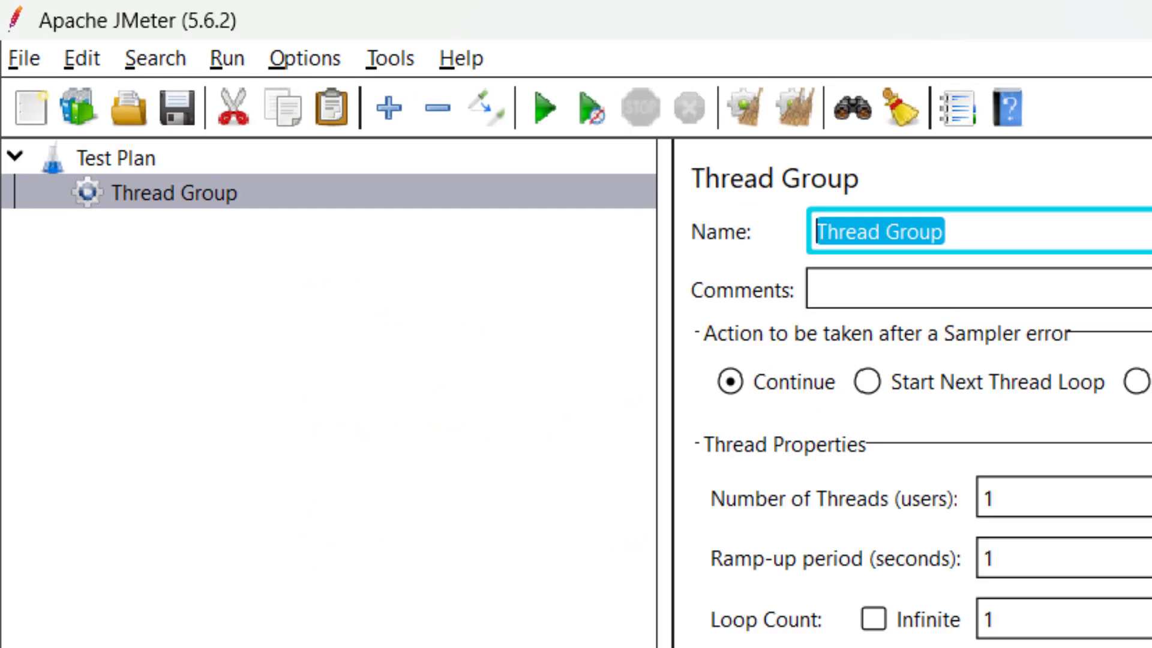
type("api_testing")
- Add an HTTP Request sampler under the api_testing thread group and name it get_users
right_click(278, 193)
mouse_move(654, 223)
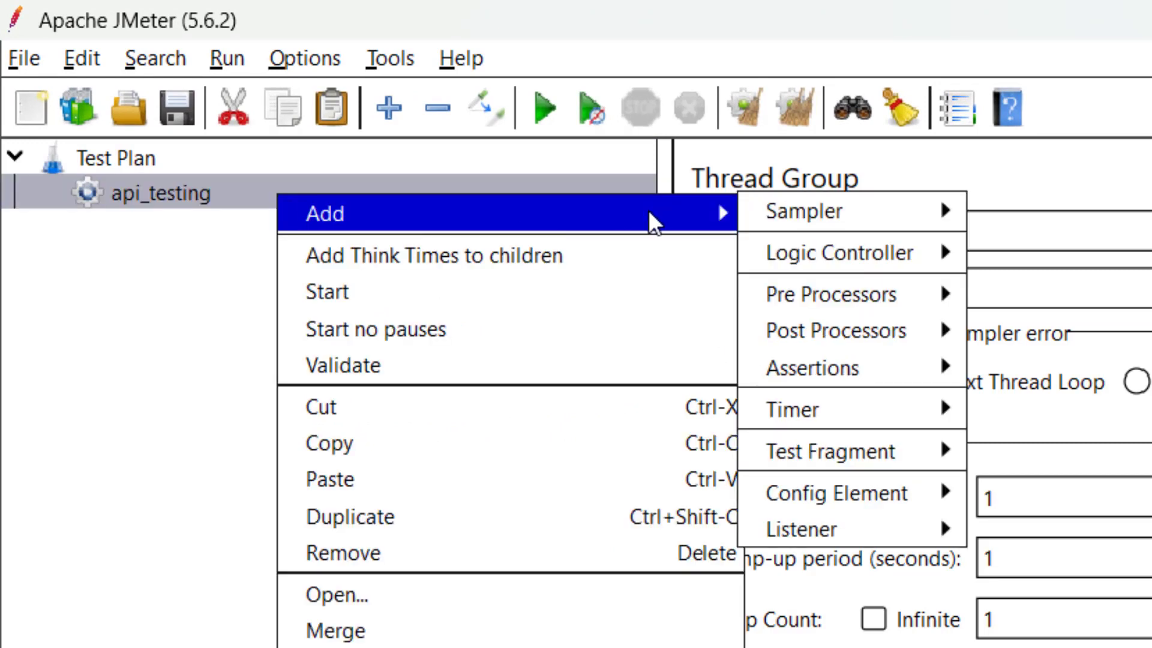
mouse_move(942, 216)
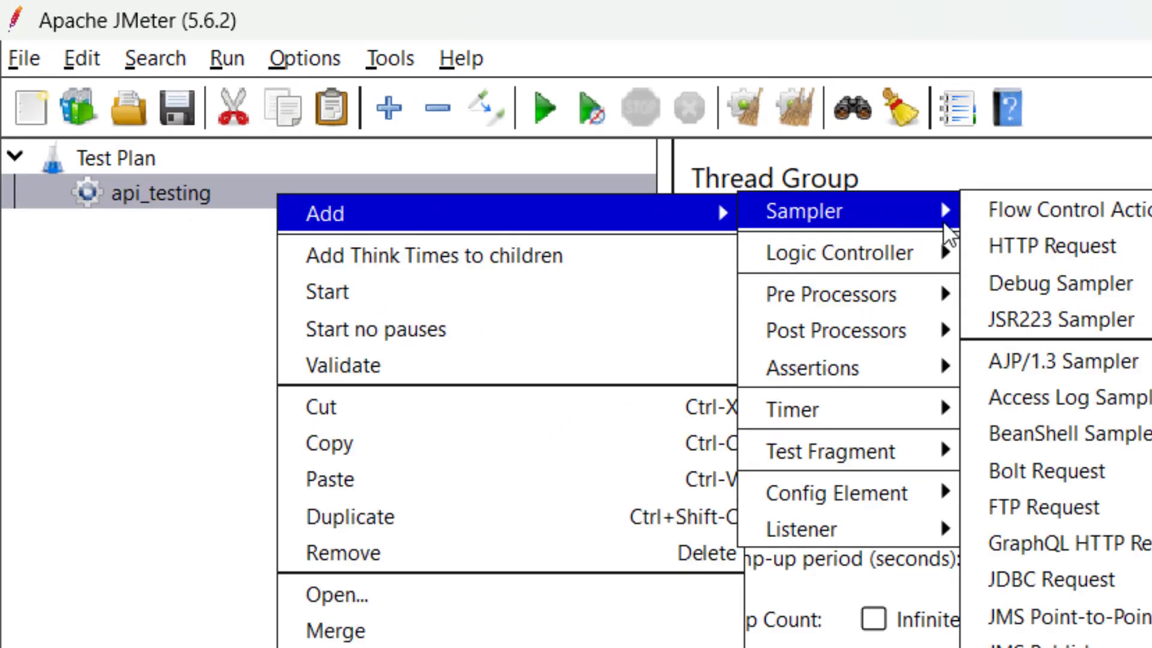
left_click(1037, 245)
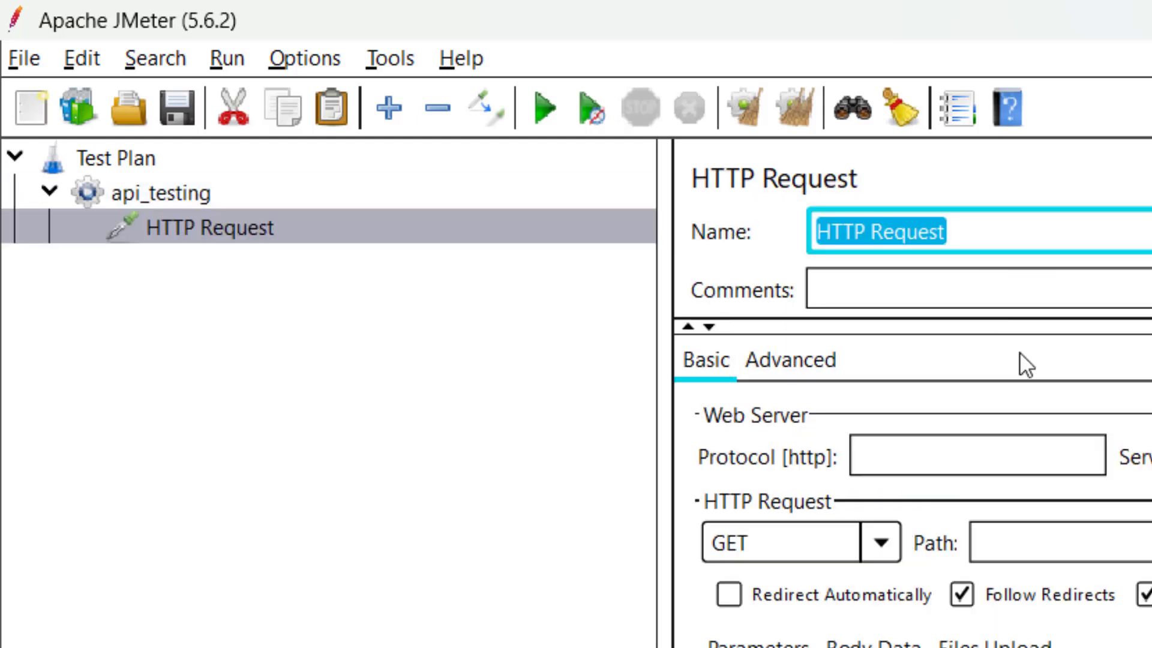
type("get_users")
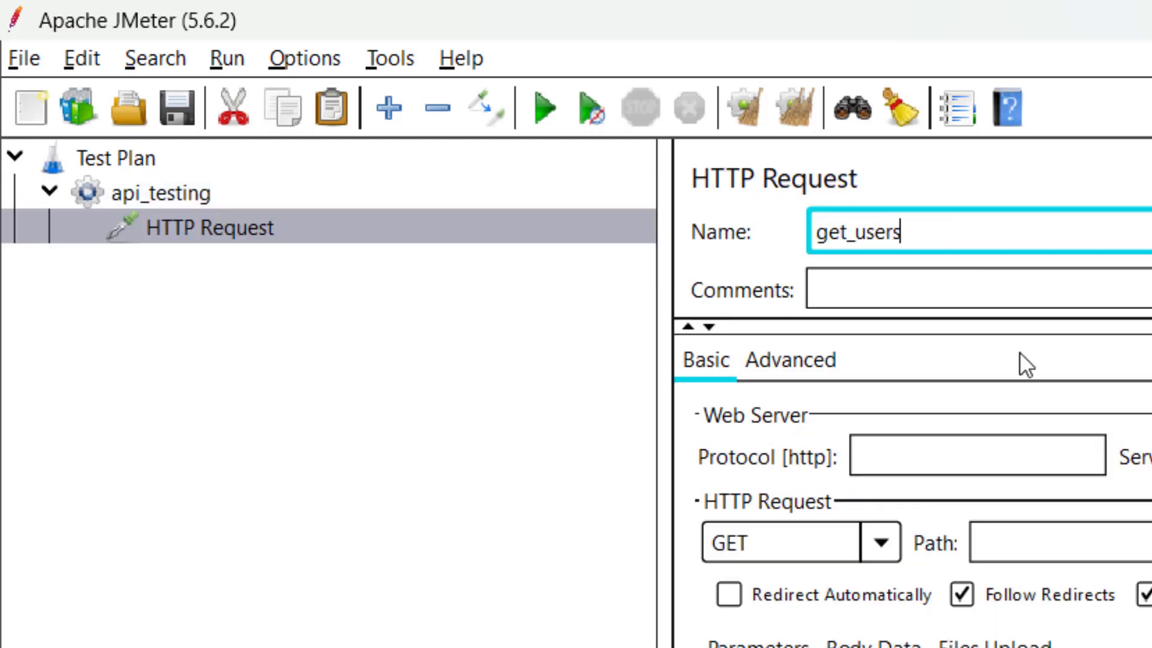
left_click(1132, 358)
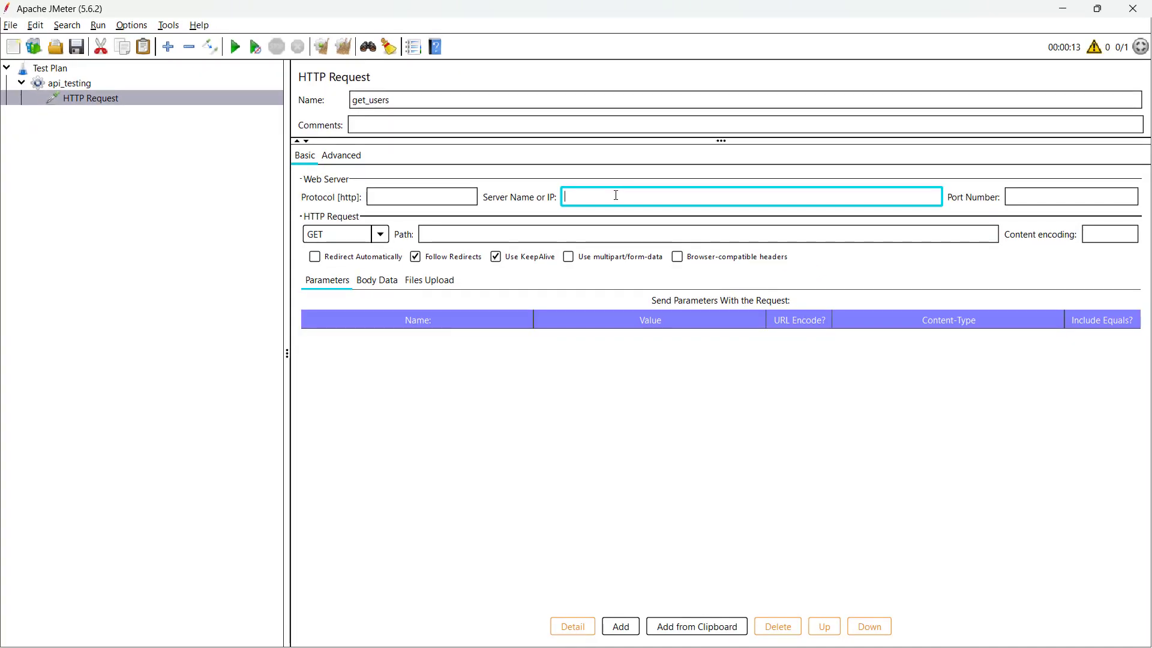
key("ctrl+v")
left_click_drag(592, 198, 515, 193)
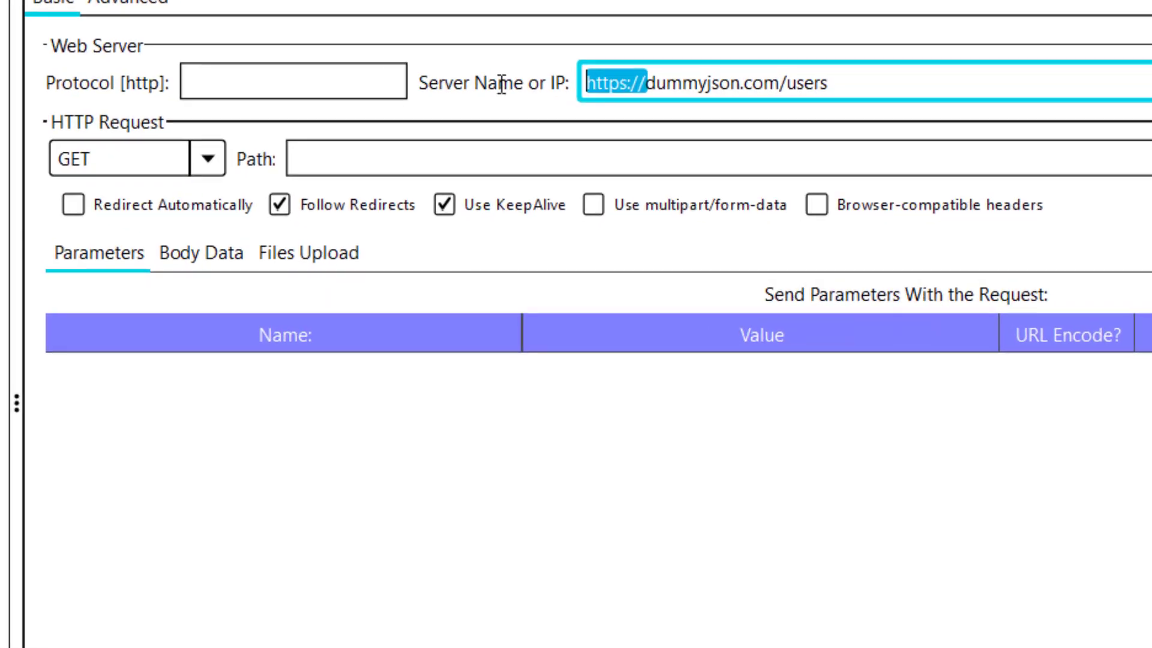
key("BackSpace")
key("shift+Tab")
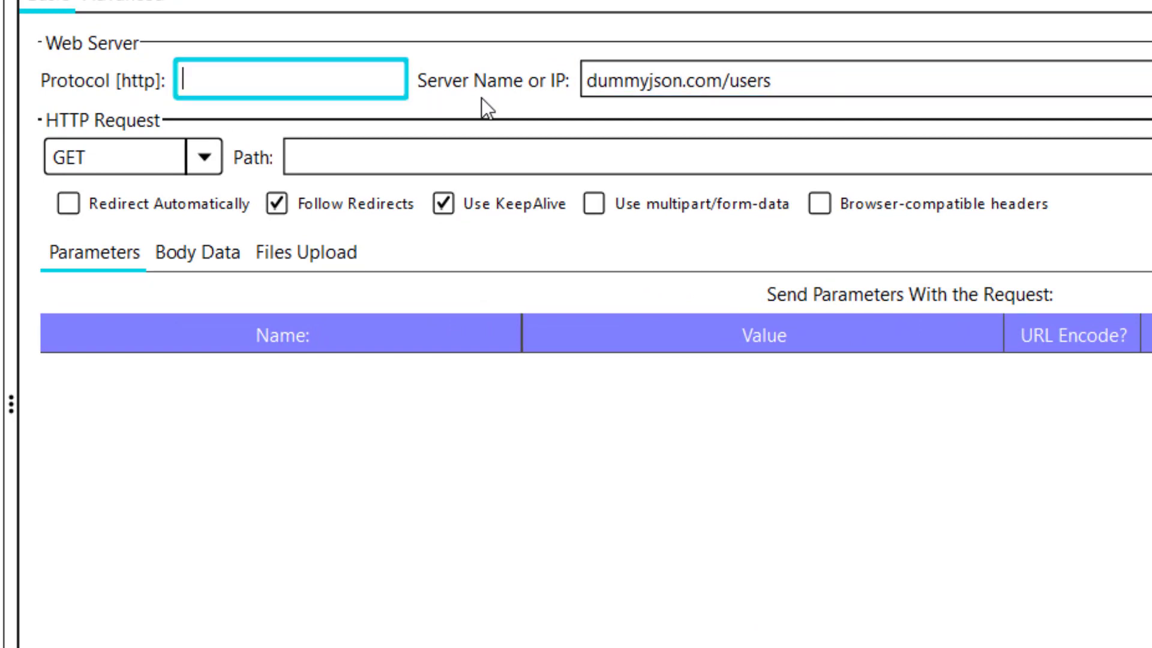
type("https")
key("Tab")
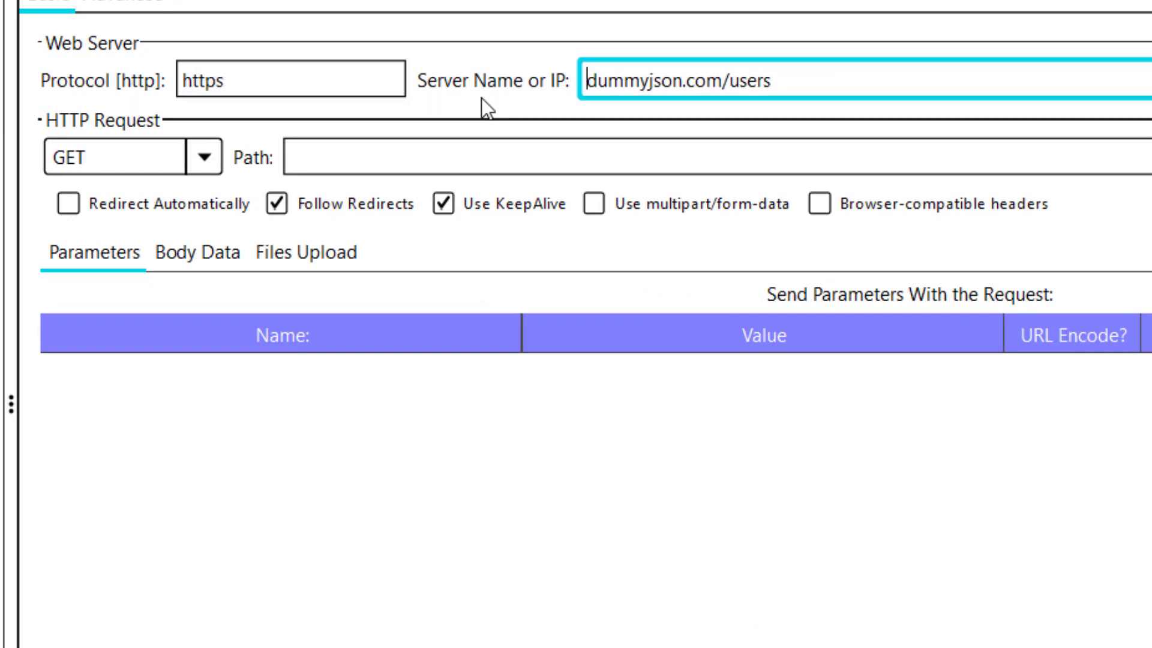
- Move /users from the server name into the request path, leaving dummyjson.com as the server
left_click_drag(723, 79, 774, 79)
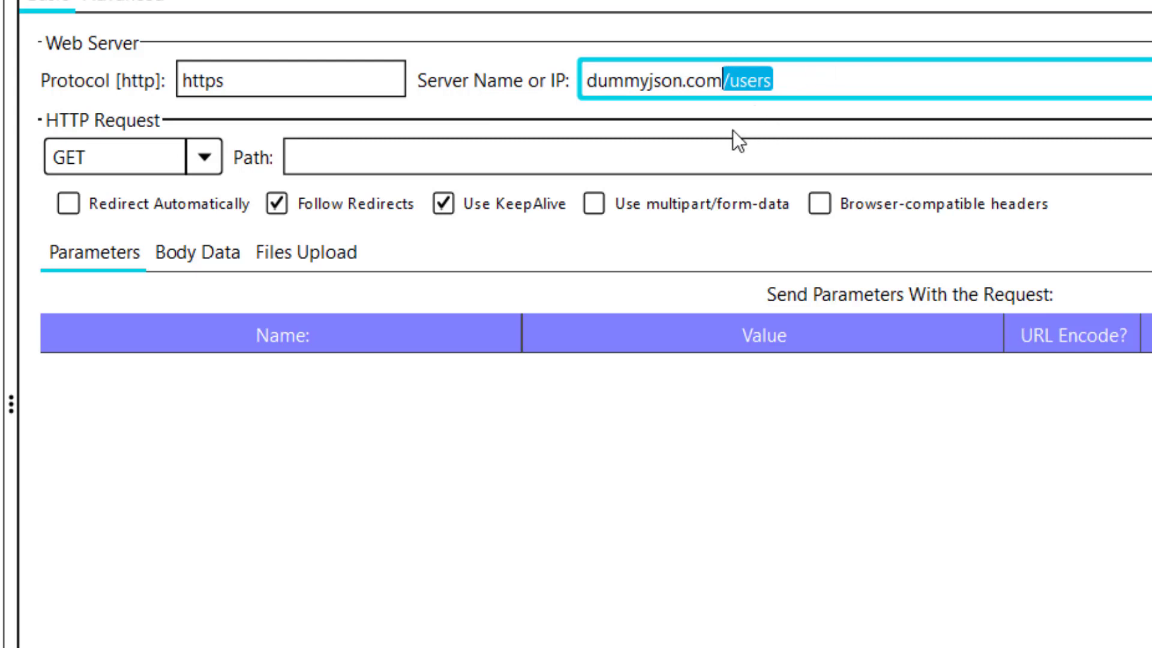
key("ctrl+x")
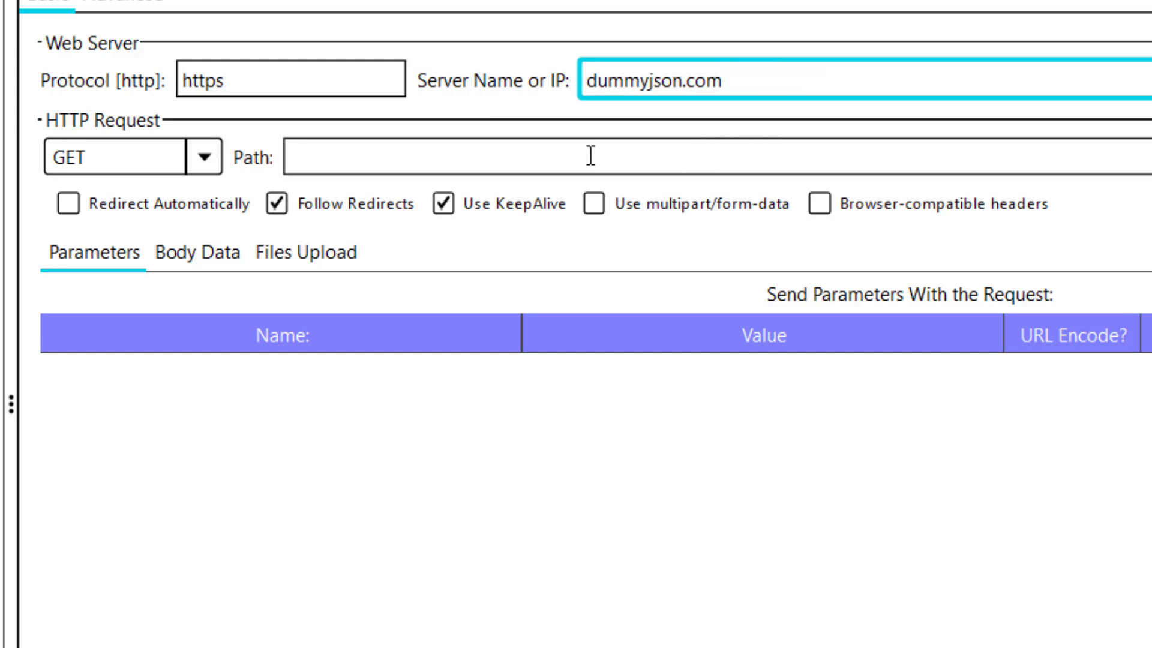
left_click(589, 152)
key("ctrl+v")
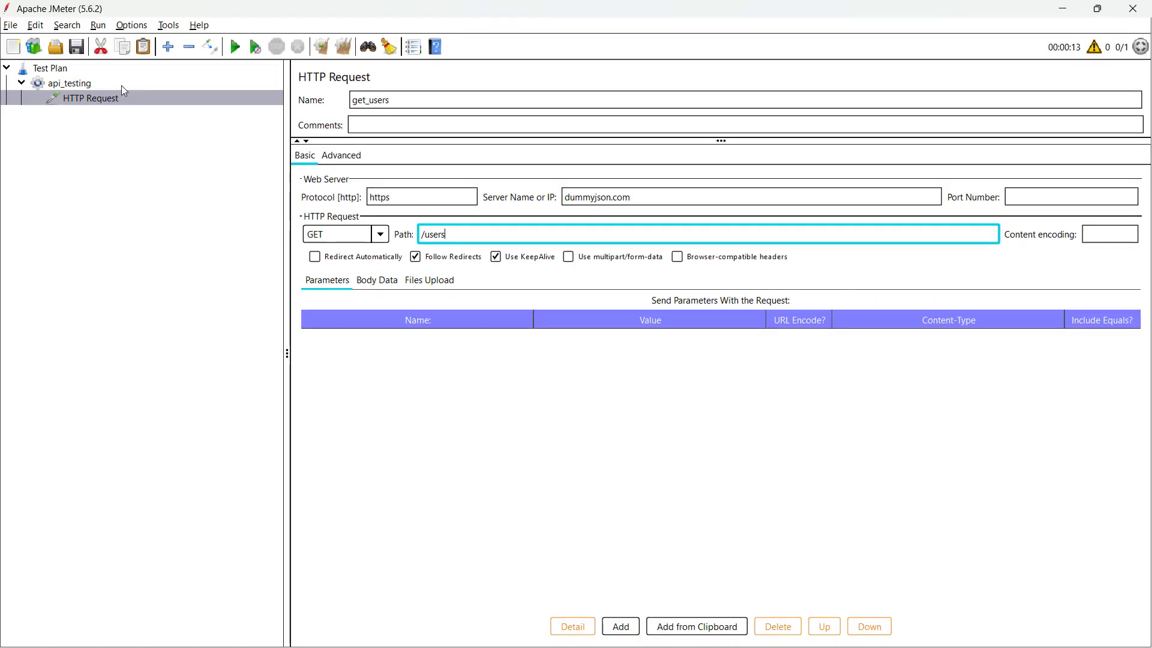
- Add a View Results Tree listener under the api_testing thread group
left_click(121, 84)
right_click(122, 85)
mouse_move(300, 93)
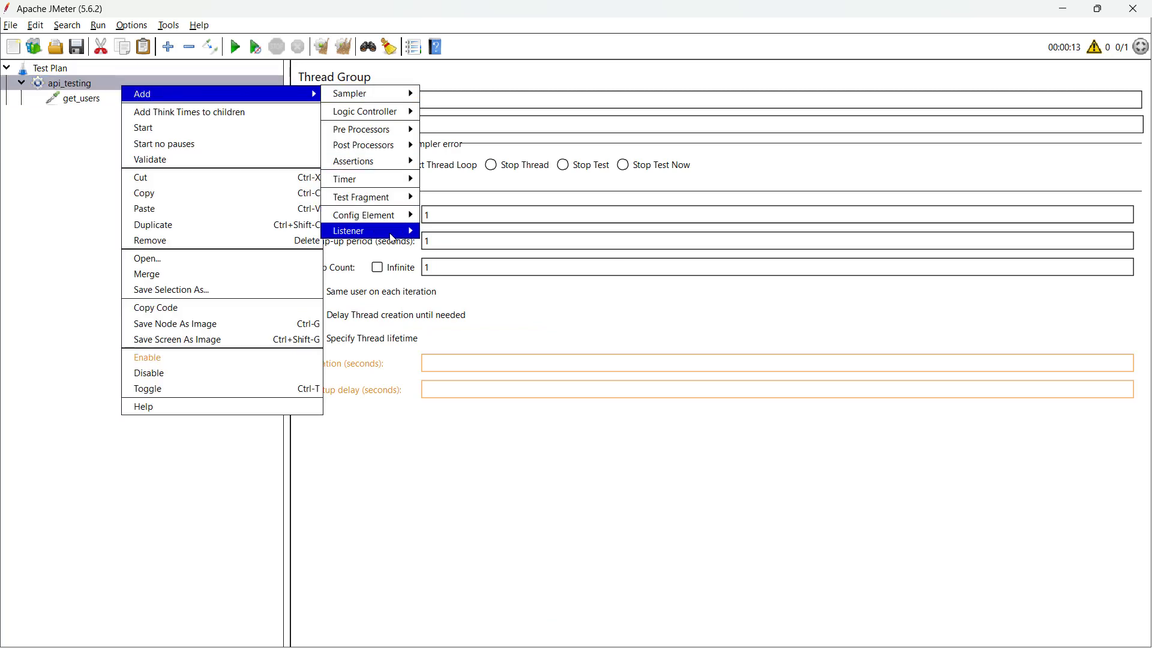
mouse_move(360, 230)
left_click(462, 234)
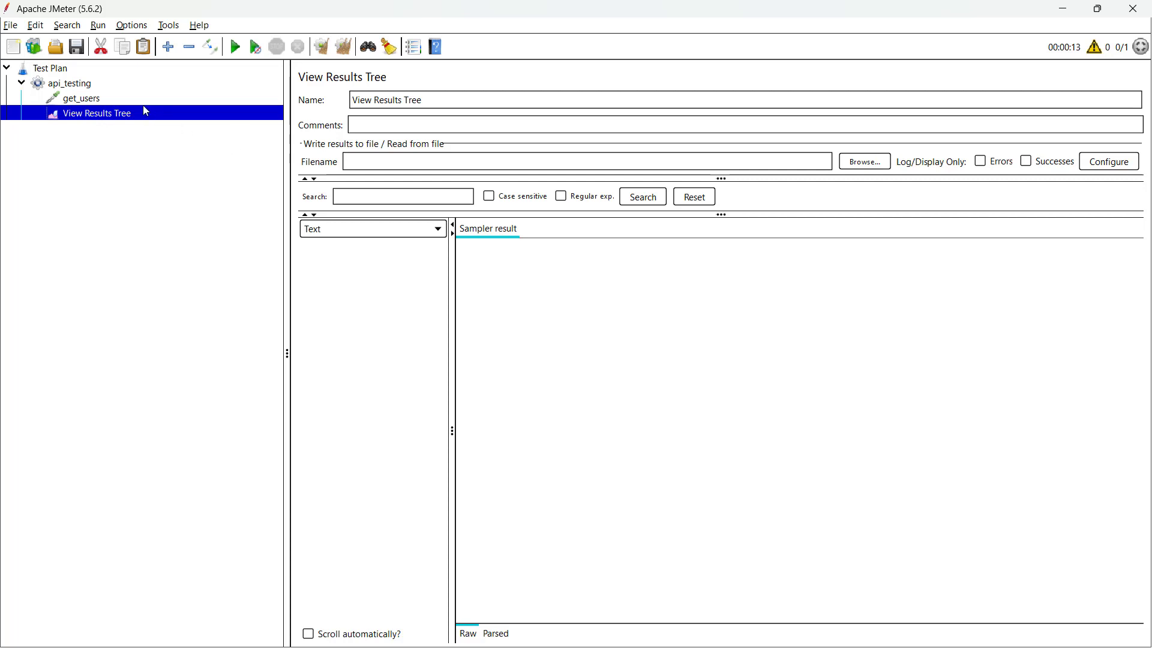
- Run the test plan without saving it and open the response data of the get_users result
left_click(235, 47)
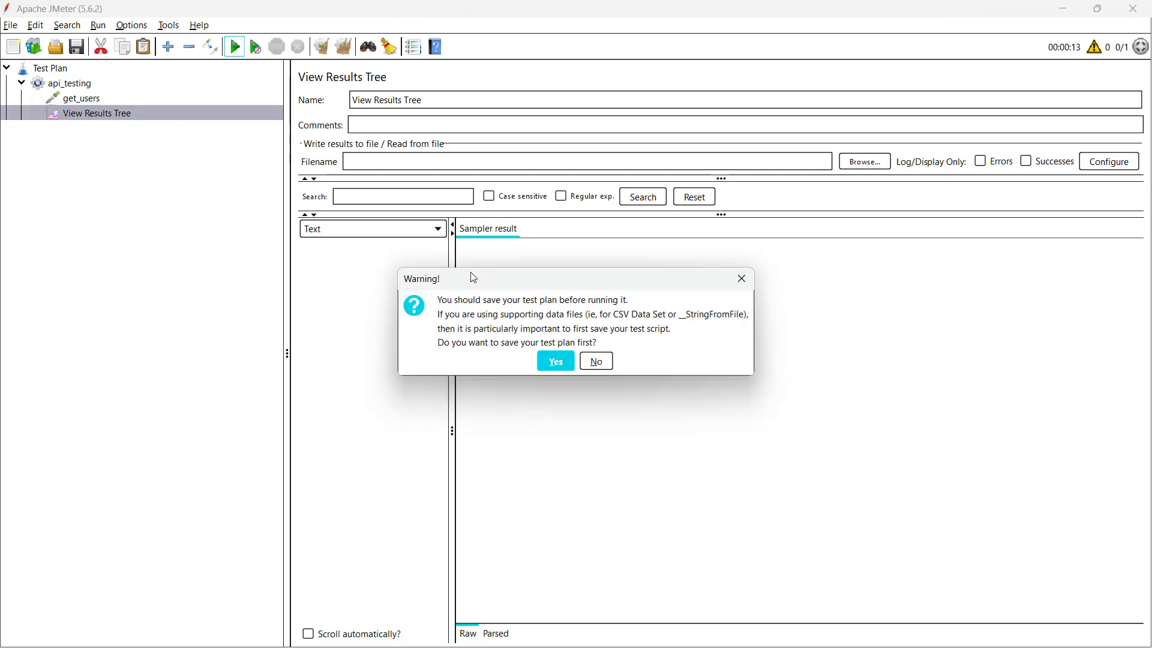
left_click(603, 362)
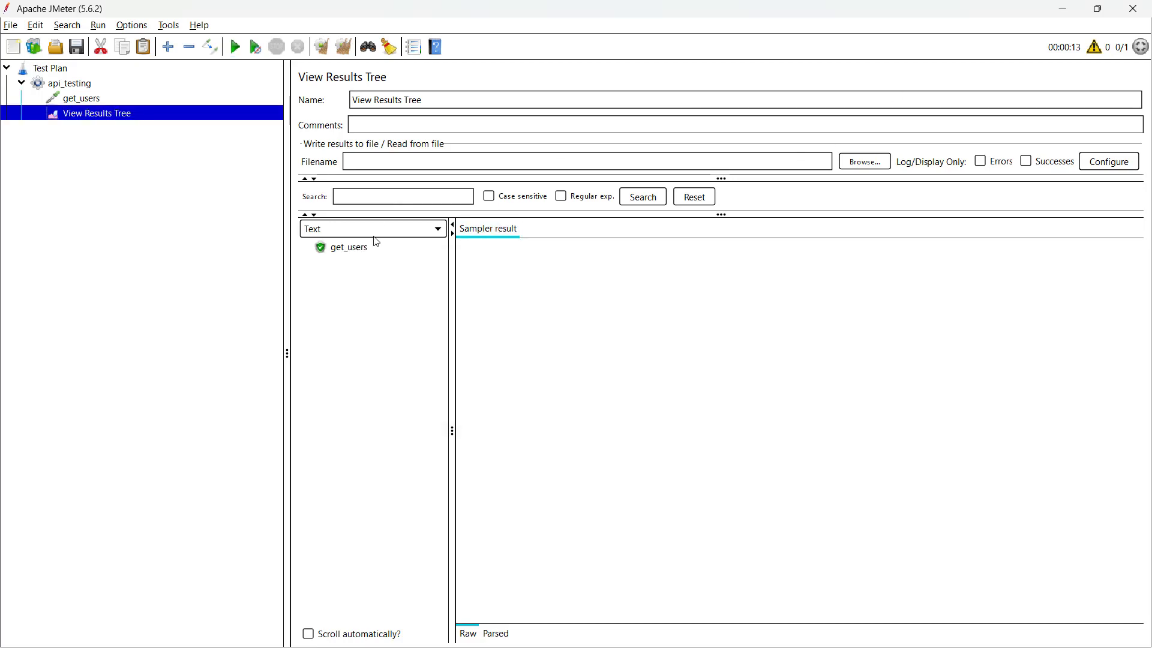
left_click(360, 250)
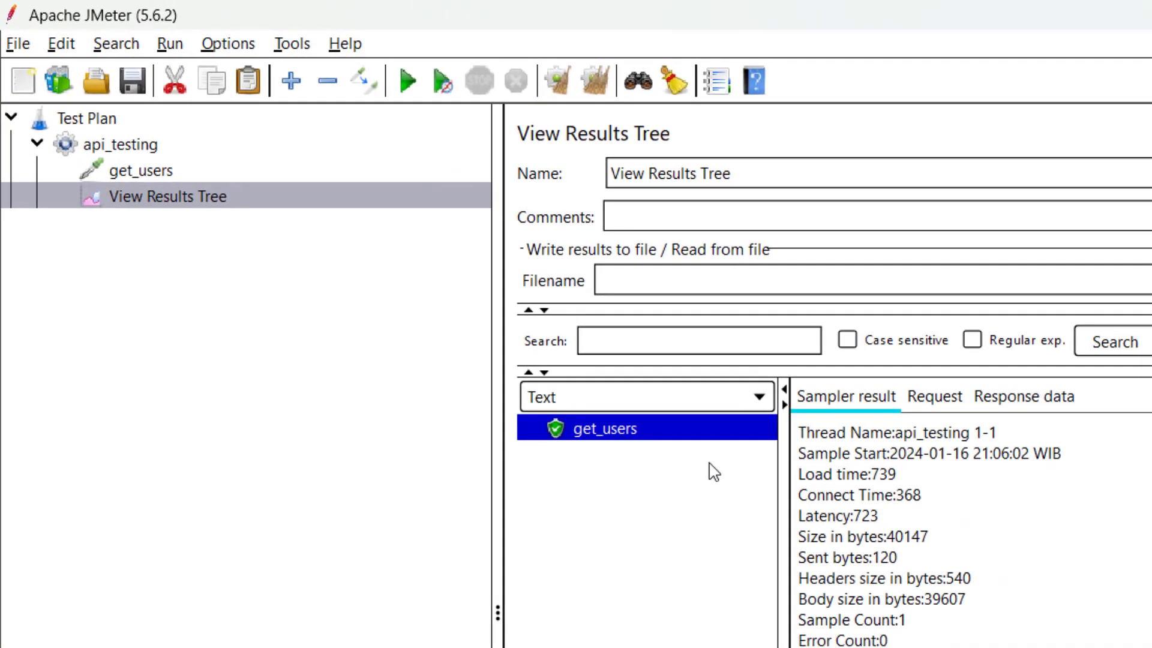
left_click_drag(480, 520, 361, 252)
left_click(527, 95)
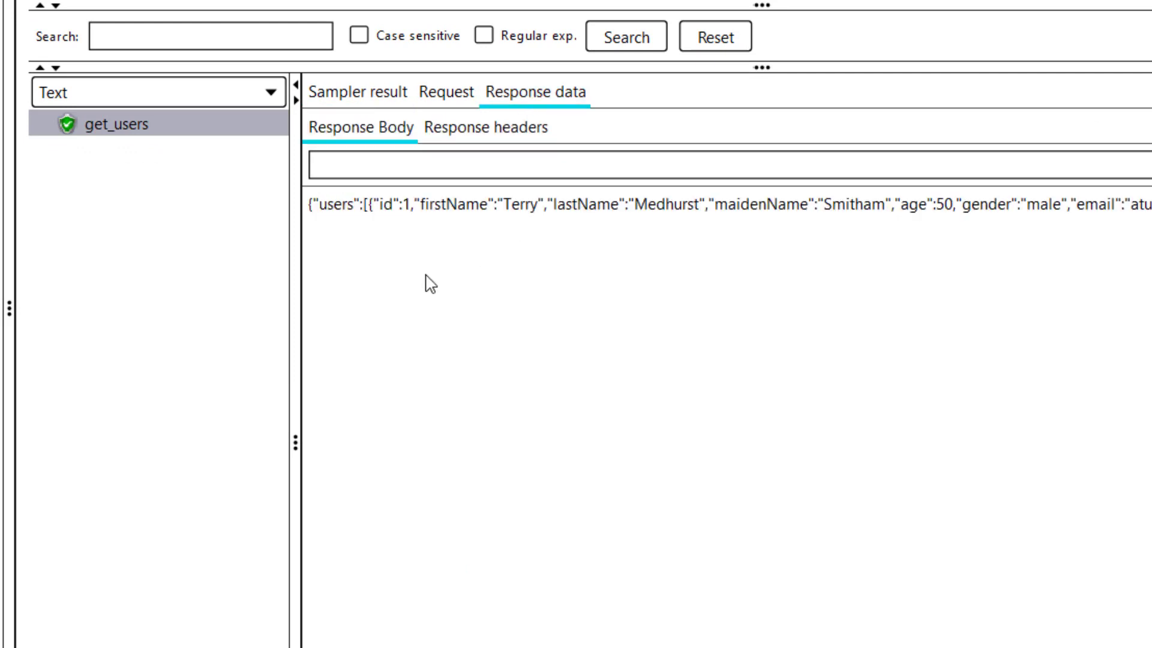
- Examine the users data in the get_users response body from beginning to end
left_click_drag(324, 218, 1151, 227)
left_click(863, 299)
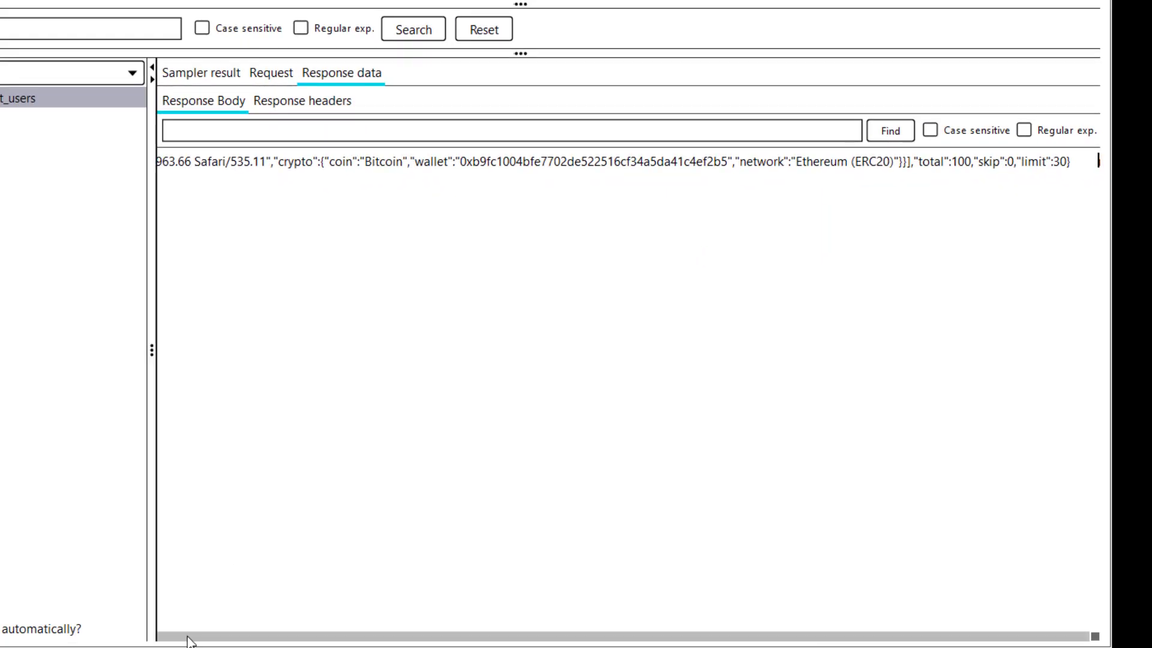
left_click(189, 637)
left_click_drag(249, 638, 375, 640)
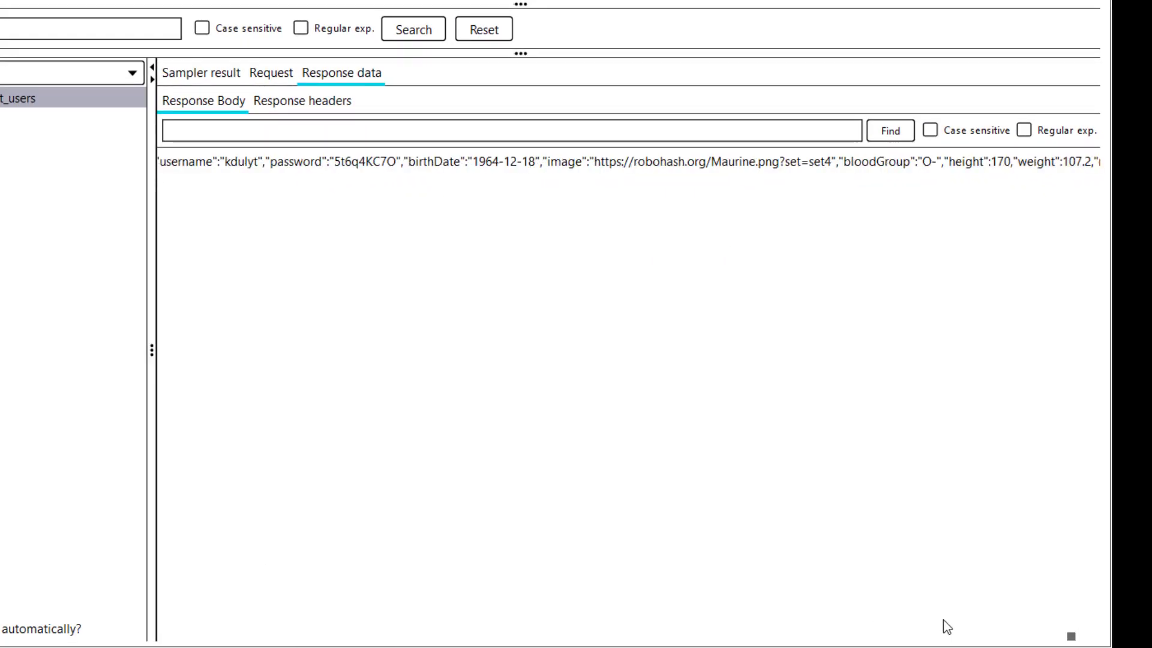
left_click_drag(1064, 643, 161, 636)
left_click_drag(181, 161, 413, 171)
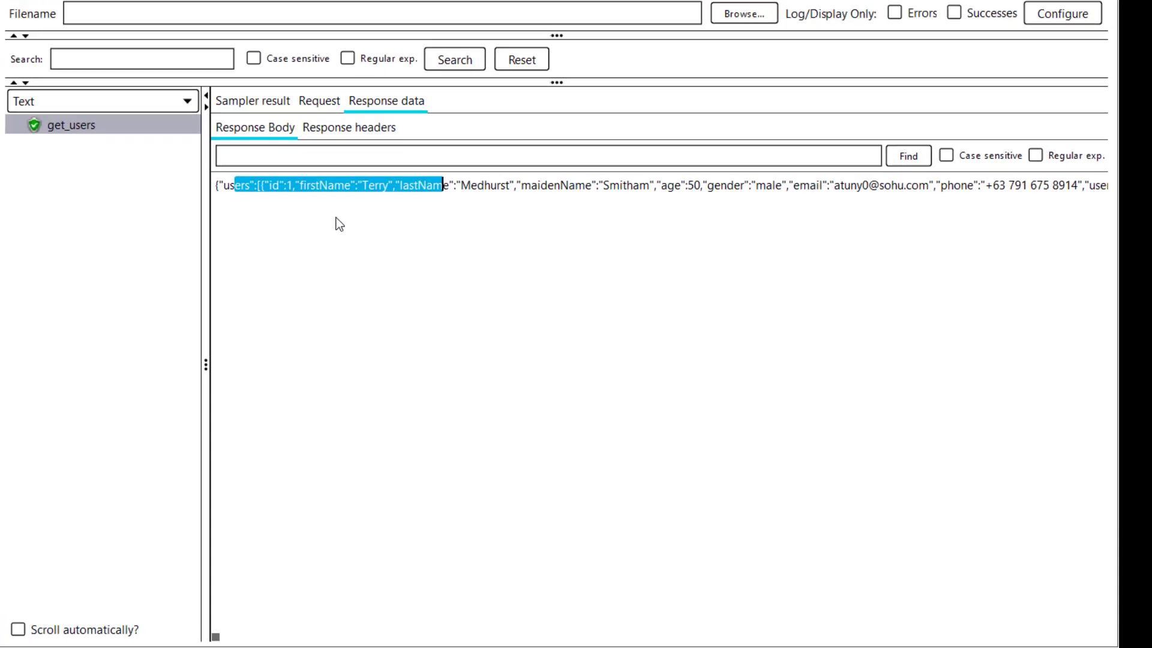
- Add a JSON Extractor post processor under the get_users request and name it get_username
left_click(124, 97)
right_click(124, 98)
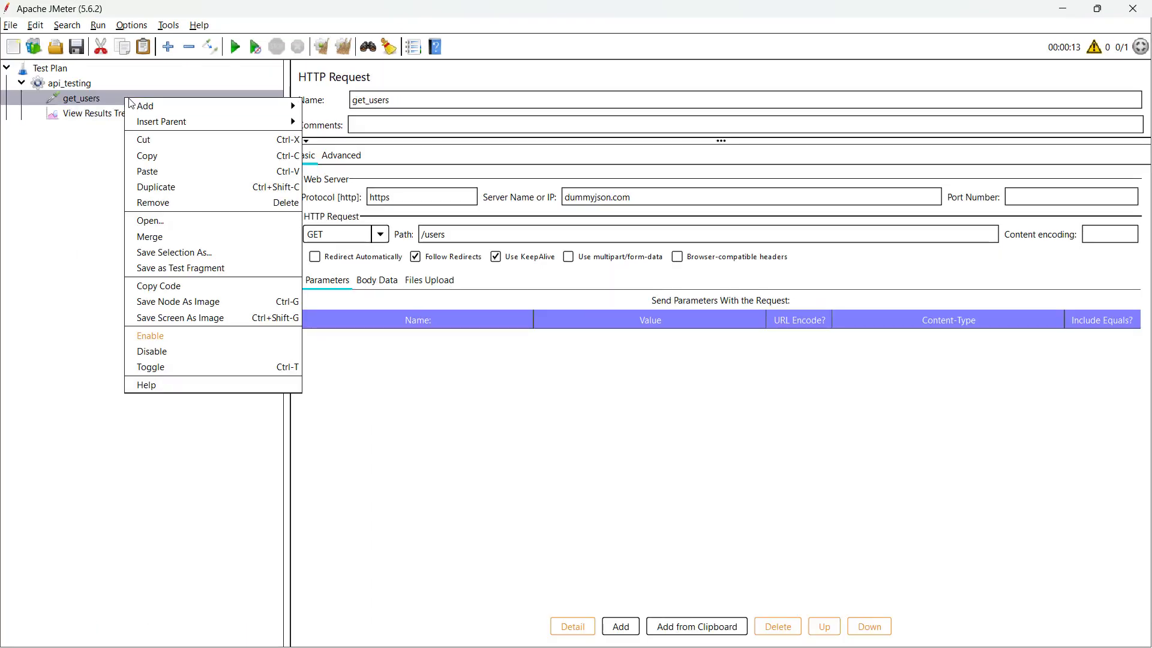
left_click(123, 98)
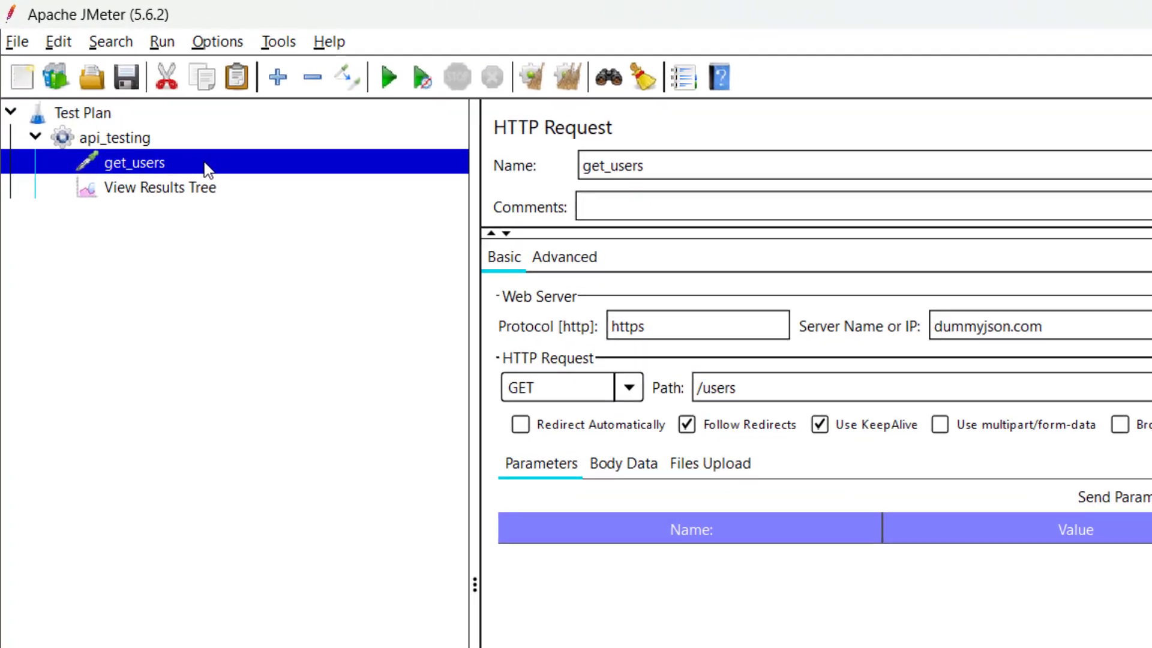
mouse_move(487, 186)
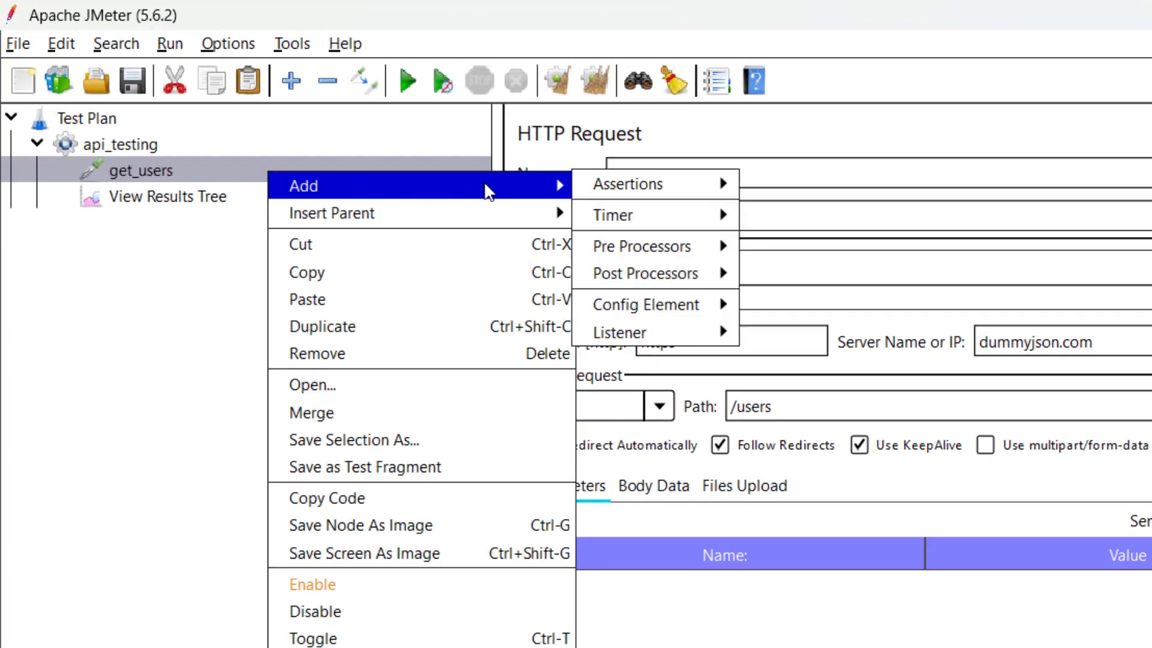
mouse_move(696, 275)
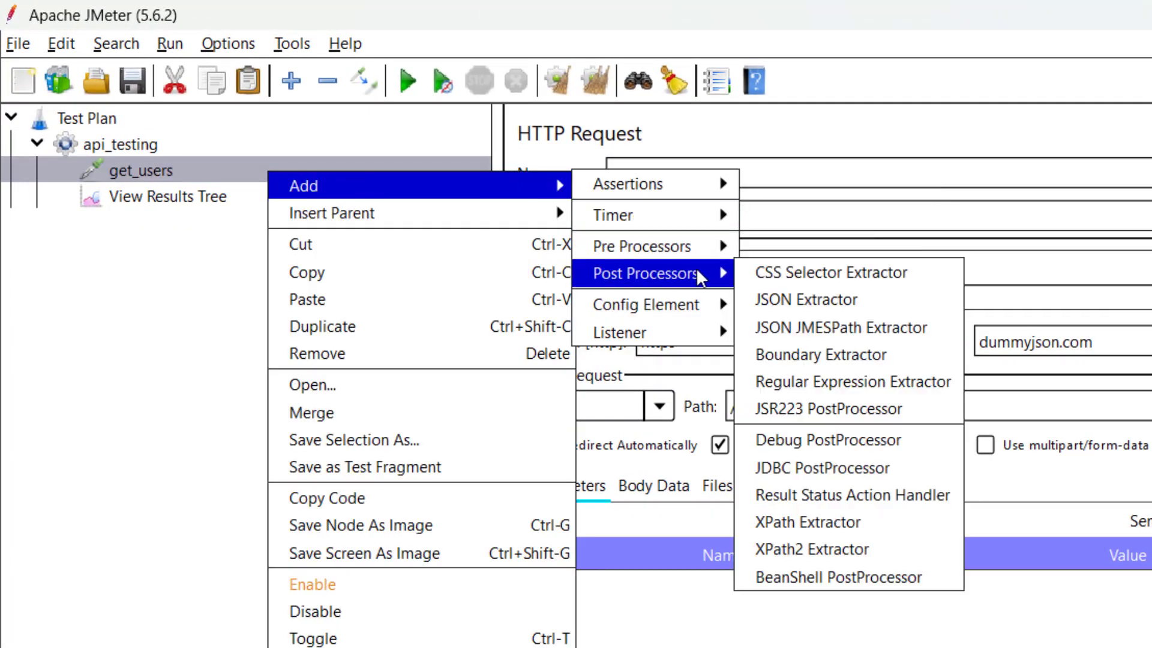
left_click(826, 300)
left_click(713, 173)
triple_click(712, 173)
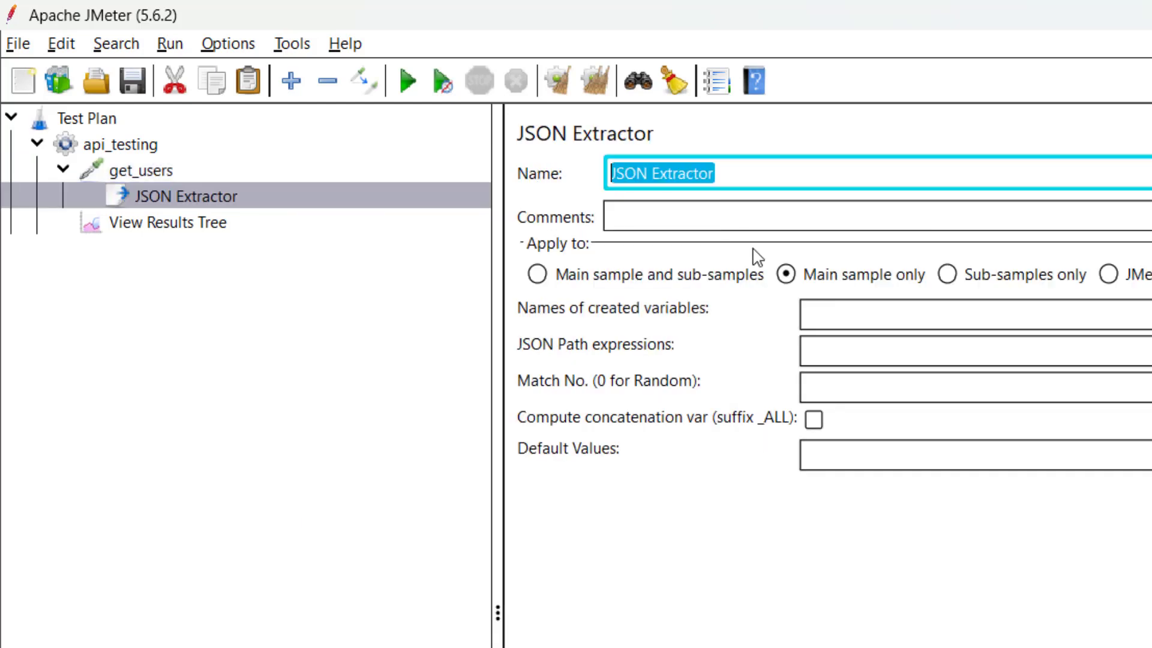
type("get_username")
- Set the extractor's created variable name to username and its JSON Path expression to $.username
left_click(854, 306)
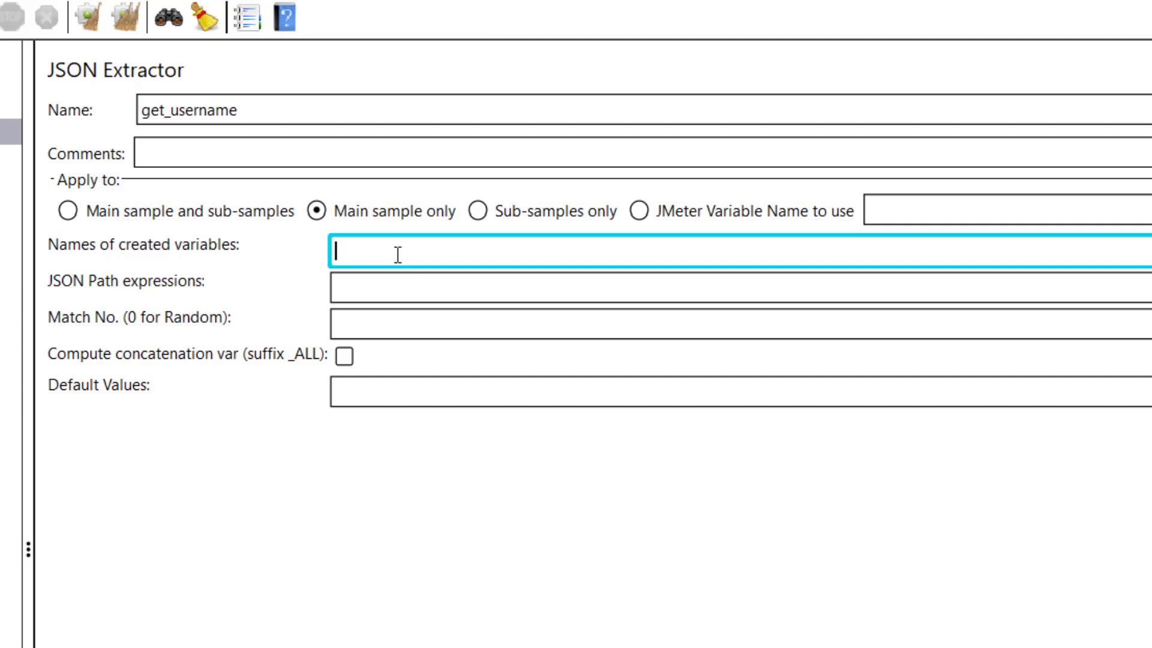
type("username")
key("Tab")
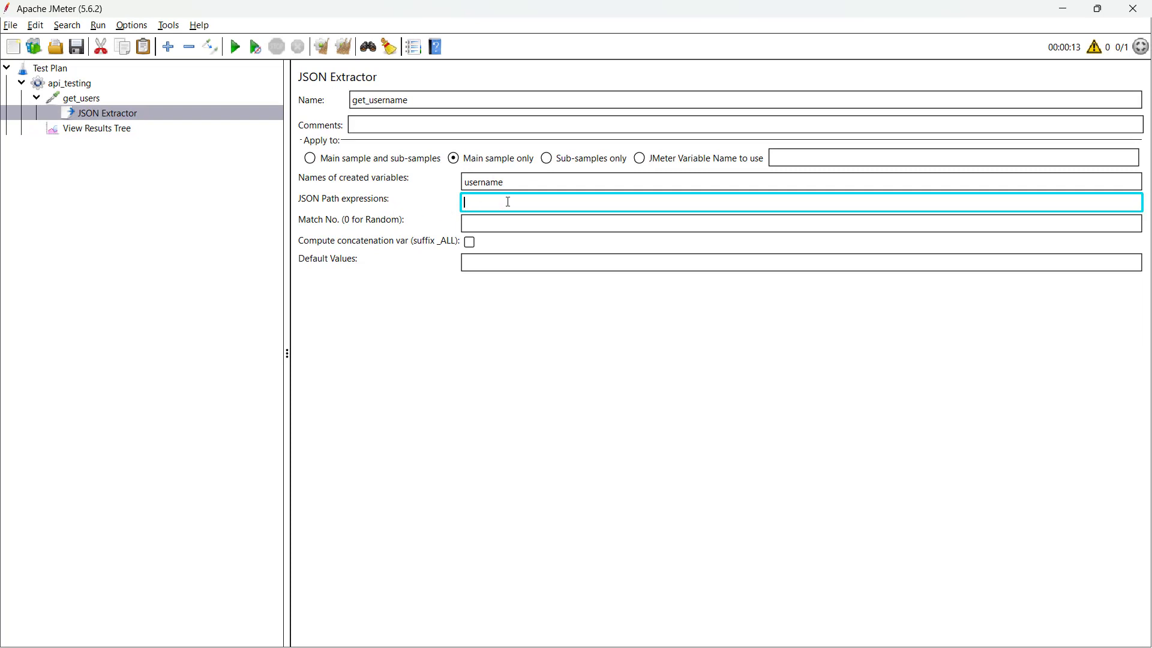
type("$")
type(".username")
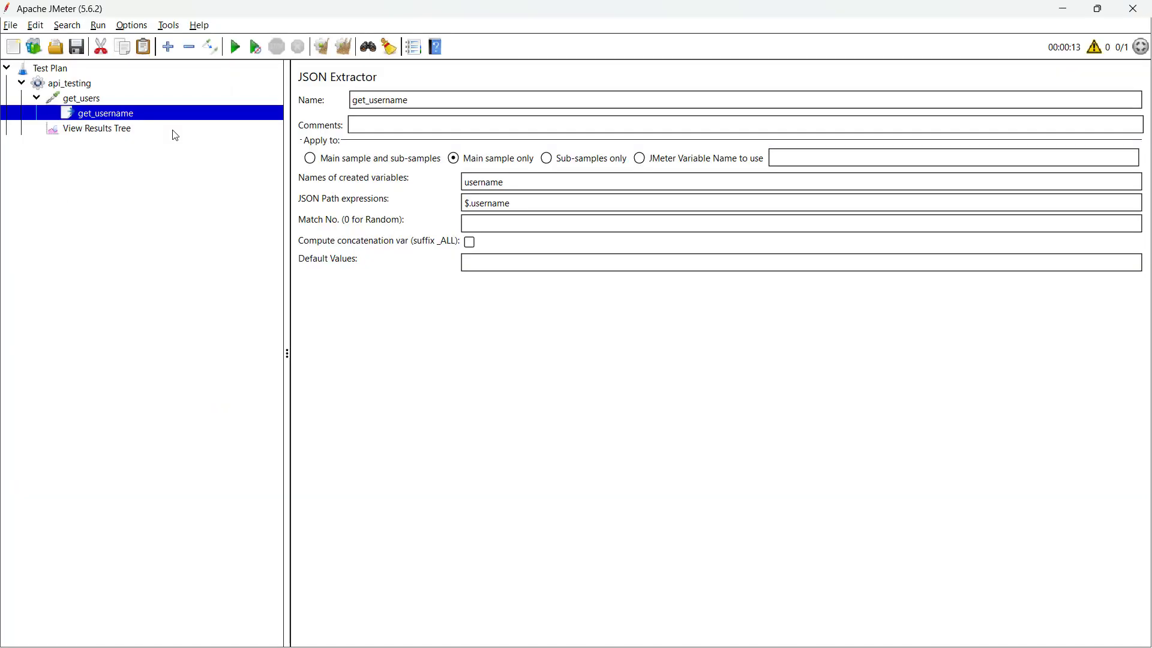
- Check the structure of the users array in the response body shown by View Results Tree
left_click(174, 132)
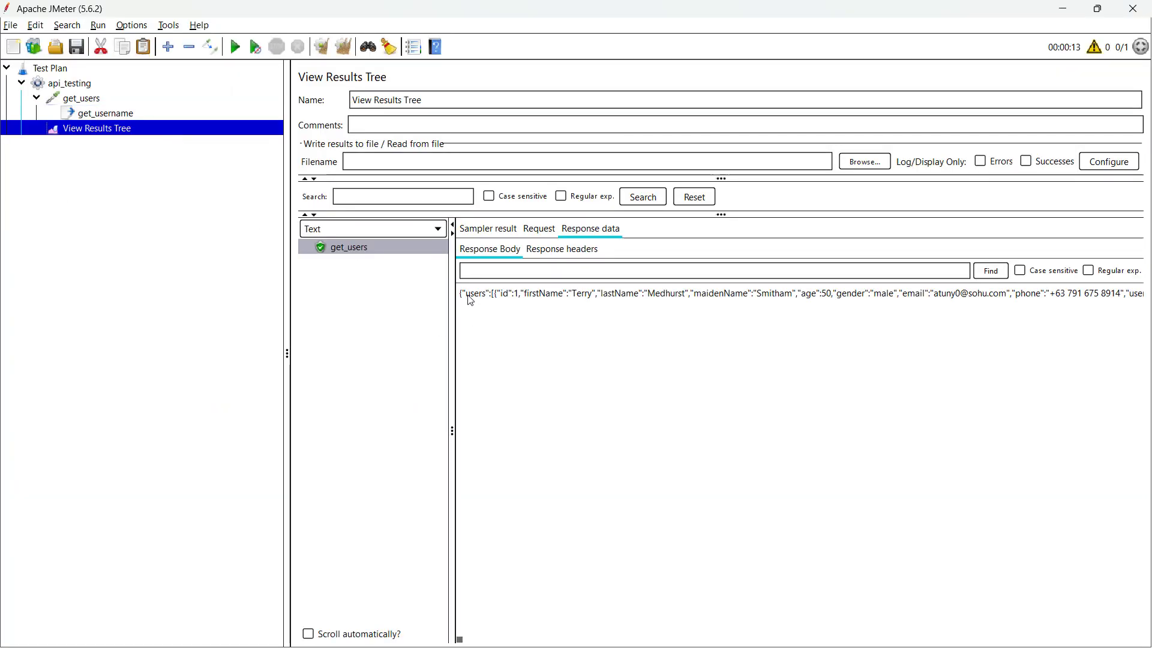
left_click_drag(462, 293, 574, 299)
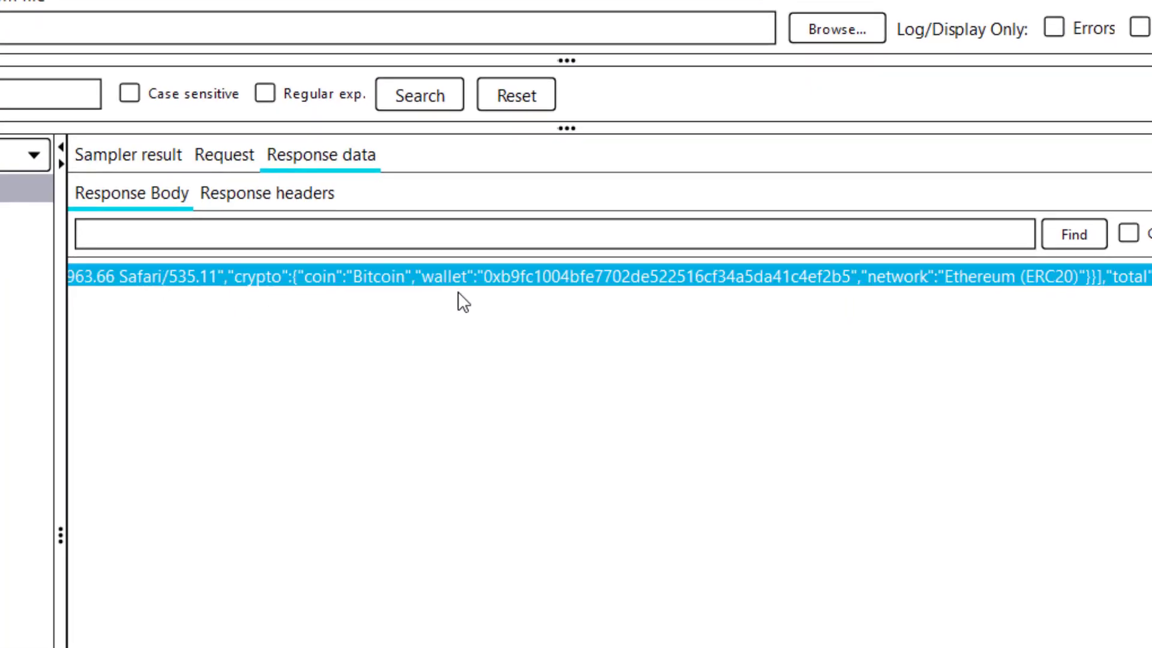
left_click_drag(458, 293, 181, 291)
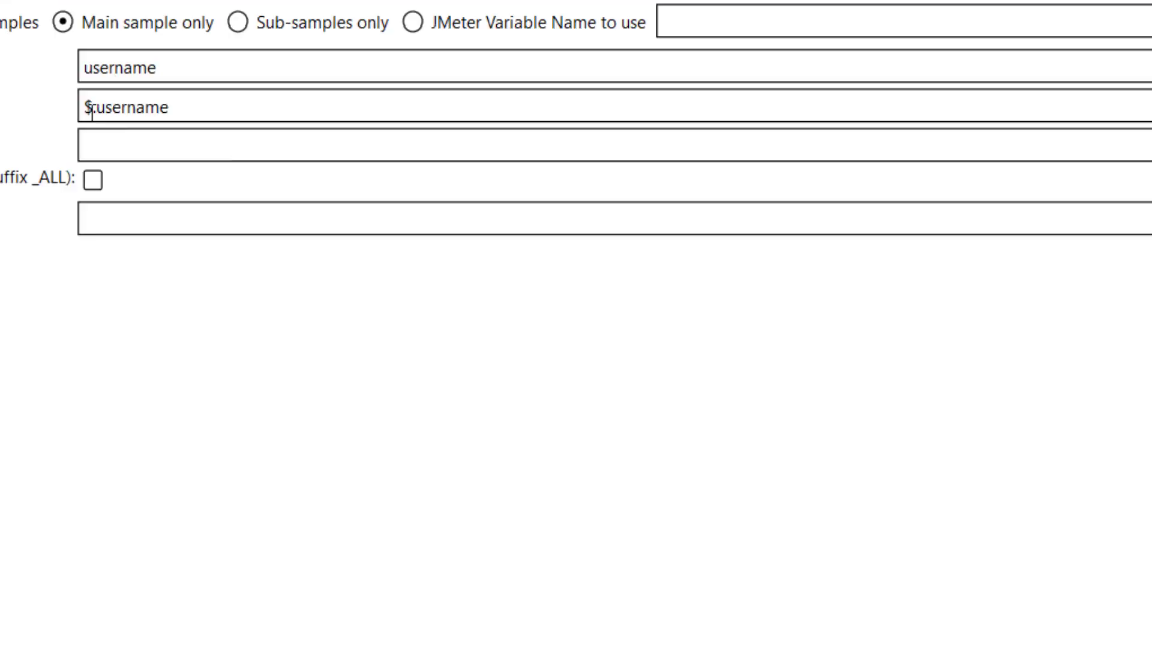
- Change the JSON Path expression of the get_username extractor to $..username
left_click_drag(169, 107, 64, 105)
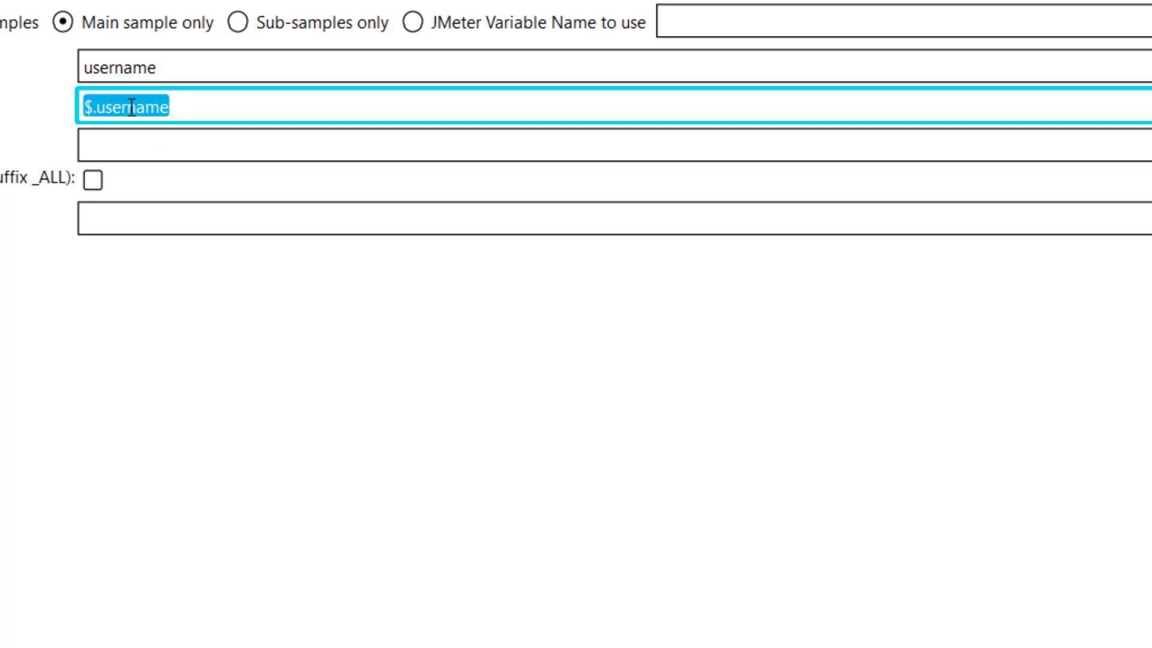
left_click(95, 107)
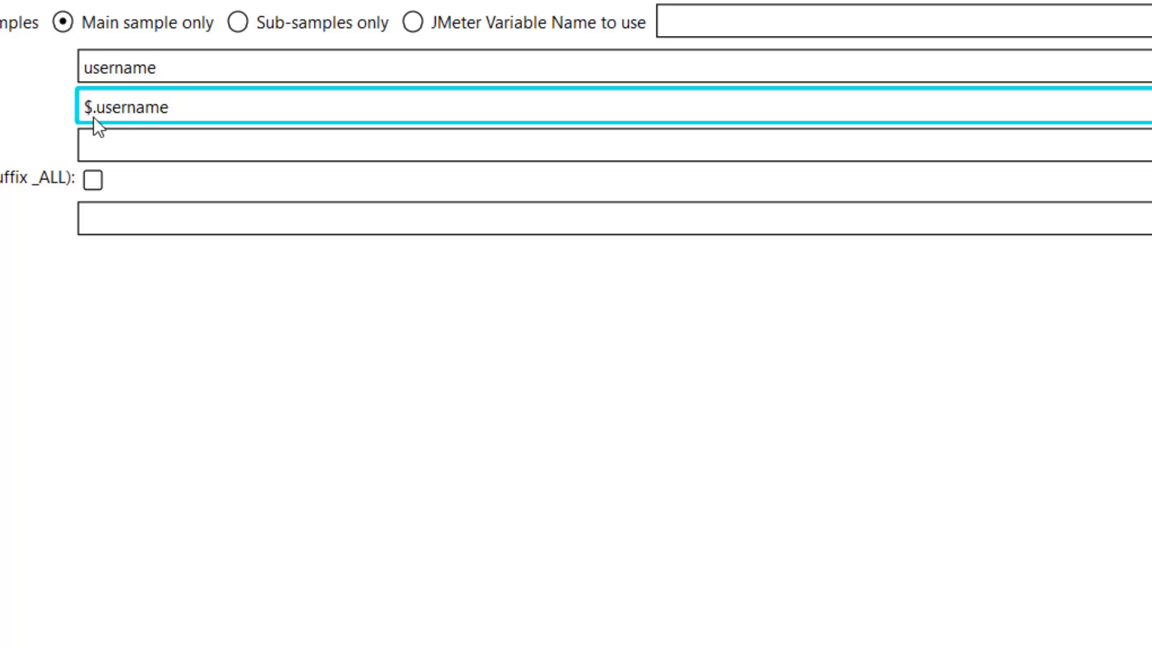
type(".")
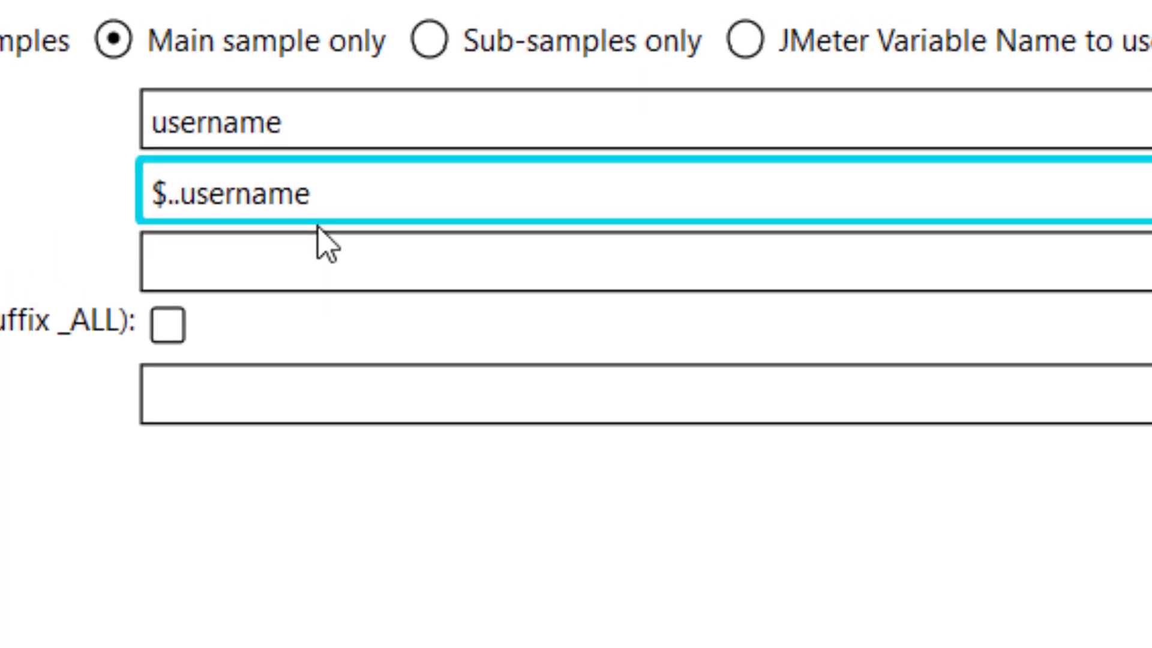
key("Right")
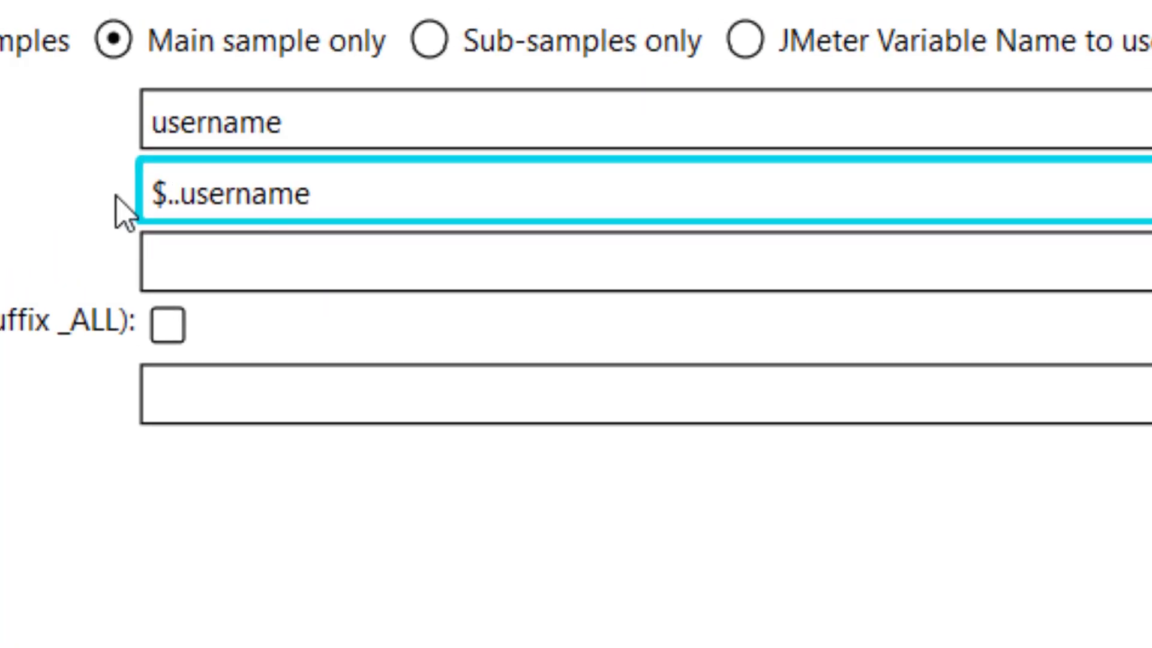
- Review the end of the get_users response body in View Results Tree, and reopen the get_username extractor
left_click(96, 128)
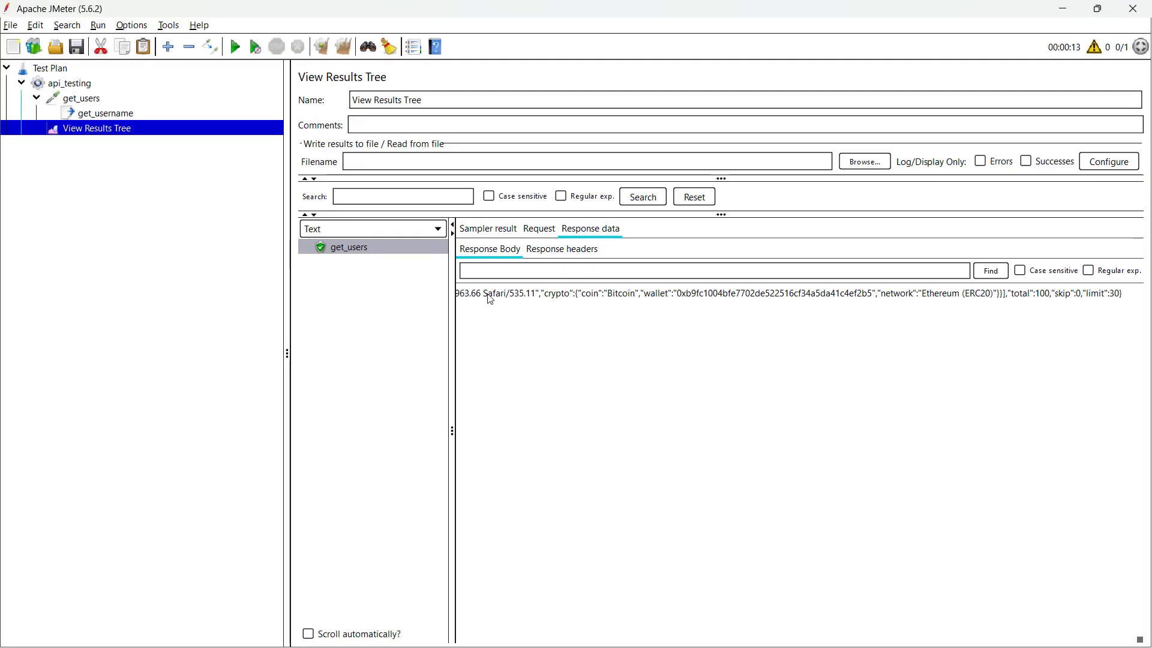
left_click_drag(490, 298, 931, 300)
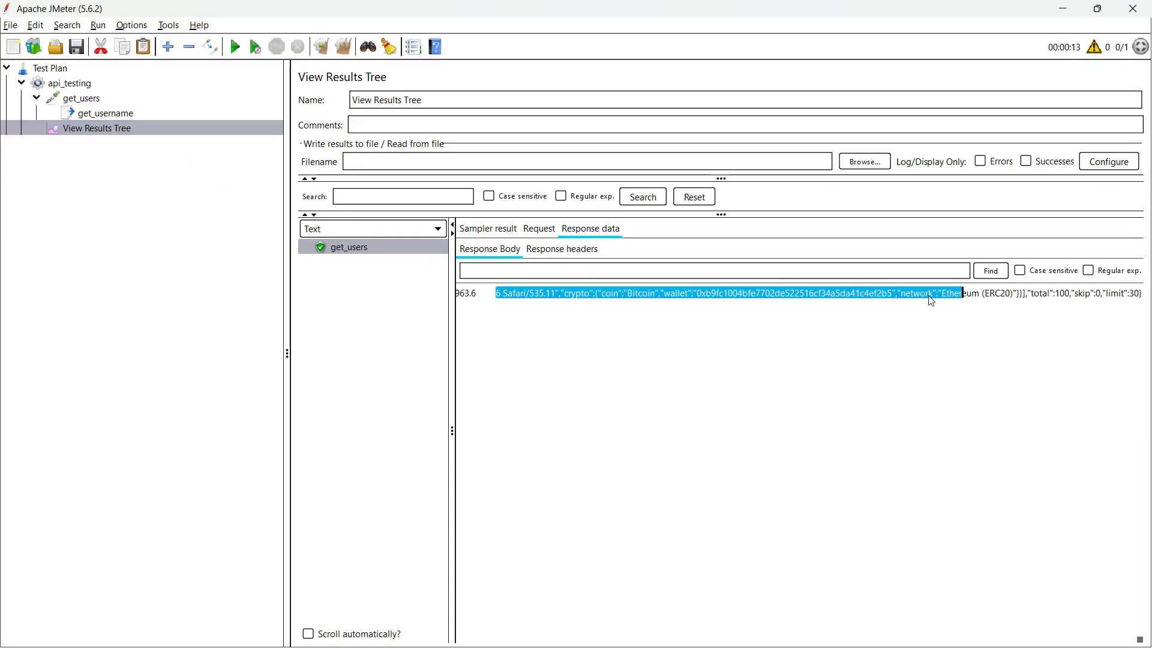
left_click(489, 300)
left_click_drag(489, 300, 1143, 300)
left_click(559, 321)
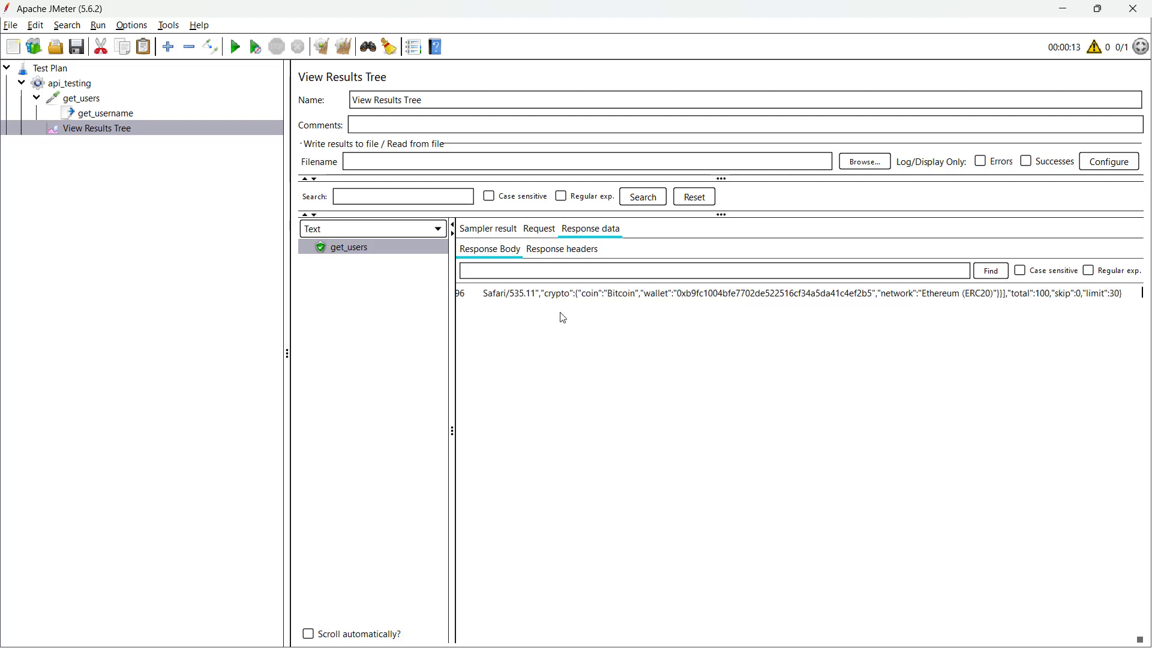
left_click(106, 113)
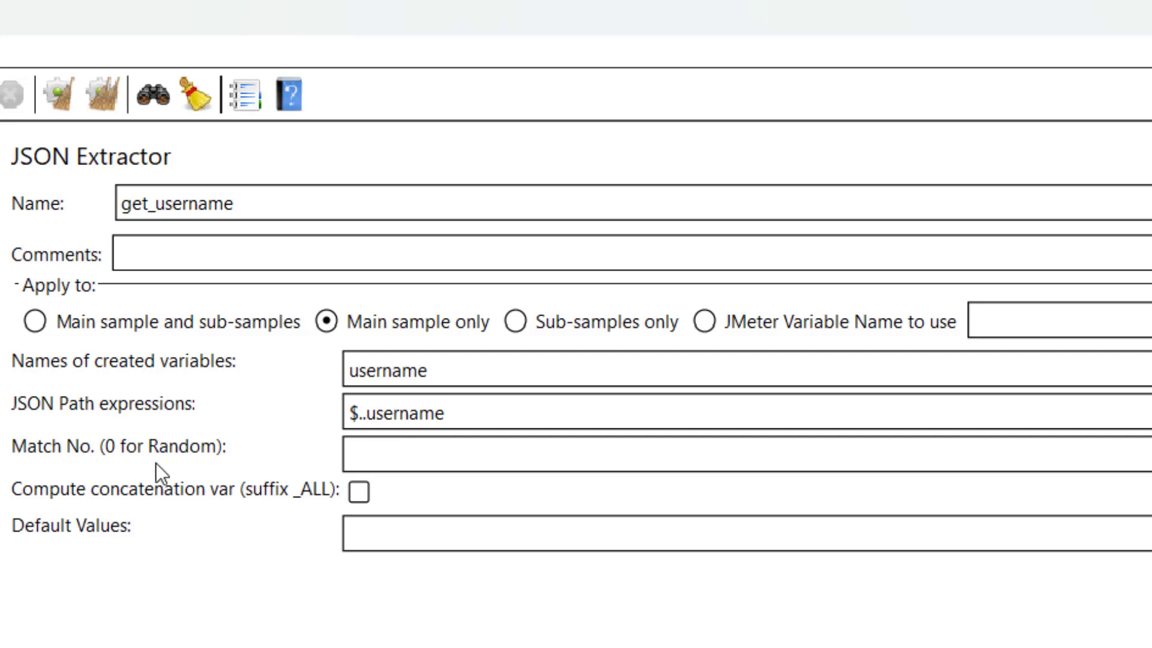
- Set the match number of the get_username extractor to 1
left_click(391, 465)
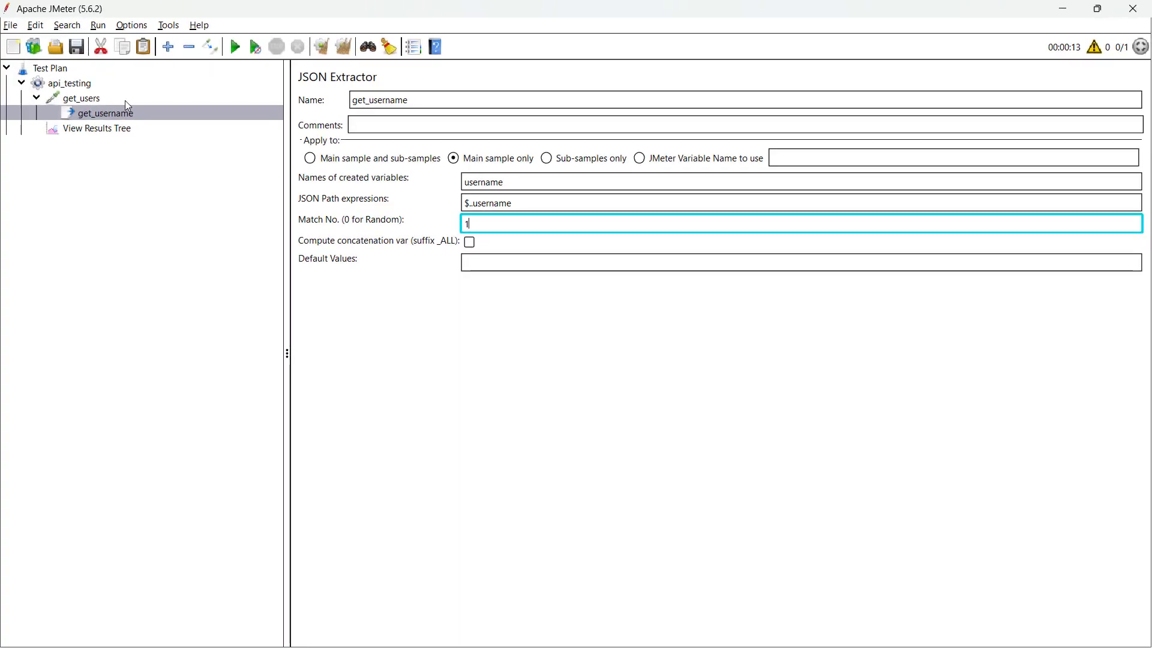
left_click(125, 100)
right_click(125, 99)
mouse_move(281, 109)
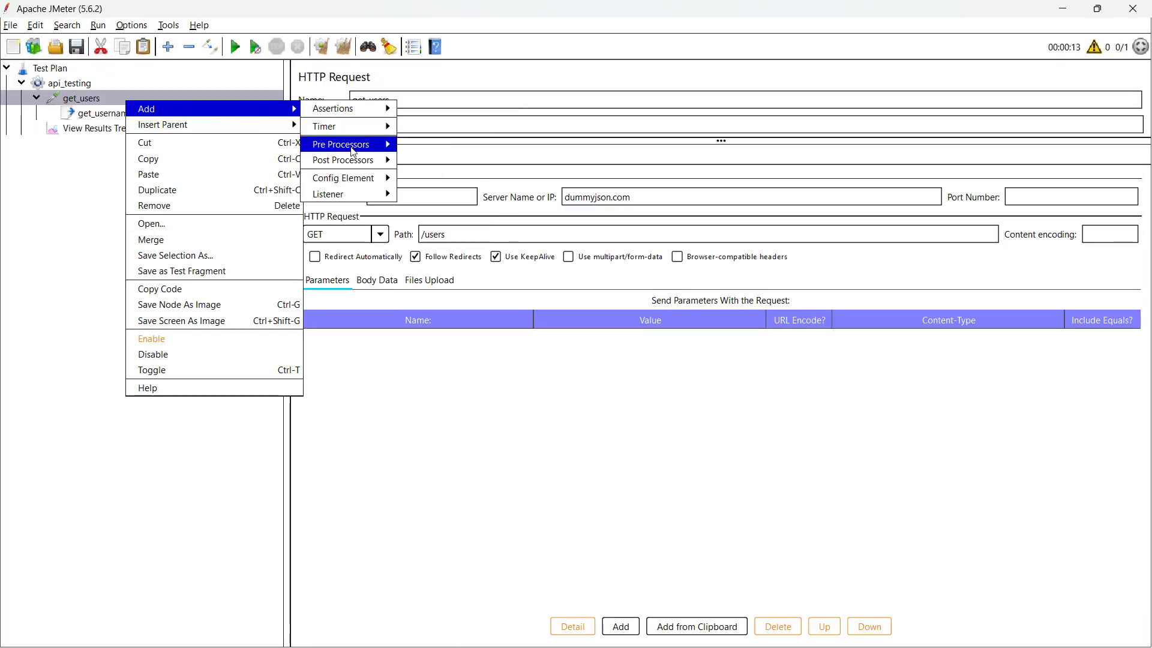
mouse_move(348, 161)
left_click(432, 176)
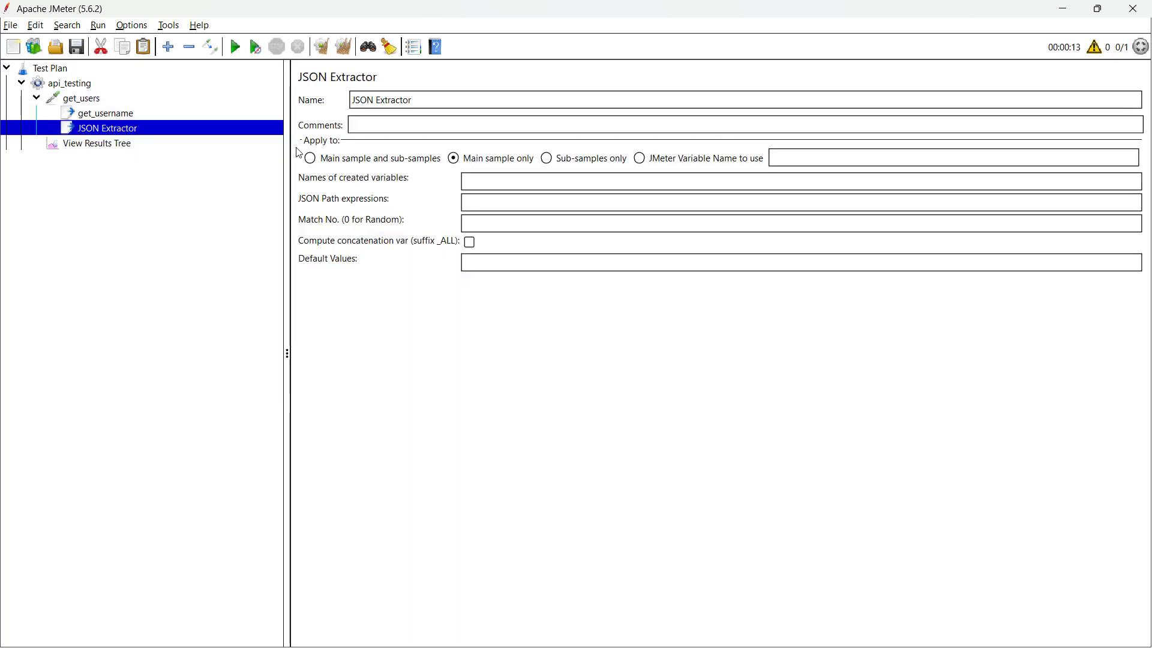
right_click(141, 129)
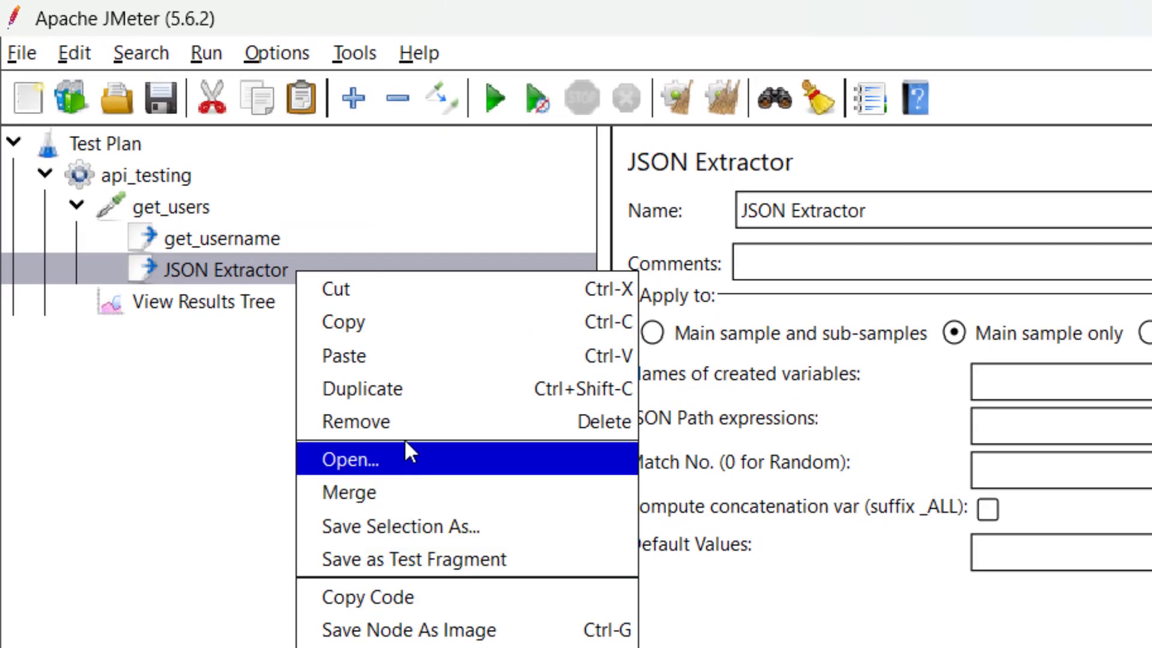
left_click(416, 425)
key("Return")
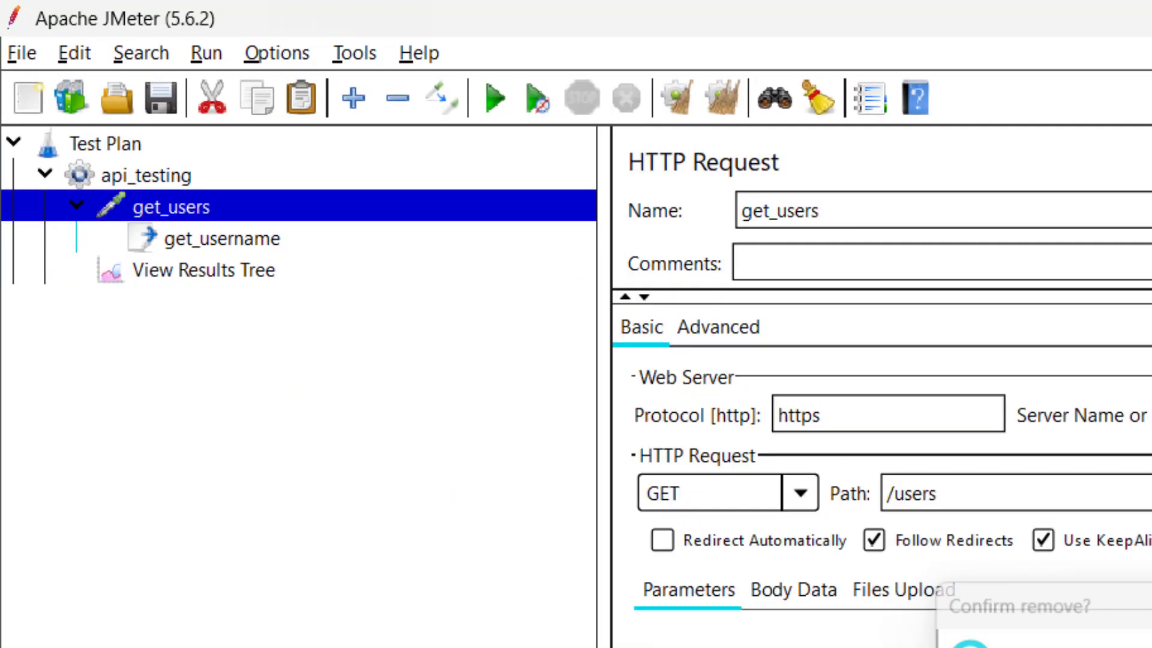
- Copy the get_username extractor and paste the duplicate under the get_users request
left_click(240, 235)
right_click(239, 234)
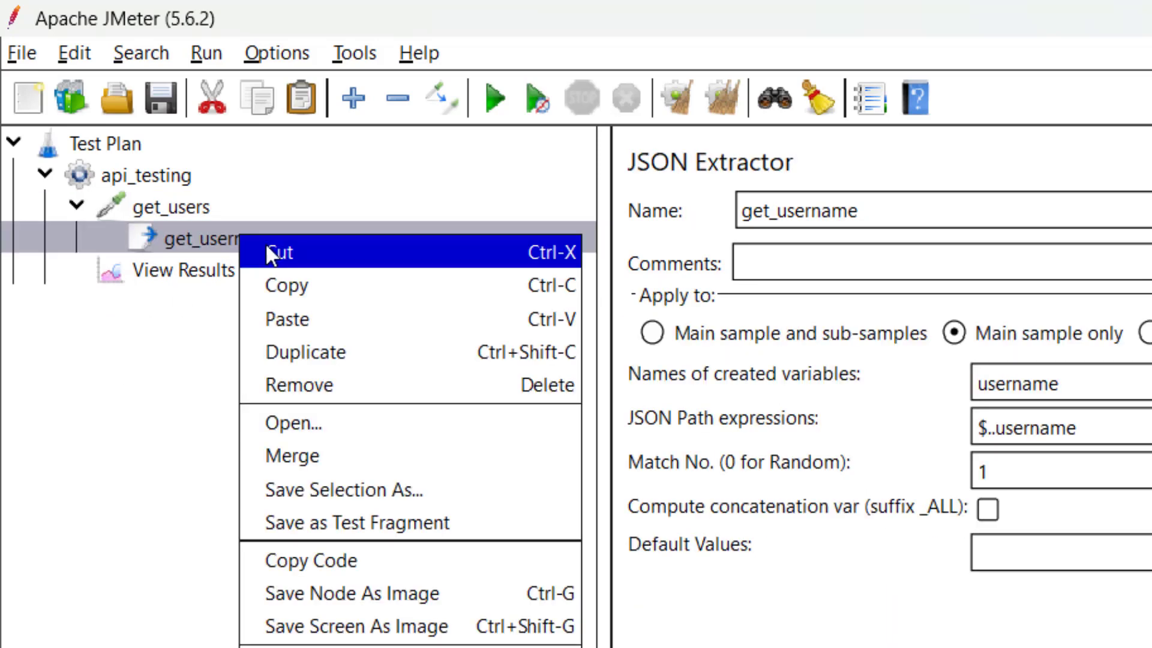
left_click(333, 286)
left_click(234, 207)
right_click(233, 207)
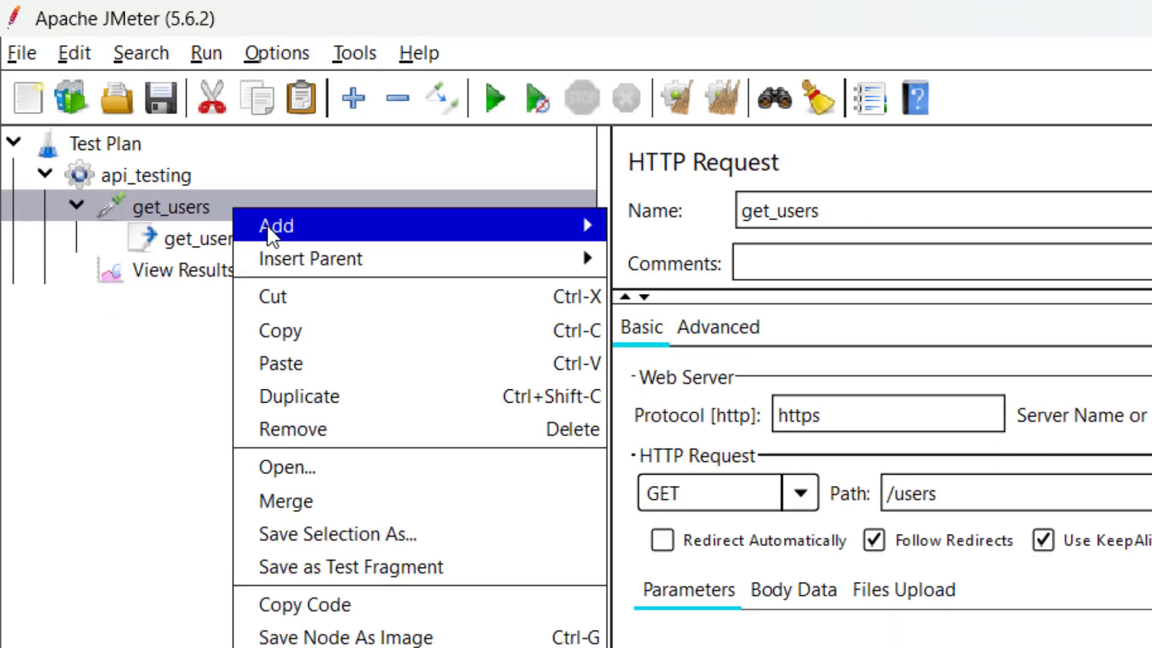
left_click(345, 375)
left_click(277, 239)
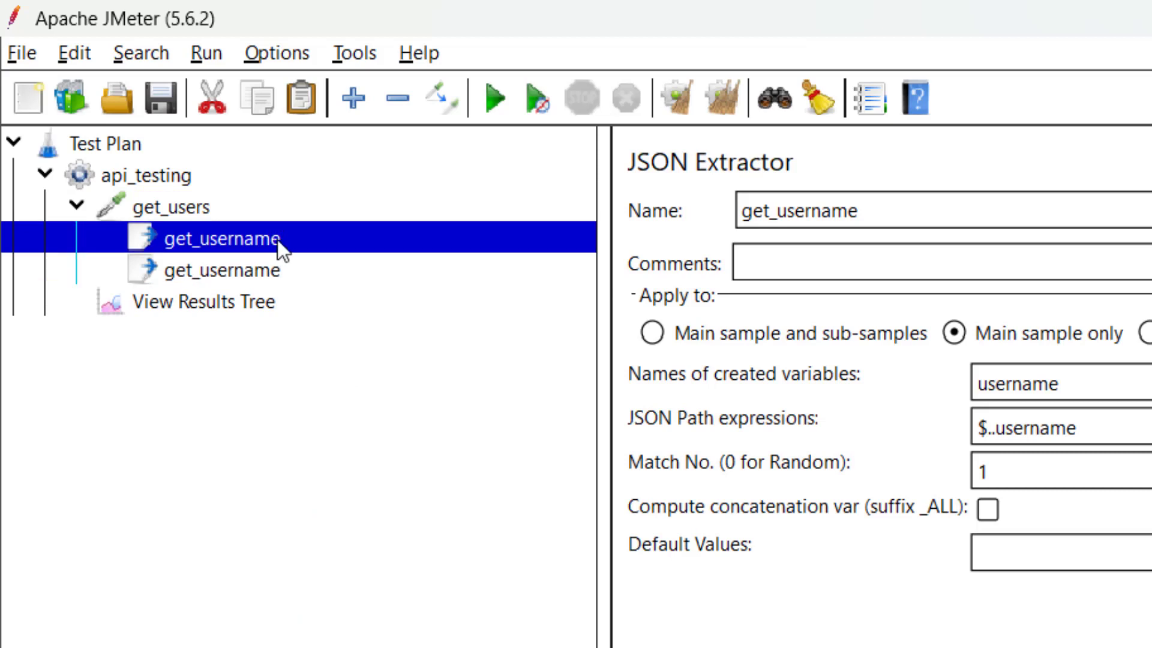
- Rename the second get_username extractor to get_password and set its created variable name to password
left_click(282, 273)
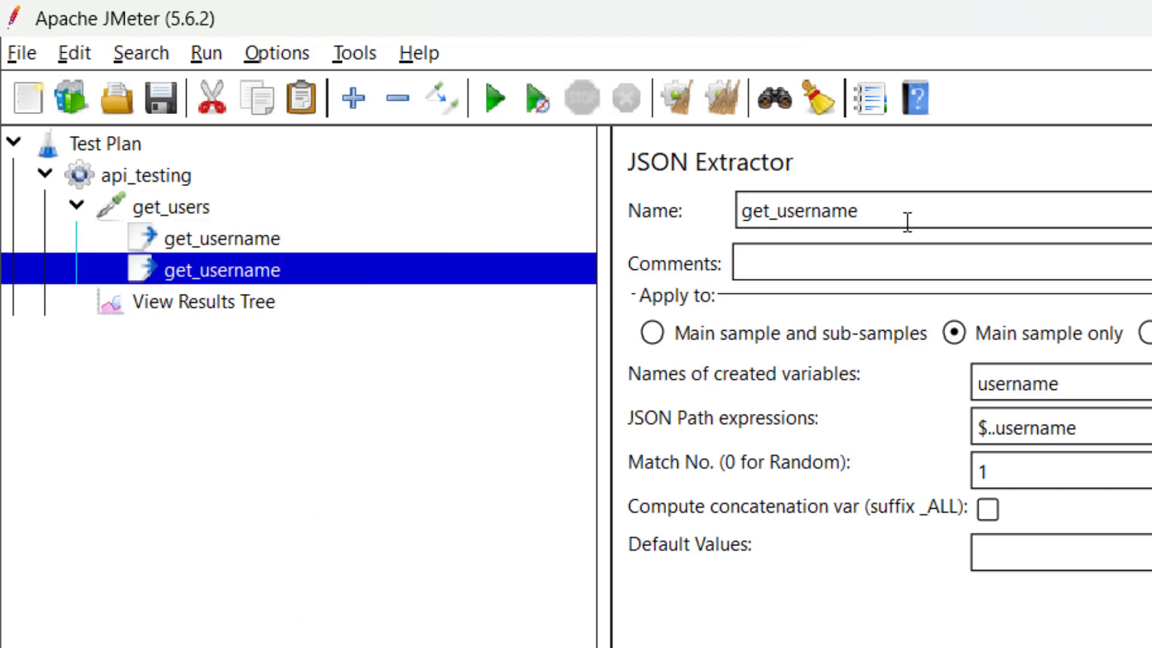
left_click_drag(904, 221, 778, 210)
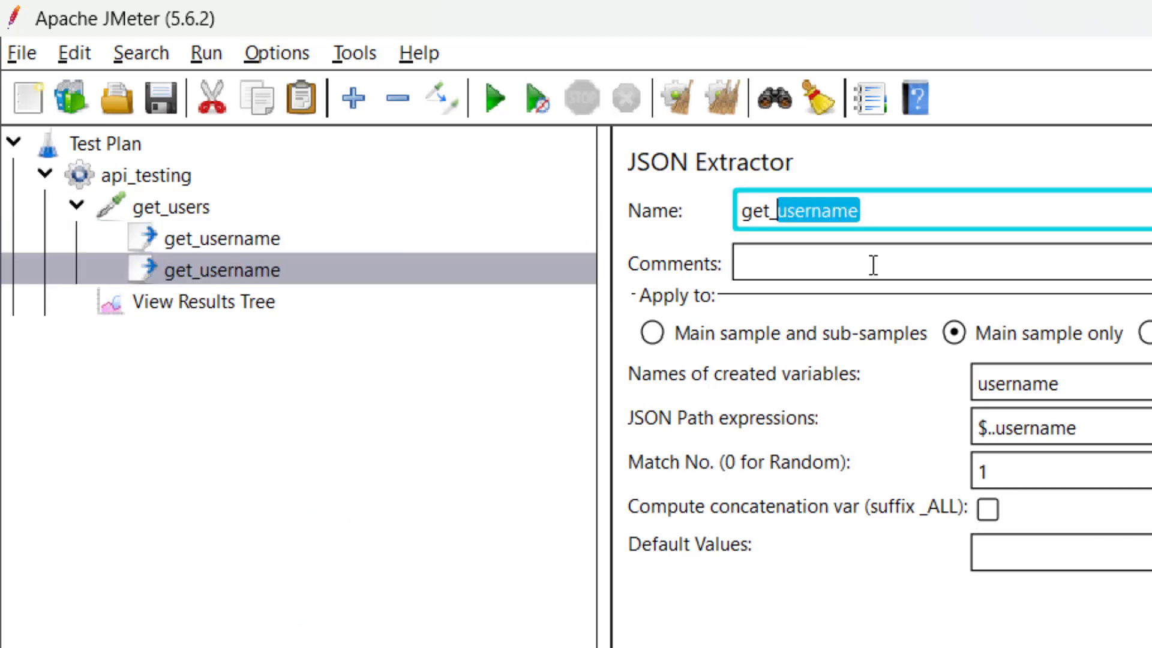
type("password")
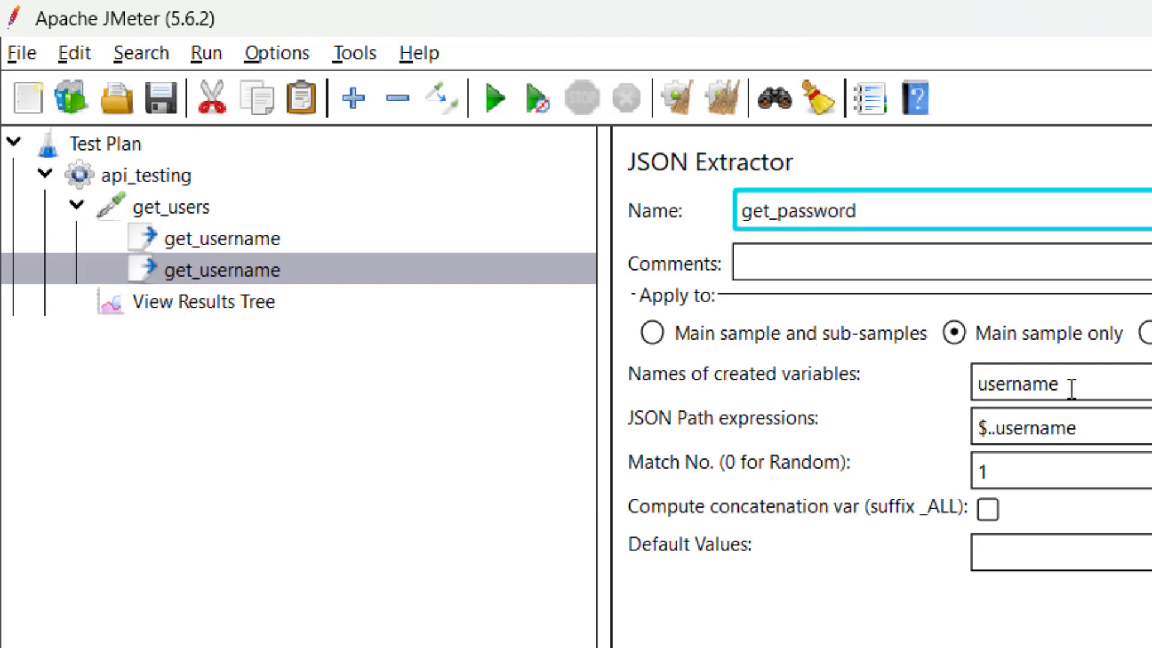
left_click_drag(1071, 388, 930, 378)
type("password")
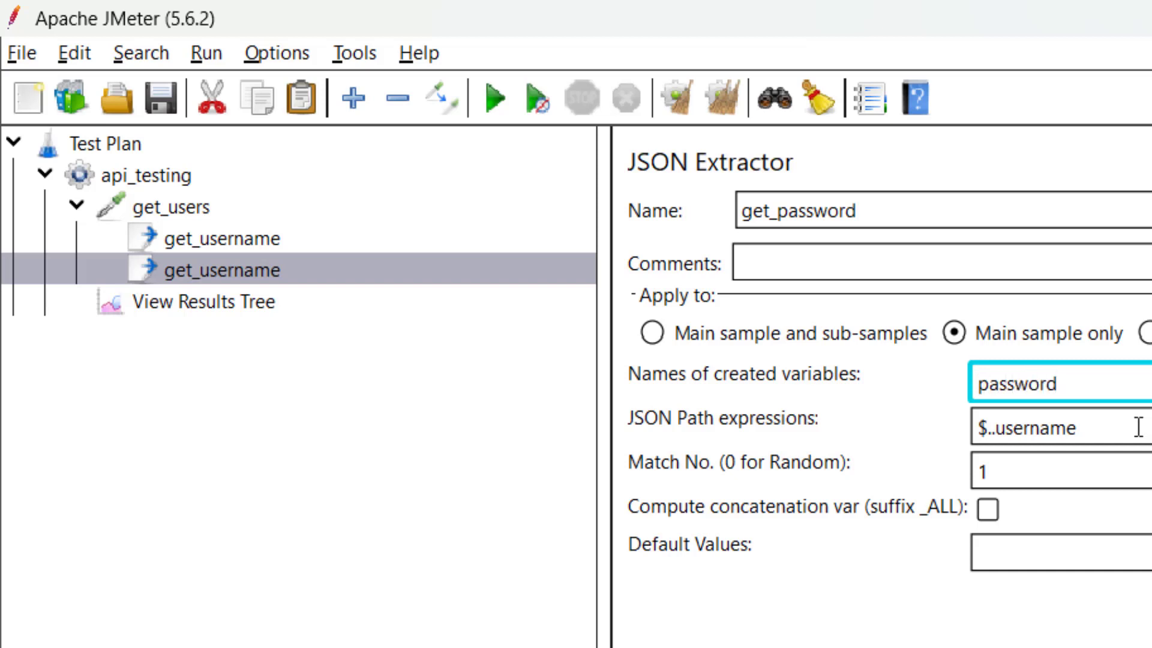
- Change the JSON Path expression of the duplicated extractor to $..password and refresh the get_users branch in the tree
left_click_drag(1138, 427, 999, 432)
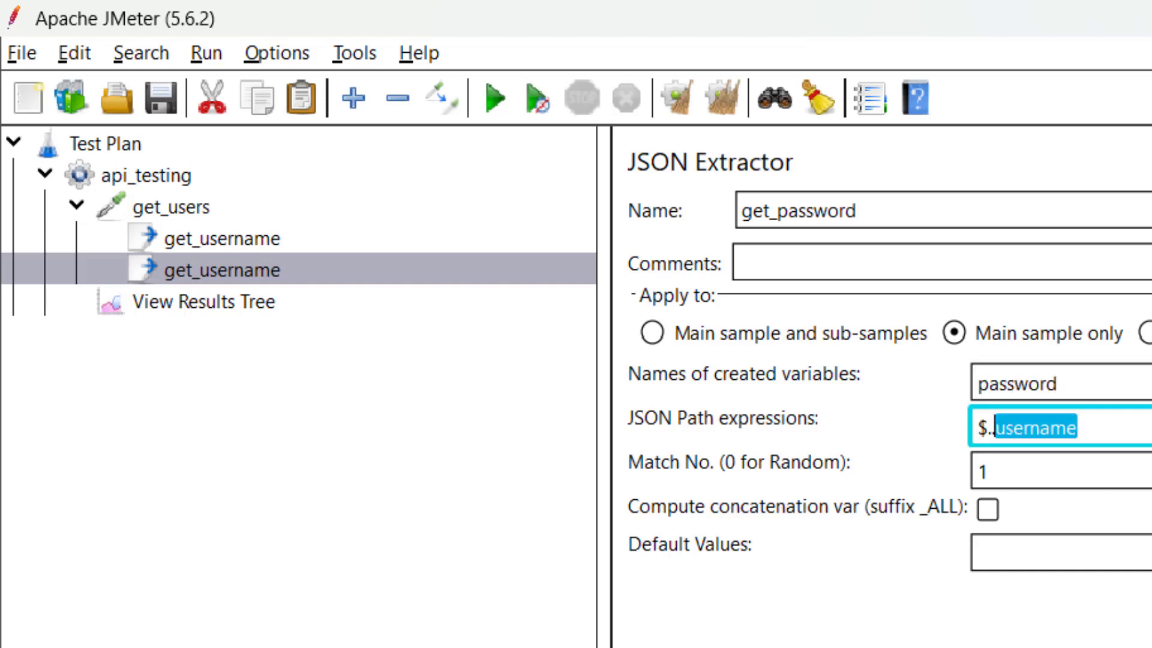
type("password")
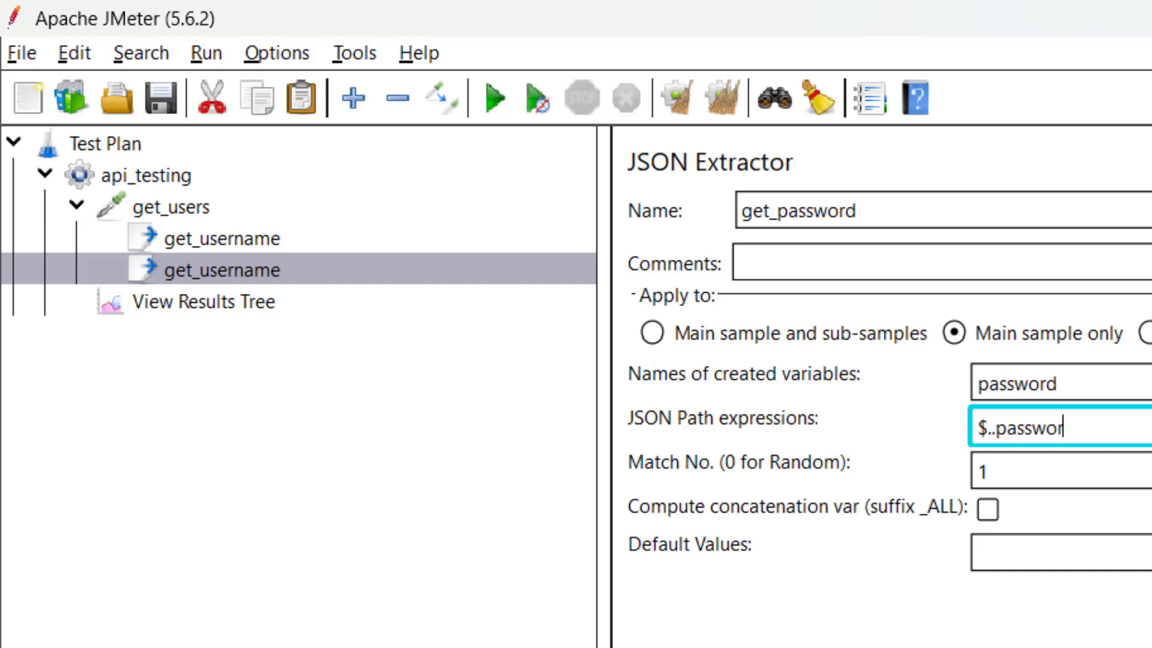
key("shift+Tab")
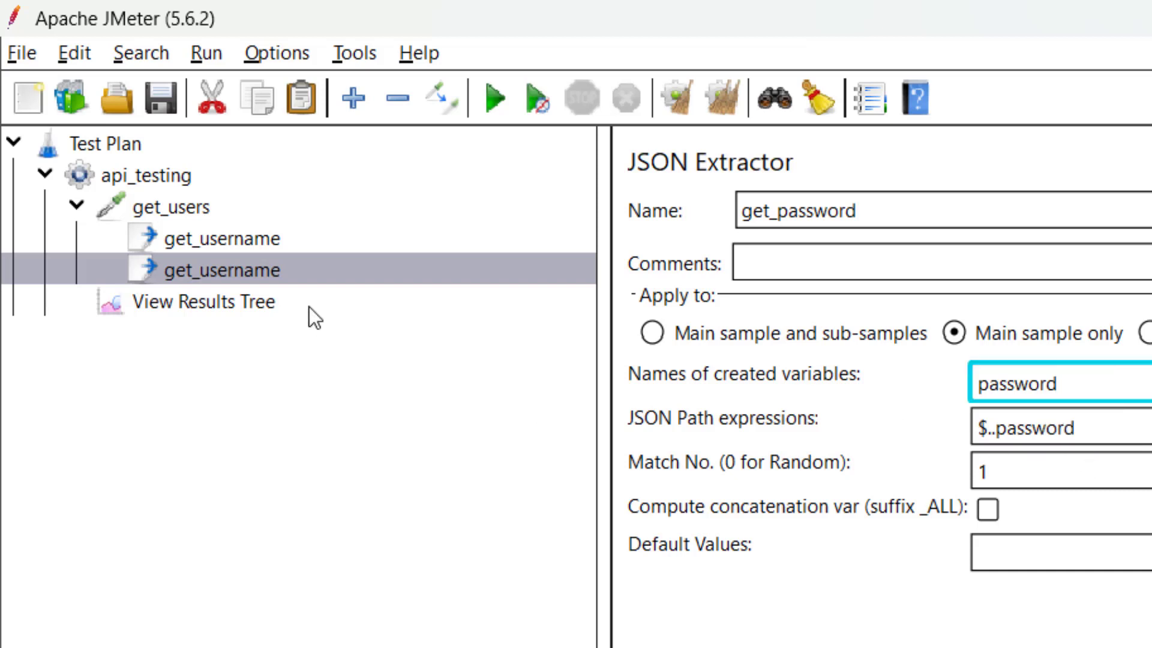
left_click(77, 206)
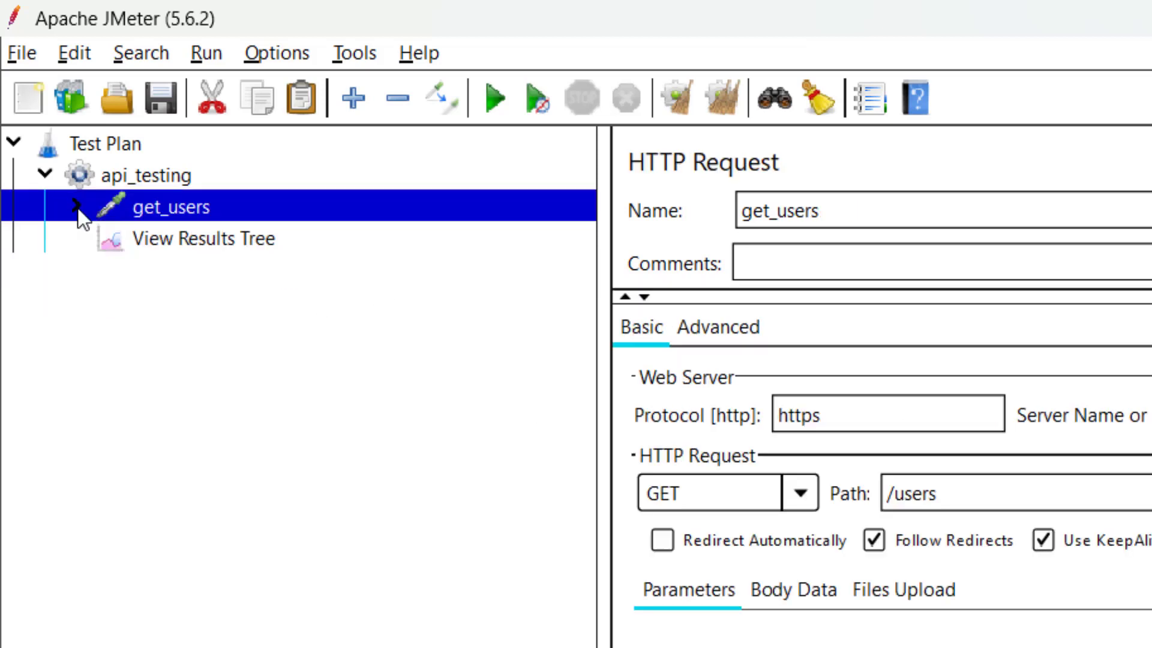
left_click(77, 206)
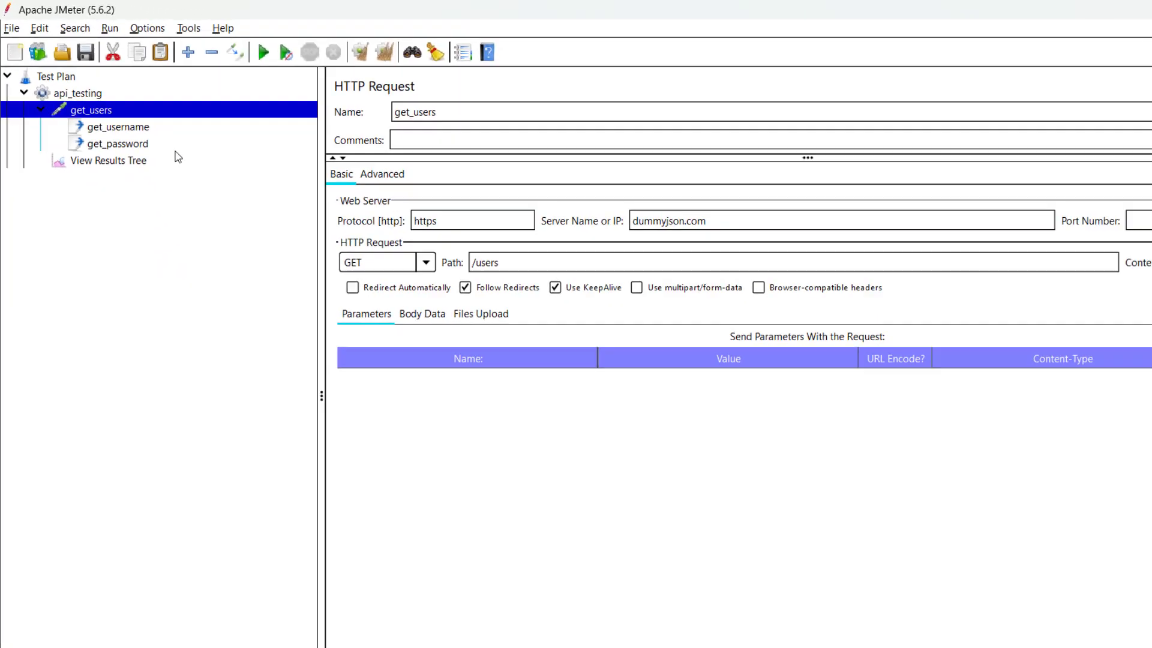
key("alt+Tab")
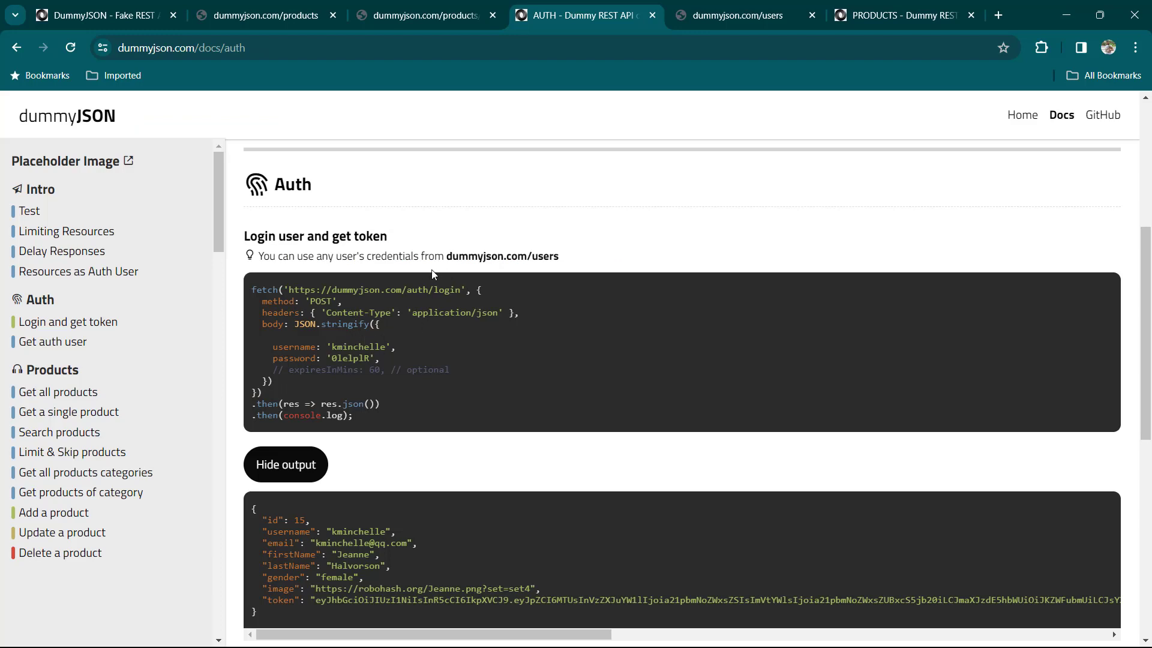
double_click(338, 347)
left_click_drag(370, 358, 334, 358)
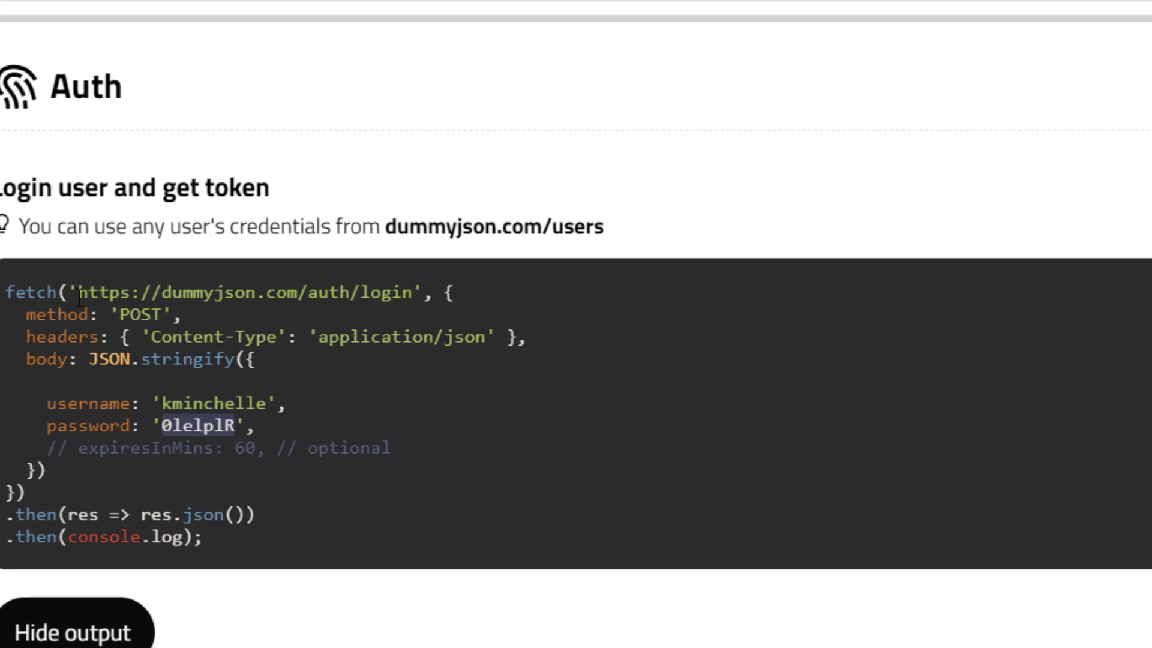
left_click_drag(79, 293, 413, 294)
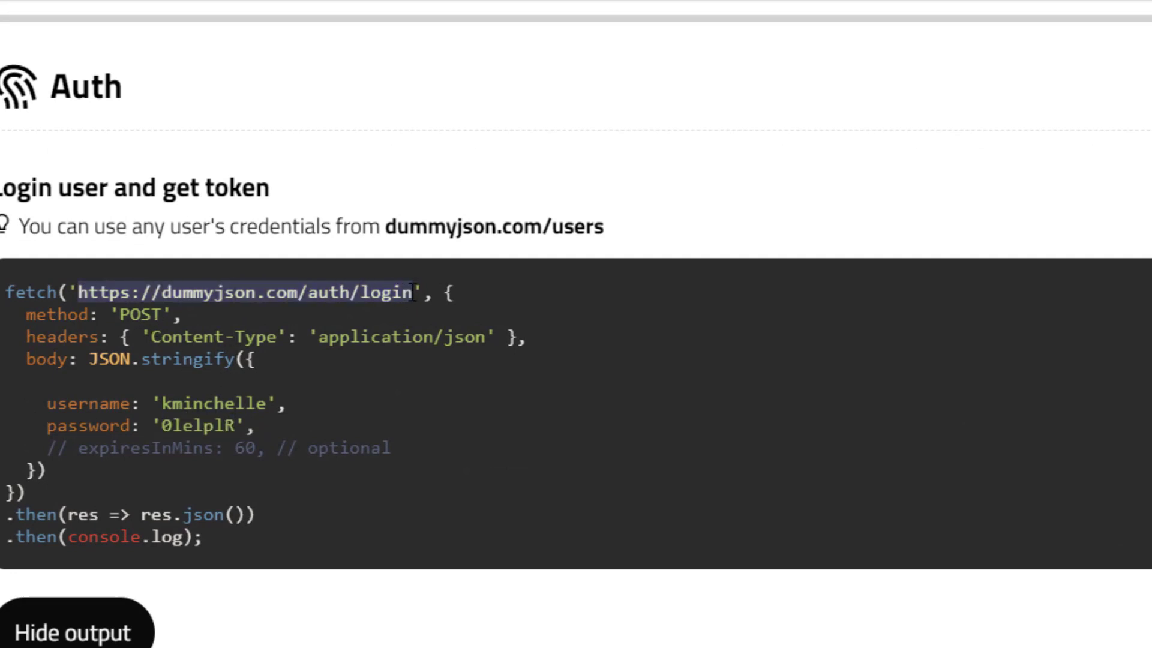
right_click(388, 293)
left_click(457, 328)
- Switch back to JMeter, add an HTTP Request sampler named get_token to api_testing, and place it directly below get_users
key("alt+Tab")
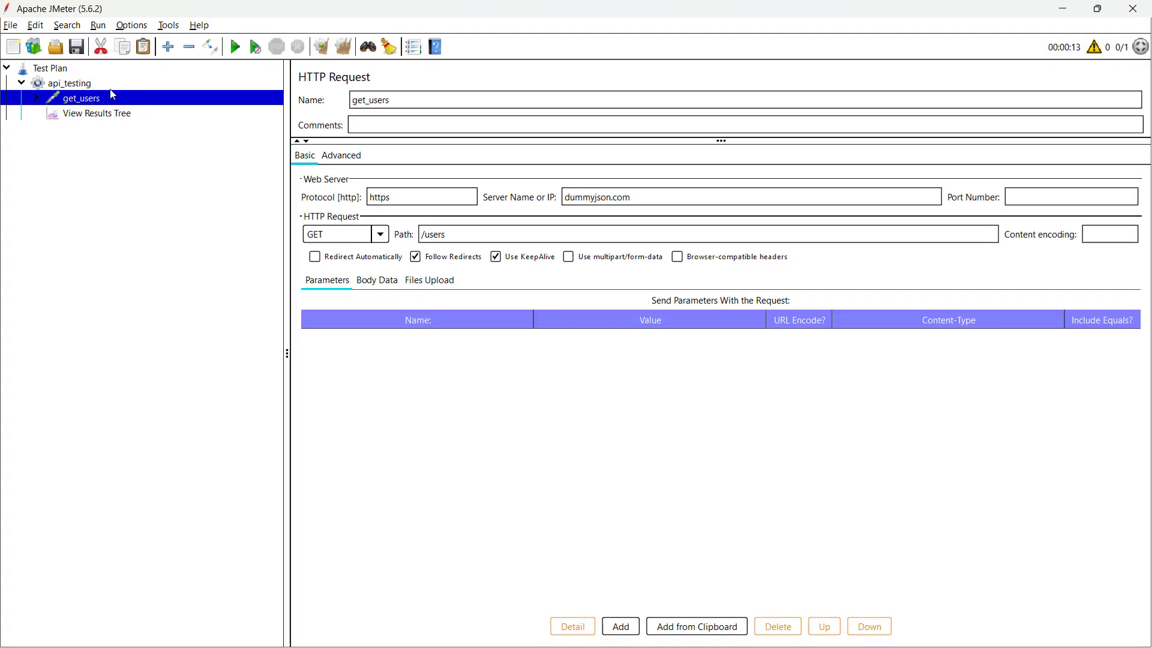
right_click(110, 87)
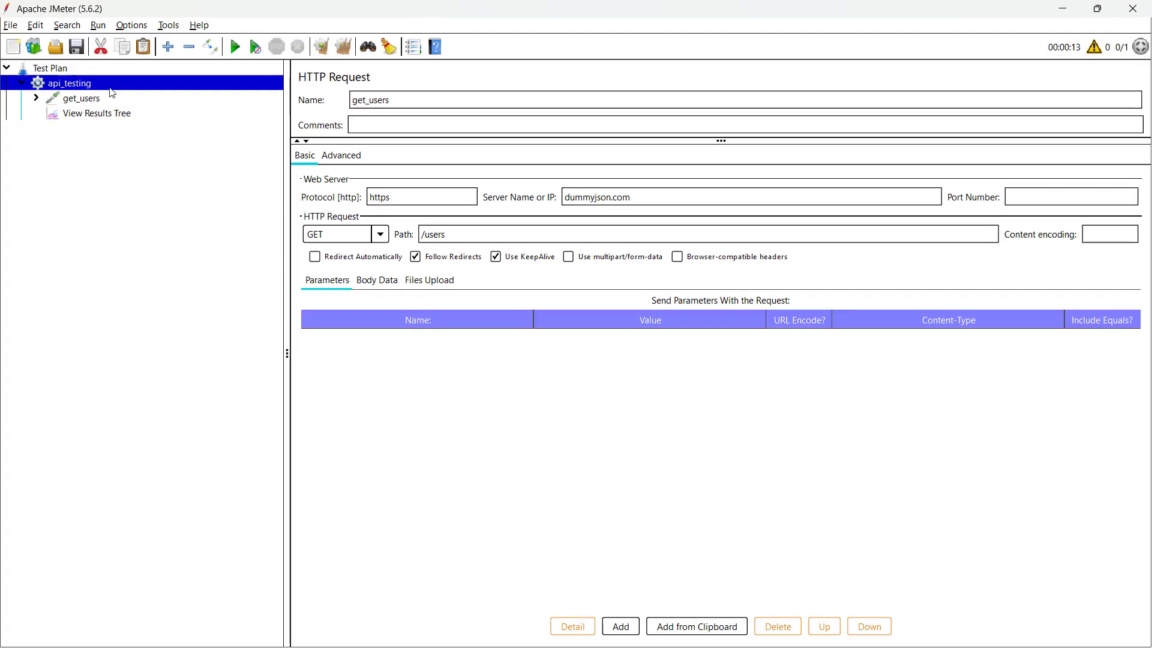
mouse_move(245, 97)
mouse_move(361, 97)
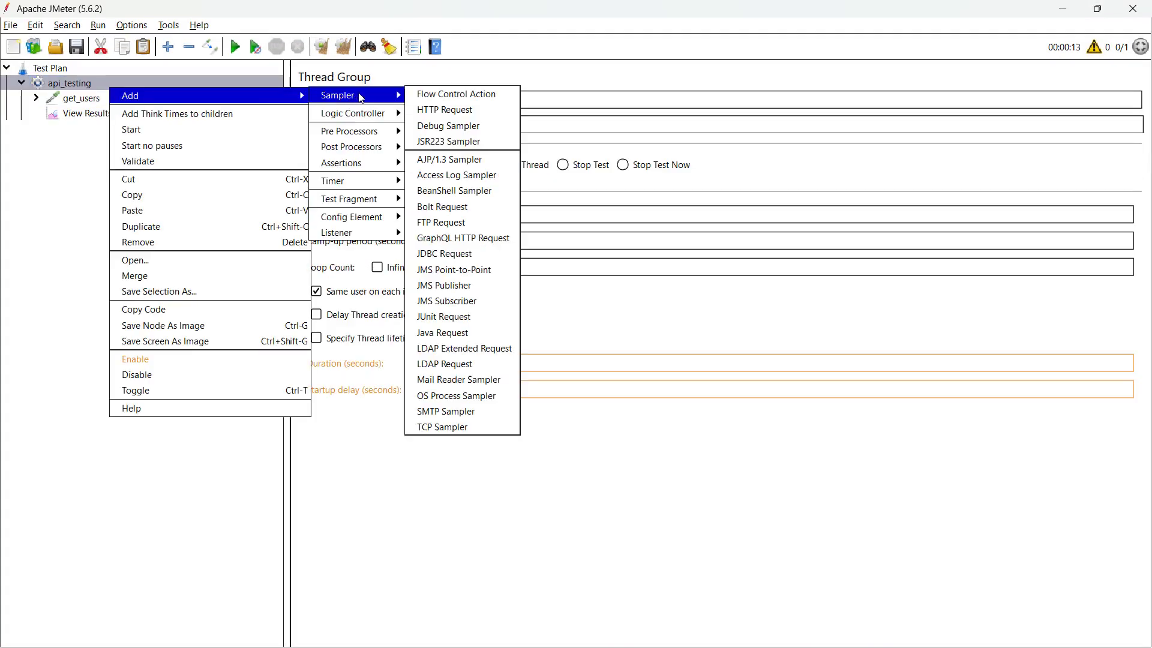
left_click(456, 110)
left_click_drag(430, 102, 318, 102)
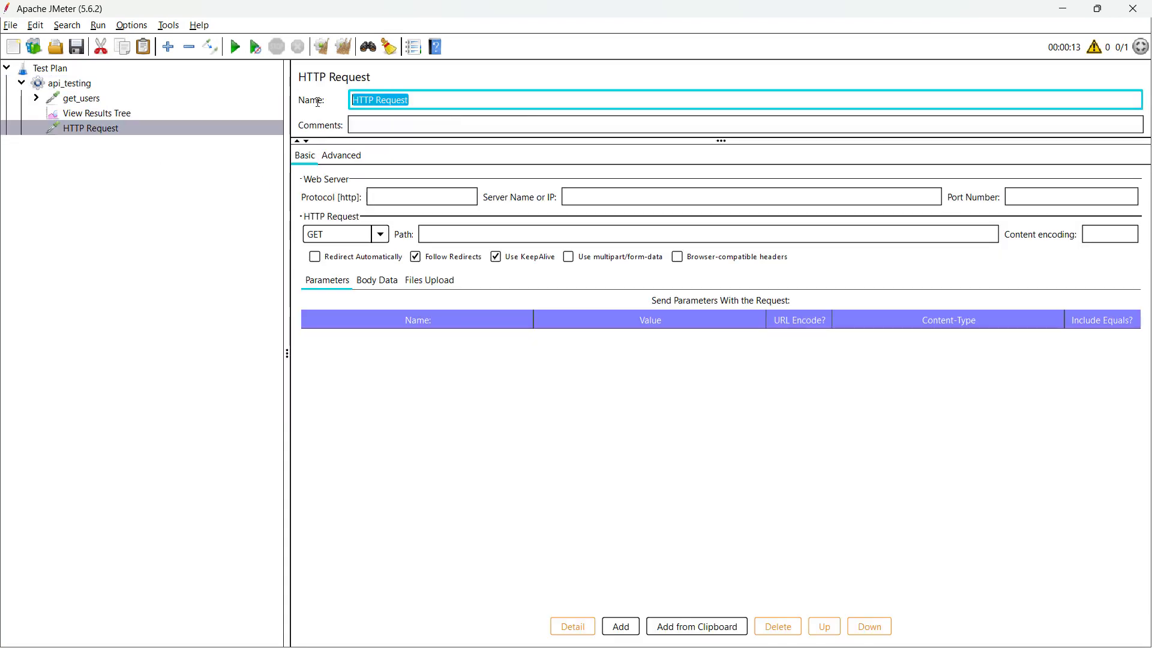
key("BackSpace")
type("get_token")
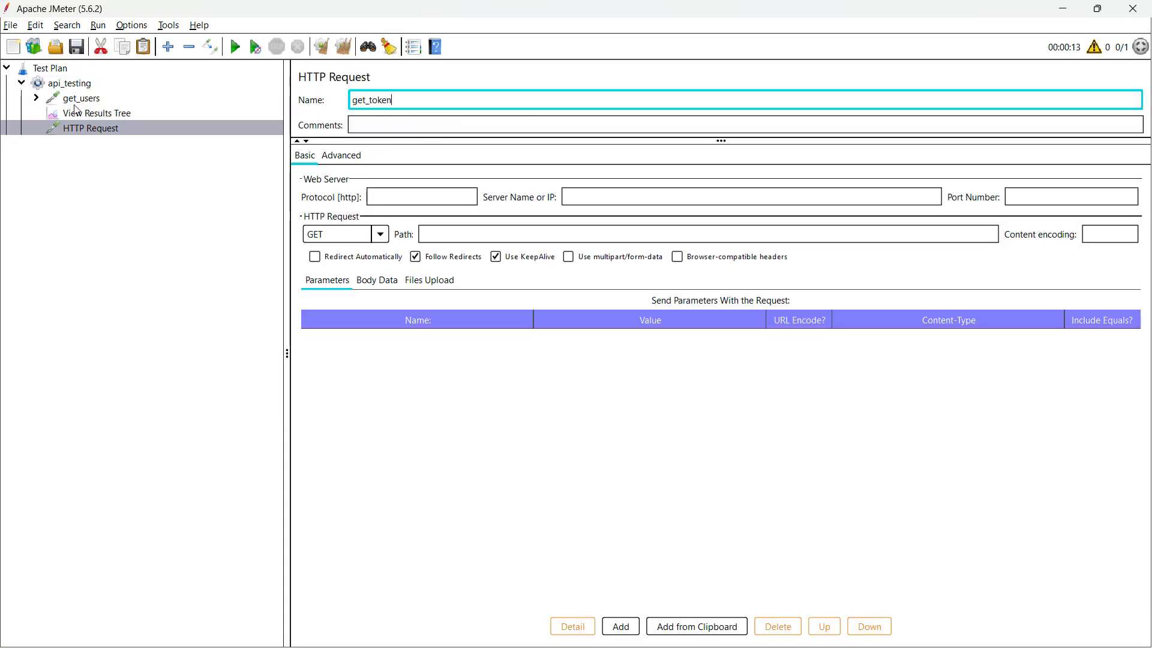
left_click(90, 128)
mouse_move(90, 128)
left_mouse_down()
mouse_move(86, 113)
mouse_move(92, 122)
left_mouse_up()
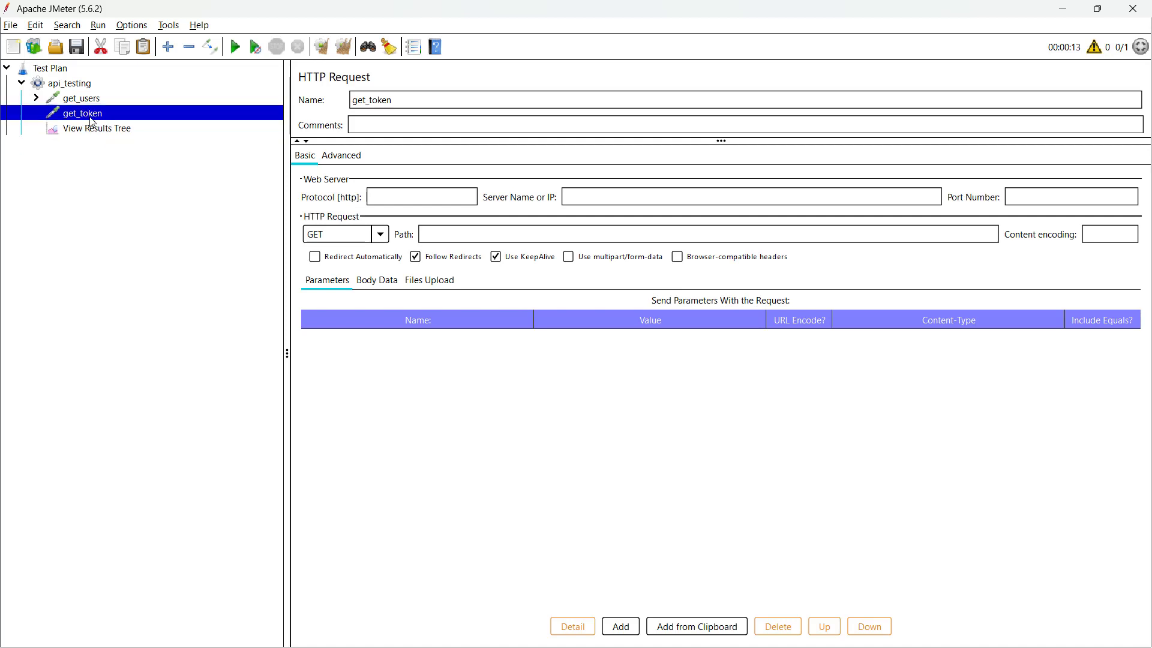
- Set the get_token request's protocol to https and its server name to dummyjson.com
left_click(422, 202)
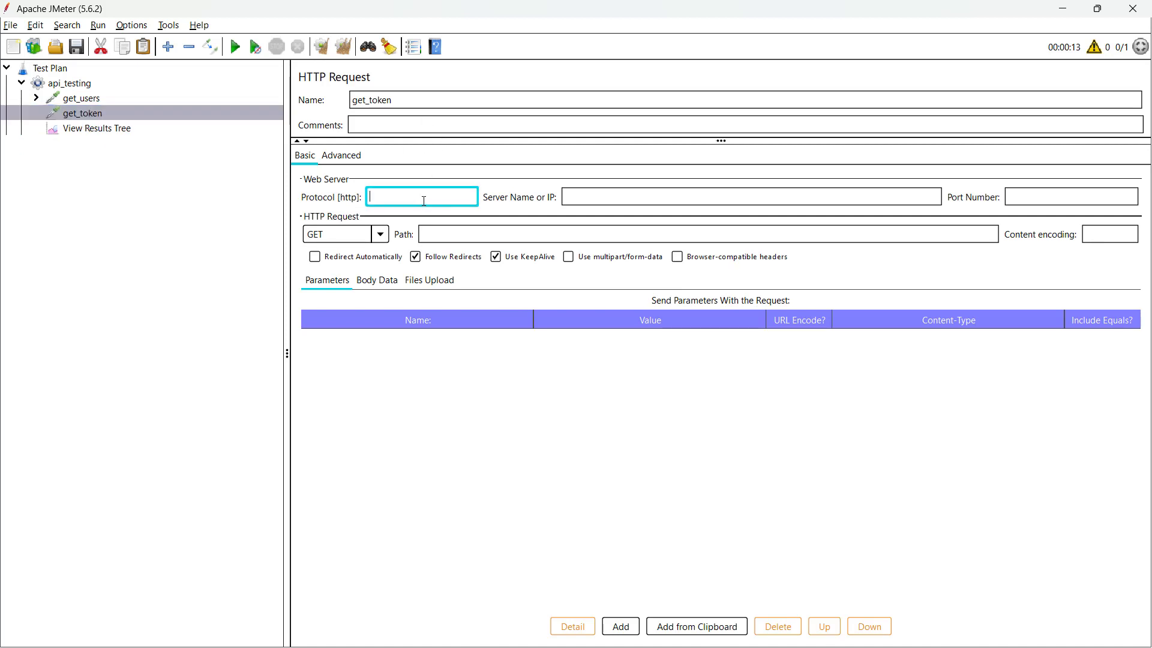
type("https")
key("Tab")
type("dummy")
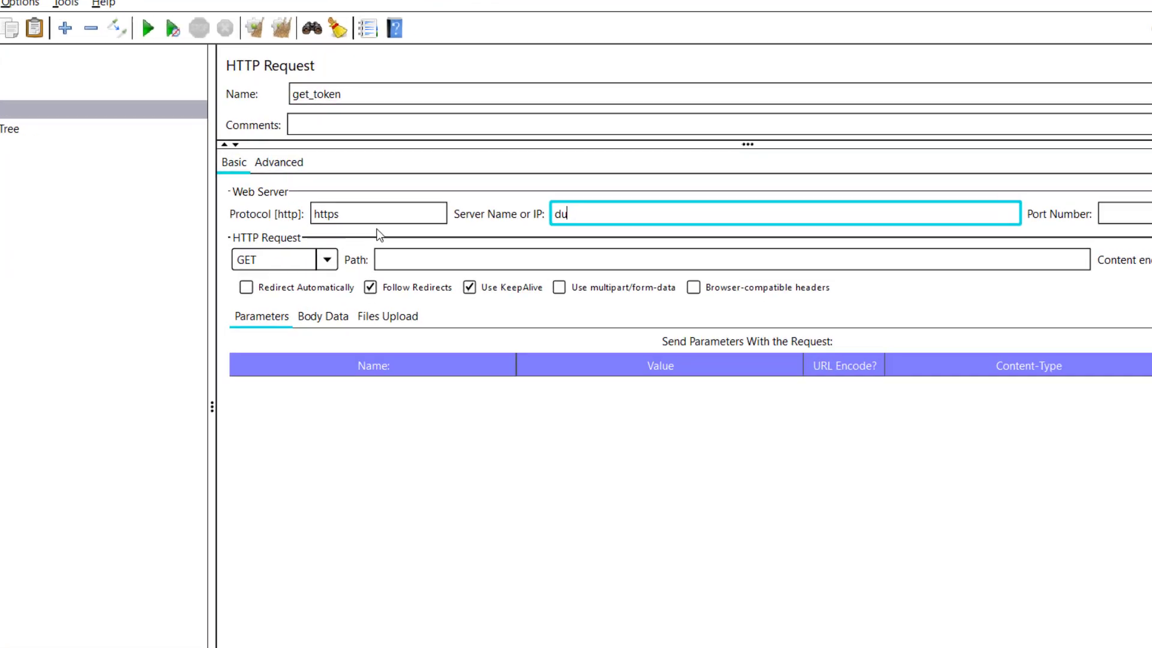
type("j")
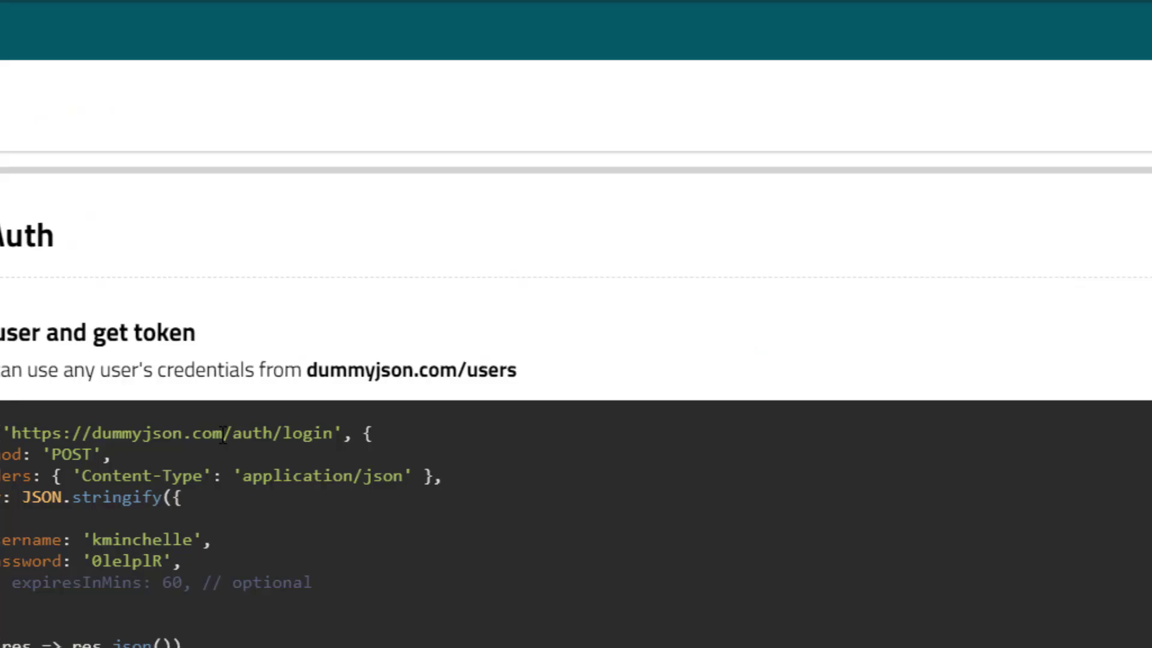
- Copy /auth/login from the Auth docs into the get_token request's path and set its method to POST
left_click_drag(223, 436, 332, 439)
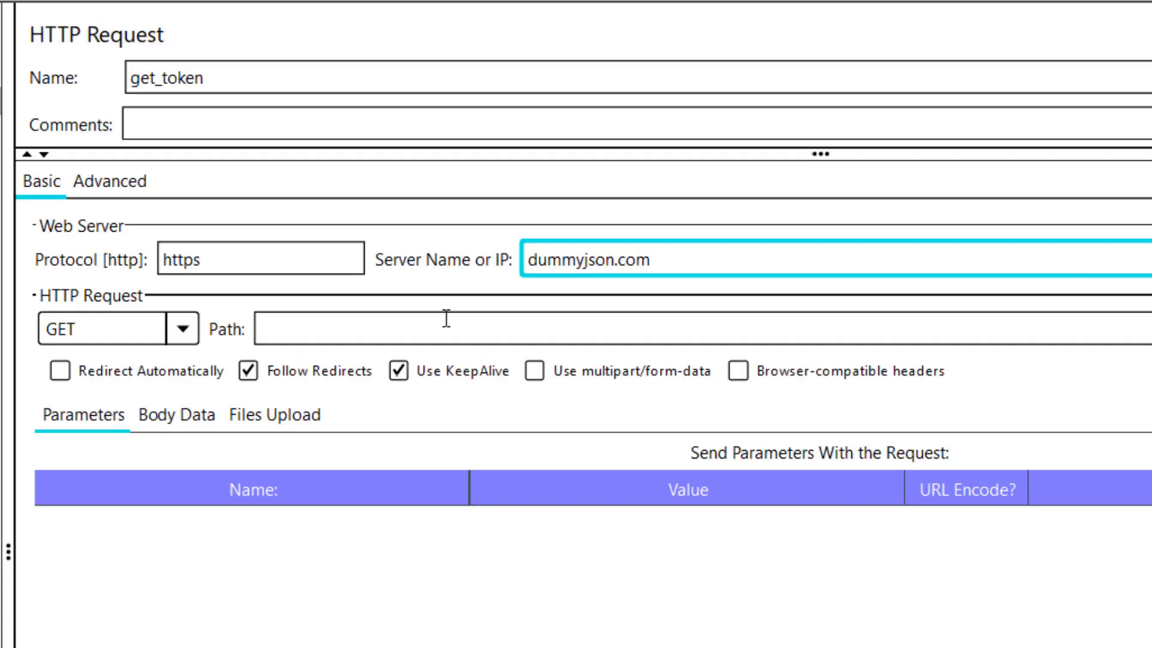
left_click(446, 319)
key("ctrl+v")
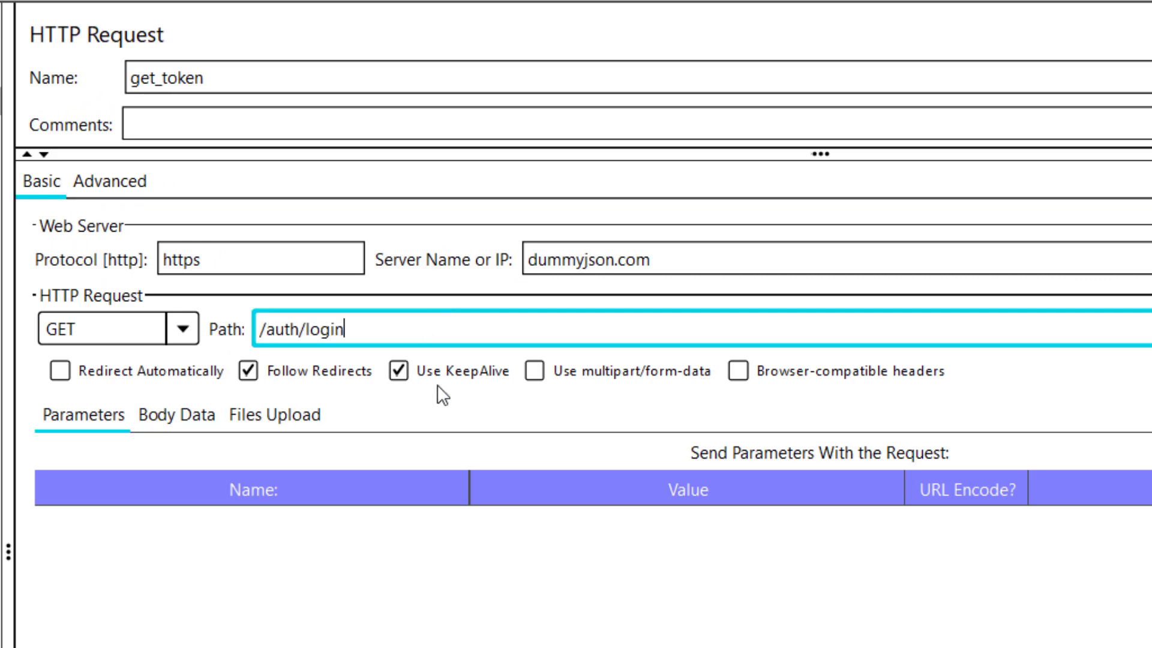
left_click(185, 332)
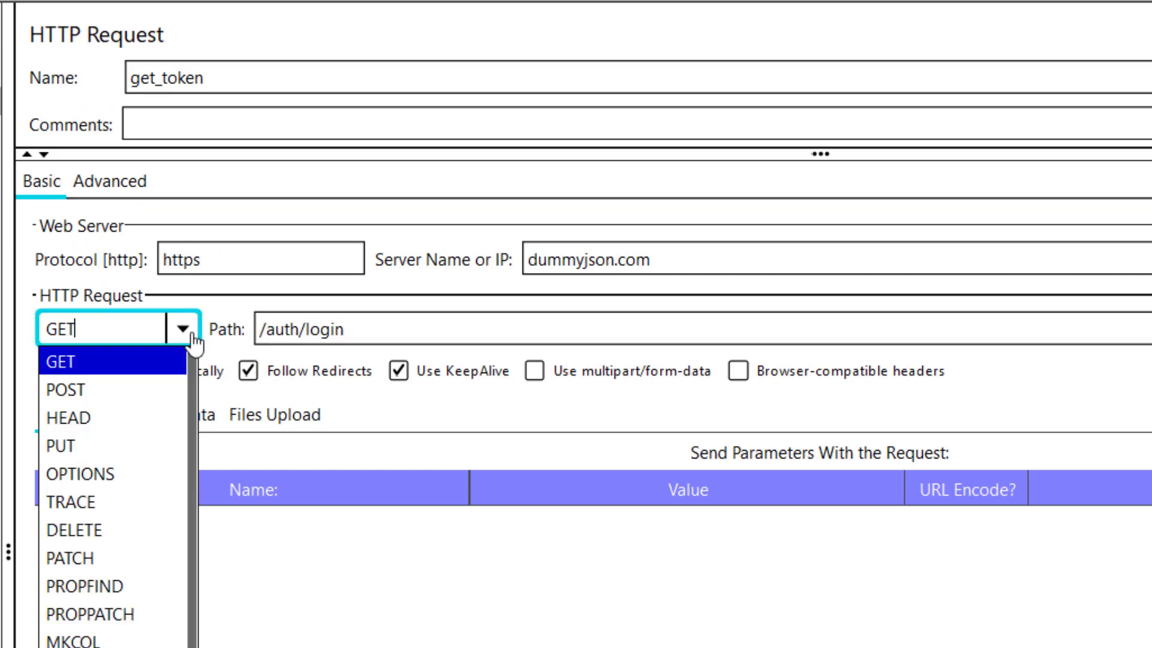
left_click(168, 388)
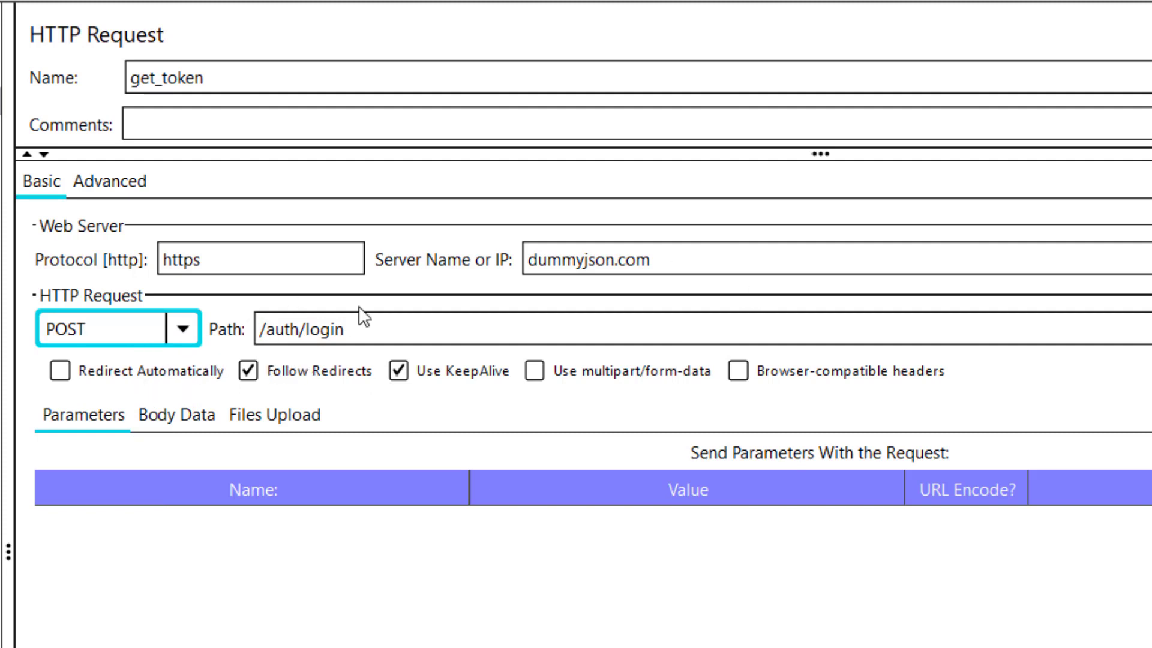
- Switch to the dummyJSON Auth docs in the browser, check the login request's body structure, and return to JMeter
key("alt+Tab")
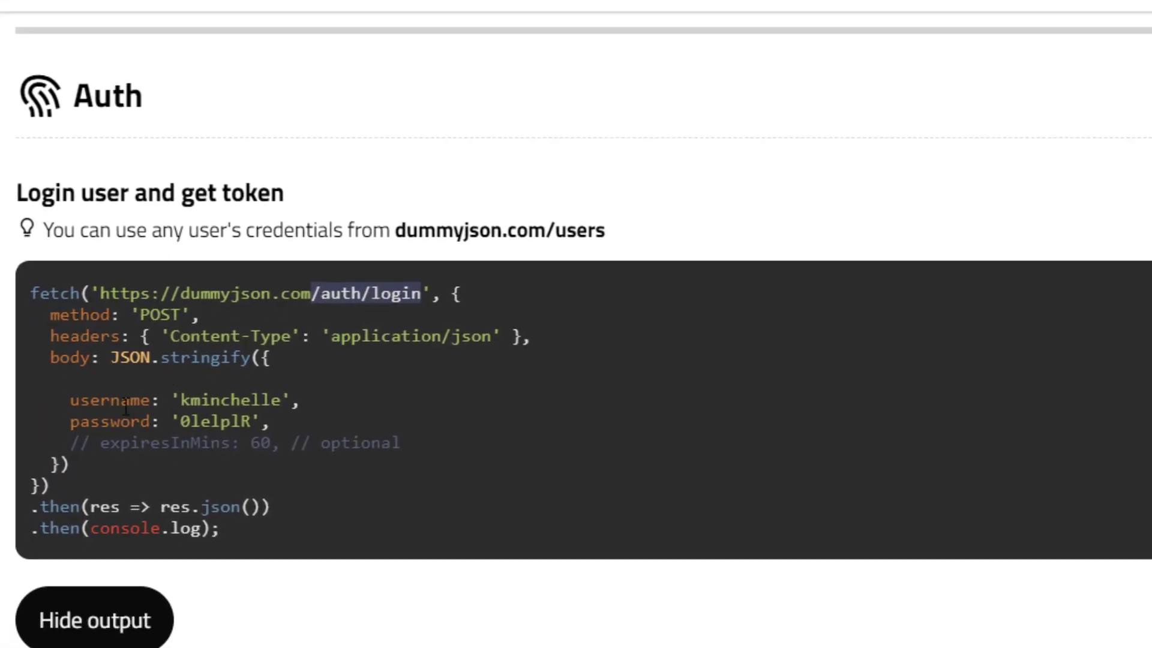
left_click_drag(310, 294, 103, 398)
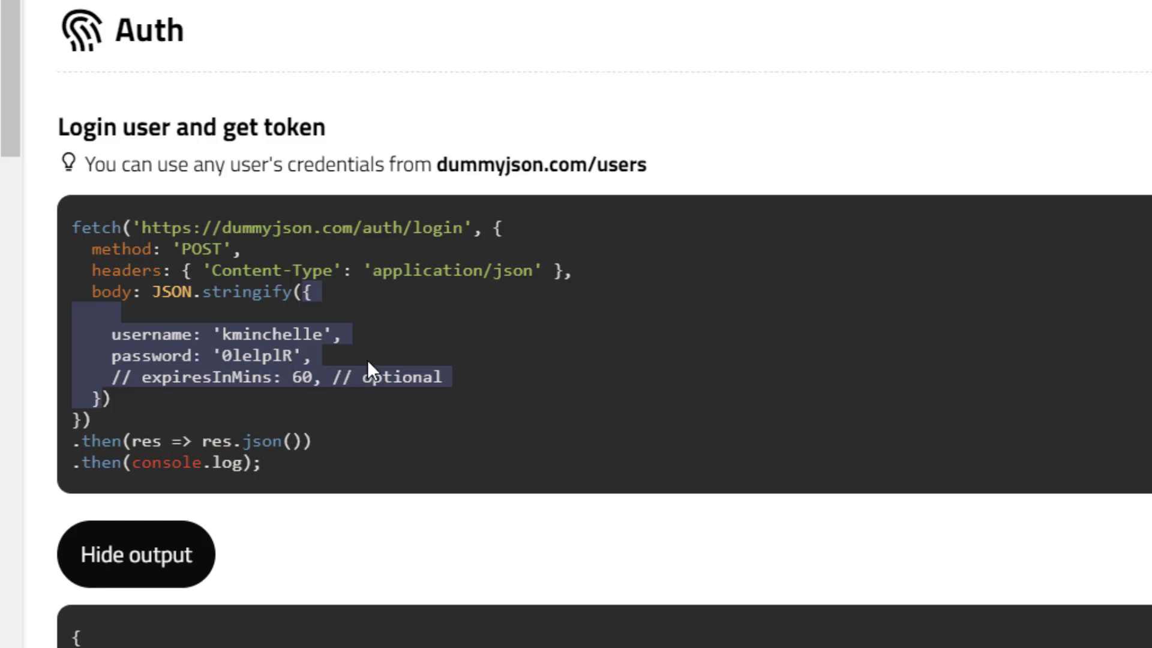
key("alt+Tab")
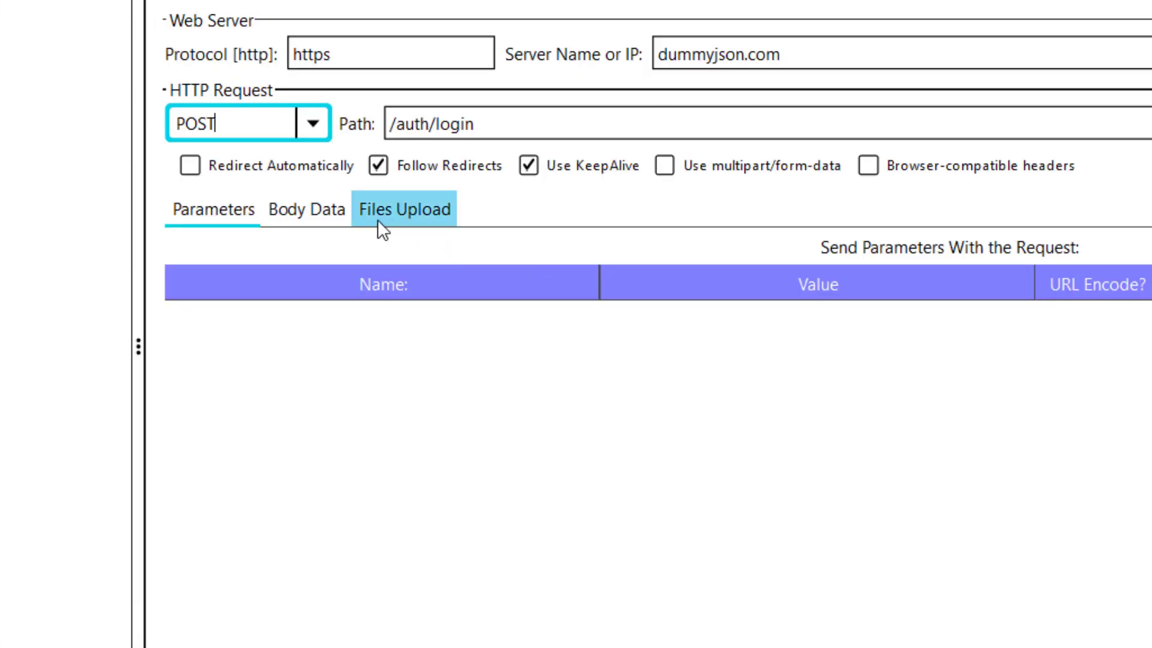
- Start a JSON object in the get_token request's body data with the entry "username" : "${username}"
left_click(314, 213)
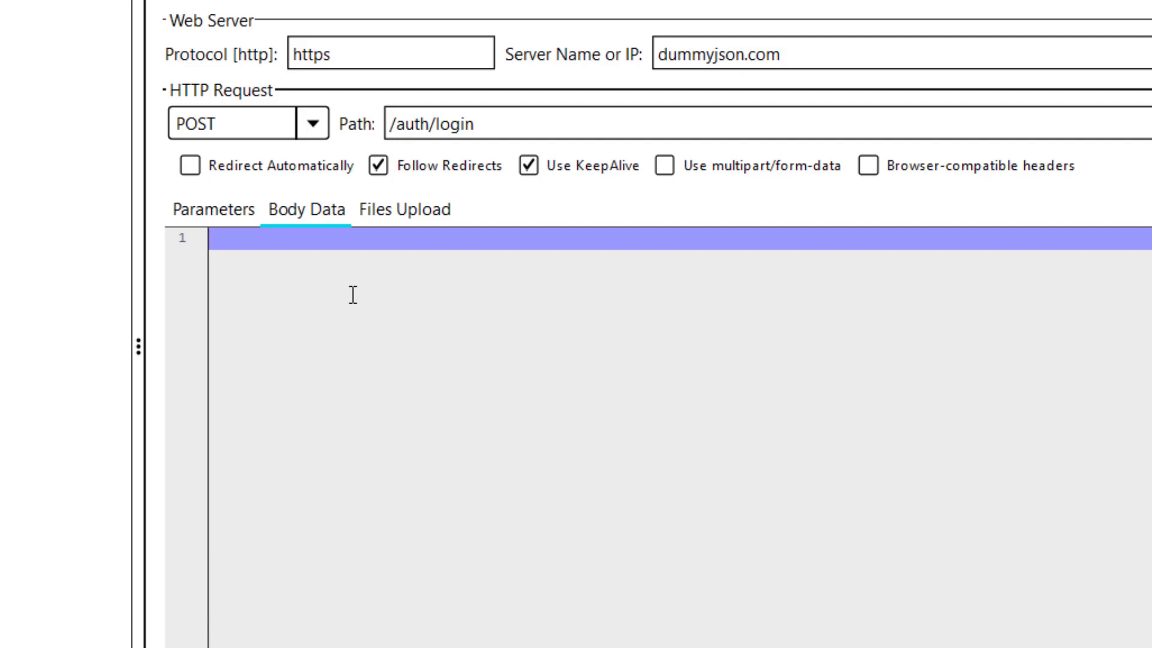
type("{")
key("Return")
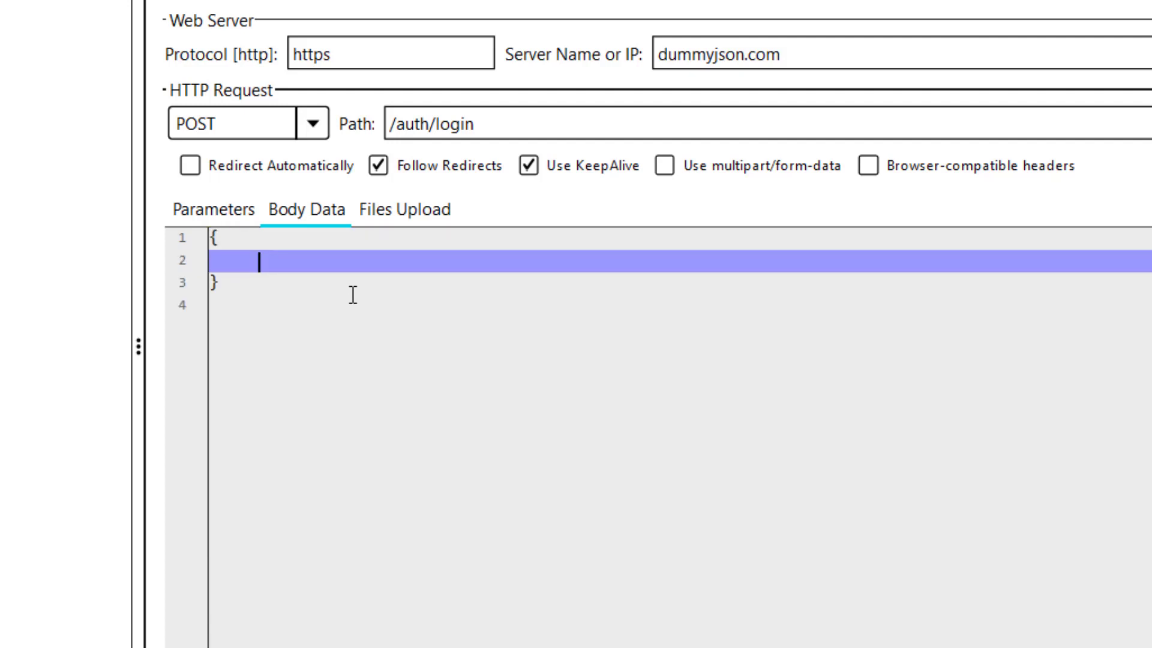
type("\"username\" : \"")
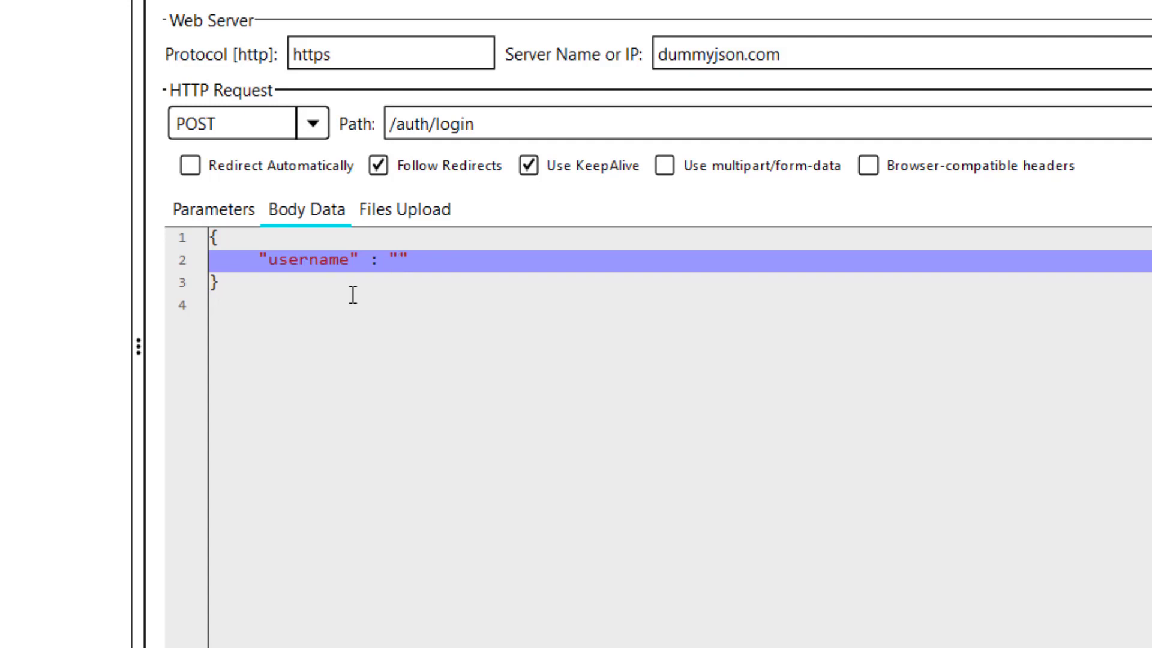
type("${username}")
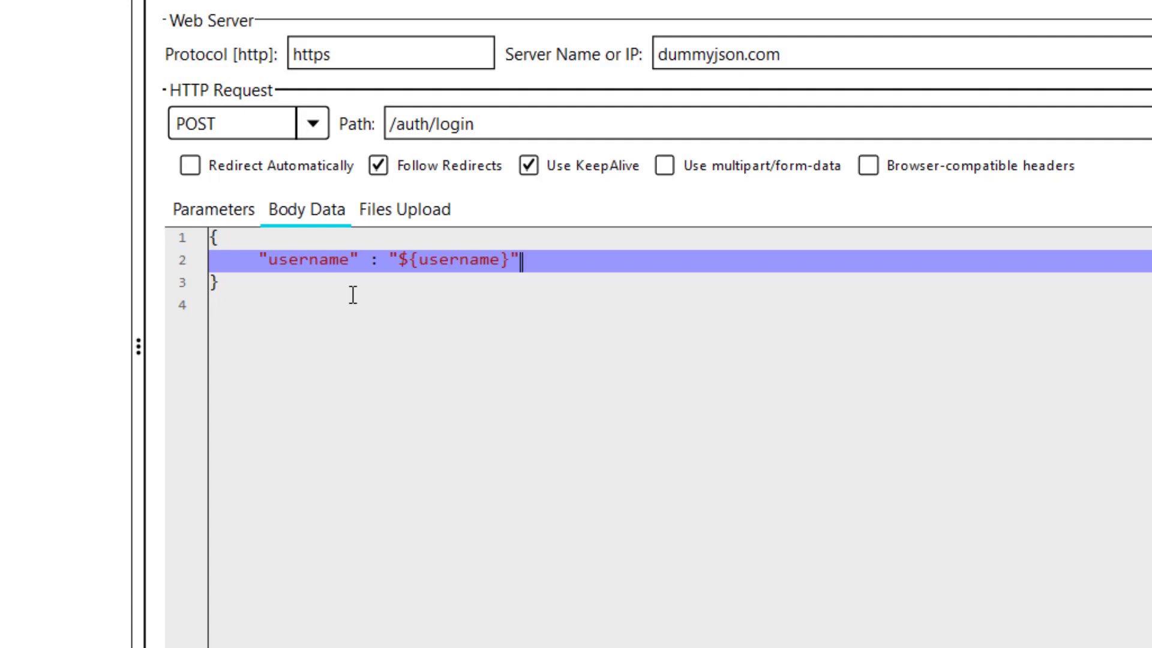
- Add a second entry, "password" : "${password}", to the get_token JSON body, separated by a comma
type(",")
key("Return")
type("\"")
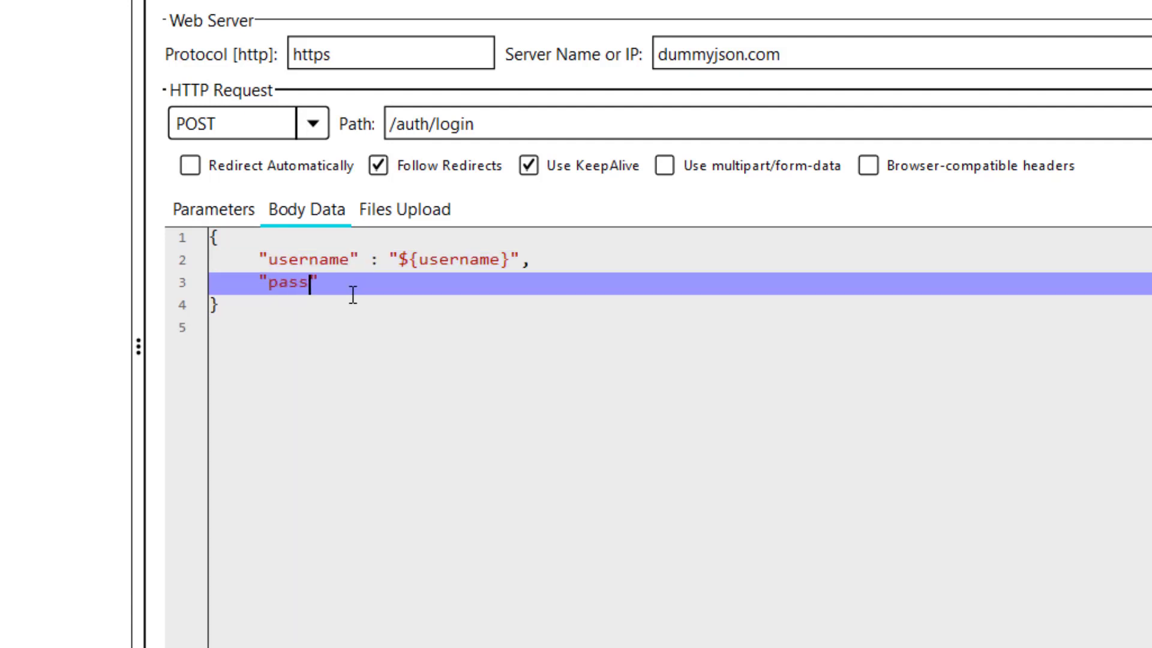
type("paswword\" : \"$")
type("{password}")
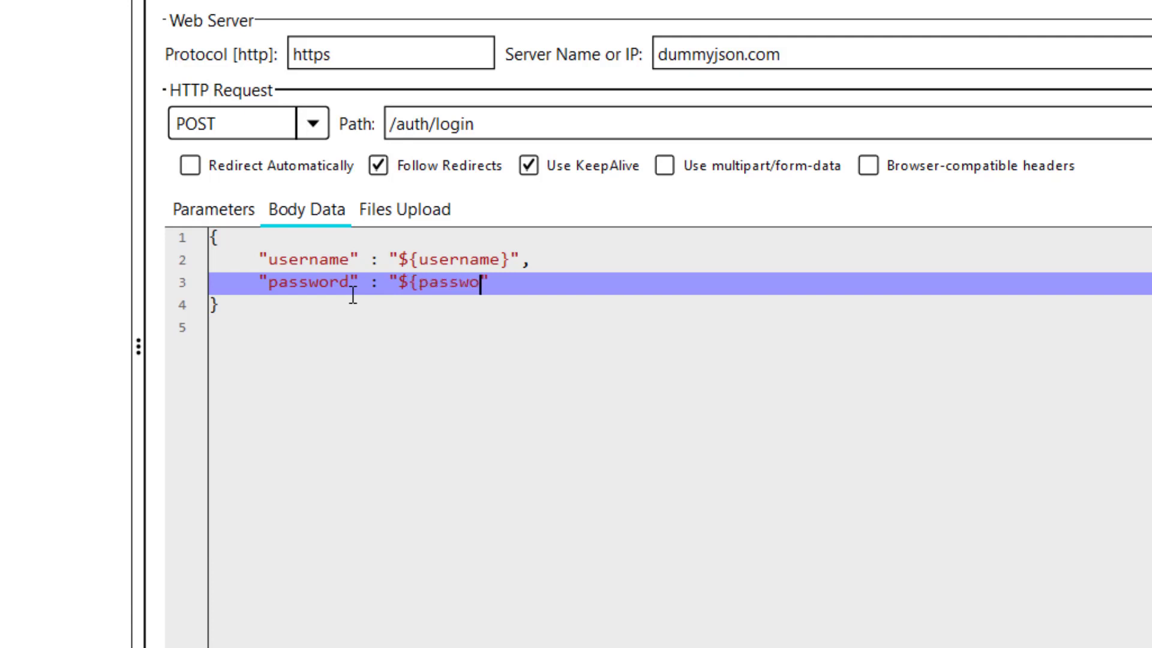
key("Down")
key("Down")
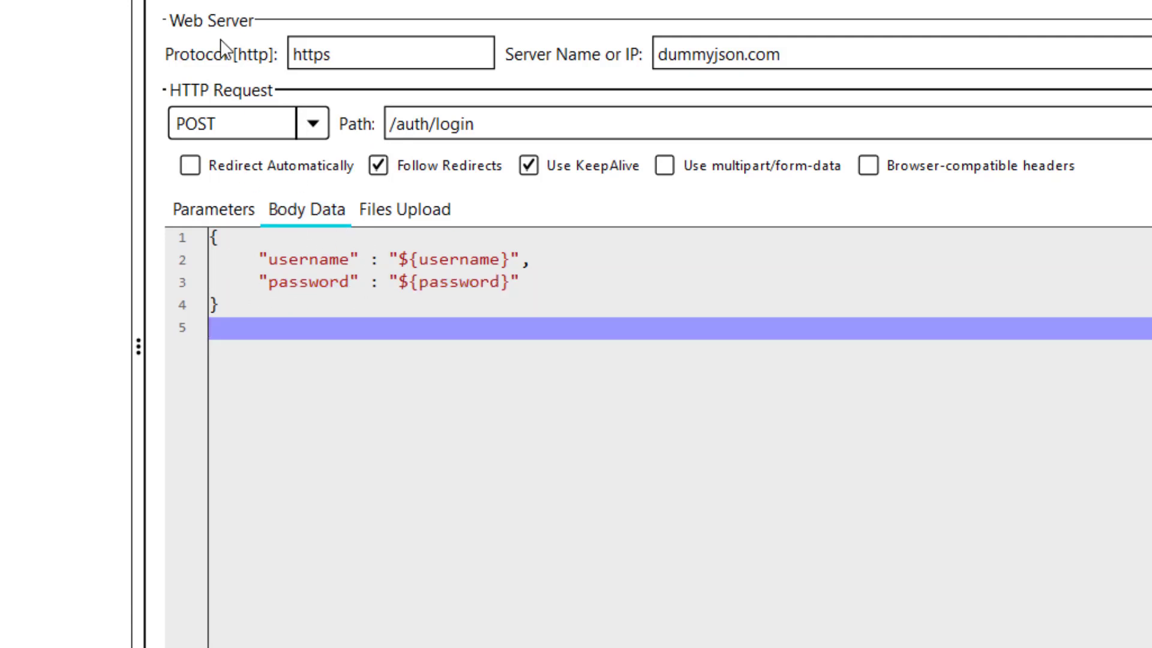
- Run the test plan without saving it and open View Results Tree
left_click(344, 48)
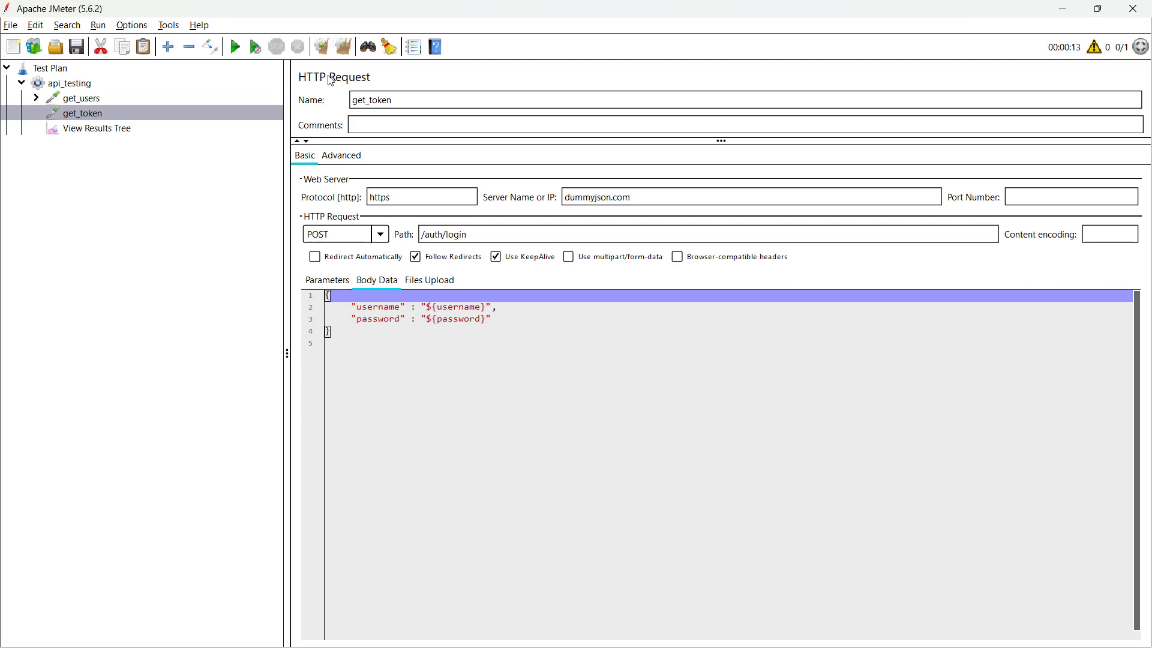
left_click(236, 49)
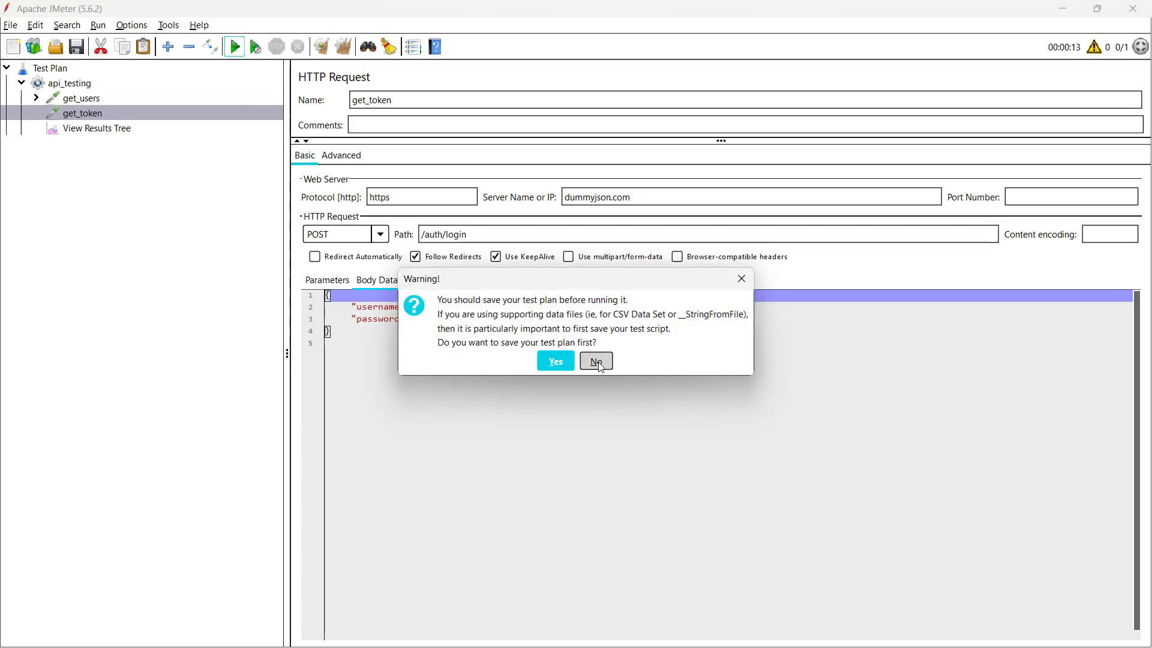
left_click(595, 361)
left_click(102, 130)
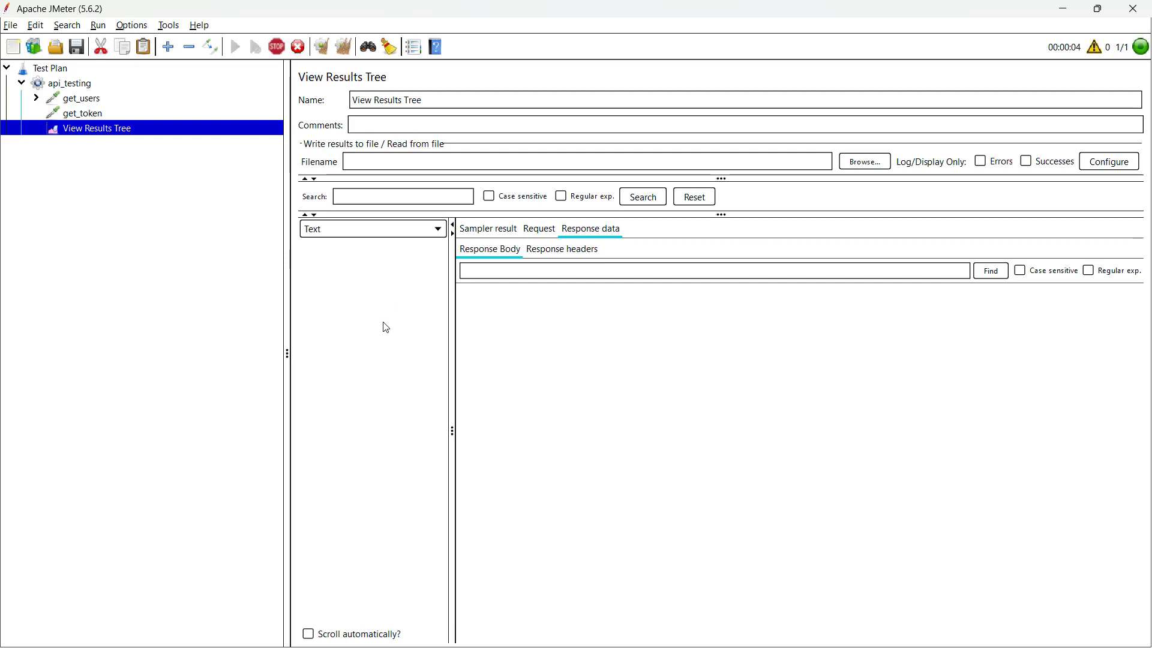
- Examine the get_users and get_token response bodies, and check the URL and credentials sent in get_token's request body
left_click(354, 247)
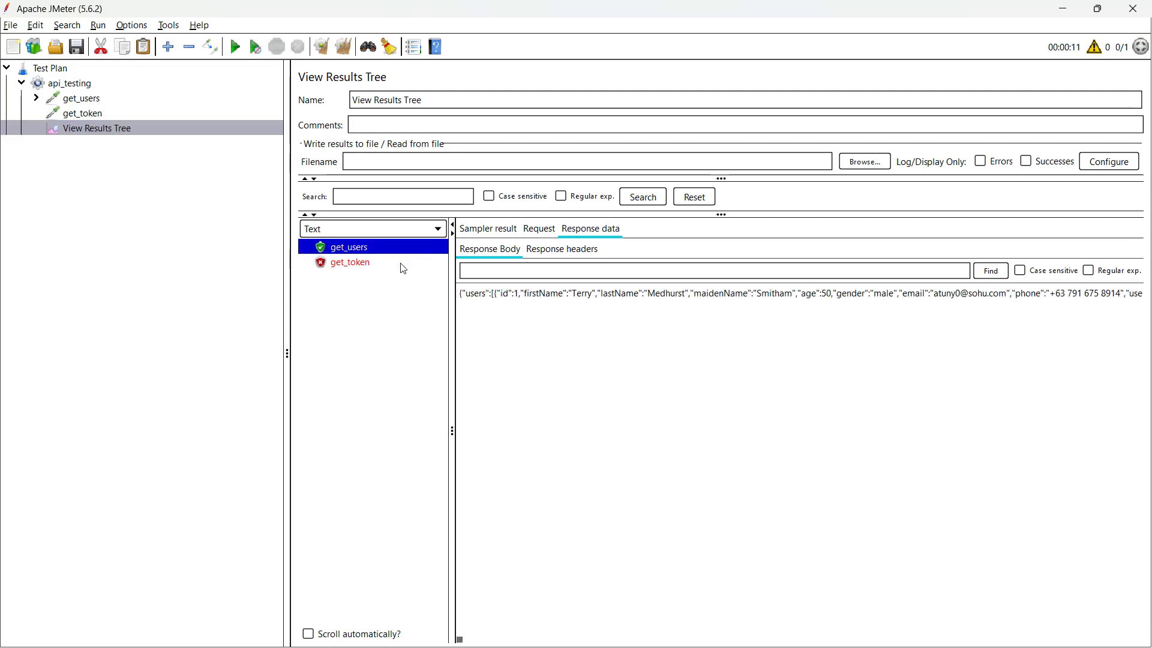
left_click(353, 264)
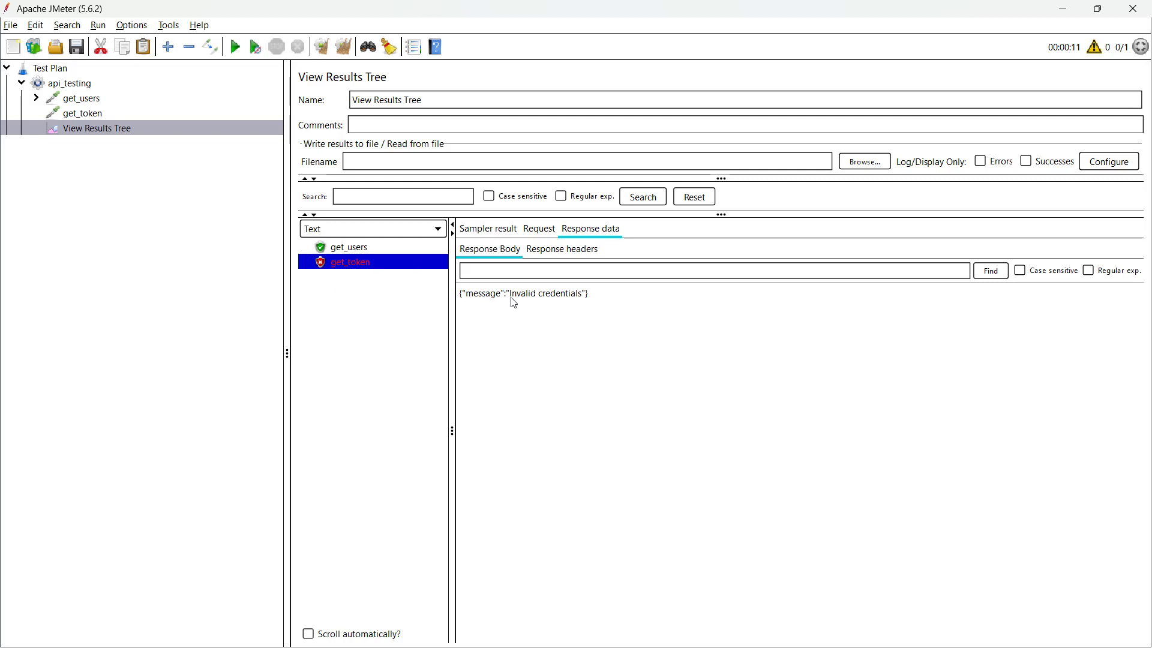
left_click_drag(491, 294, 589, 294)
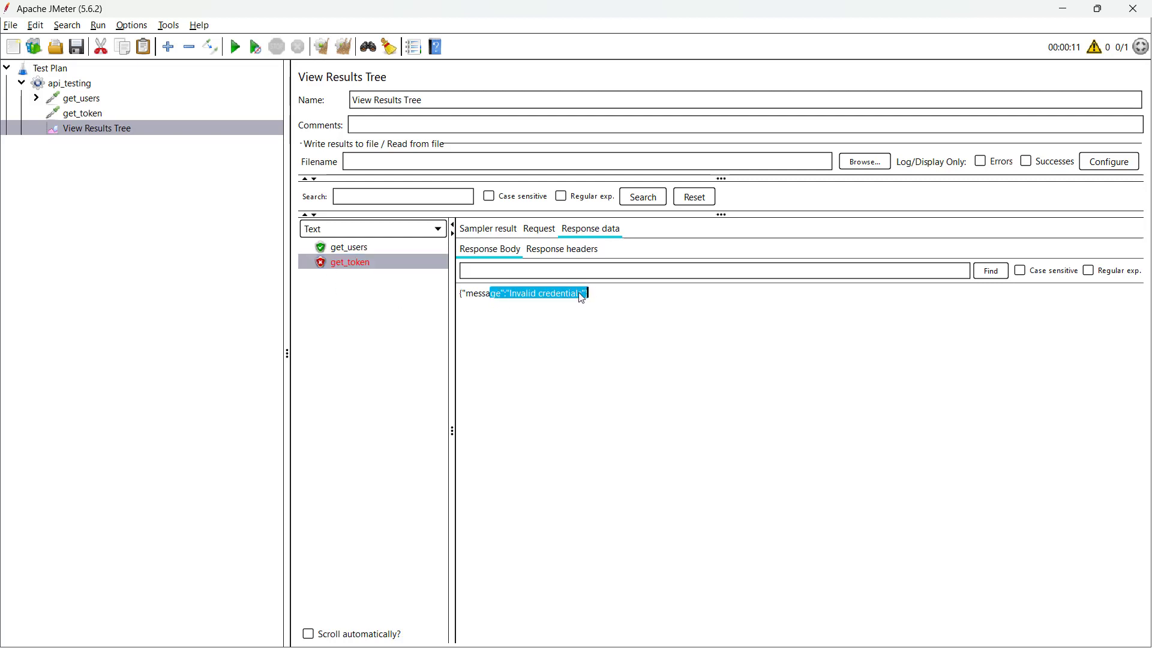
left_click(532, 234)
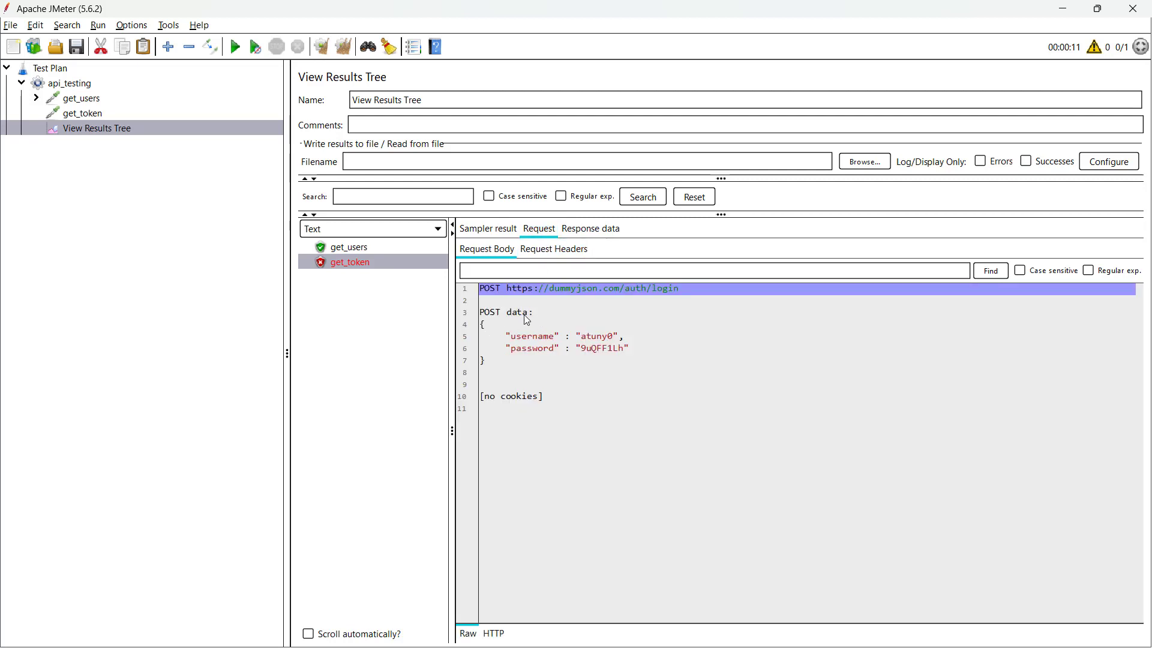
left_click_drag(507, 288, 687, 290)
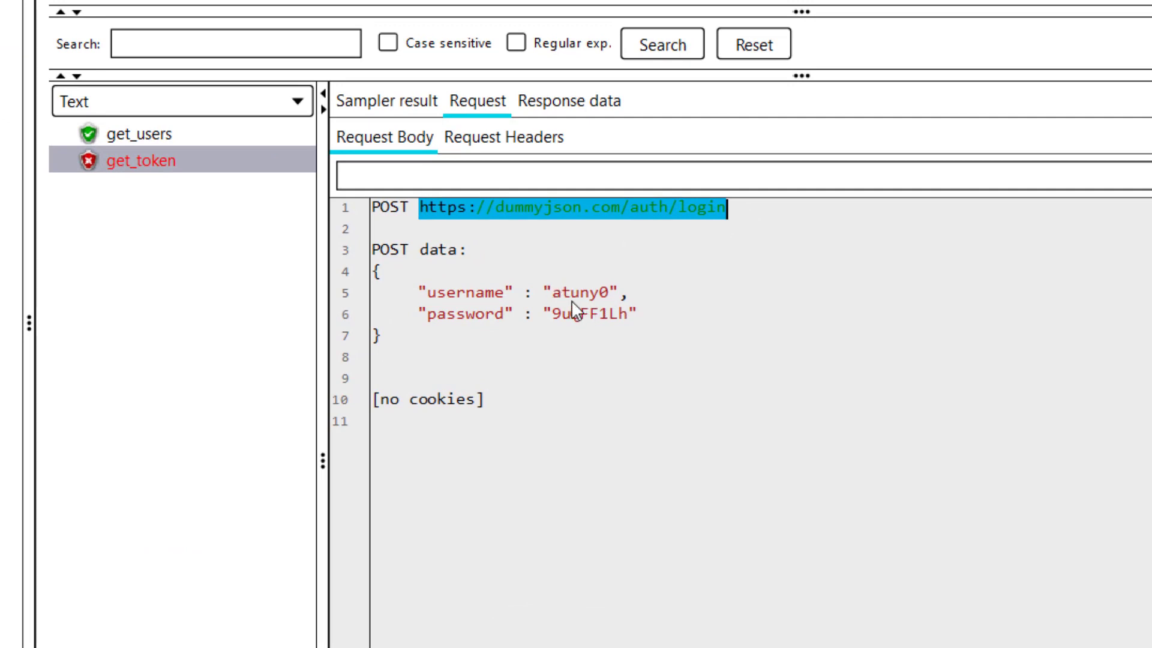
left_click_drag(551, 294, 628, 314)
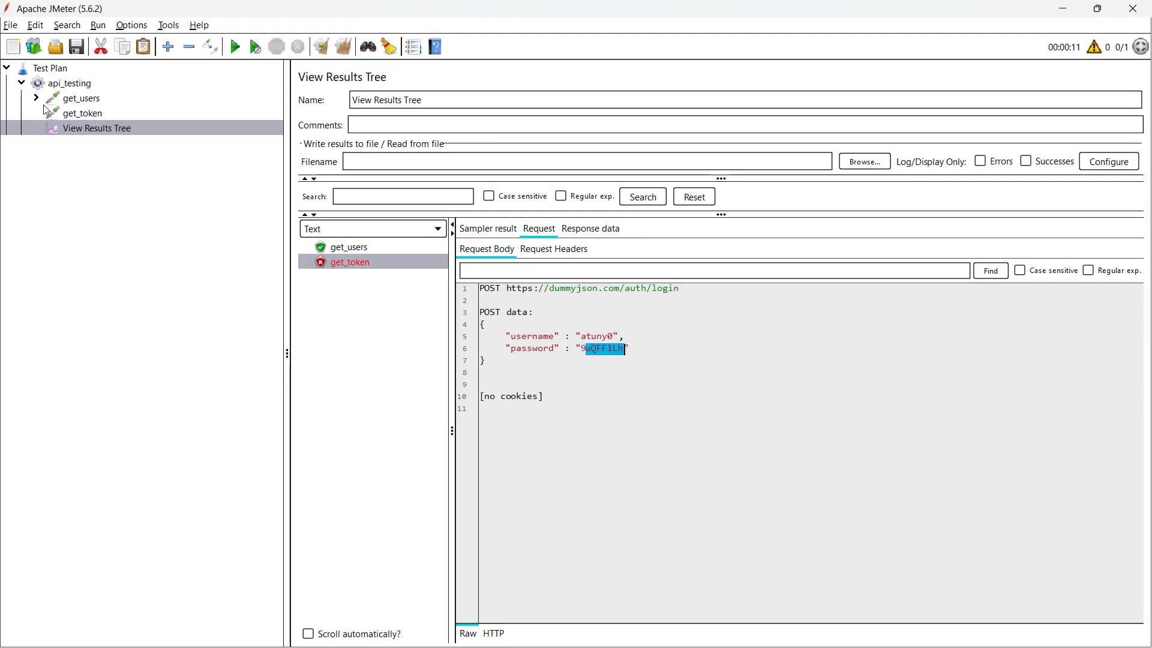
- Expand get_users in the test plan and compare the username and password in its response body with those sent
left_click(36, 98)
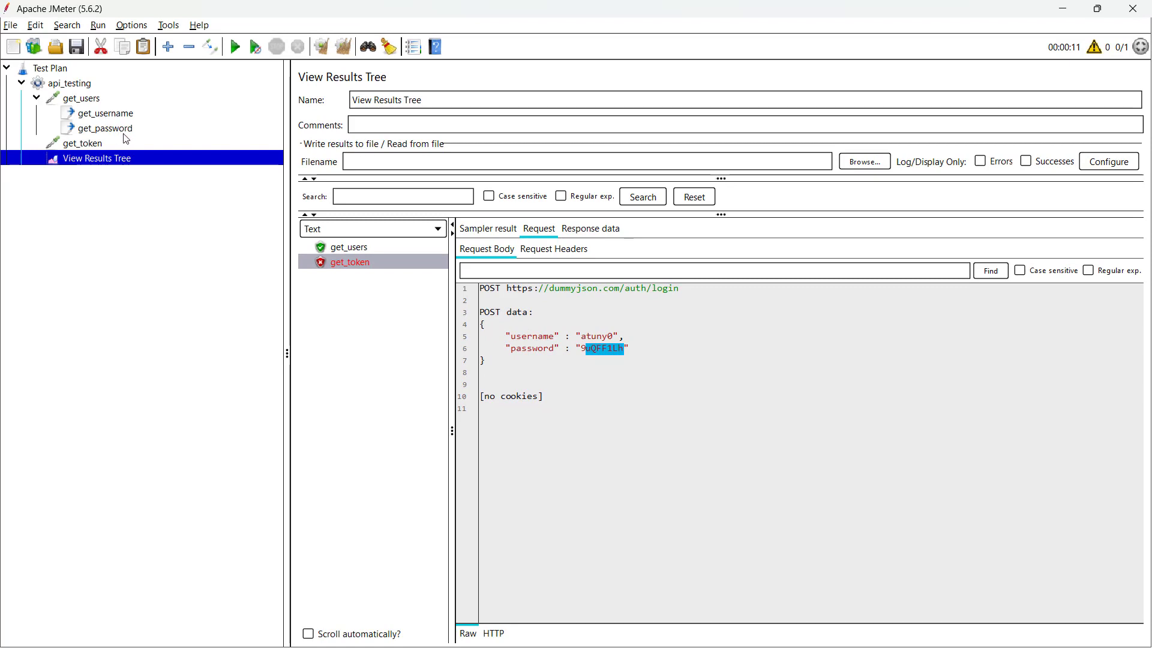
left_click(355, 248)
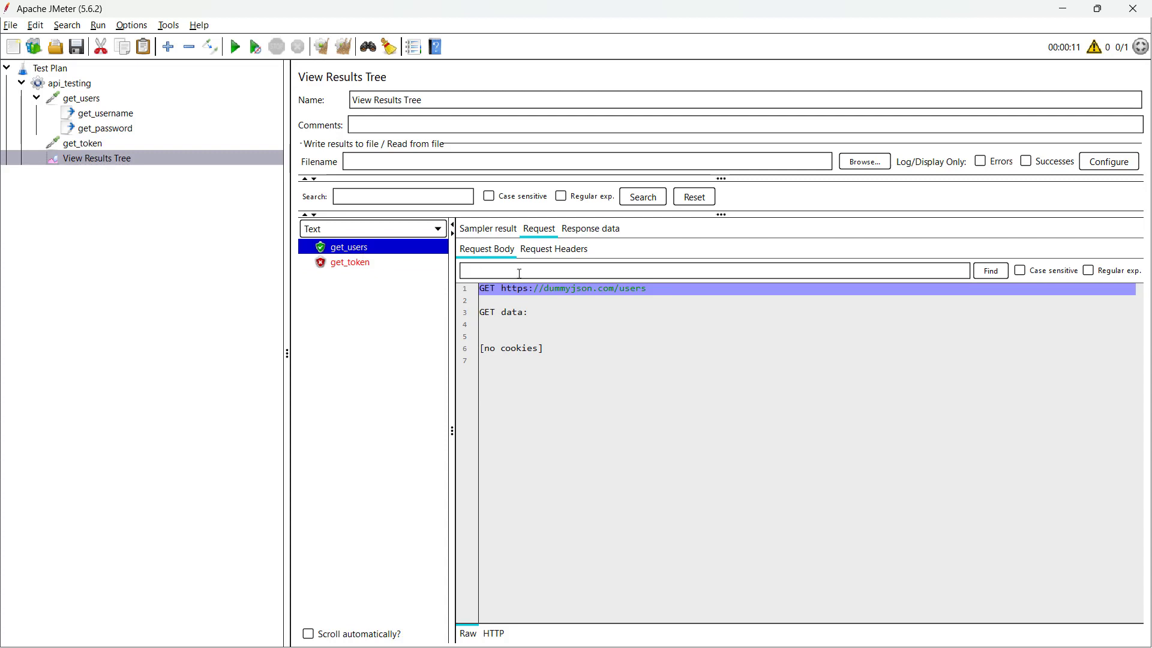
left_click(591, 229)
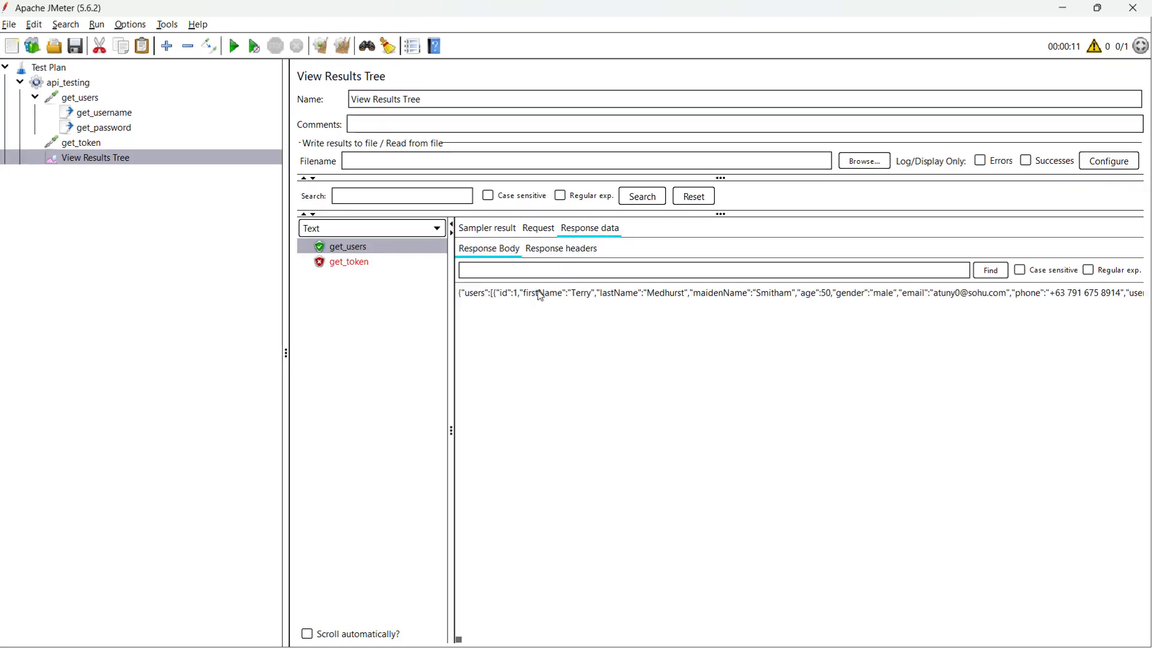
left_click_drag(603, 293, 934, 289)
left_click_drag(804, 77, 1143, 91)
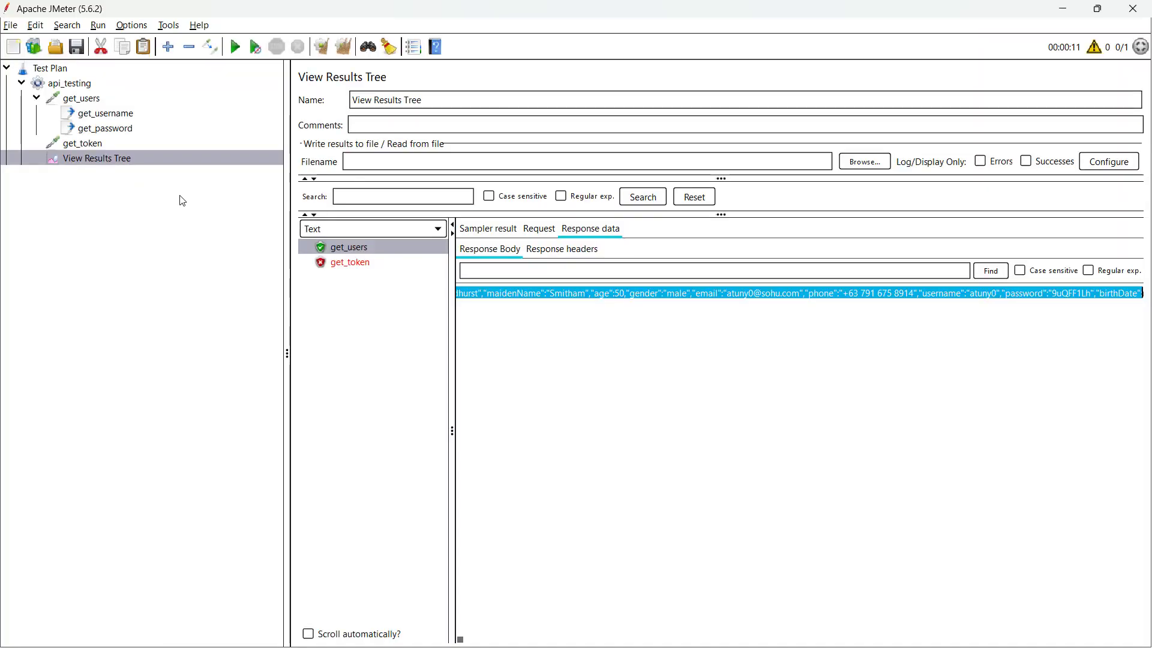
- Examine the get_token result's response body and its sampler result, including the response code and message
left_click(359, 264)
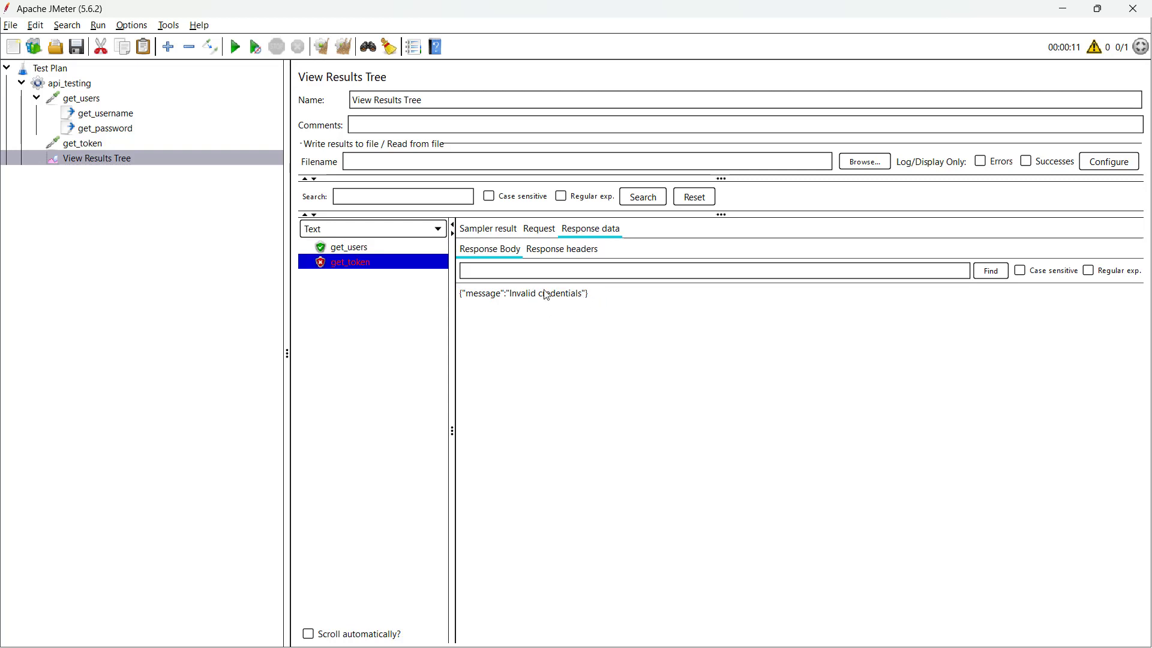
left_click(503, 237)
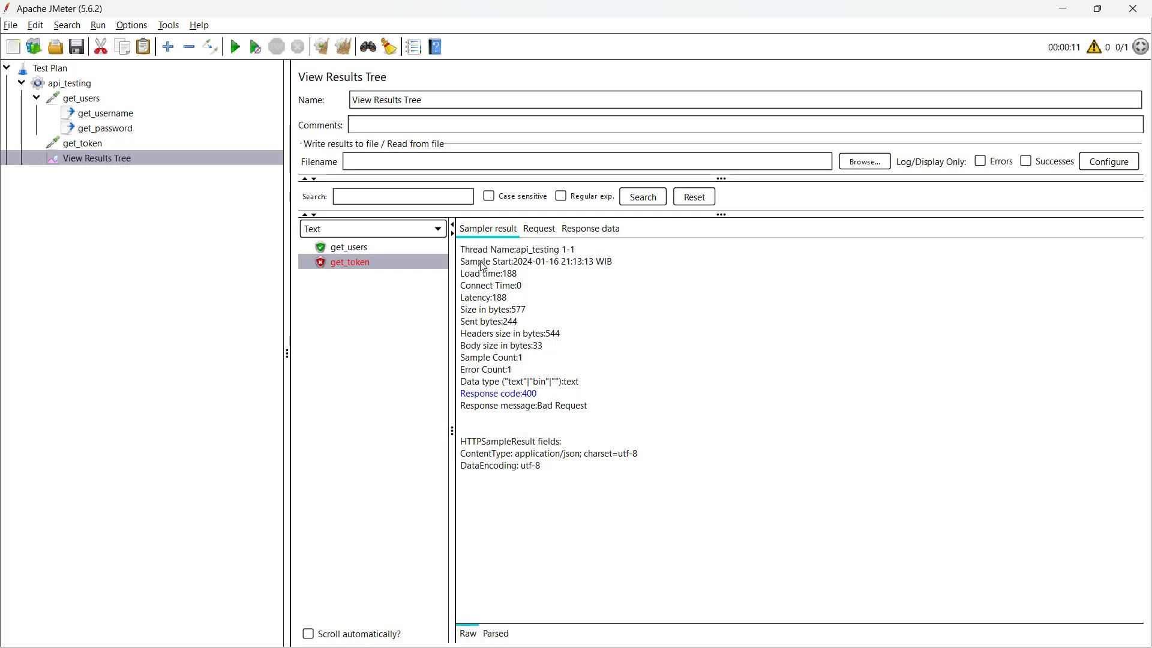
left_click_drag(483, 264, 488, 384)
left_click(550, 404)
left_click(583, 389)
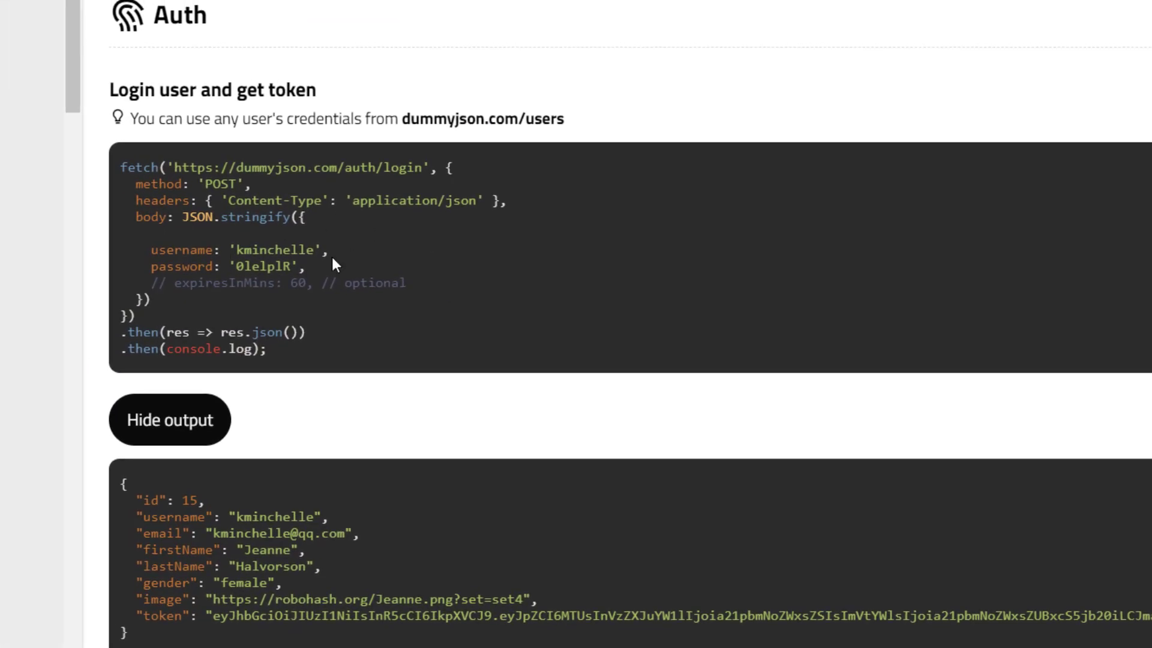
- Switch to the dummyJSON Auth docs in the browser and examine the login example's method, headers and body
left_click_drag(135, 172, 222, 239)
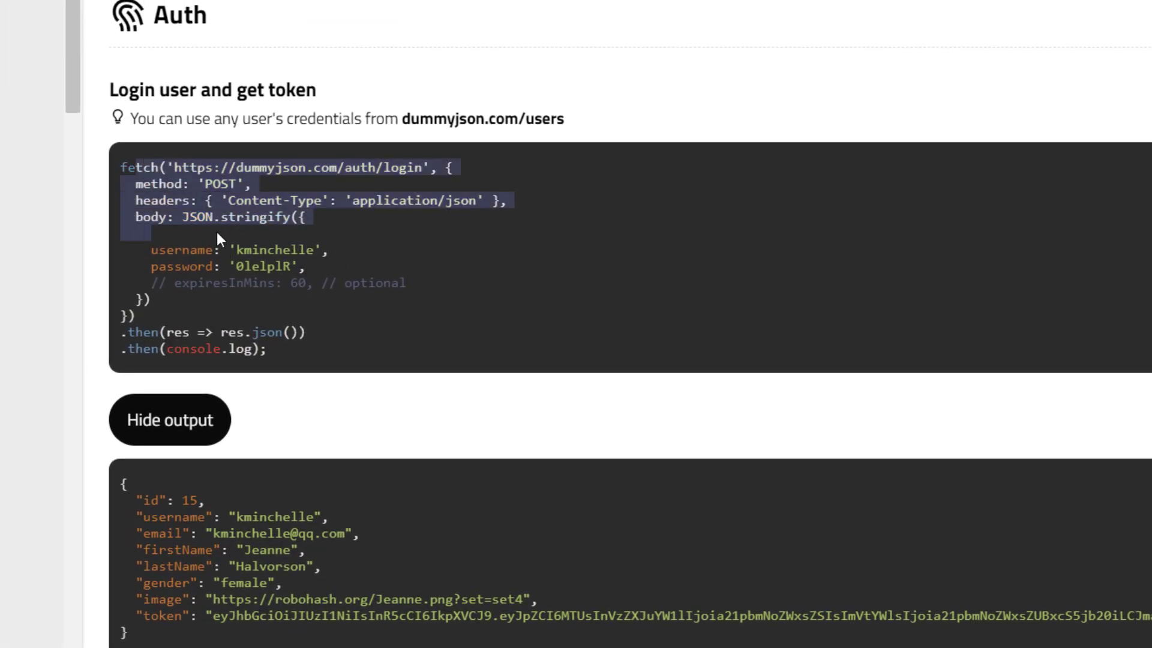
left_click(323, 271)
left_click_drag(150, 303, 189, 217)
left_click(249, 244)
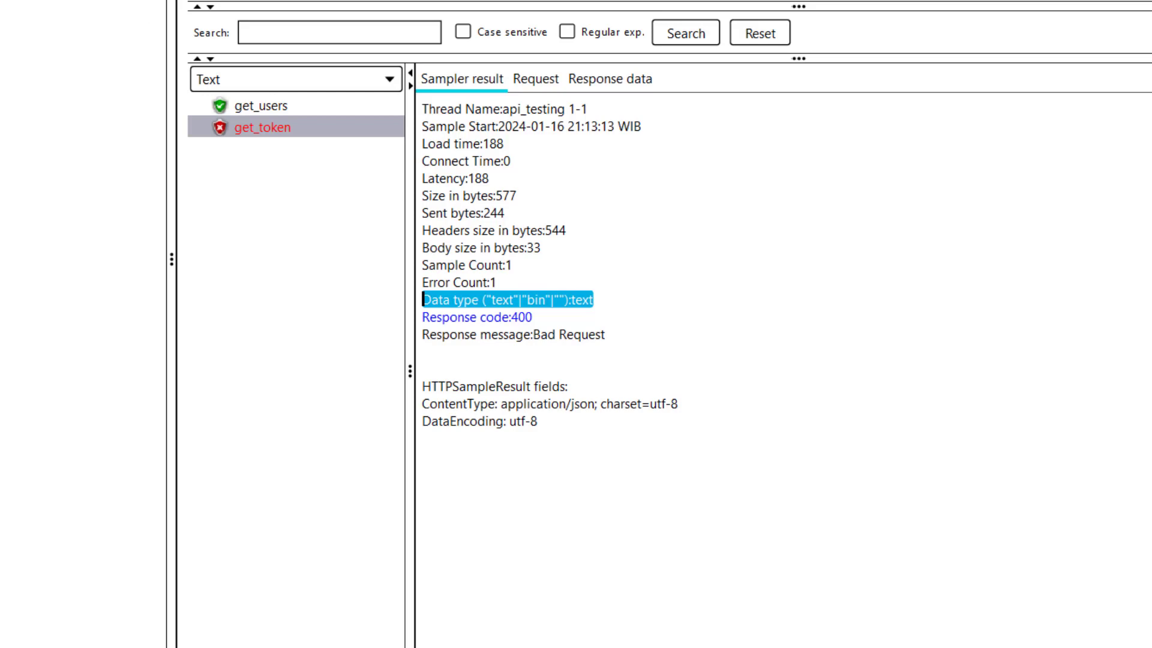
- Switch back to JMeter and add an HTTP Header Manager under the get_token request
left_click(82, 143)
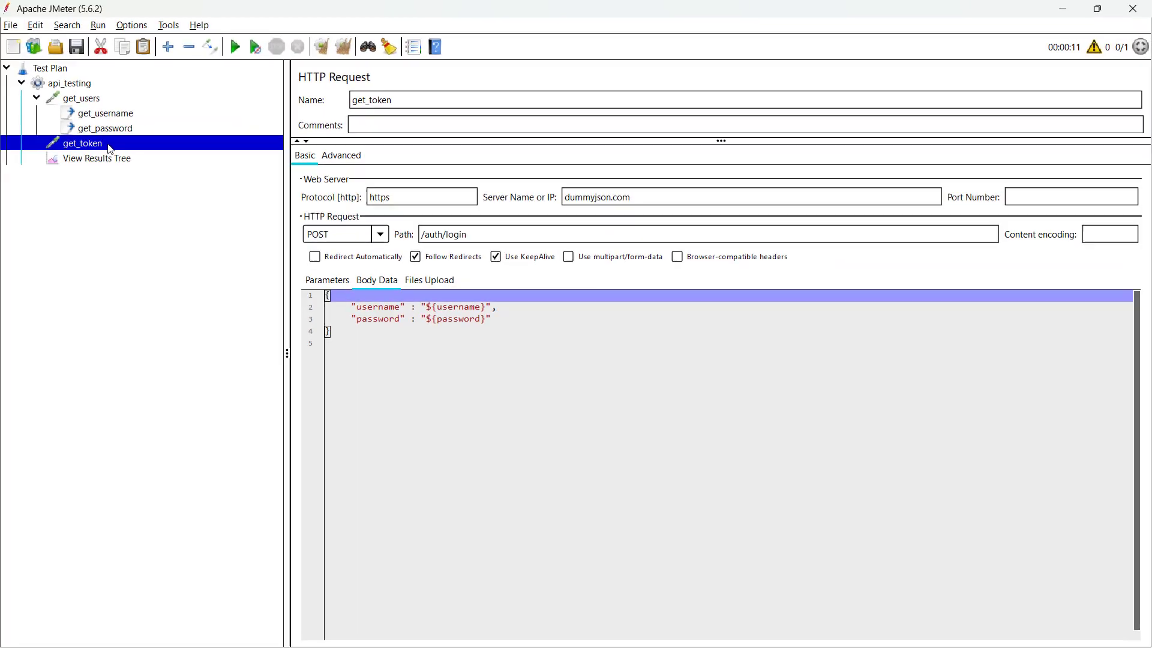
right_click(108, 144)
mouse_move(187, 151)
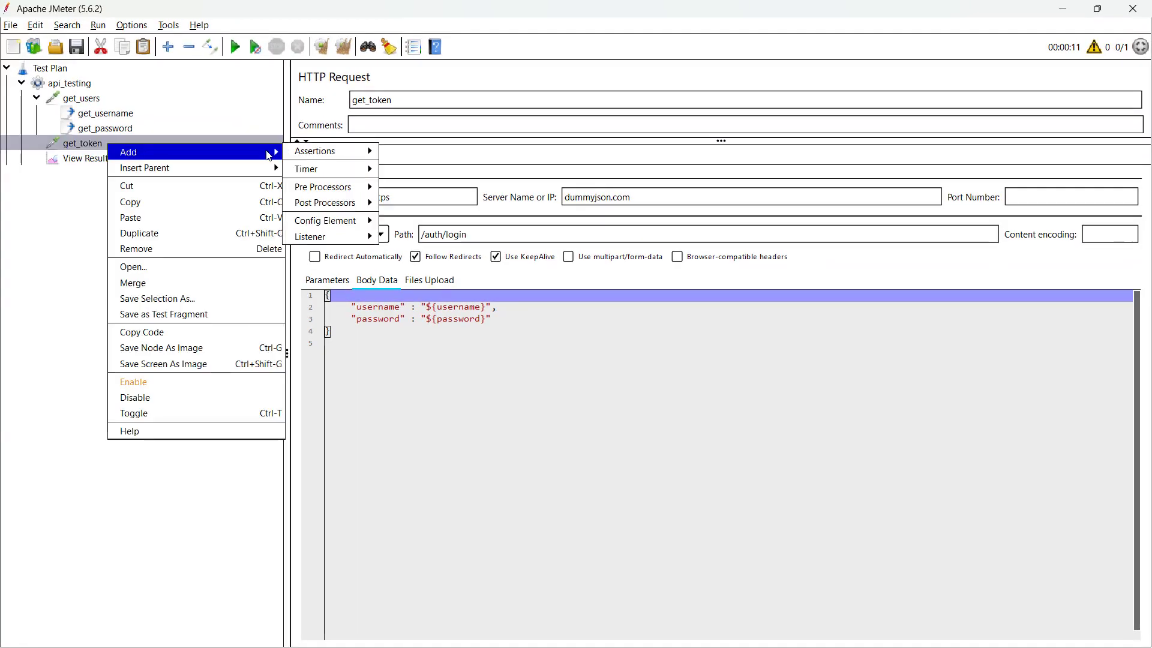
mouse_move(358, 224)
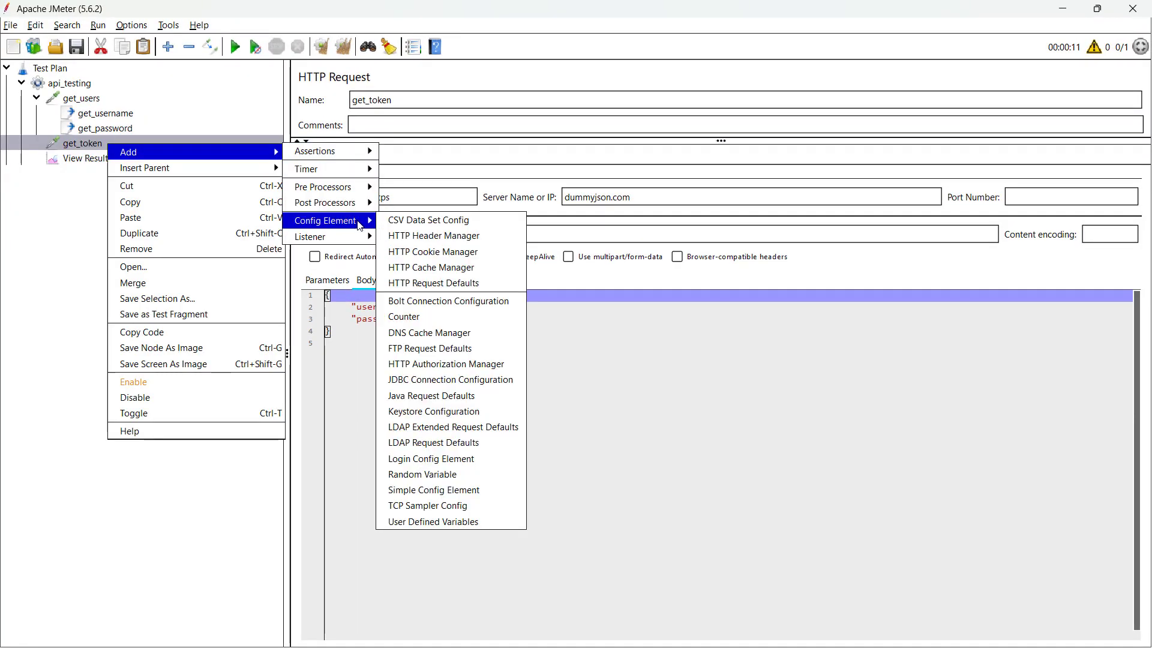
left_click(433, 235)
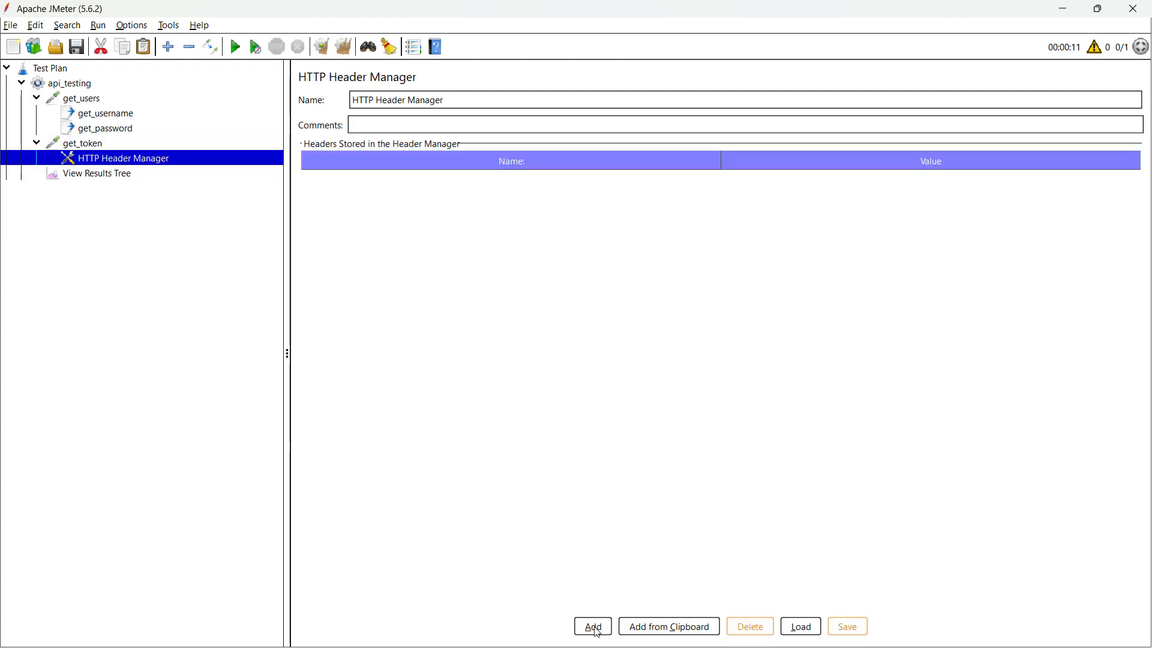
- Add a Content-Type header with the value application/json to the HTTP Header Manager
key("alt+a")
left_click(438, 177)
type("C")
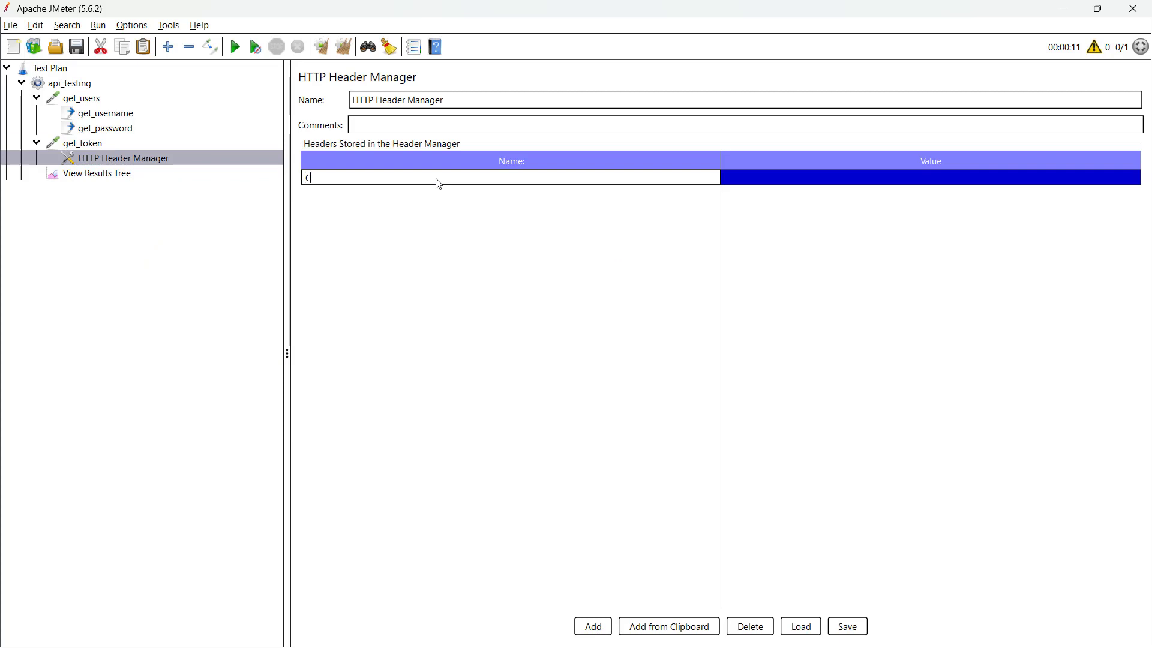
type("ontent-")
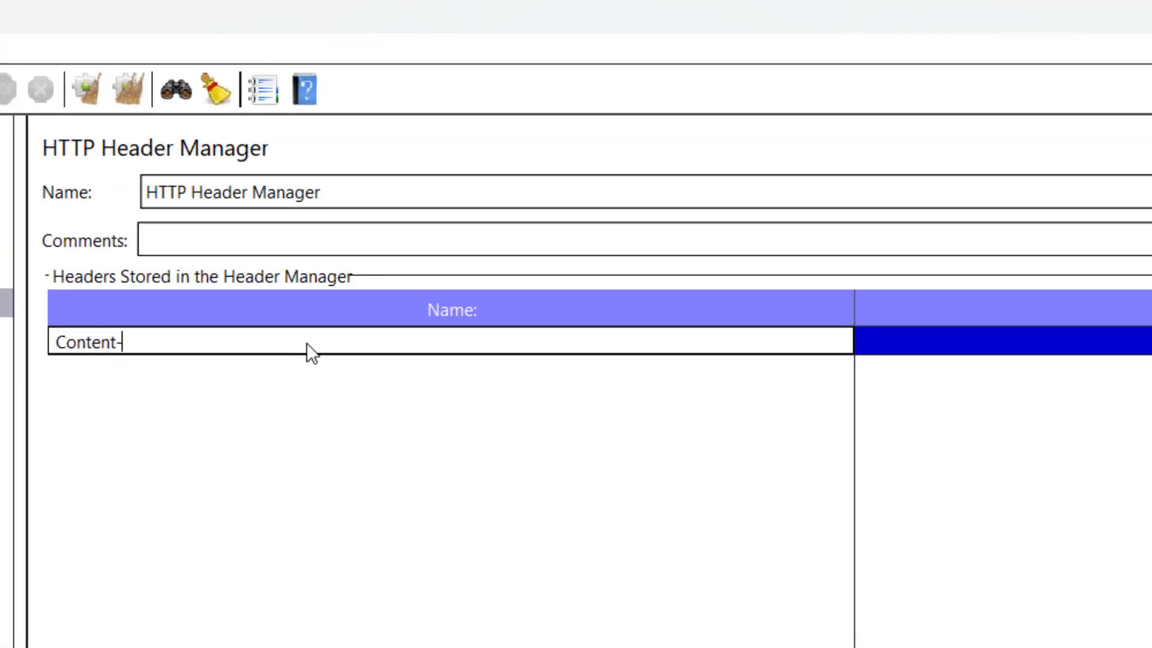
type("Type")
key("Tab")
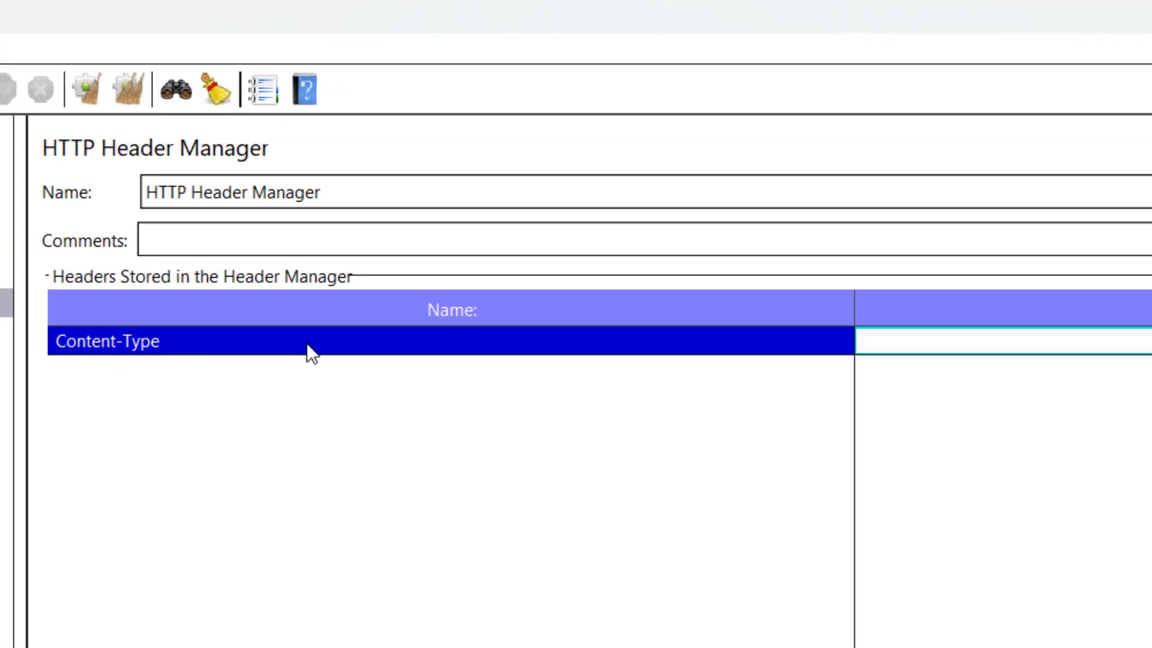
type("application/j")
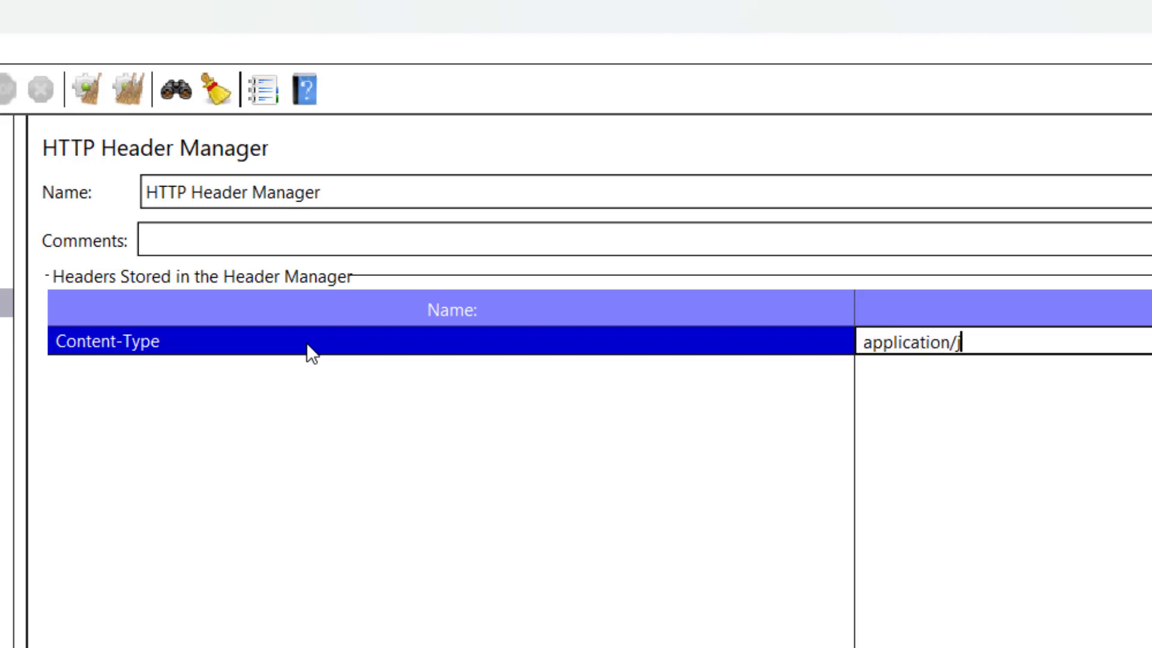
type("son")
- Run the test plan without saving it and check the sampler results of get_users and get_token
left_click(159, 146)
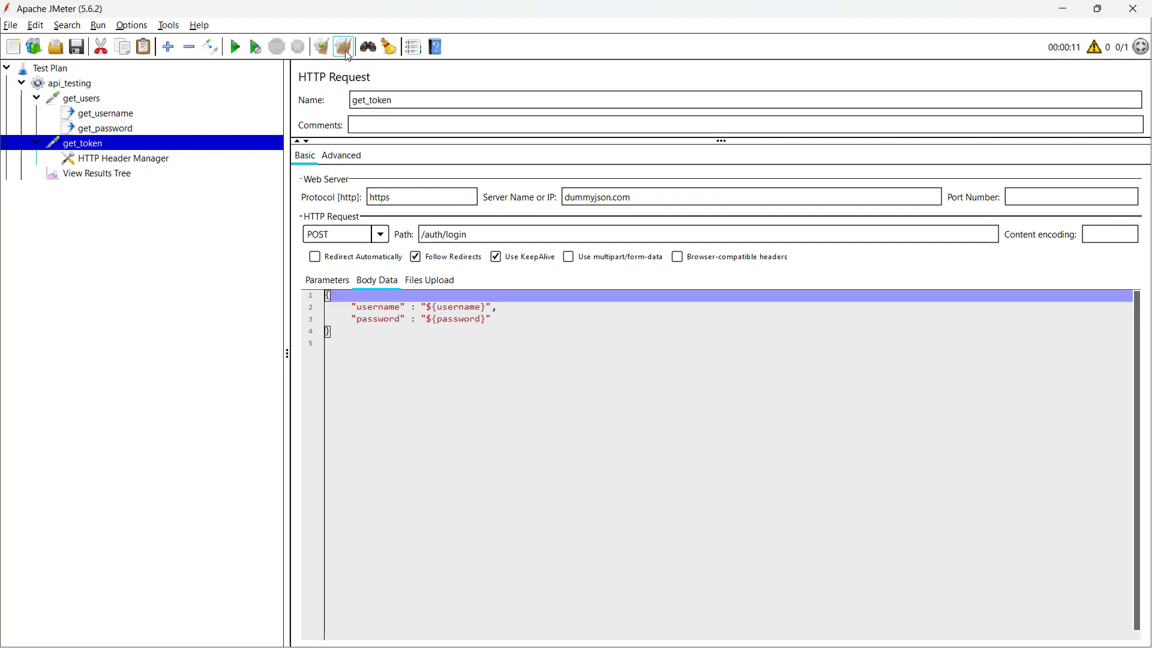
left_click(235, 47)
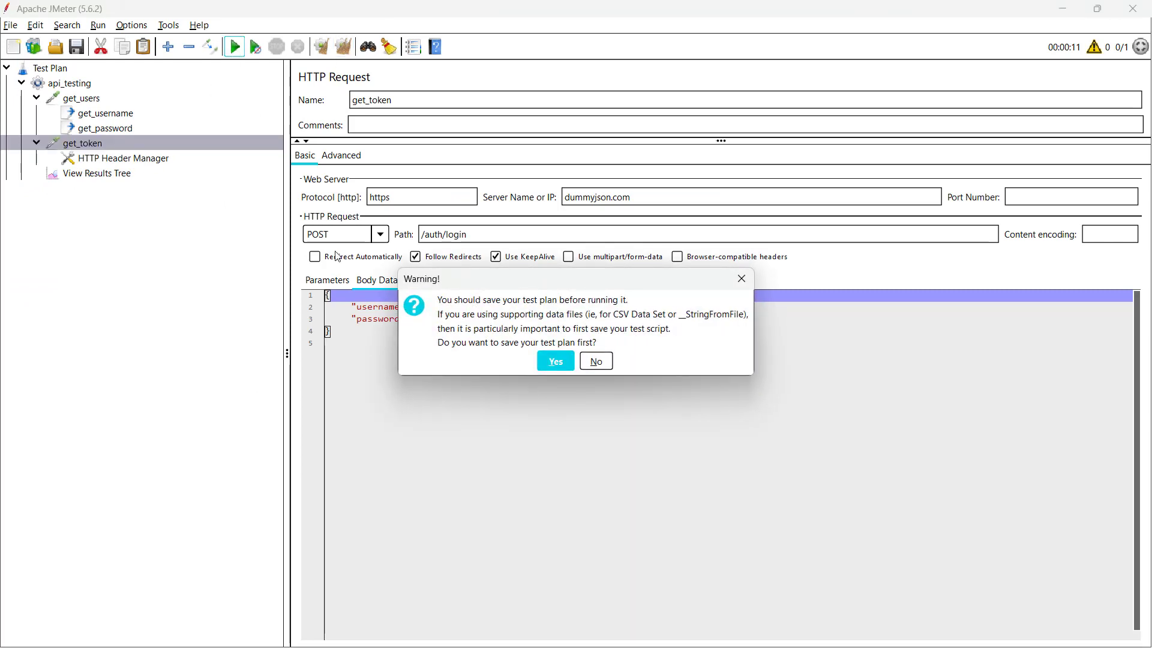
left_click(588, 355)
left_click(96, 172)
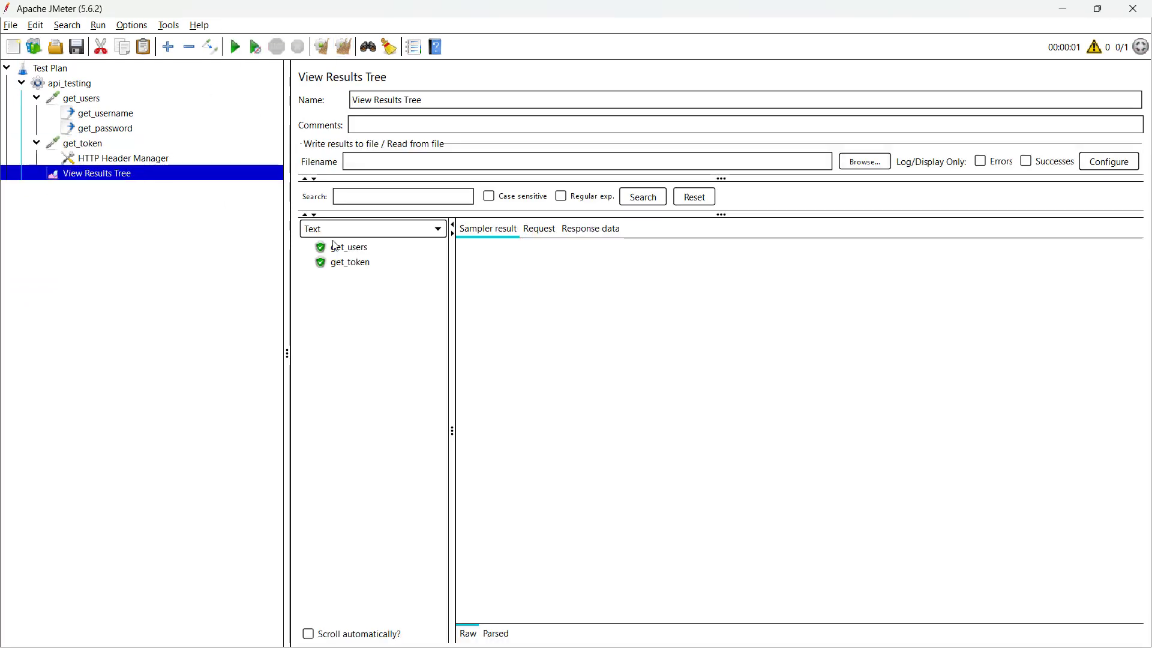
left_click(365, 251)
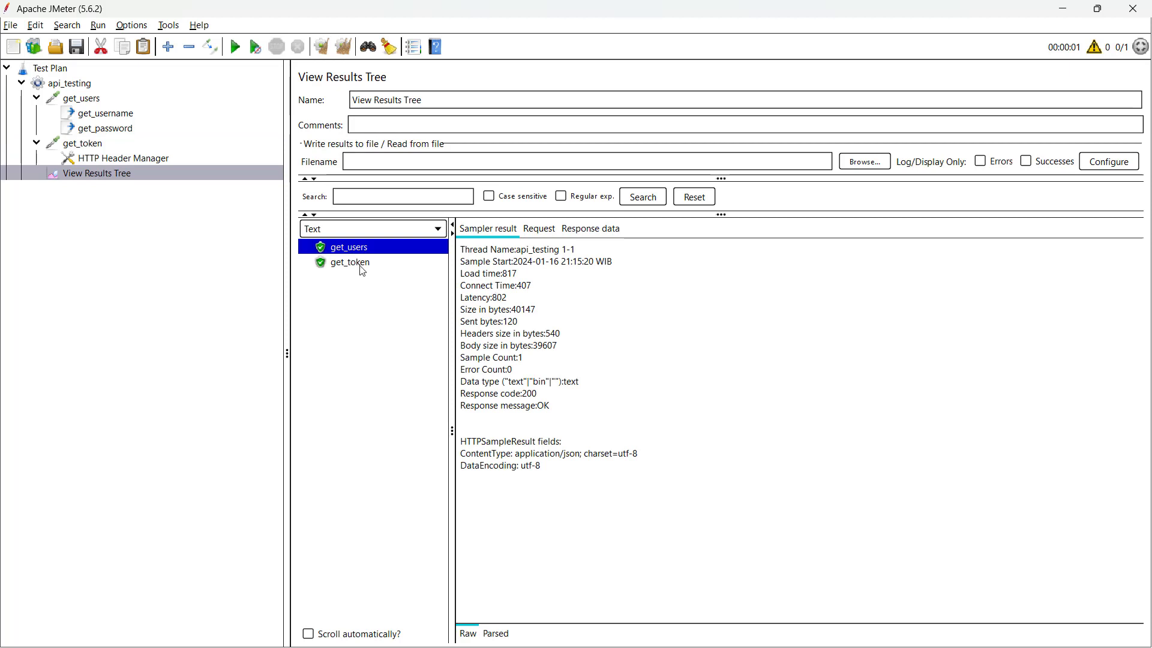
left_click(361, 269)
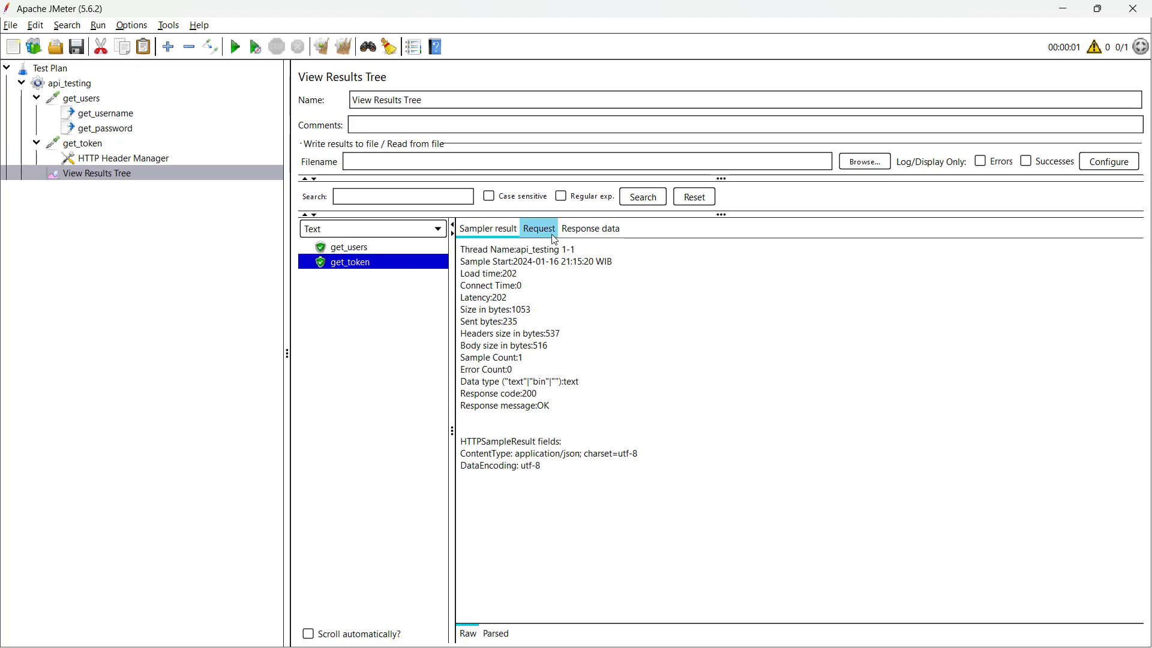
- Examine the get_token response body from the user fields through to the end of the token value
left_click(584, 234)
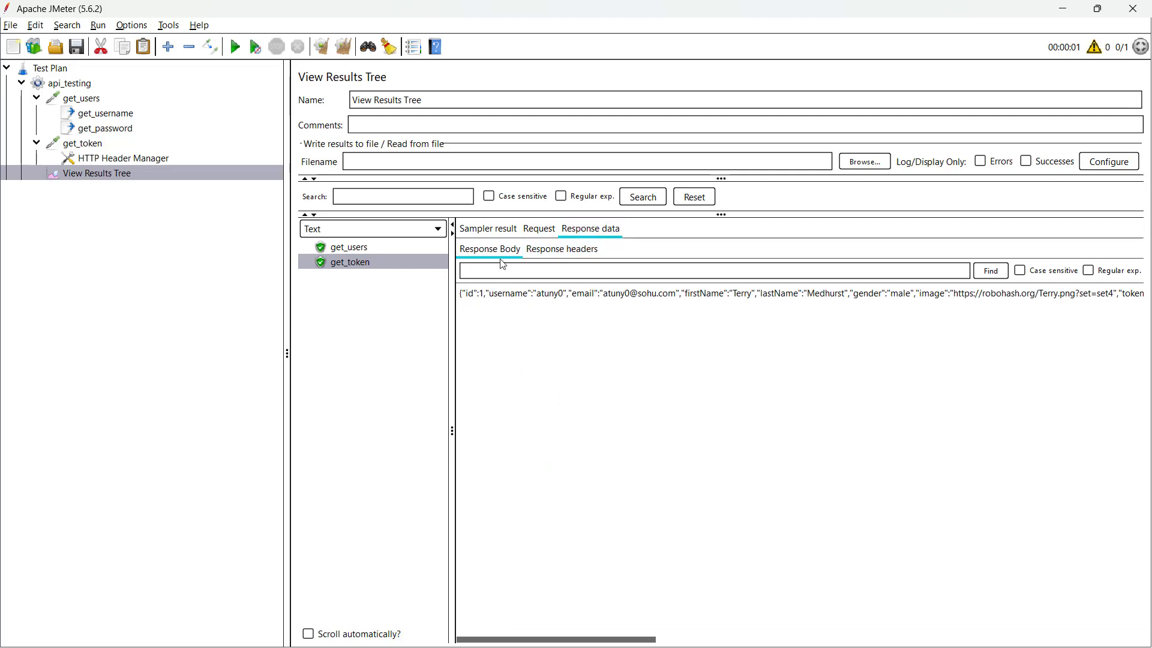
left_click_drag(549, 639, 684, 639)
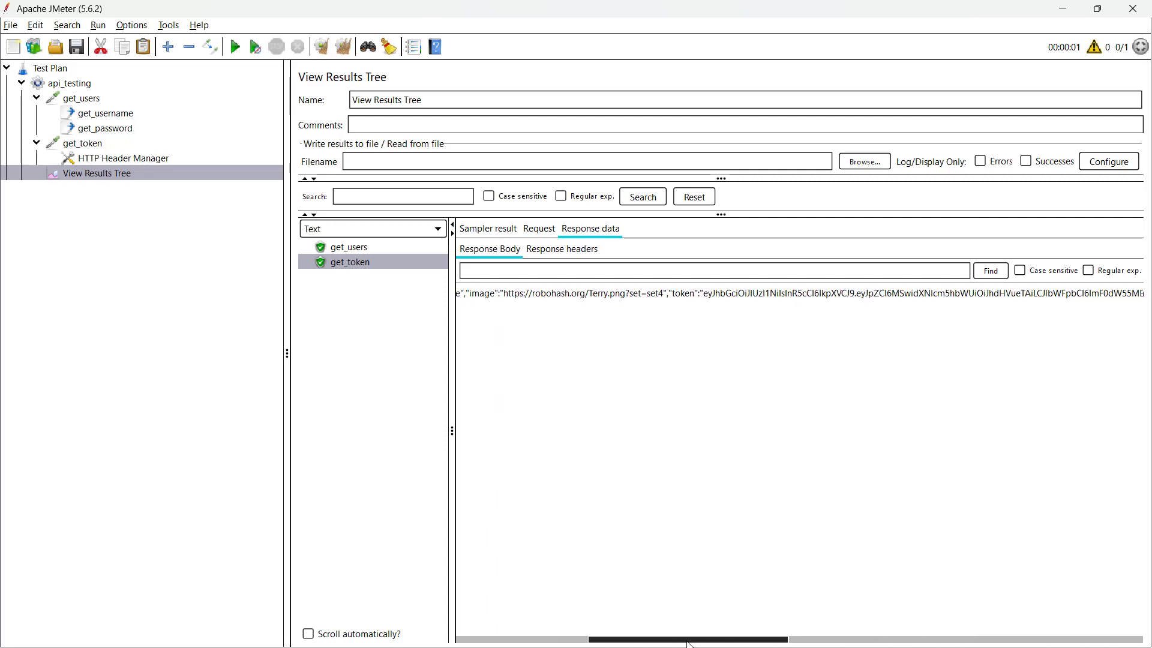
left_click_drag(670, 292, 826, 296)
left_click(536, 320)
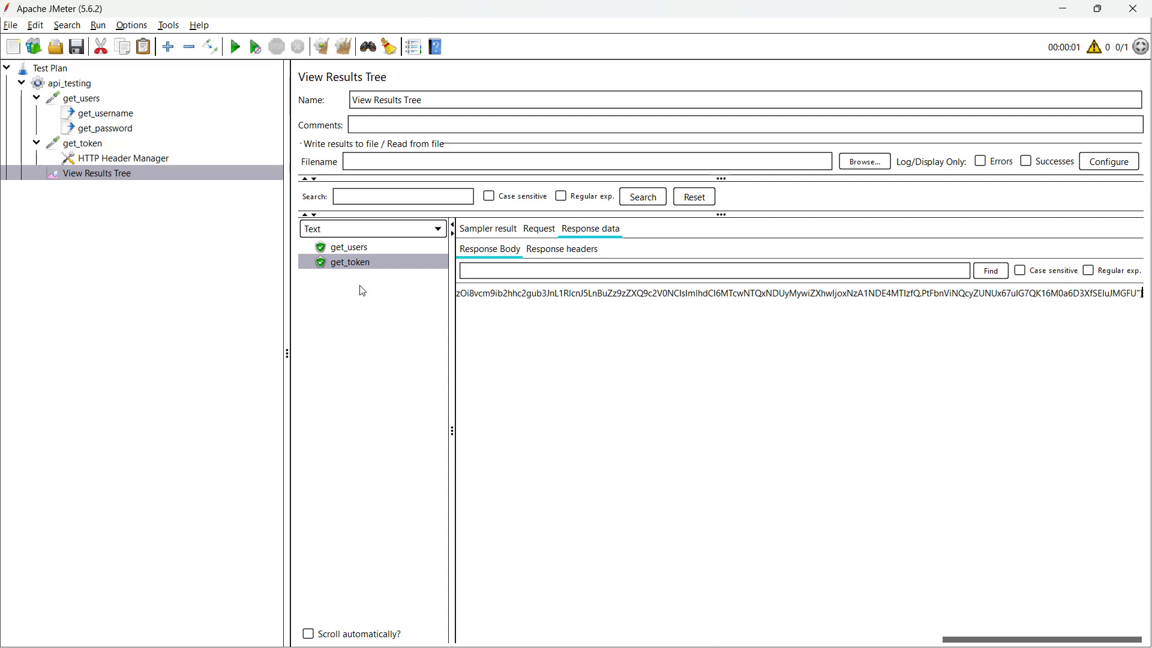
left_click(547, 294)
left_click_drag(977, 644, 492, 642)
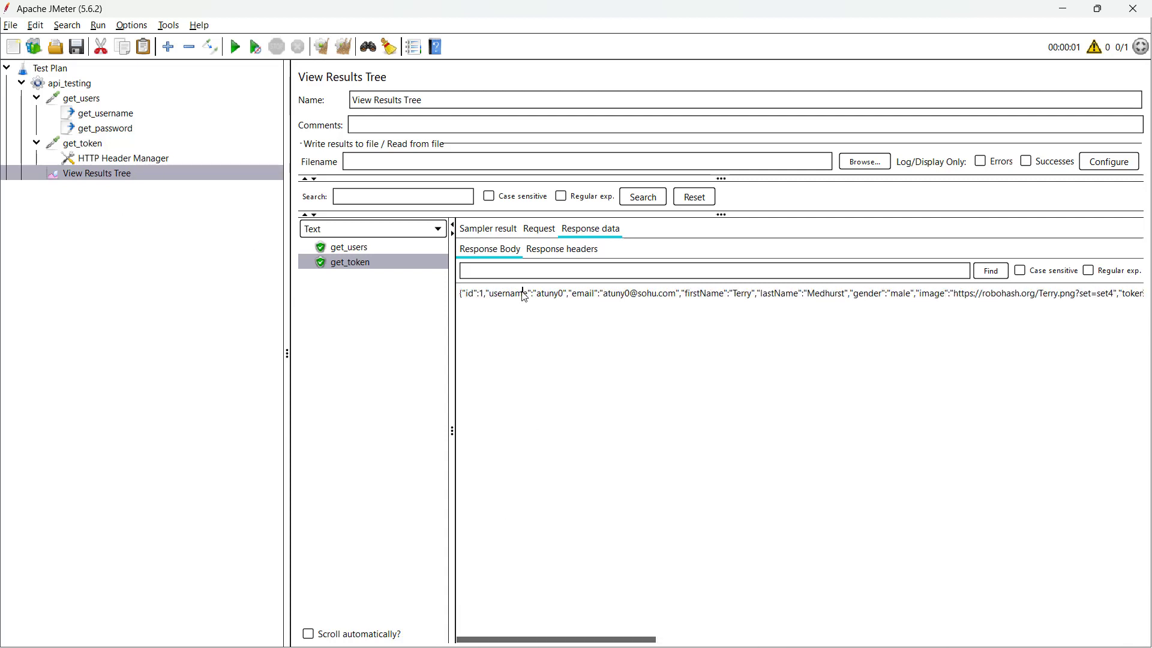
left_click_drag(523, 295, 818, 304)
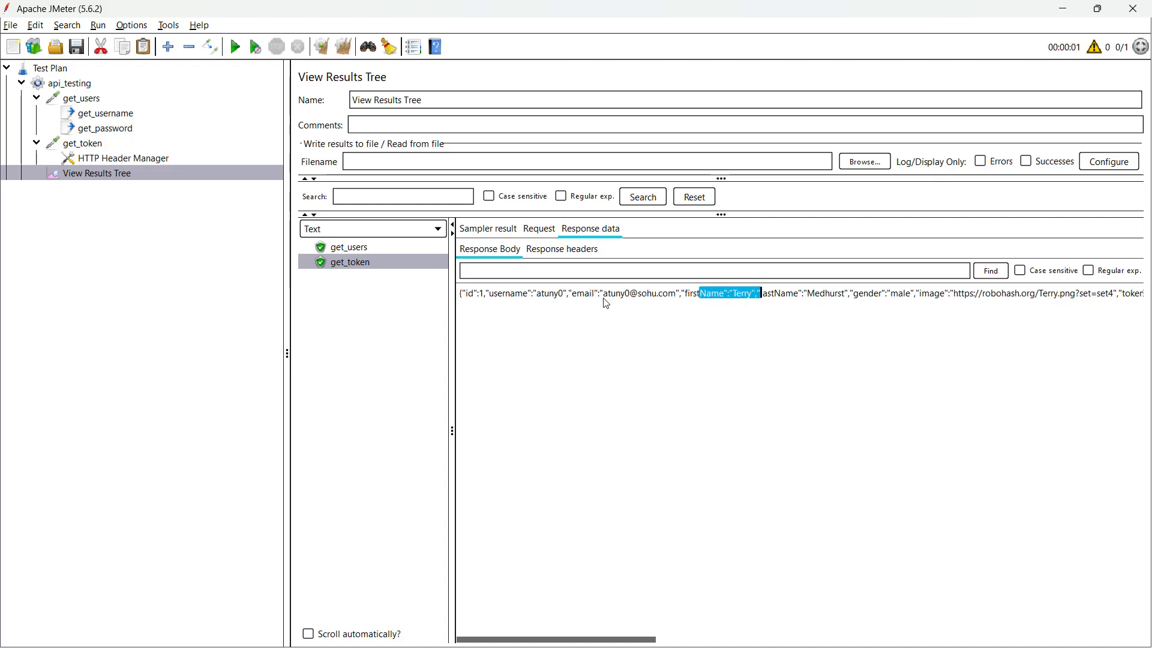
left_click_drag(583, 295, 803, 299)
left_click(950, 301)
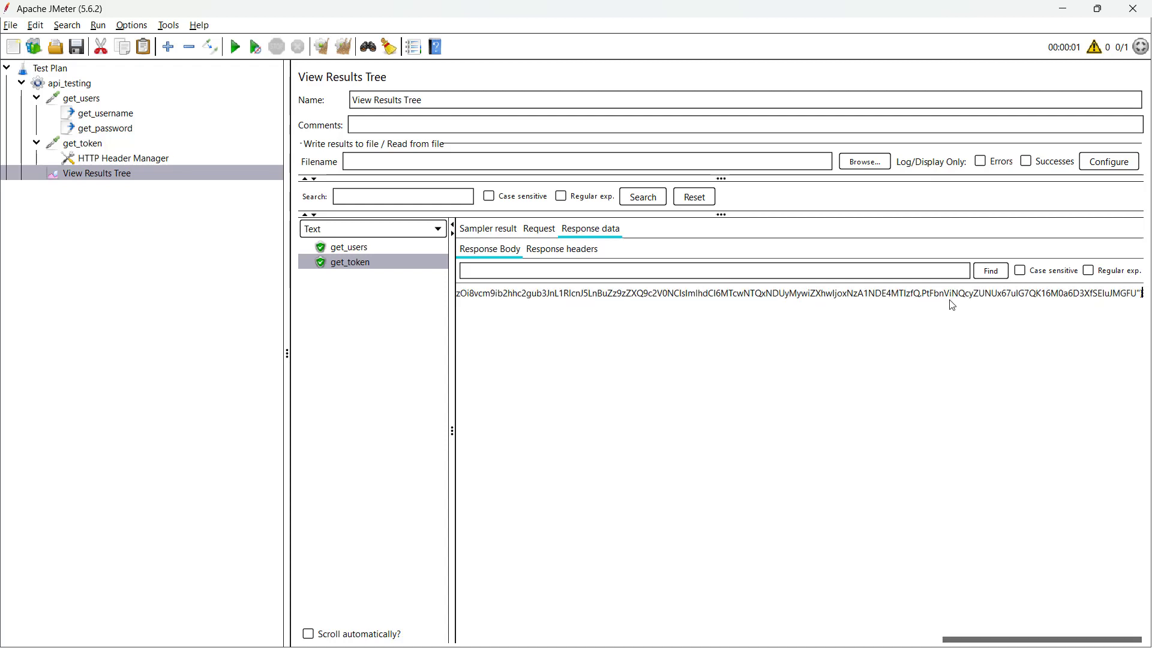
- Add a JSON Extractor post-processor under the get_token request
left_click(143, 145)
right_click(142, 148)
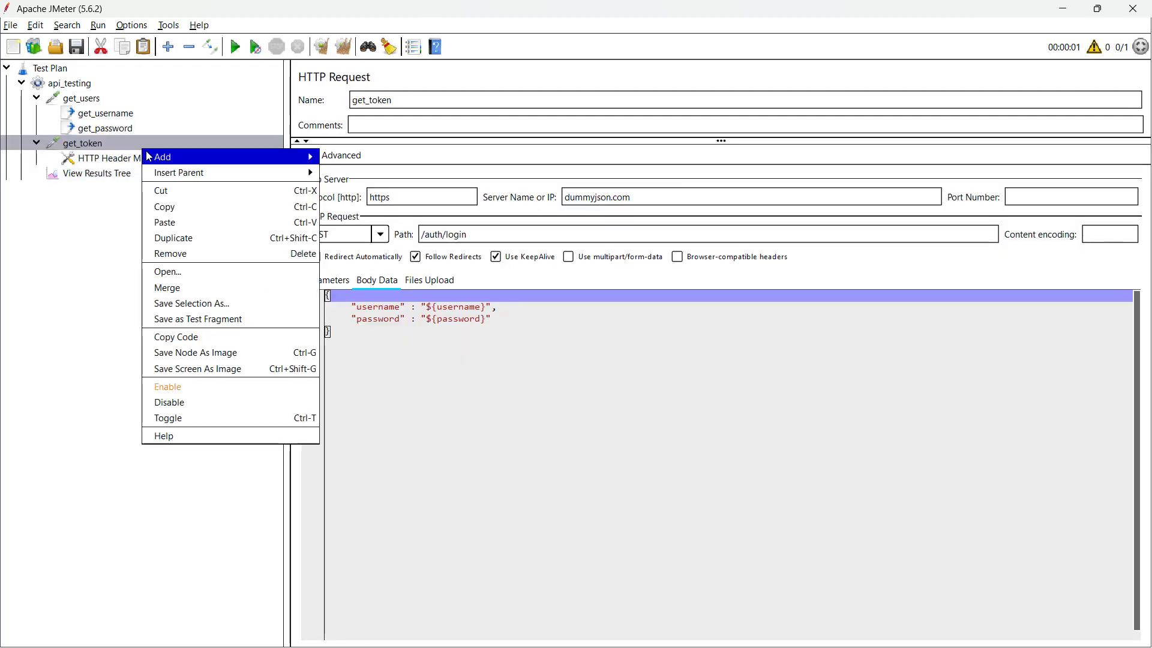
mouse_move(294, 161)
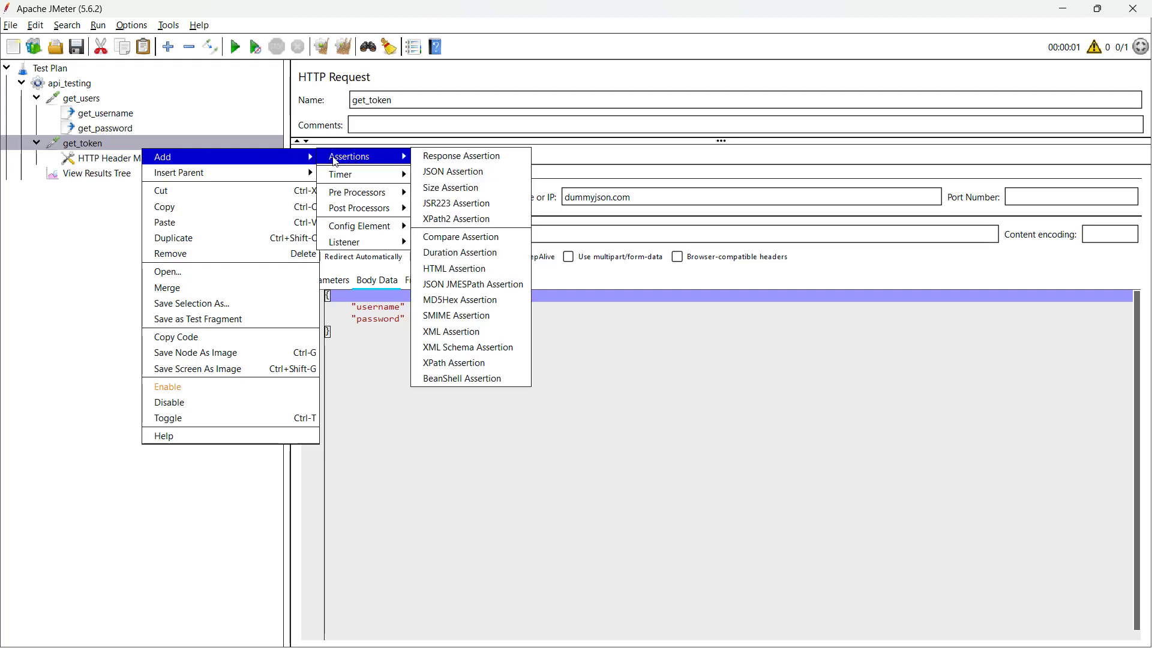
mouse_move(384, 208)
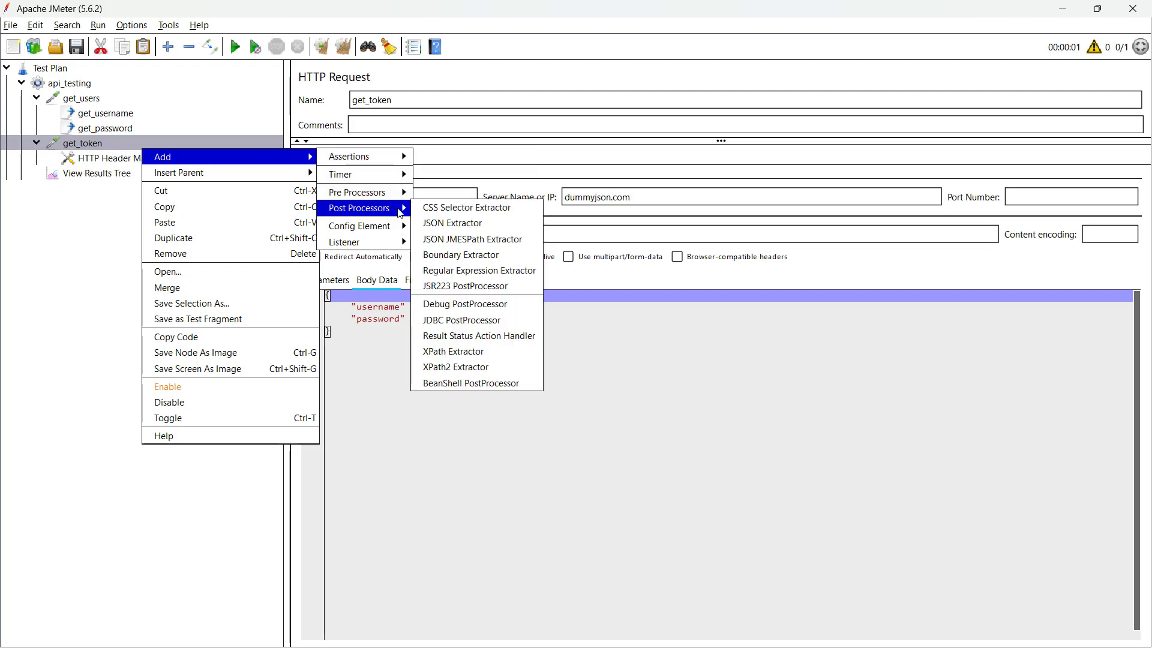
left_click(471, 226)
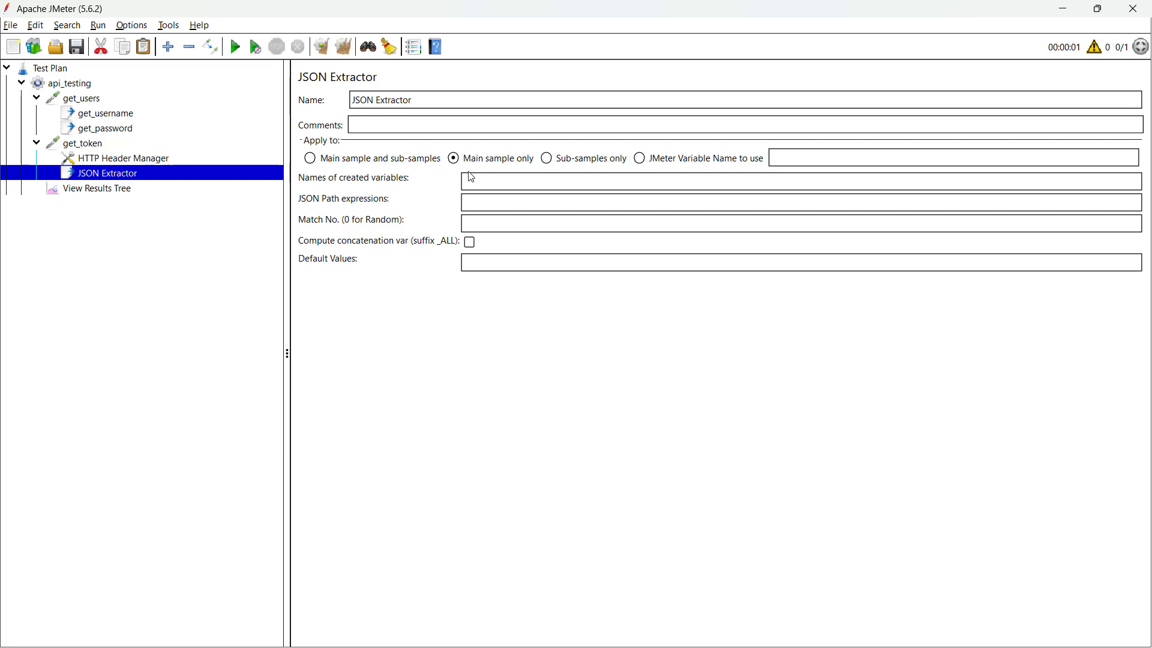
- Name the JSON Extractor get_token and set its created variable name to token
triple_click(439, 105)
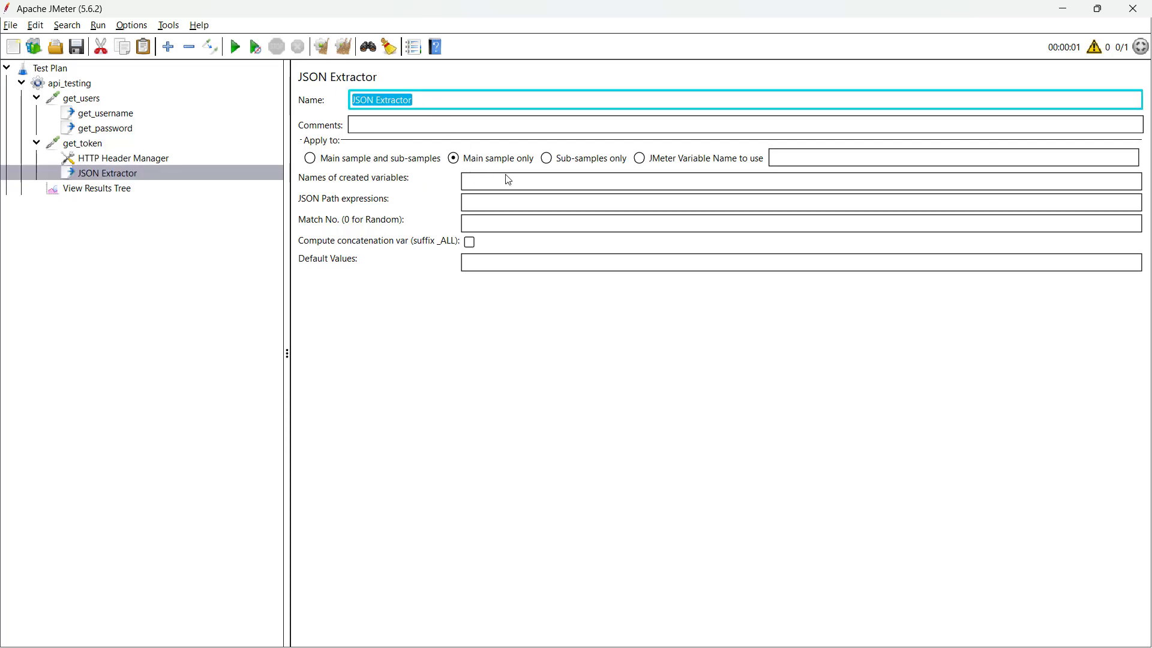
type("get_token")
left_click(489, 183)
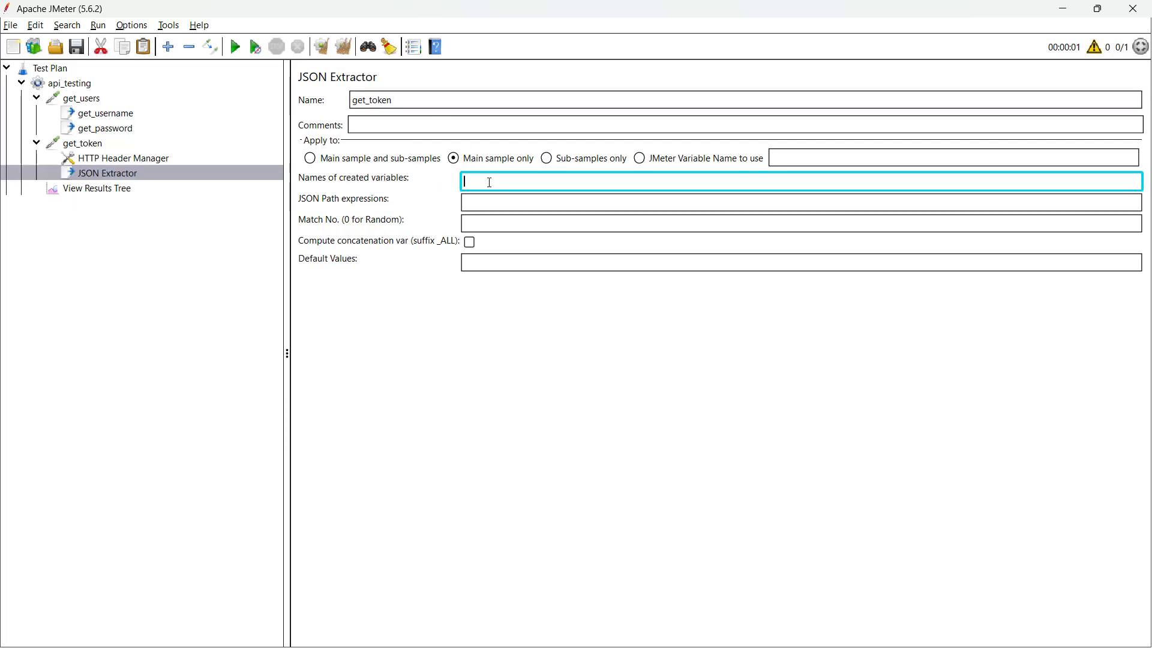
type("token")
key("Tab")
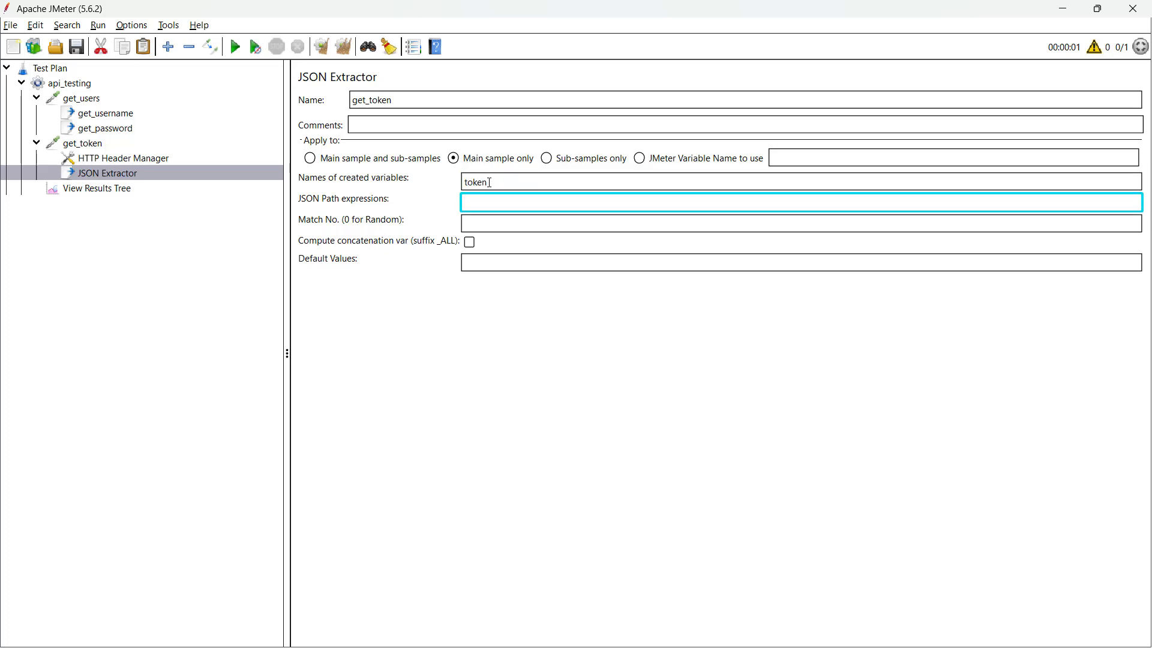
- Check the structure of the get_token response body and set the get_token extractor's JSON path expression to $.token
left_click(127, 157)
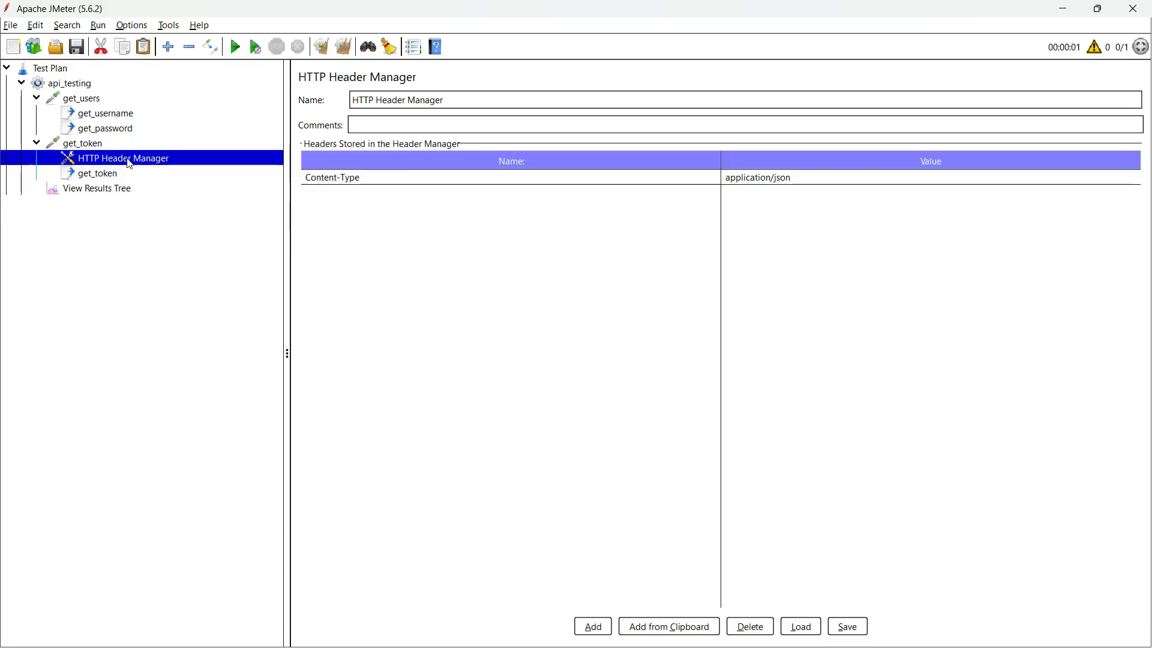
left_click(119, 149)
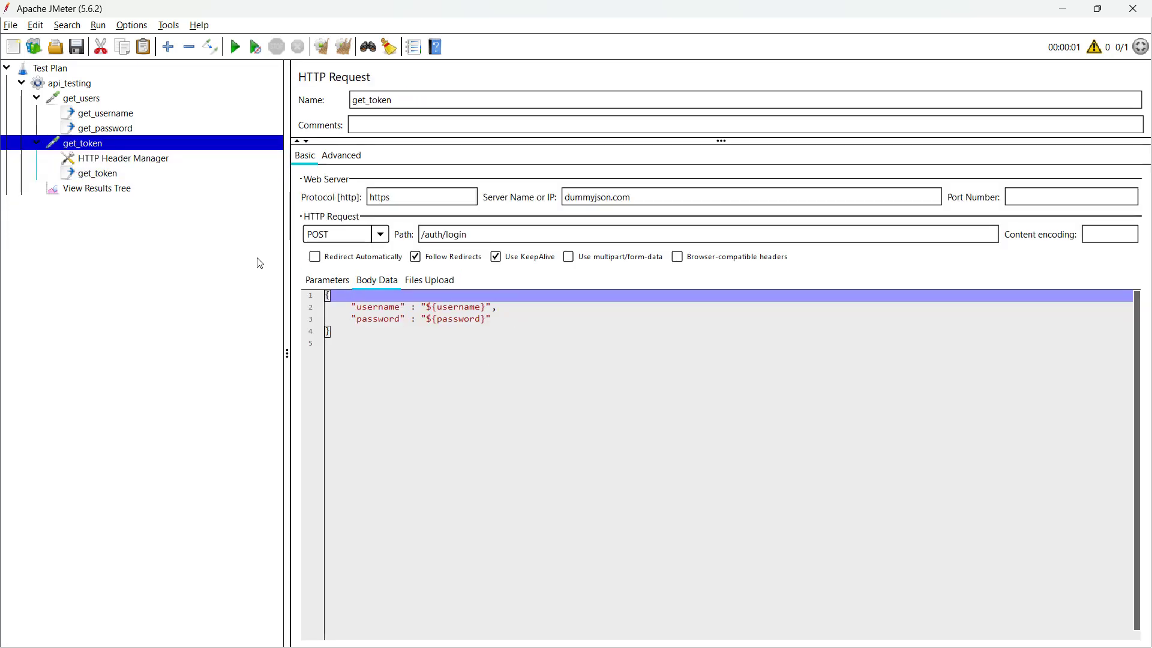
left_click(123, 189)
left_click(502, 292)
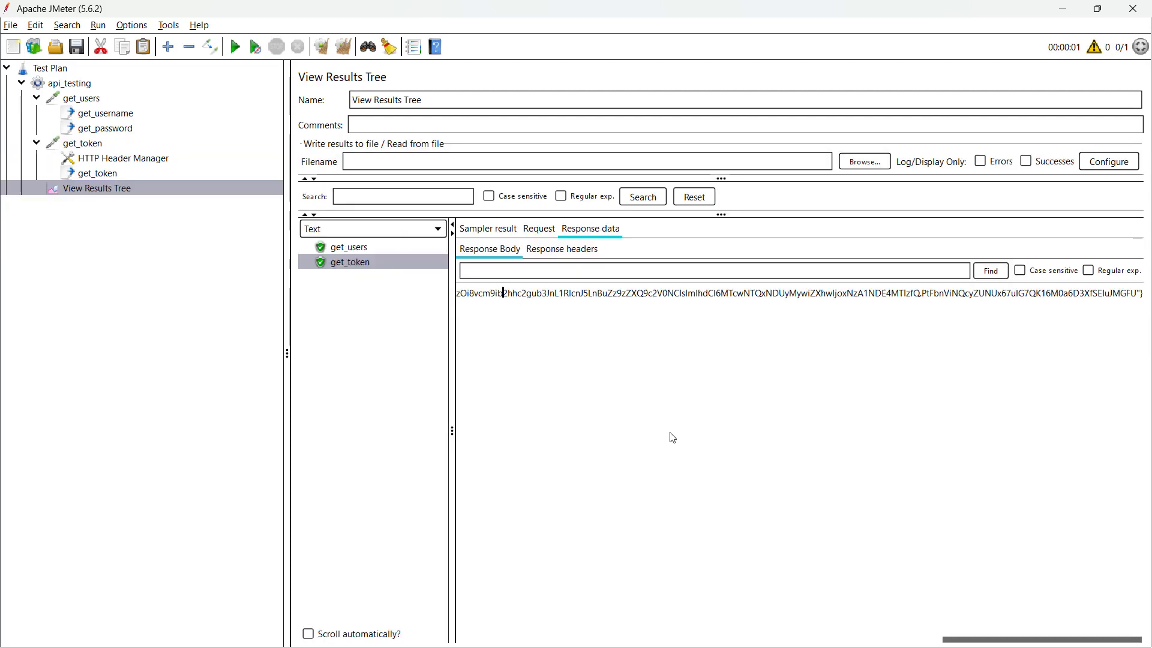
left_click_drag(954, 640, 464, 641)
left_click_drag(462, 295, 515, 297)
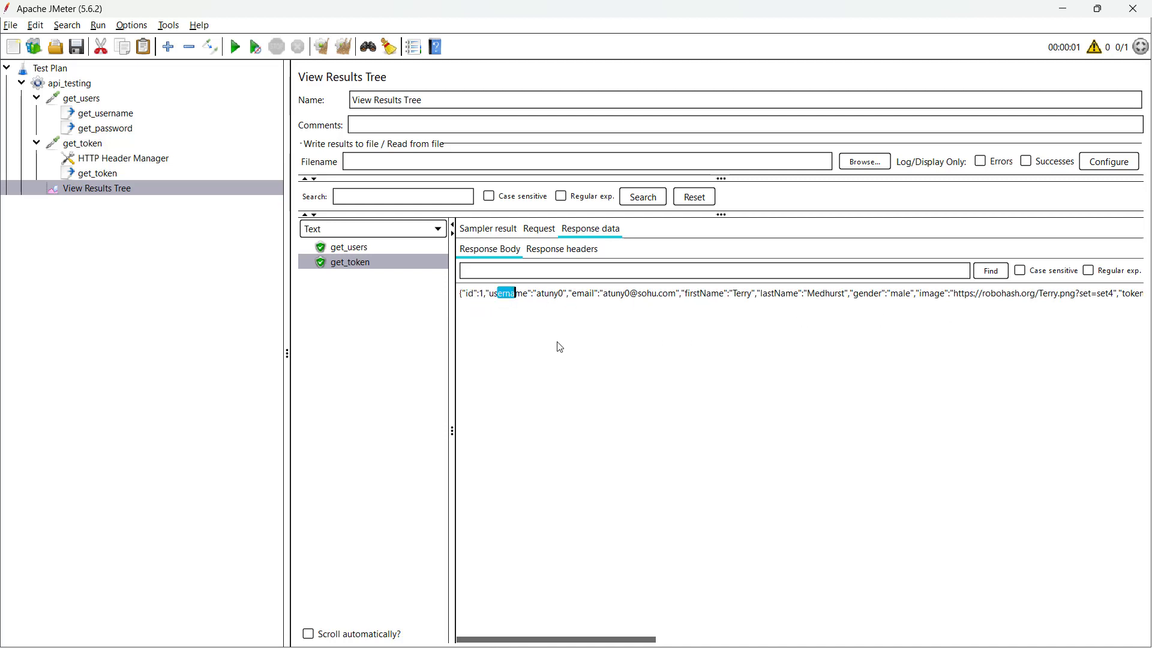
left_click(115, 175)
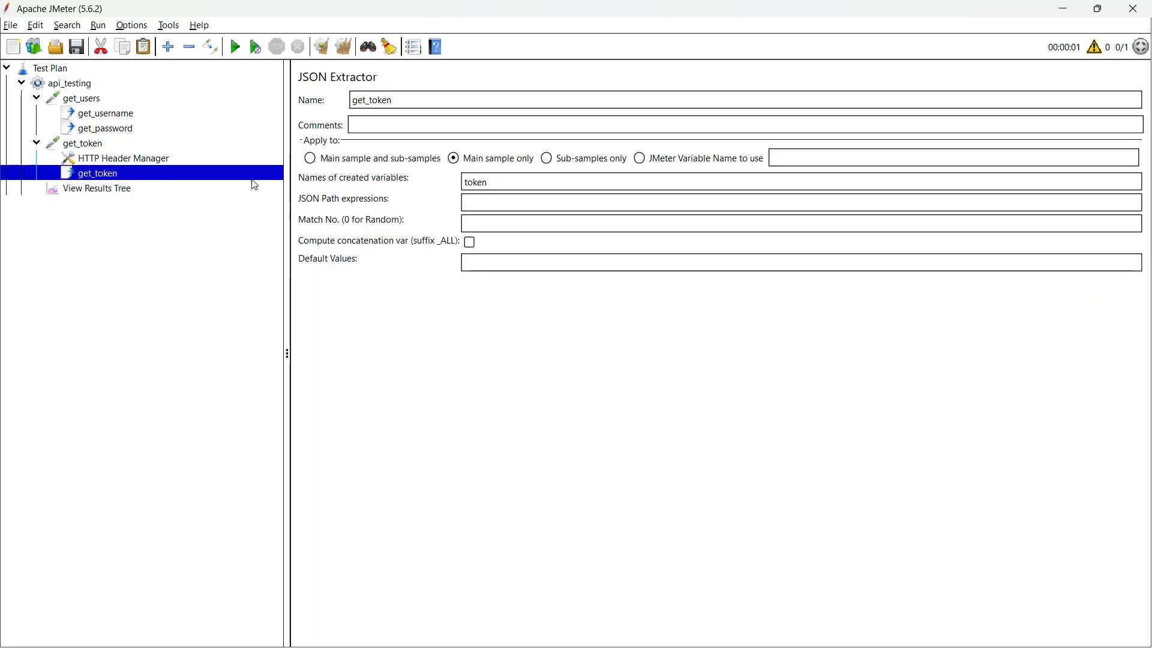
left_click(490, 204)
type("$.token")
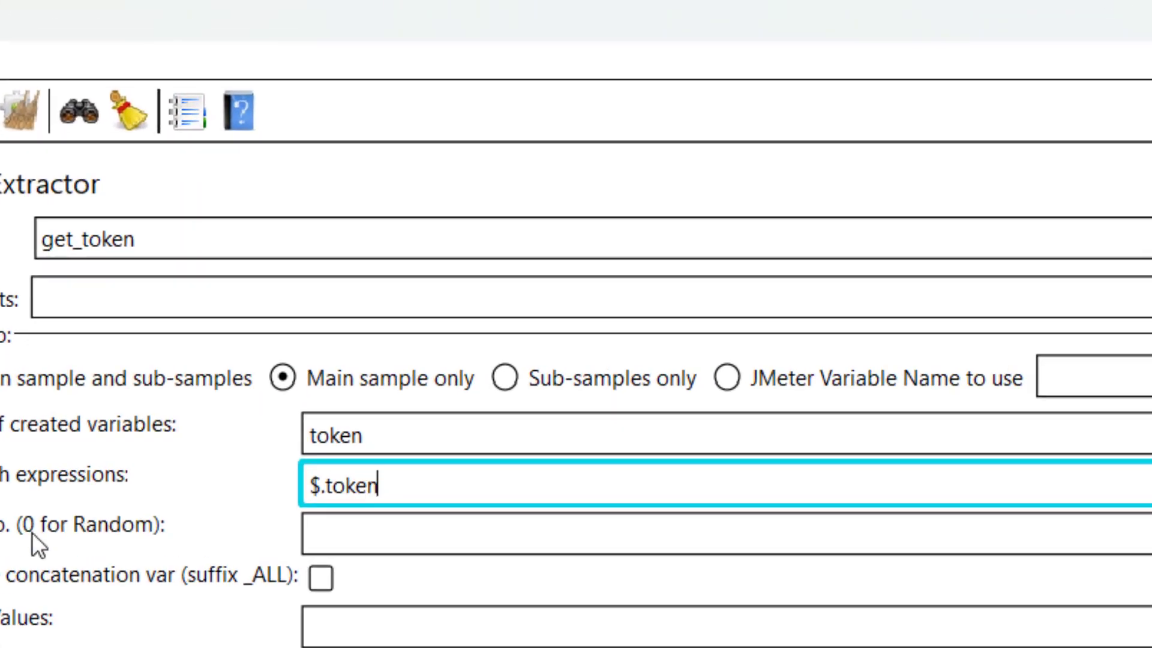
- Switch to the dummyJSON docs in the browser and examine the Add a product example's URL, method, headers and body
left_click(362, 538)
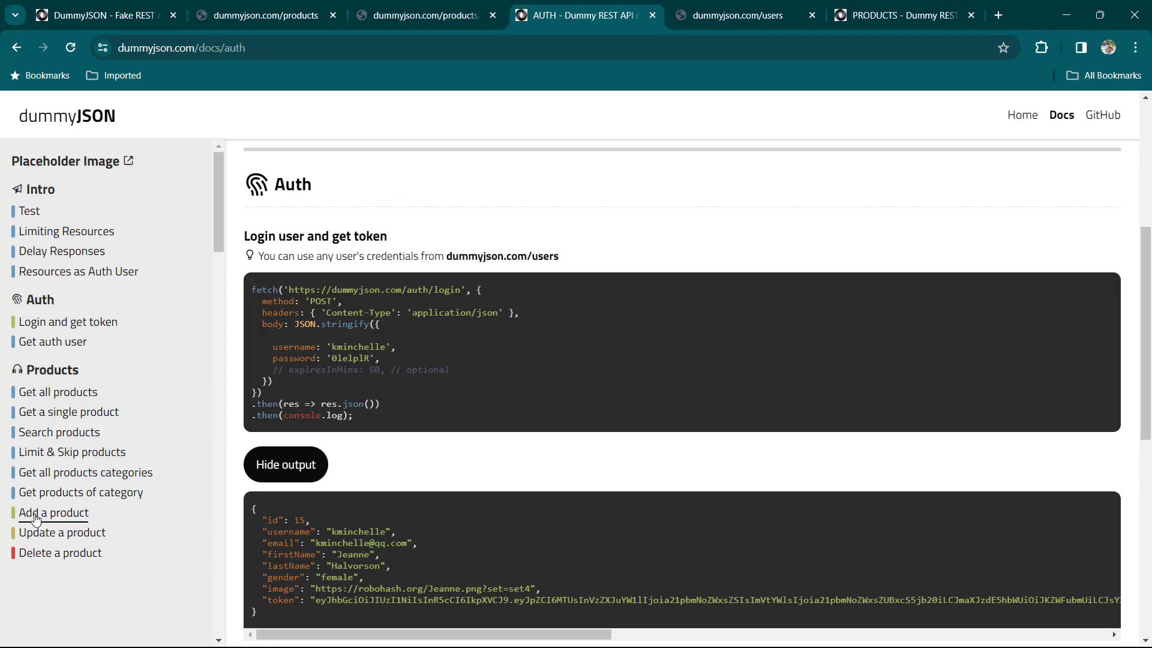
left_click(64, 516)
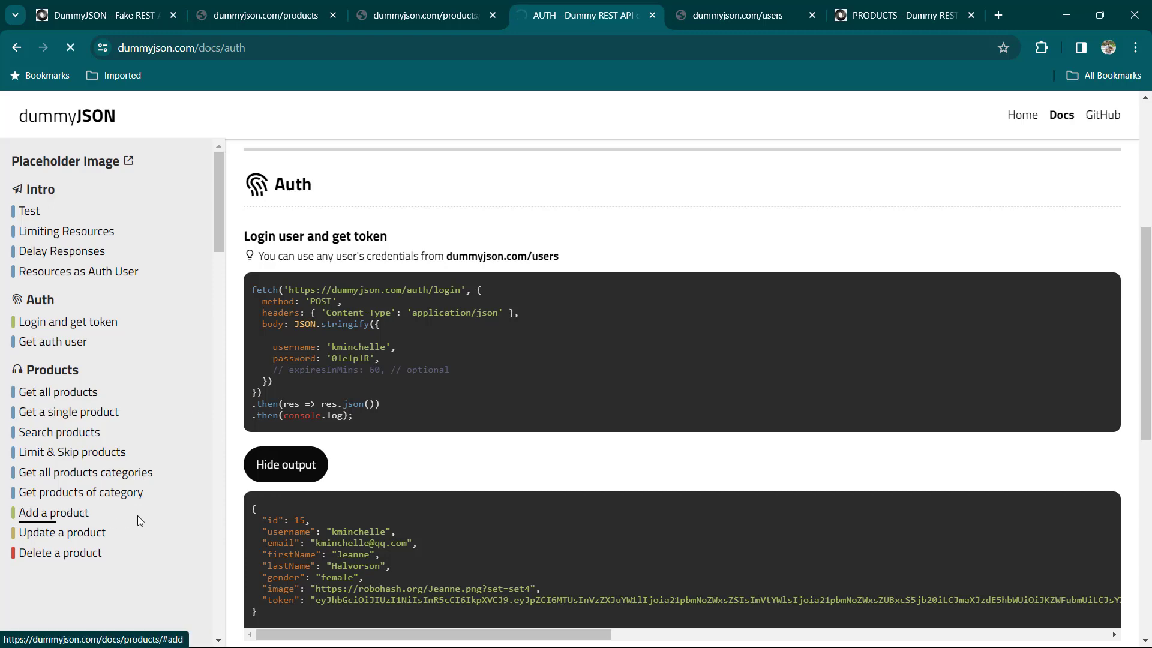
scroll(418, 507, "down", 4)
scroll(438, 477, "down", 10)
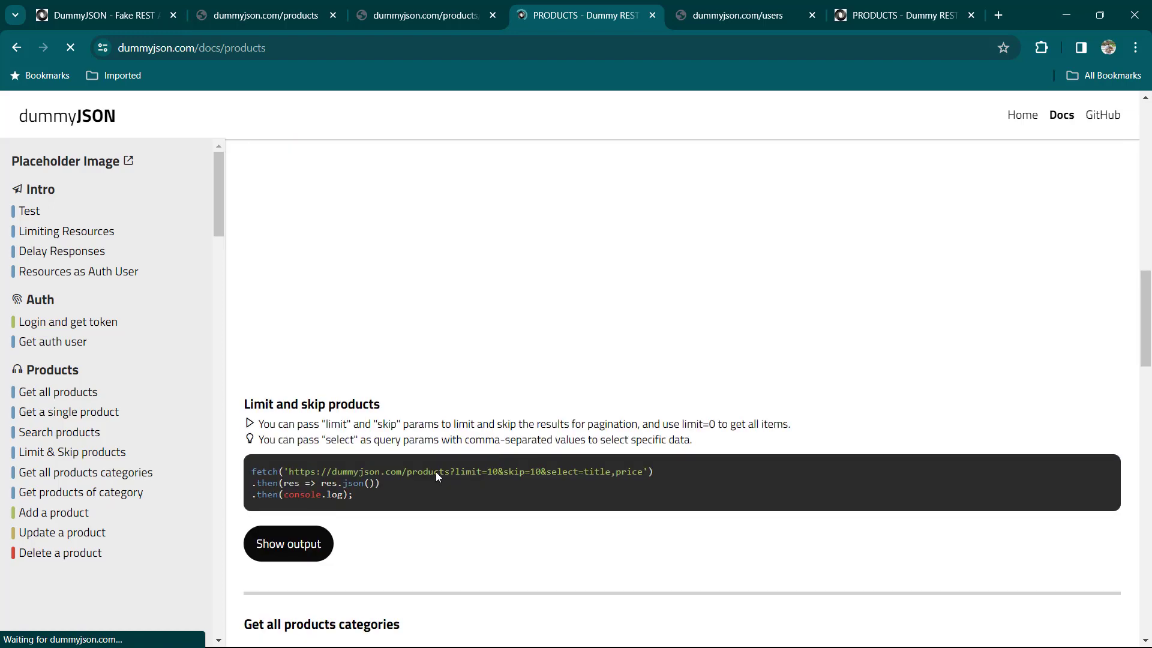
scroll(435, 480, "down", 9)
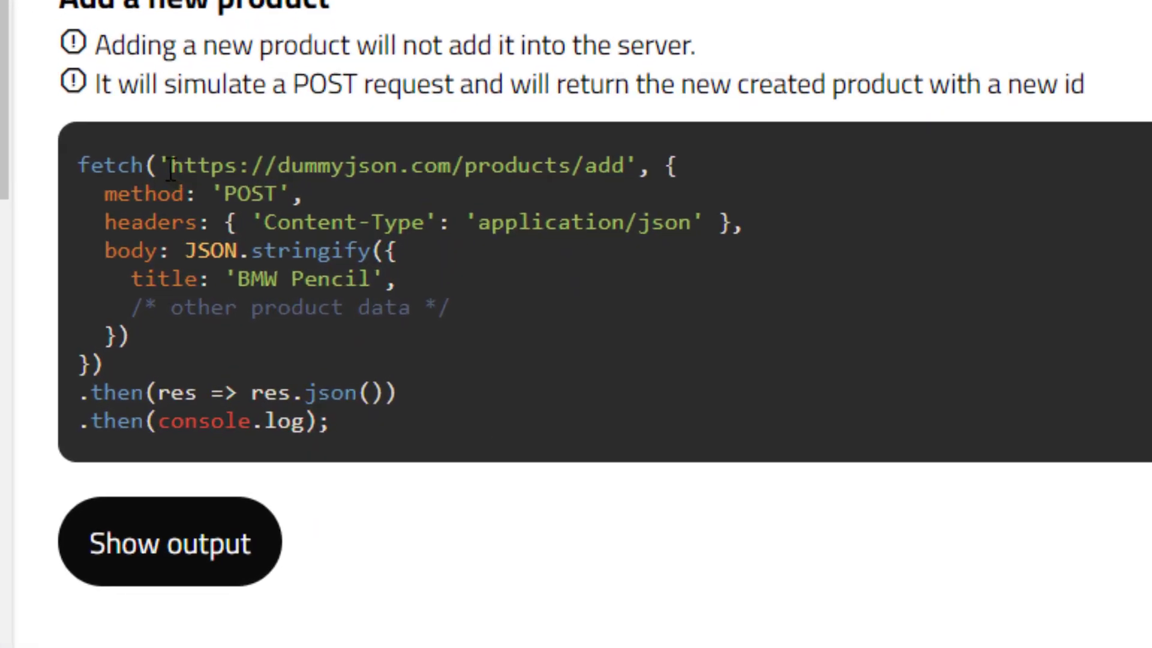
left_click_drag(288, 240, 319, 240)
left_click_drag(246, 170, 625, 172)
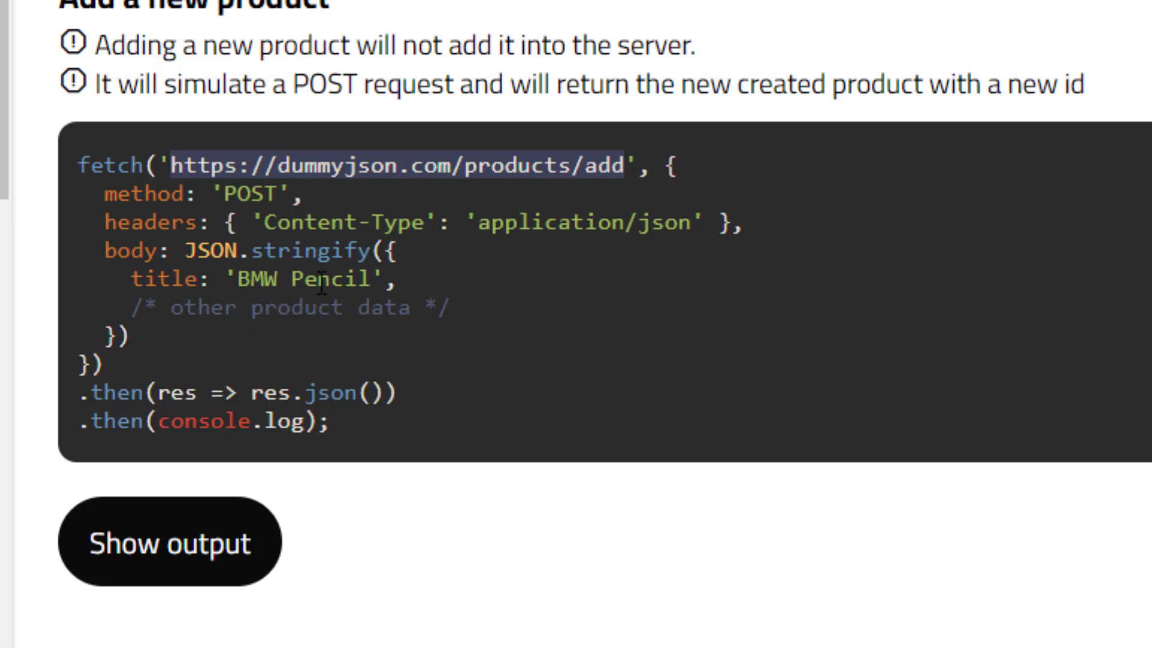
left_click(457, 168)
left_click_drag(457, 168, 628, 171)
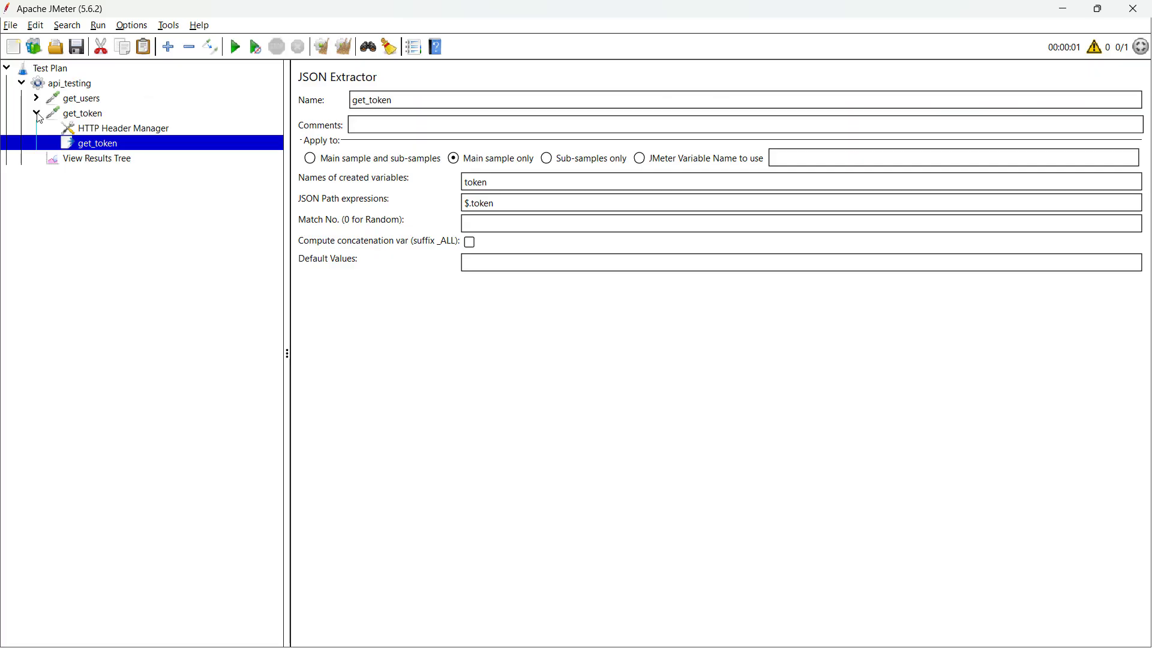
- Add an HTTP Request sampler to the api_testing thread group and name it add_product
left_click(36, 113)
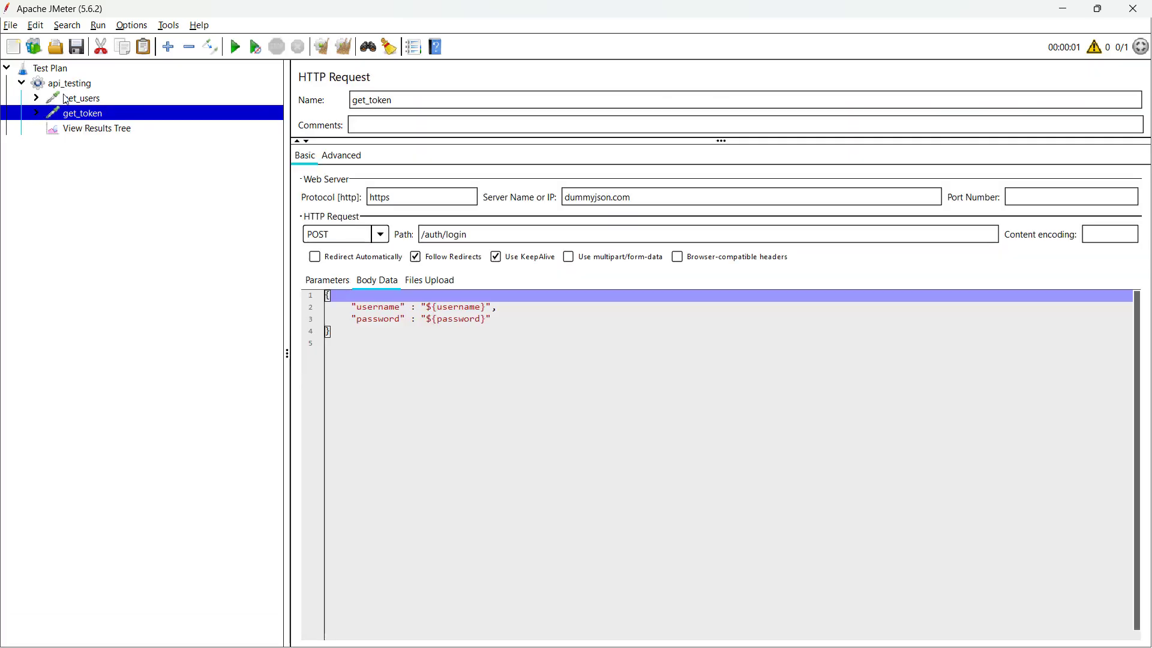
left_click(114, 88)
right_click(111, 85)
mouse_move(188, 92)
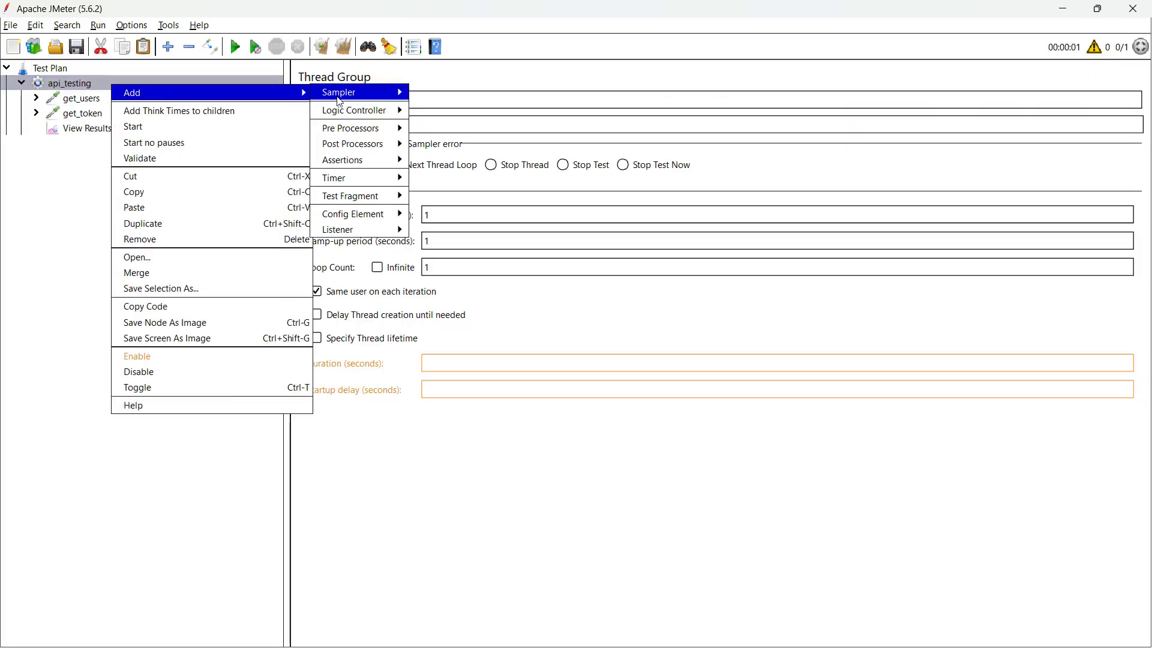
mouse_move(403, 93)
left_click(454, 107)
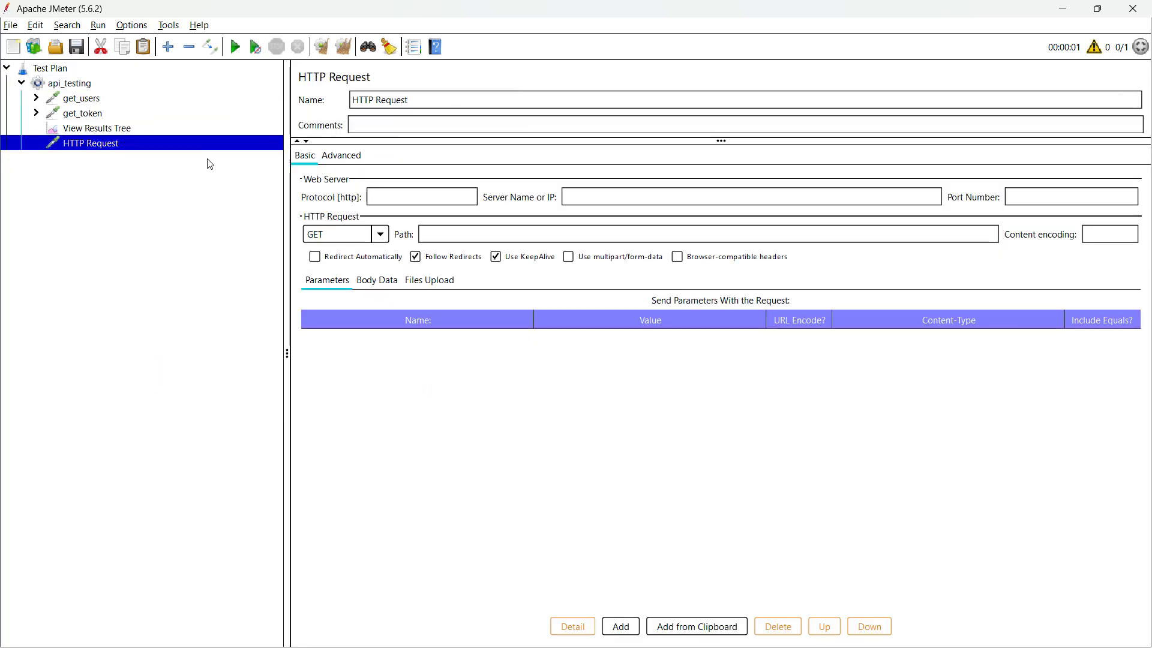
type("add_prod")
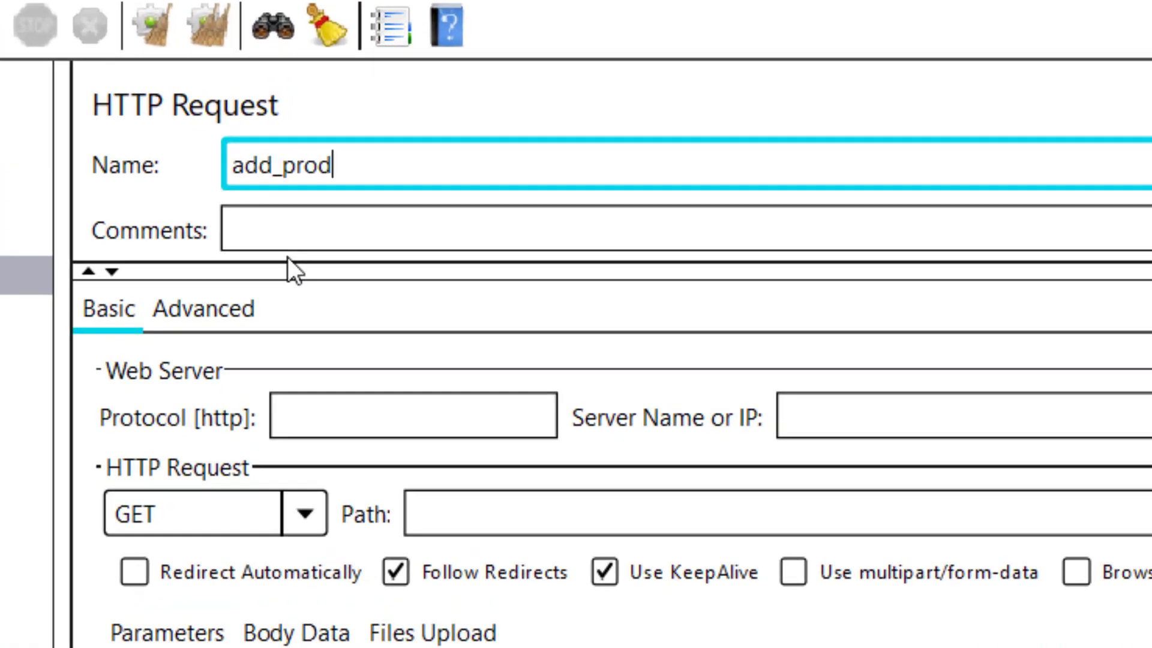
type("uct")
- Configure add_product as a POST request over https to dummyjson.com with the path /products/add
left_click(637, 512)
type("/products/add")
left_click(913, 416)
type("dummyjson.com")
left_click(442, 417)
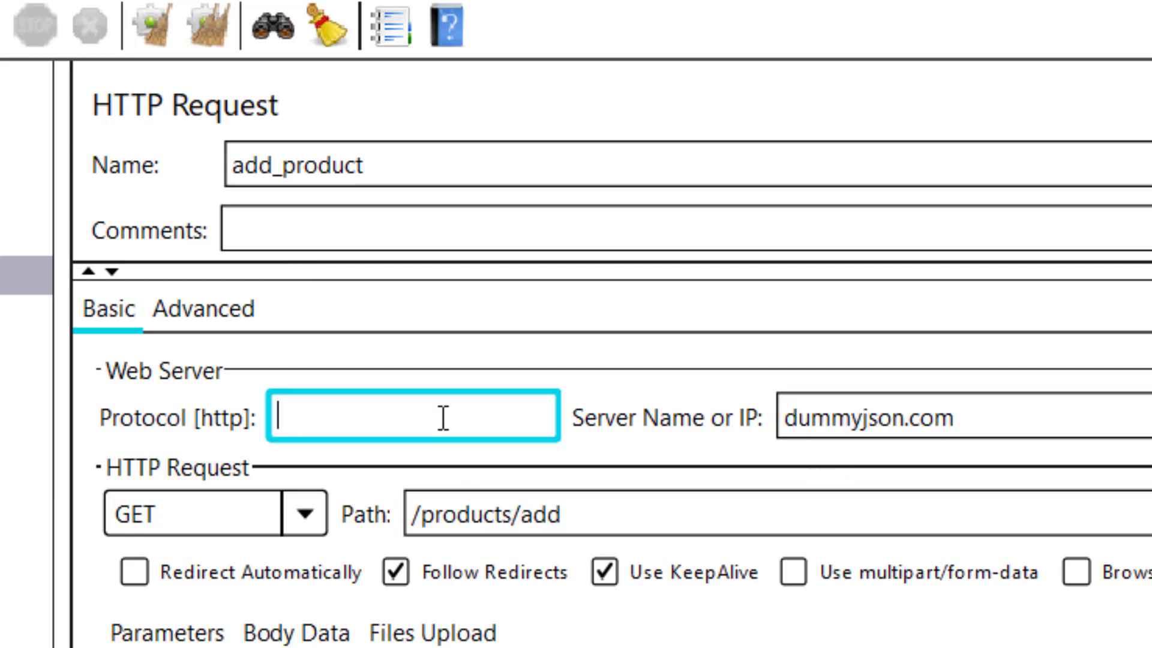
type("https")
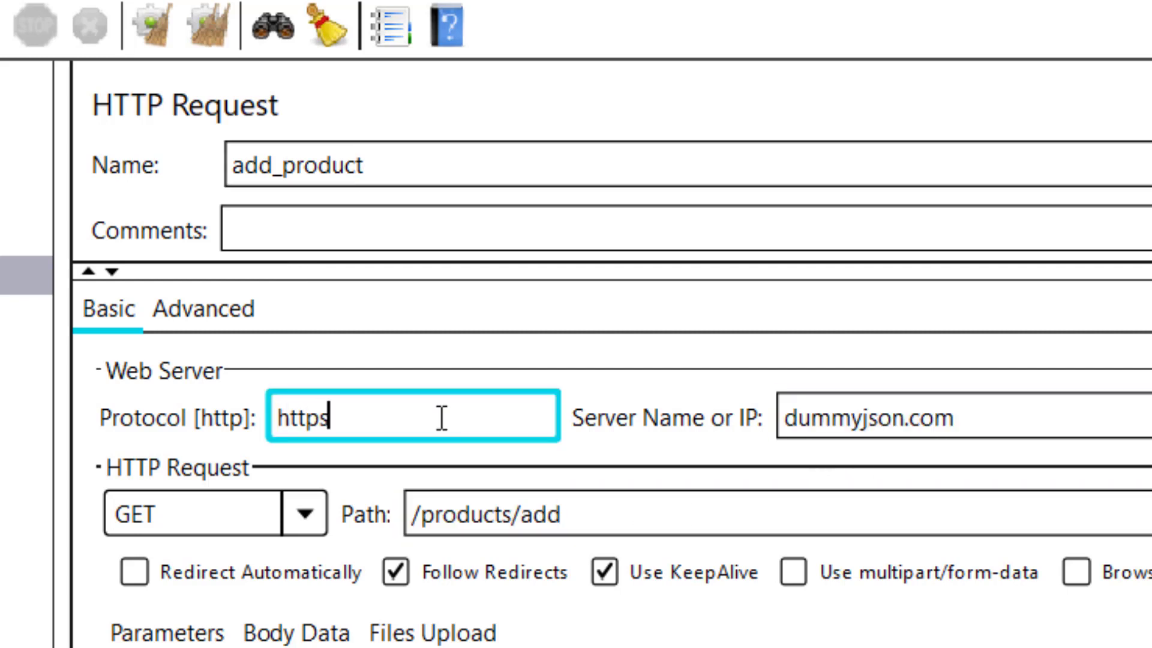
left_click(304, 513)
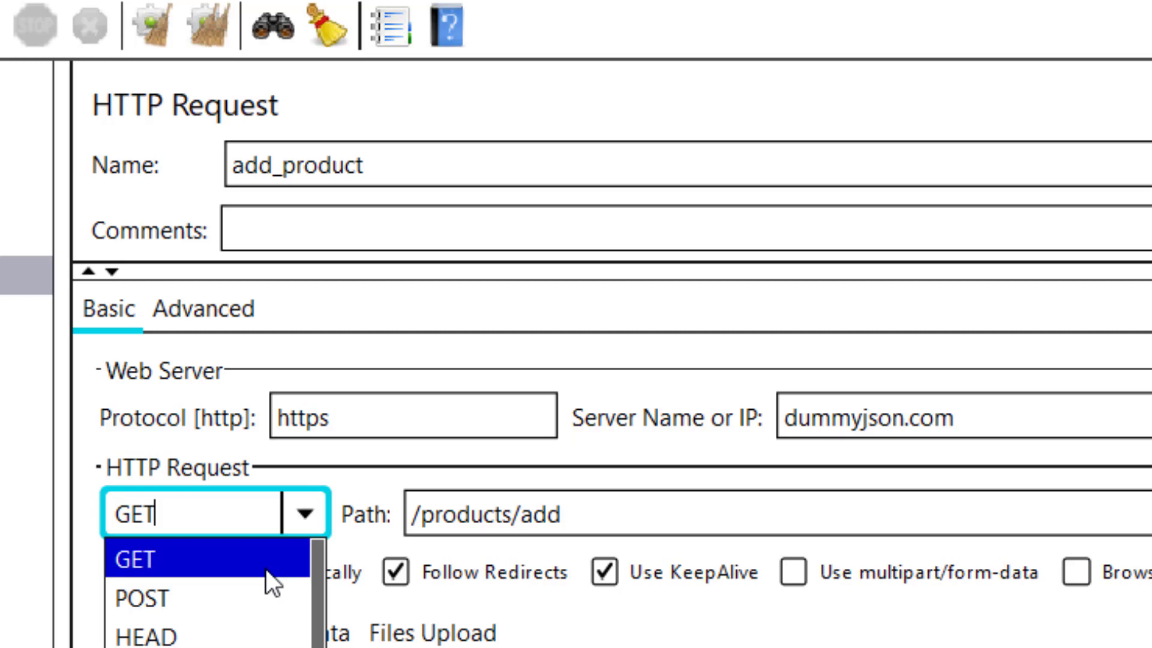
left_click(236, 599)
- Copy title: 'BMW Pencil' from the docs' add-product example into the add_product body data, enclosed in curly braces
left_click(255, 634)
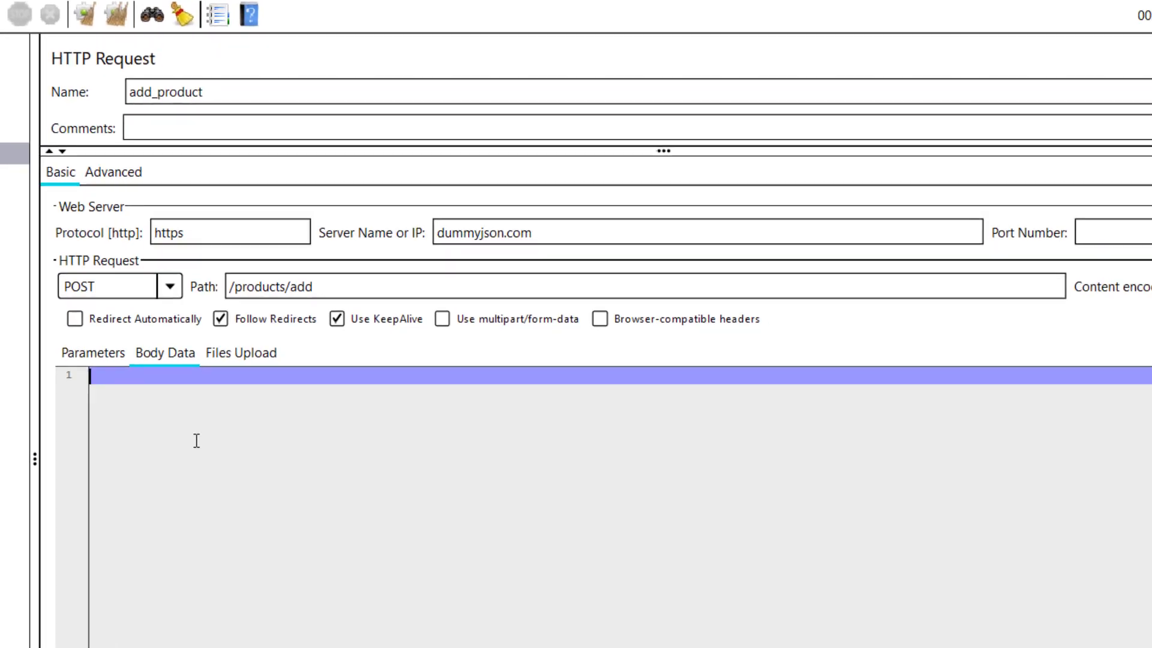
key("alt+Tab")
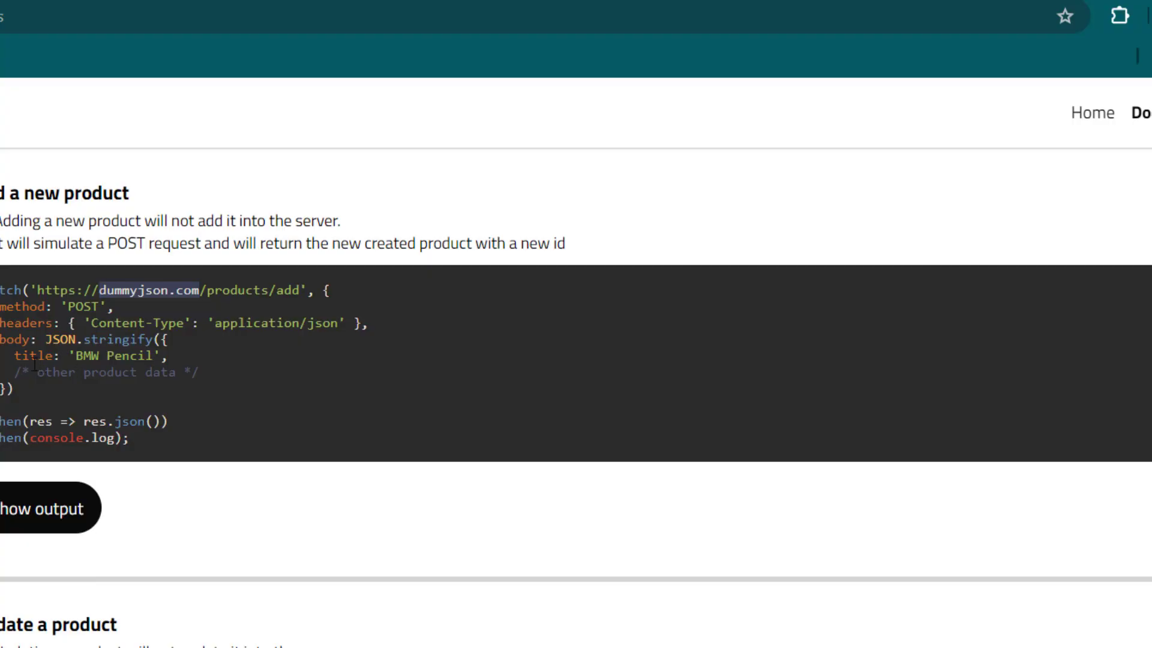
left_click_drag(14, 355, 162, 356)
key("ctrl+c")
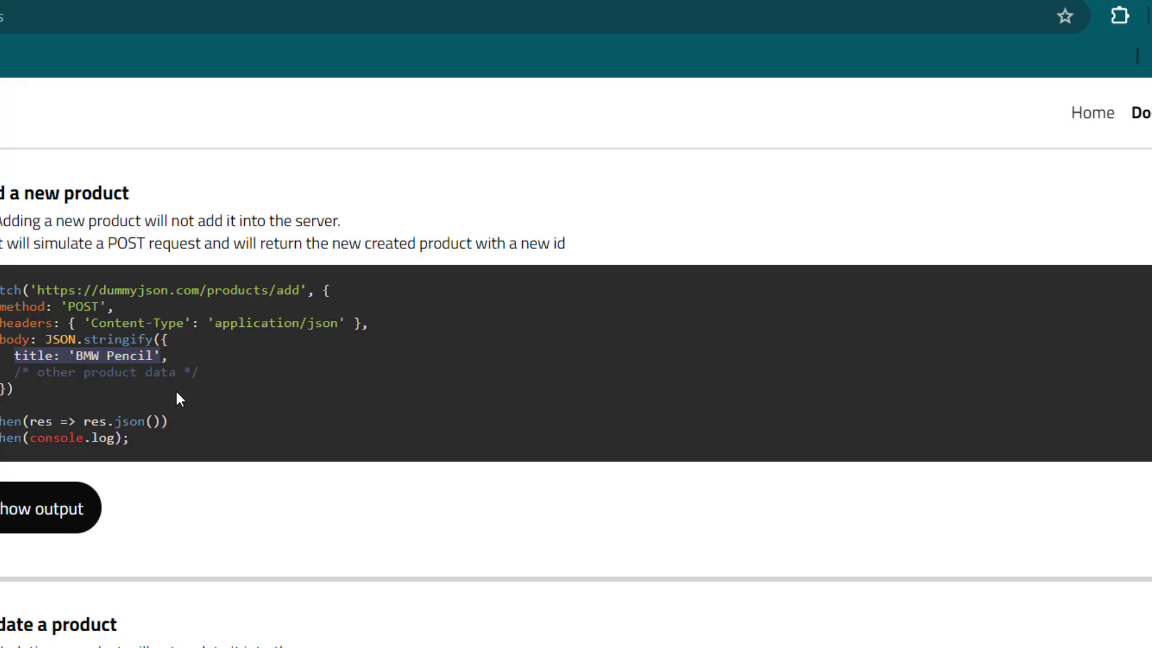
key("alt+Tab")
key("ctrl+v")
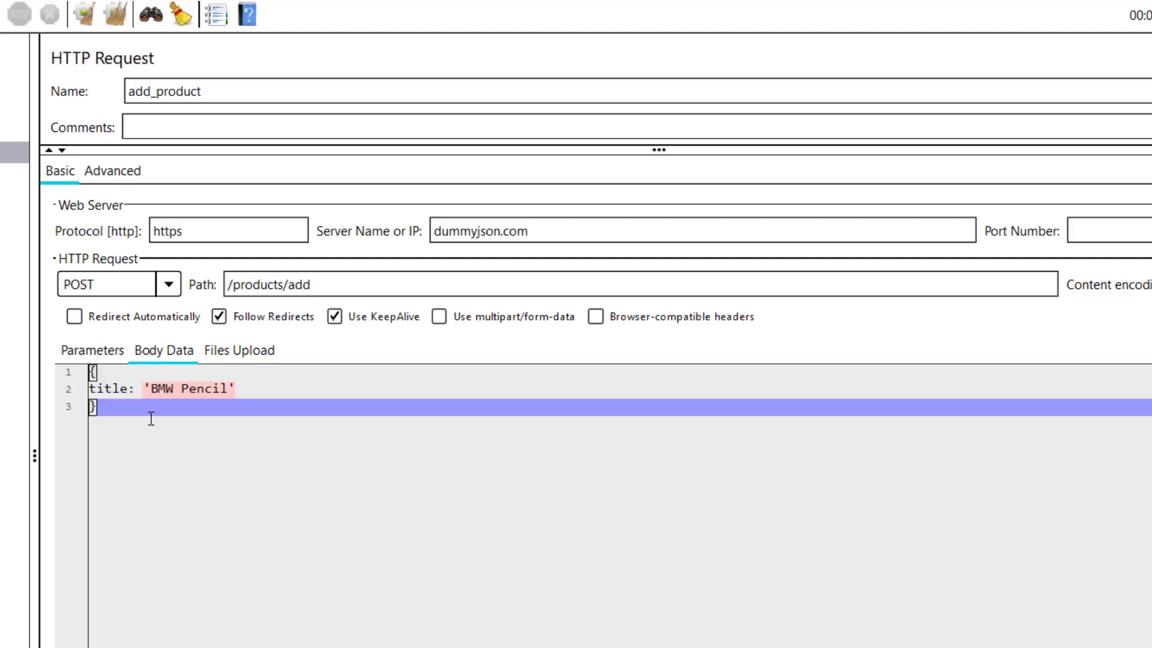
- Correct the add_product body to valid JSON with double quotes, so its line reads "title" : "BMW Pencil"
left_click(260, 387)
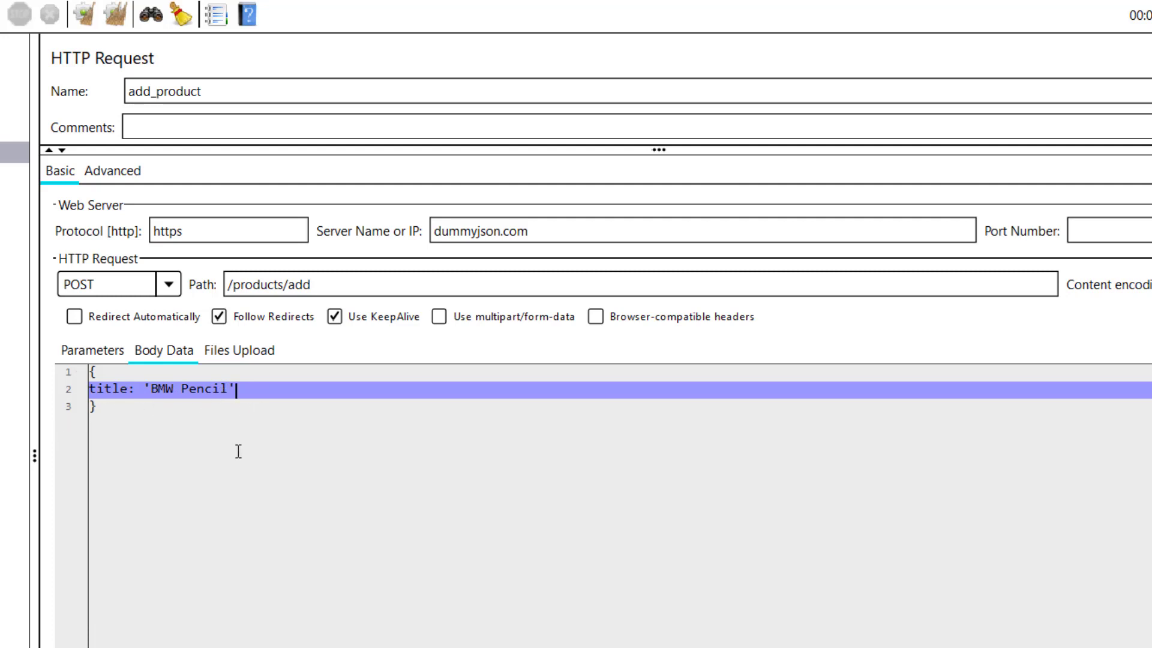
key("Home")
type("\"")
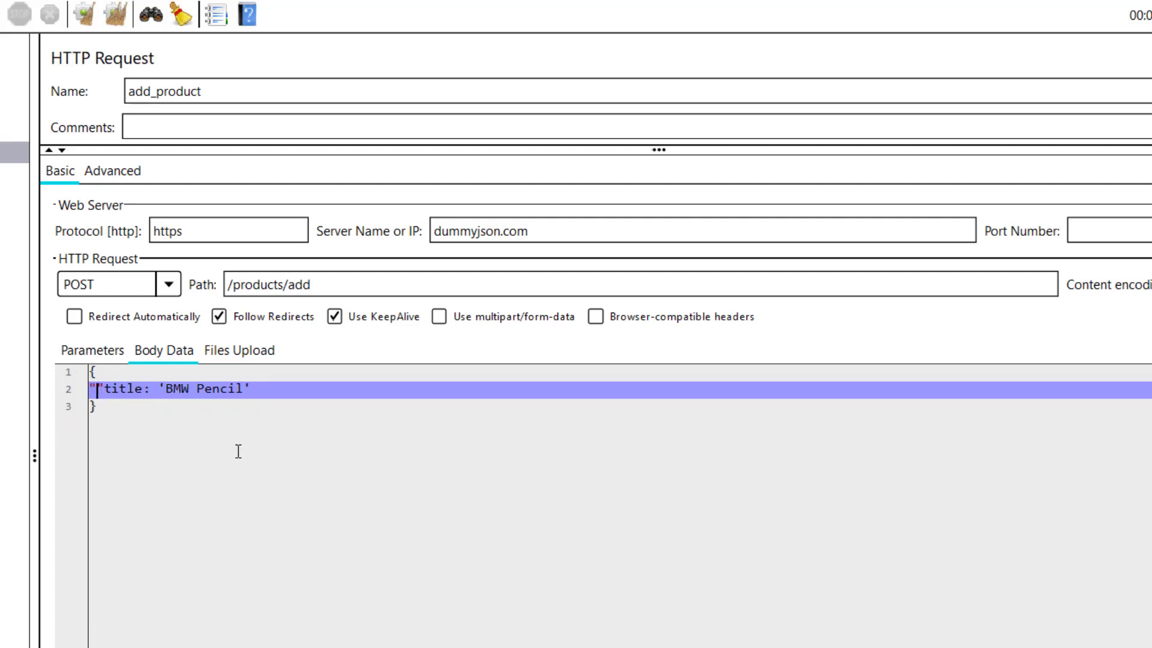
key("Delete")
key("Right")
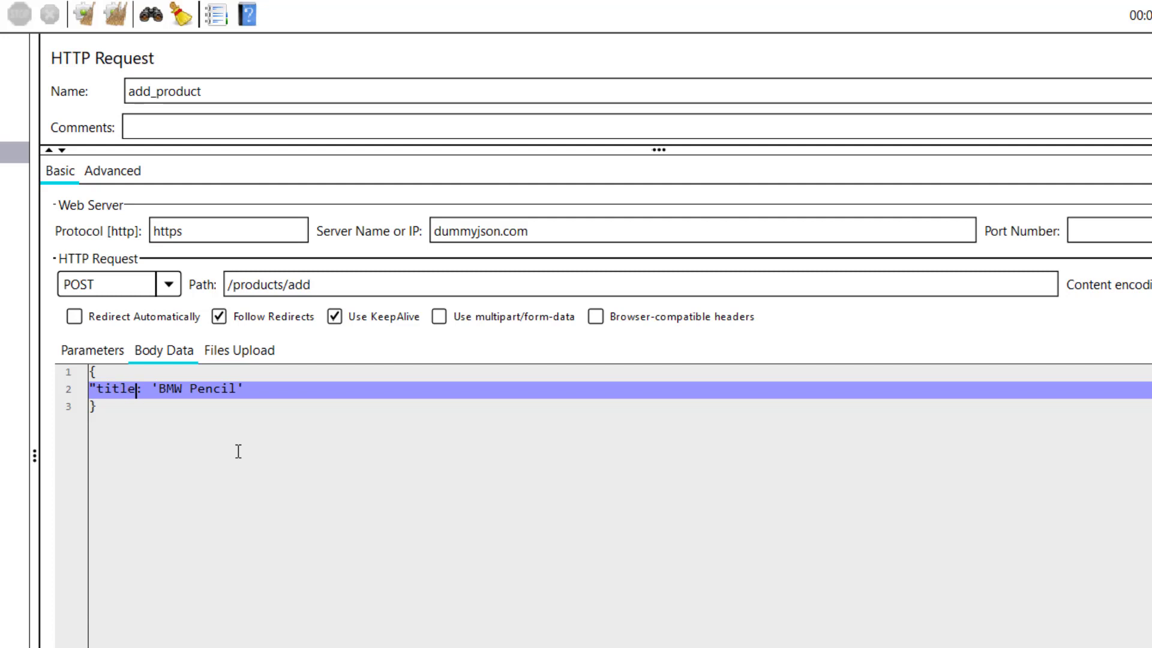
key("BackSpace")
key("BackSpace")
type("\" :")
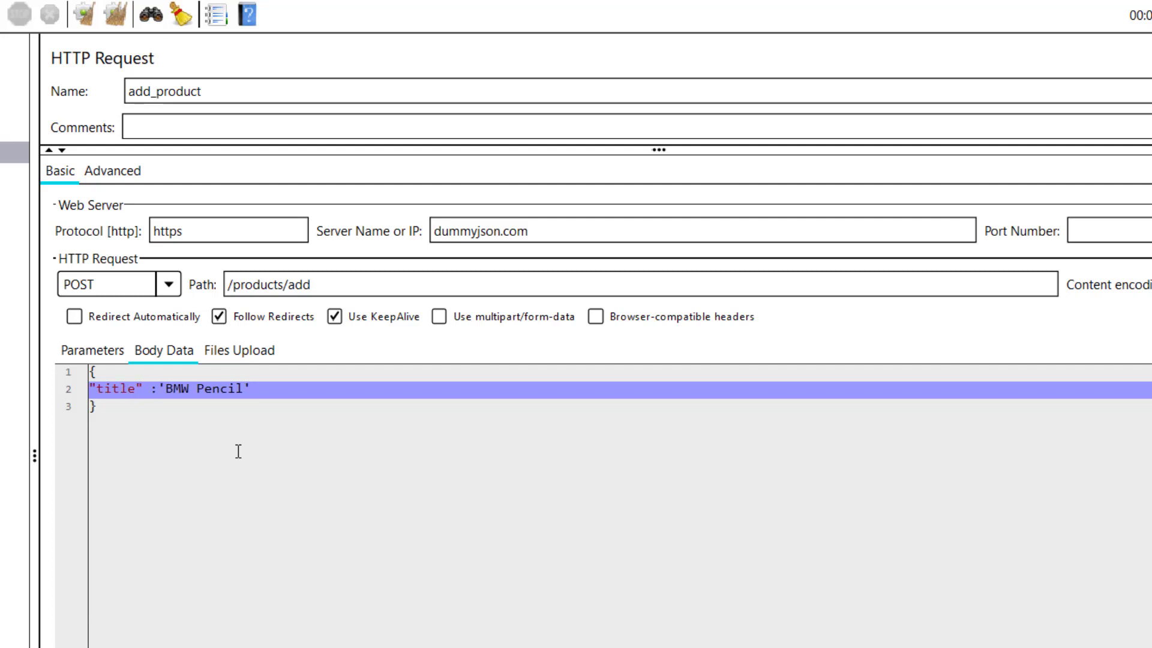
key("Delete")
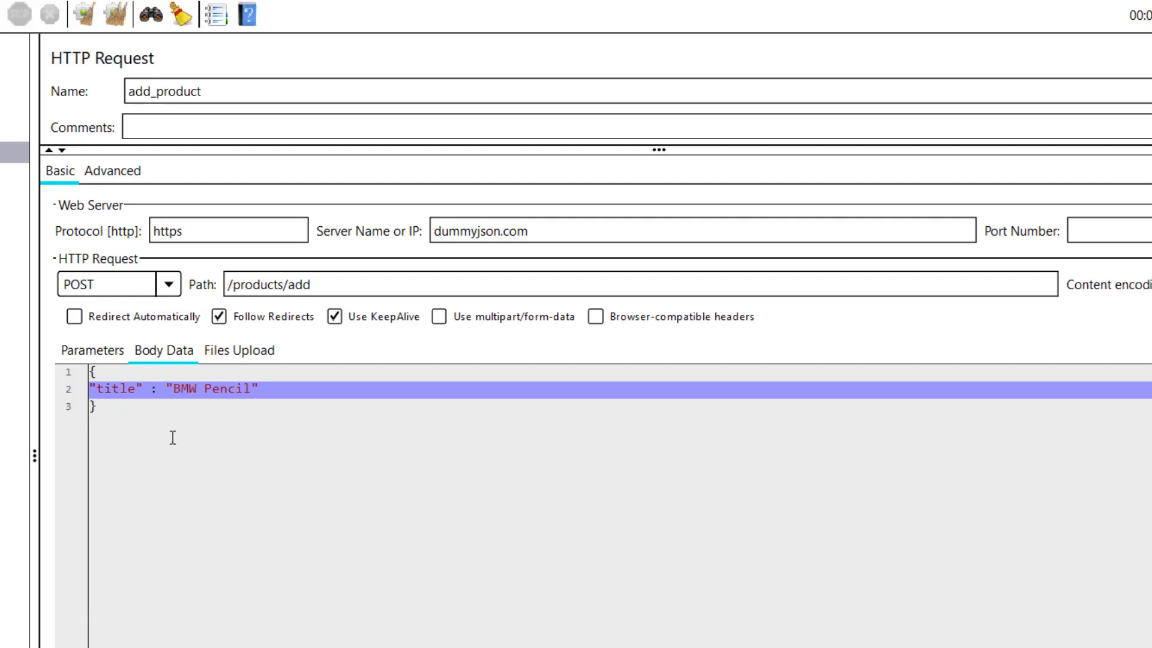
left_click(165, 433)
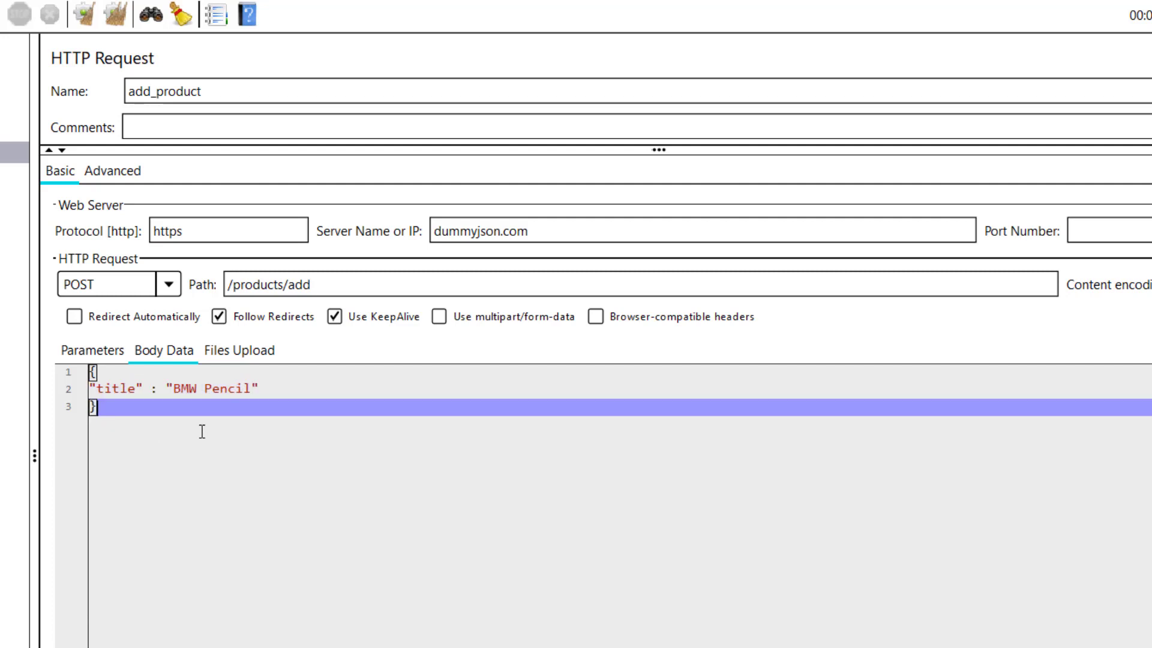
left_click_drag(142, 409, 24, 355)
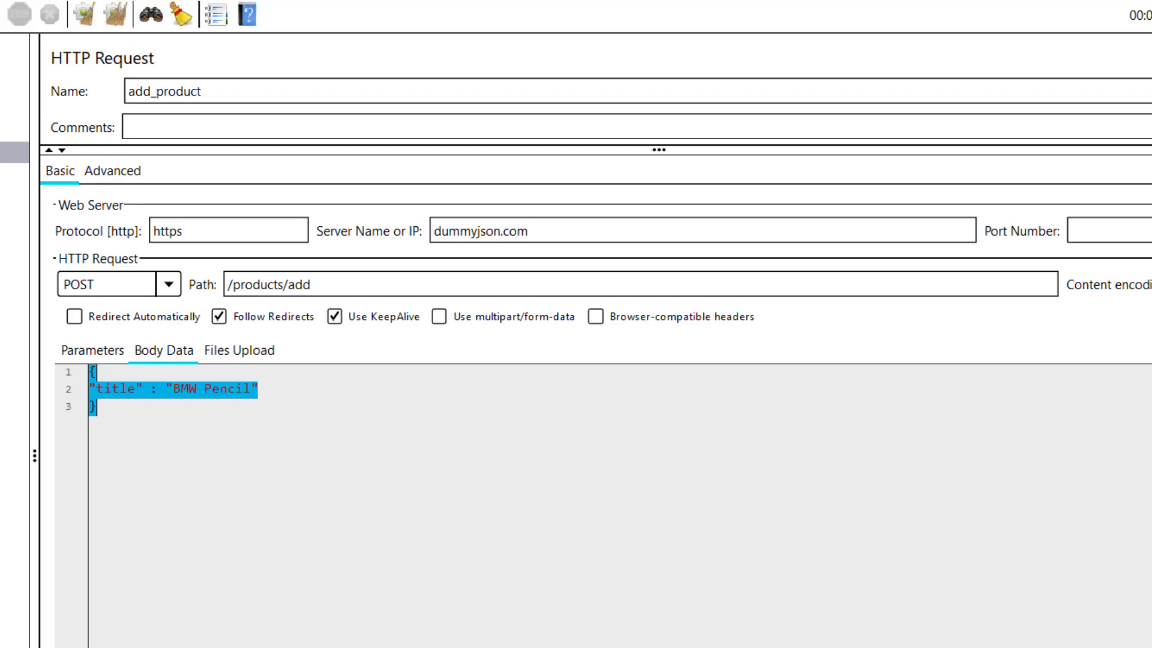
- Add an HTTP Header Manager config element under the add_product request
right_click(99, 144)
mouse_move(180, 149)
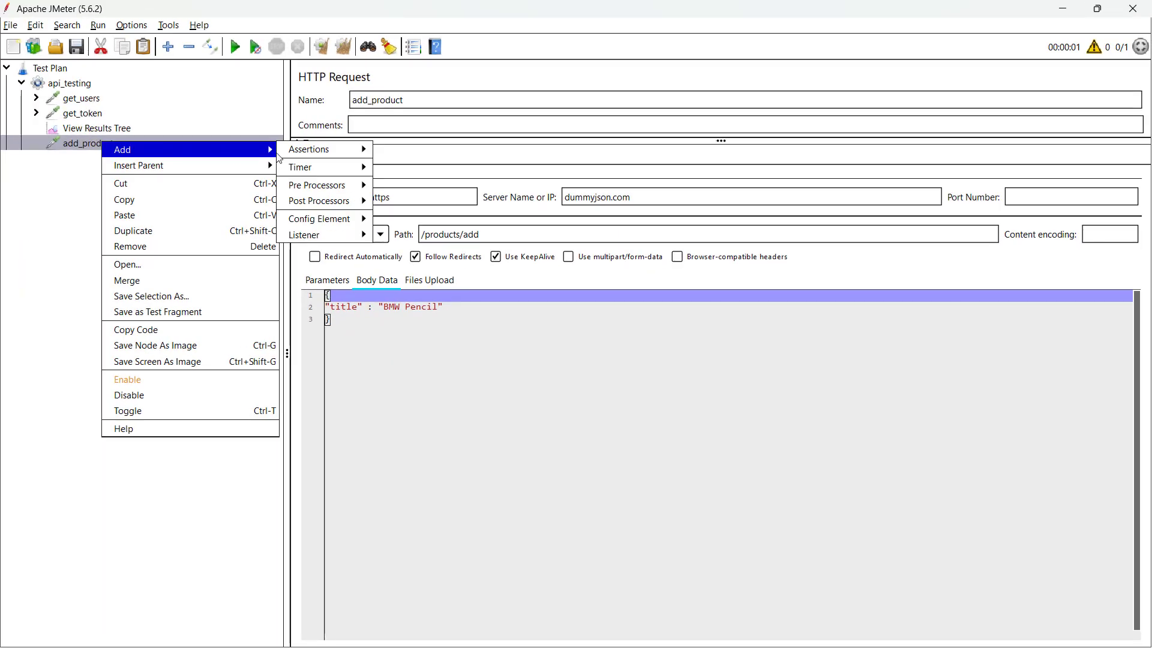
mouse_move(354, 222)
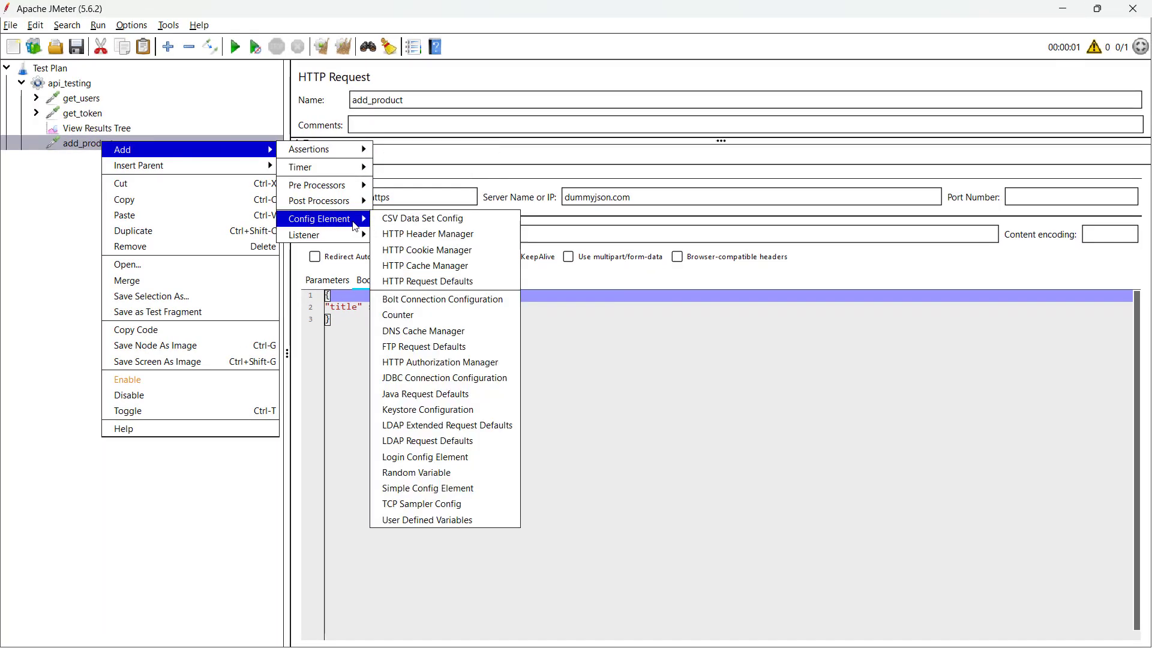
left_click(422, 235)
- Add a Content-Type header with the value application/json to add_product's HTTP Header Manager
left_click(593, 627)
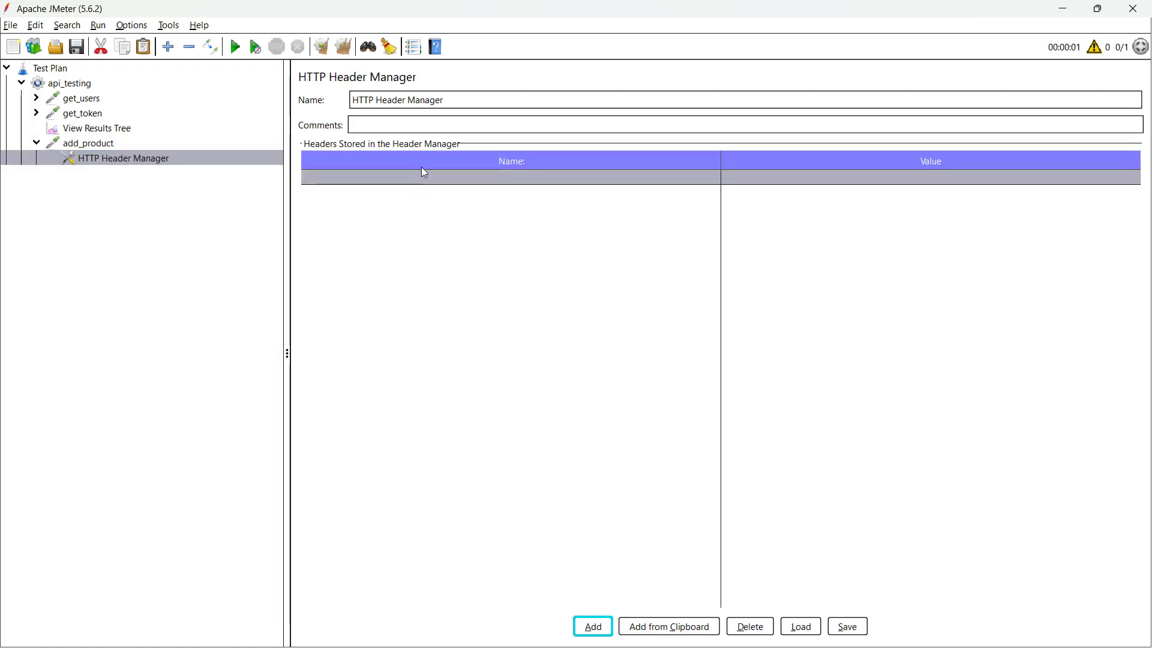
left_click(424, 180)
type("Content-Type")
key("Tab")
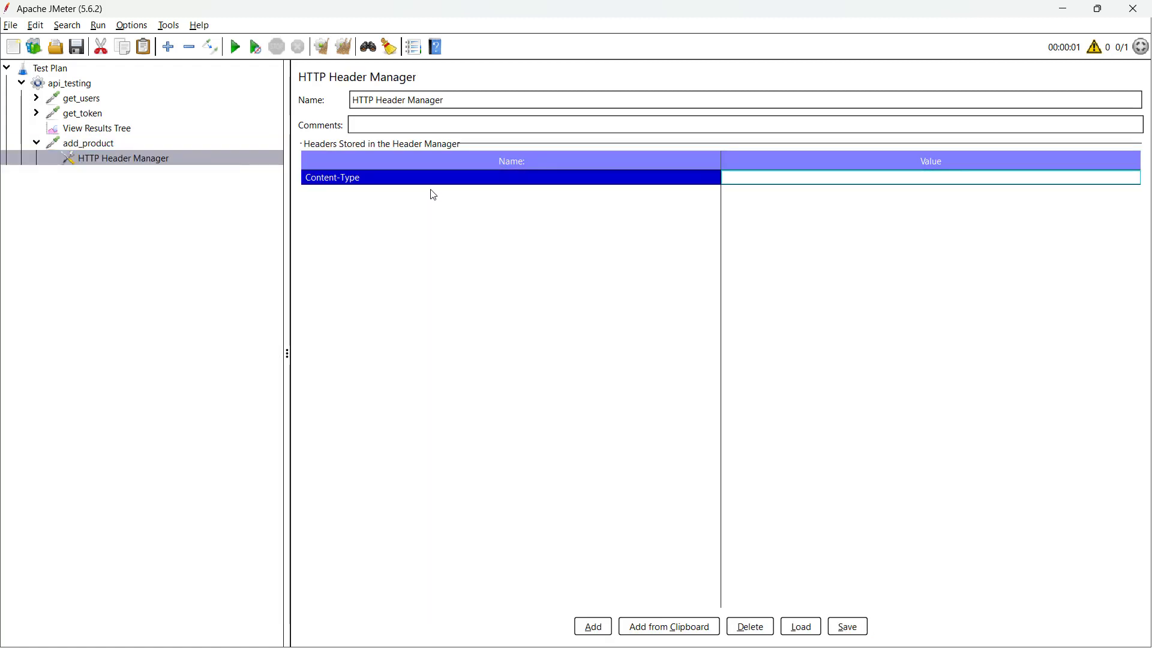
type("application/js")
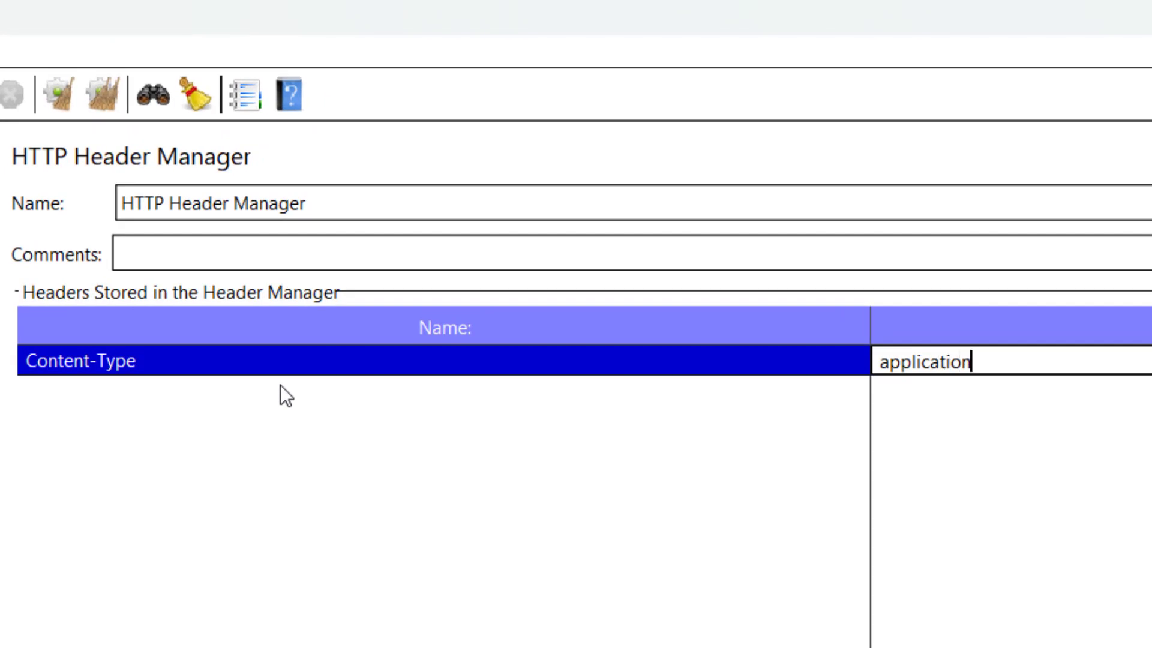
type("on")
left_click(280, 384)
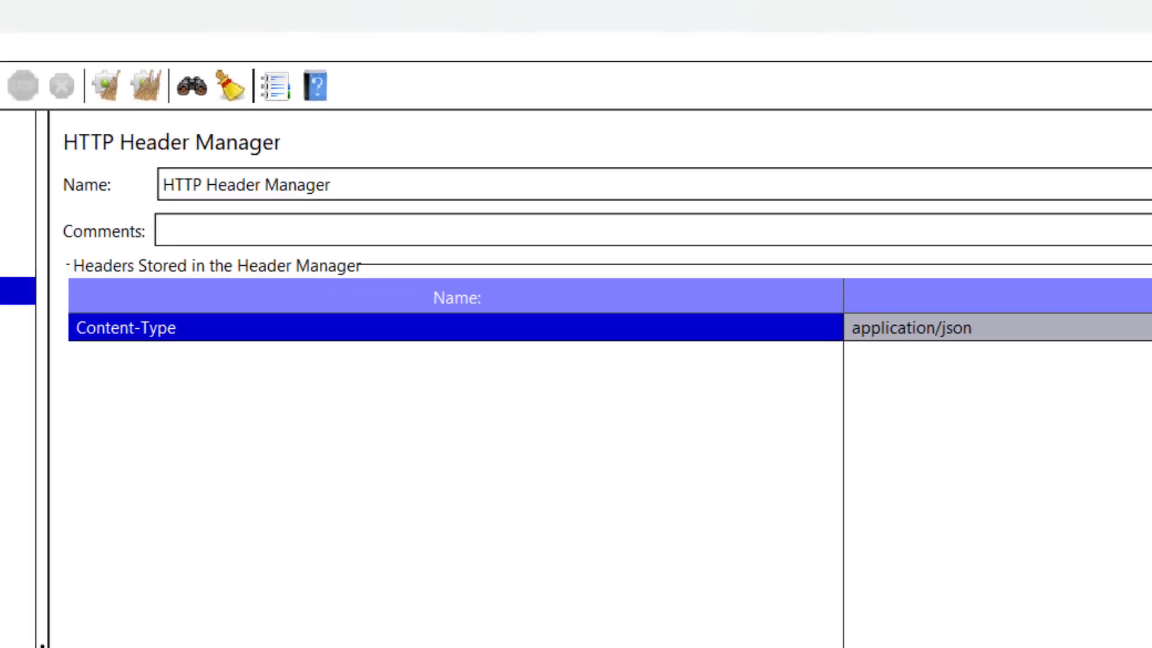
- Switch to the dummyJSON docs in the browser and compare the add_product request with the Add a new product example
left_click(92, 157)
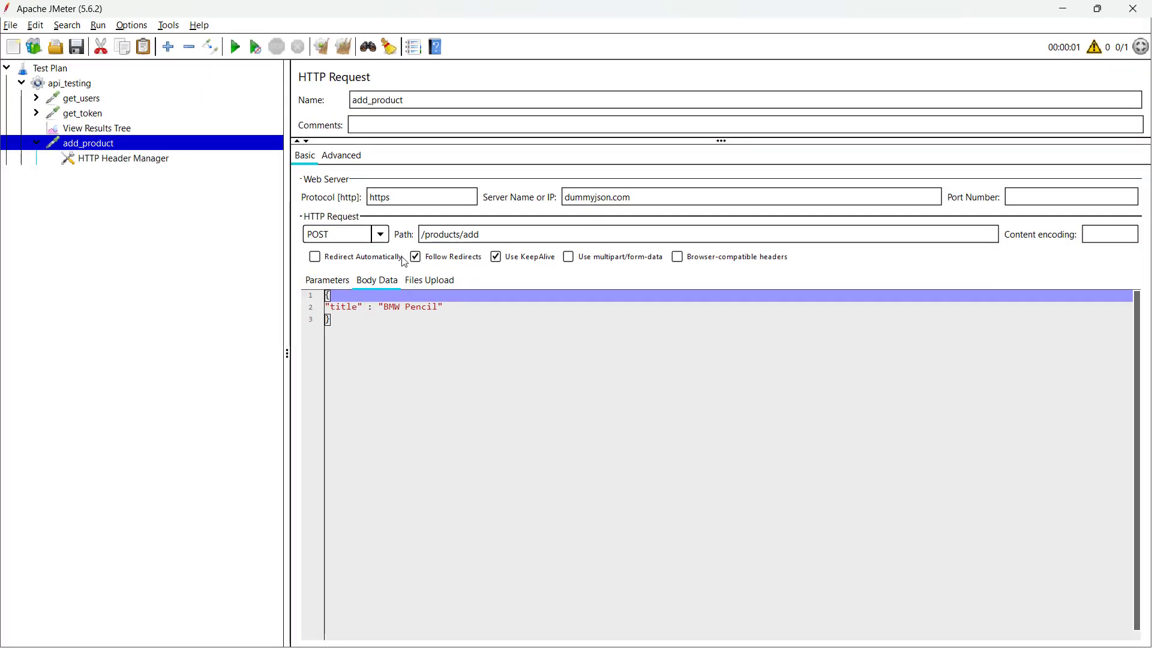
key("alt+Tab")
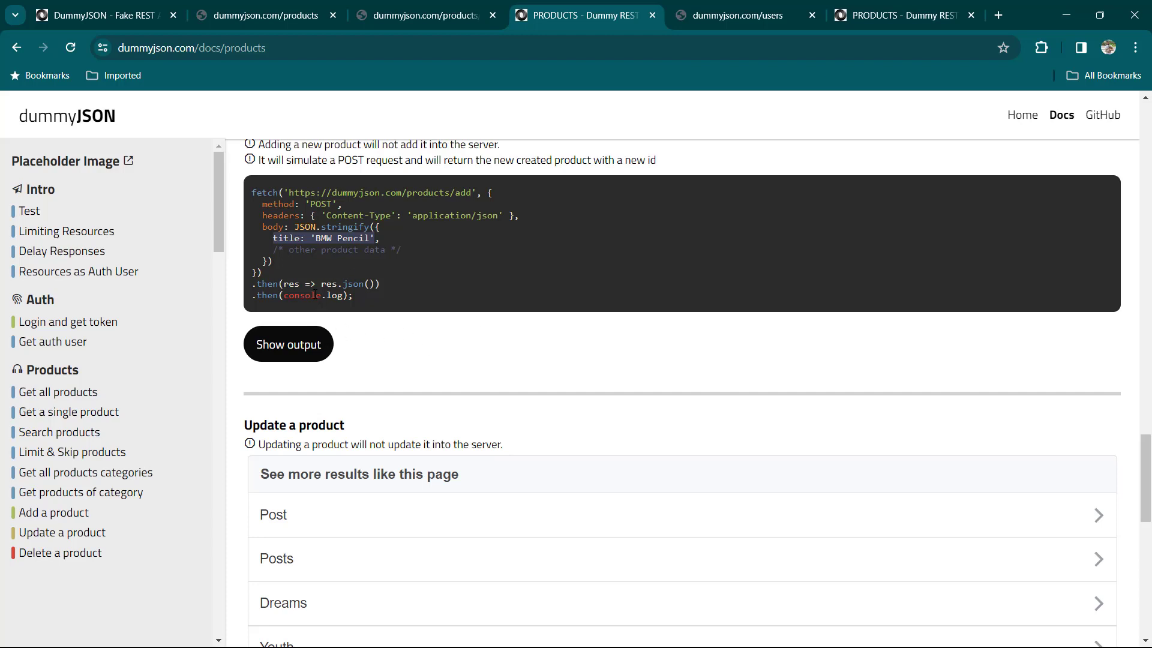
scroll(339, 282, "up", 1)
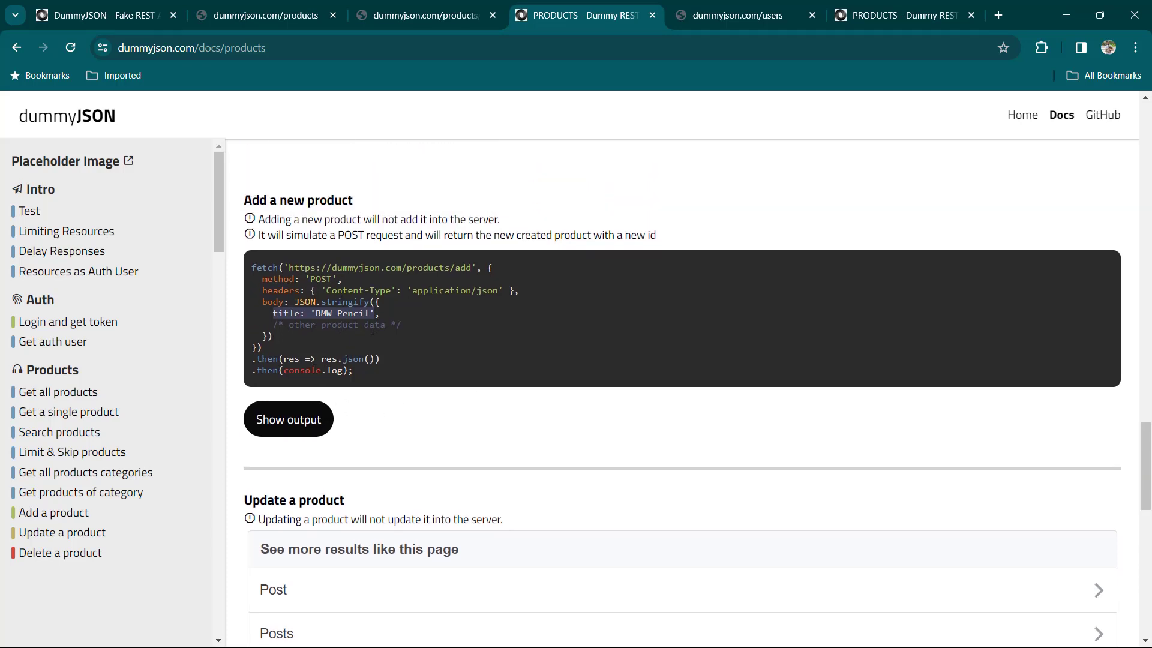
left_click(324, 294)
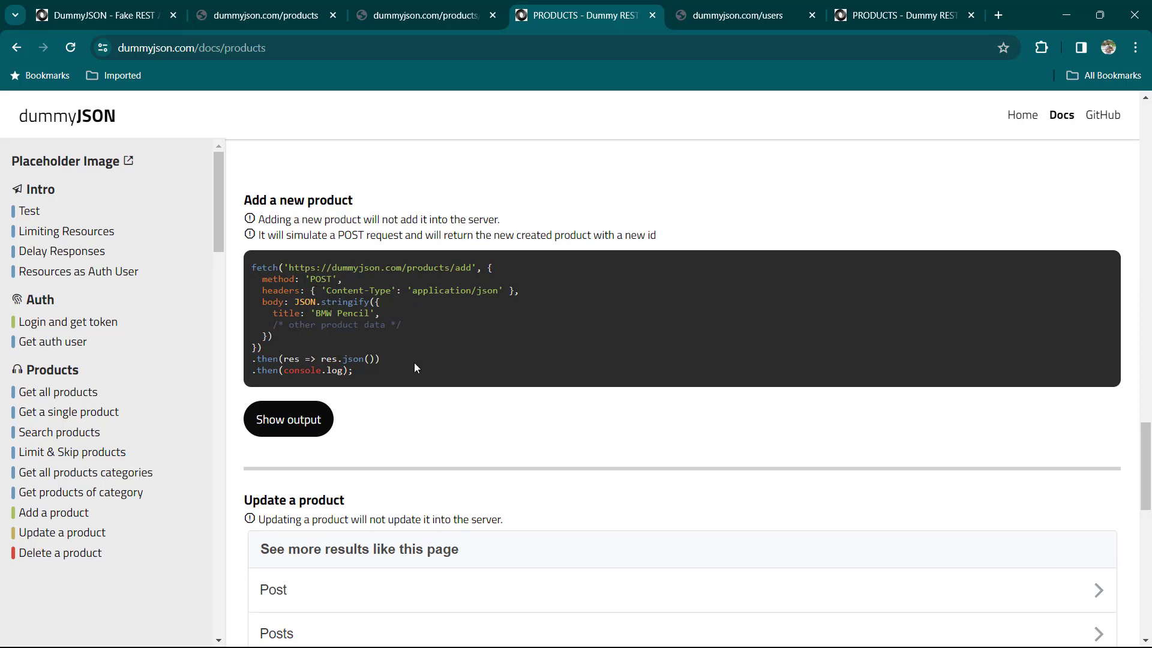
left_click_drag(414, 362, 257, 271)
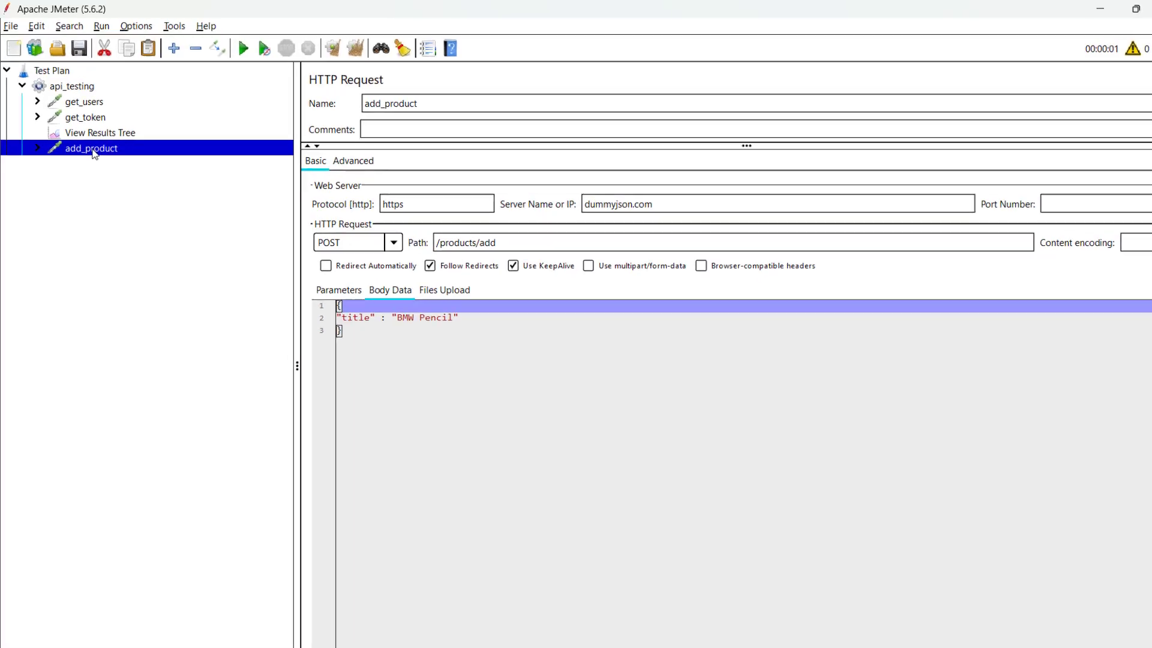
- Move the add_product request directly above View Results Tree in the test plan and run the test
left_click_drag(91, 149, 88, 124)
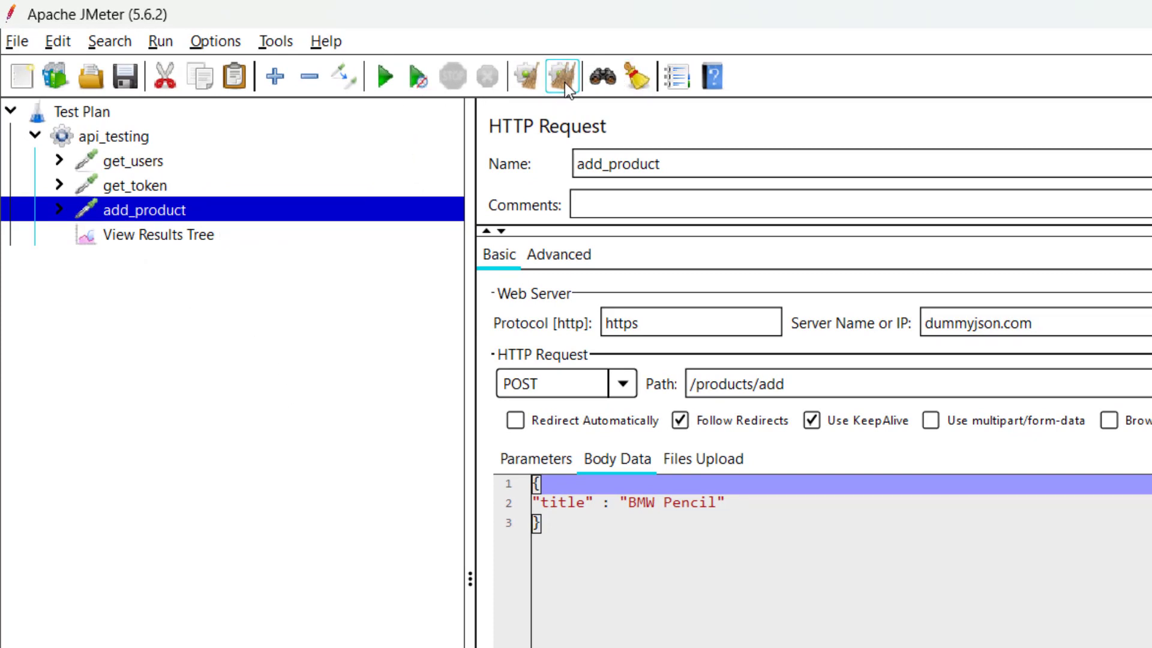
left_click(384, 77)
- Check the get_users, get_token and add_product samples and their response bodies in View Results Tree
key("Down")
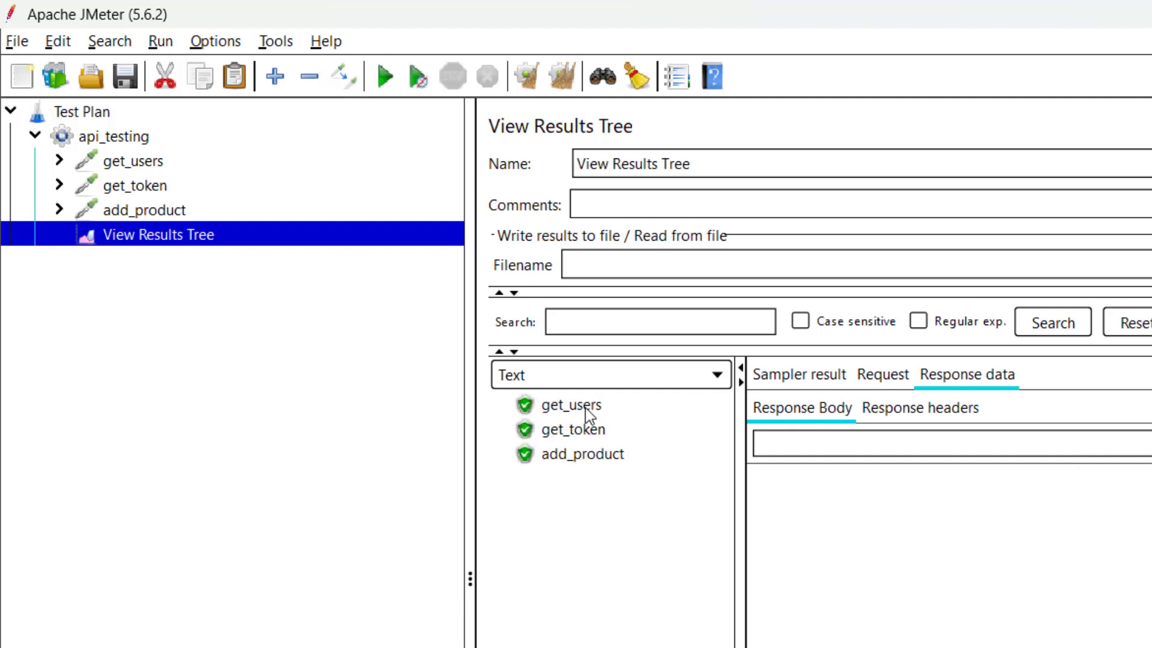
left_click(528, 413)
left_click(581, 434)
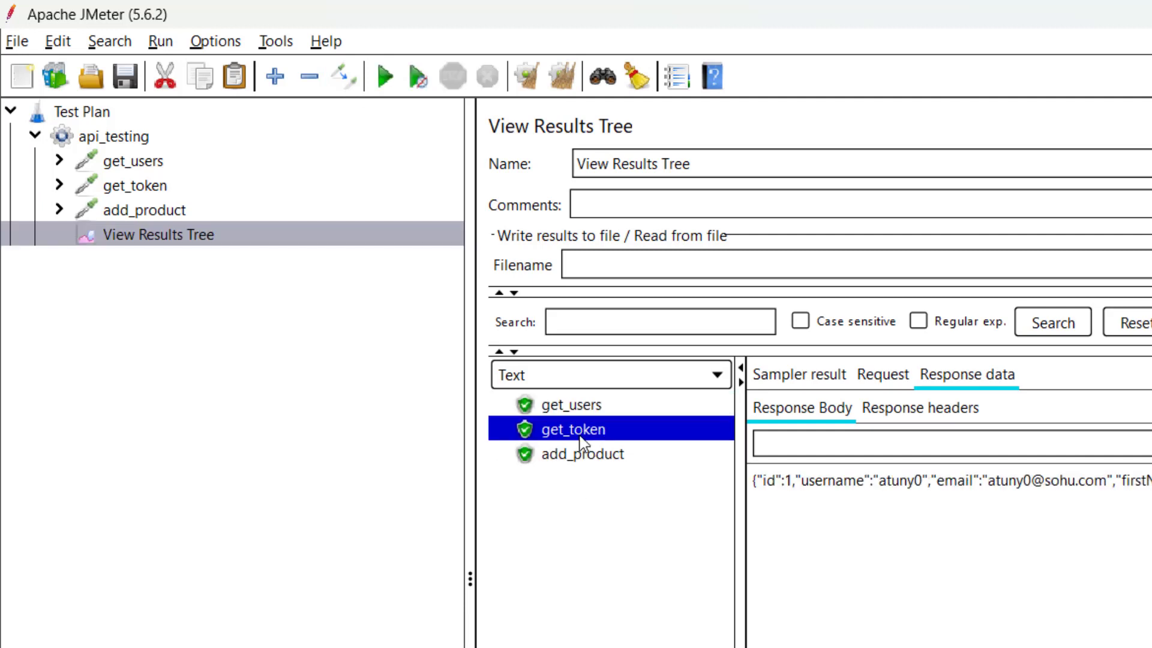
left_click(604, 455)
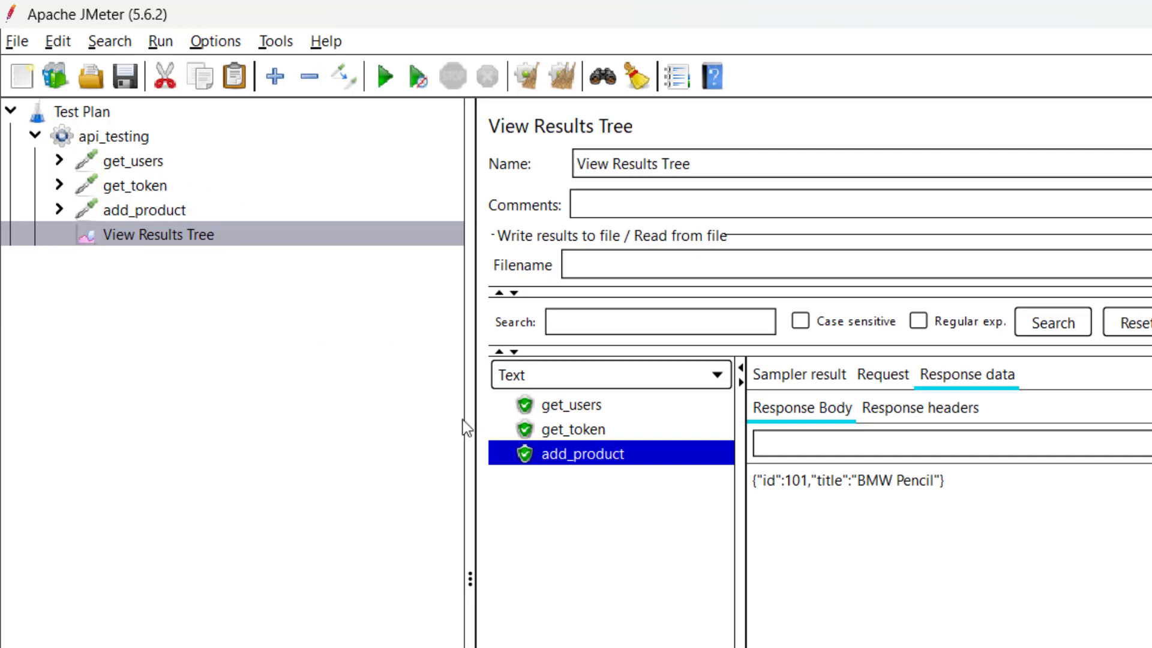
- Check the variable name and JSON path expression in get_token's JSON Extractor
left_click(61, 187)
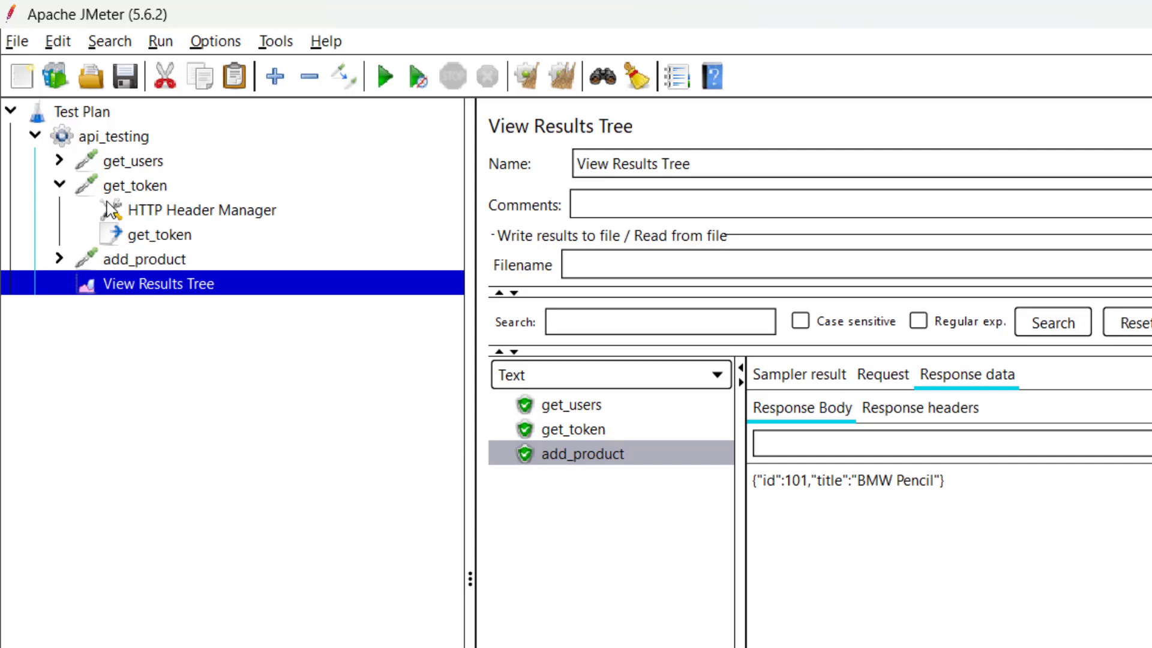
left_click(166, 240)
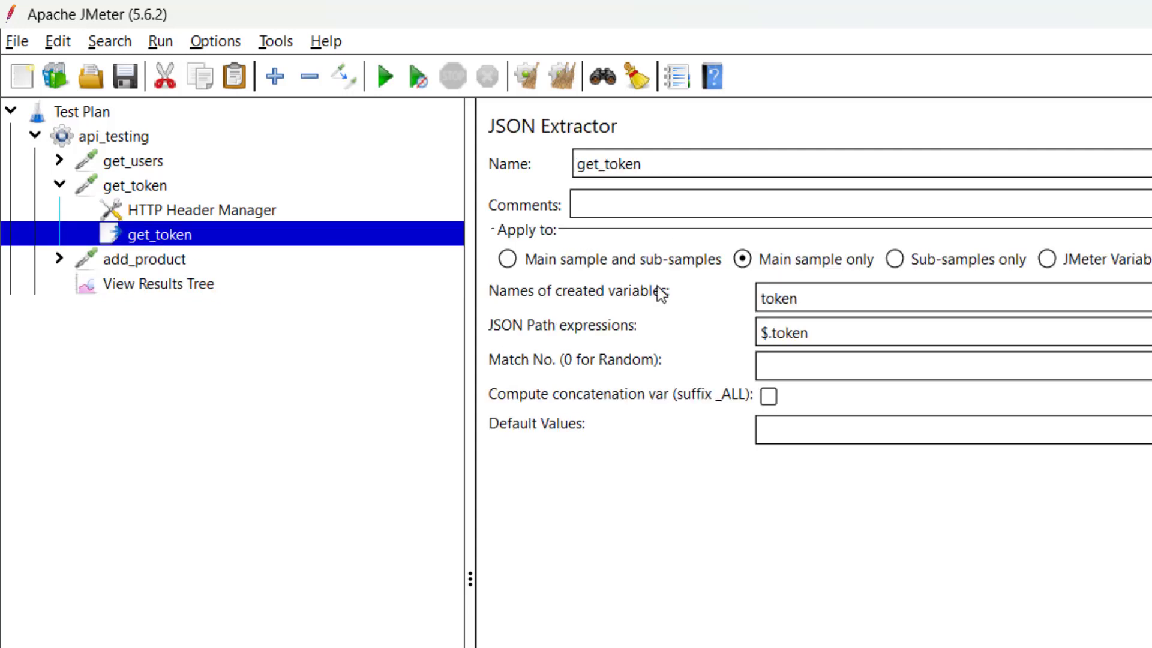
- Switch to the dummyJSON docs in the browser and copy the /auth/me path from the Get current auth user example
key("alt+Tab")
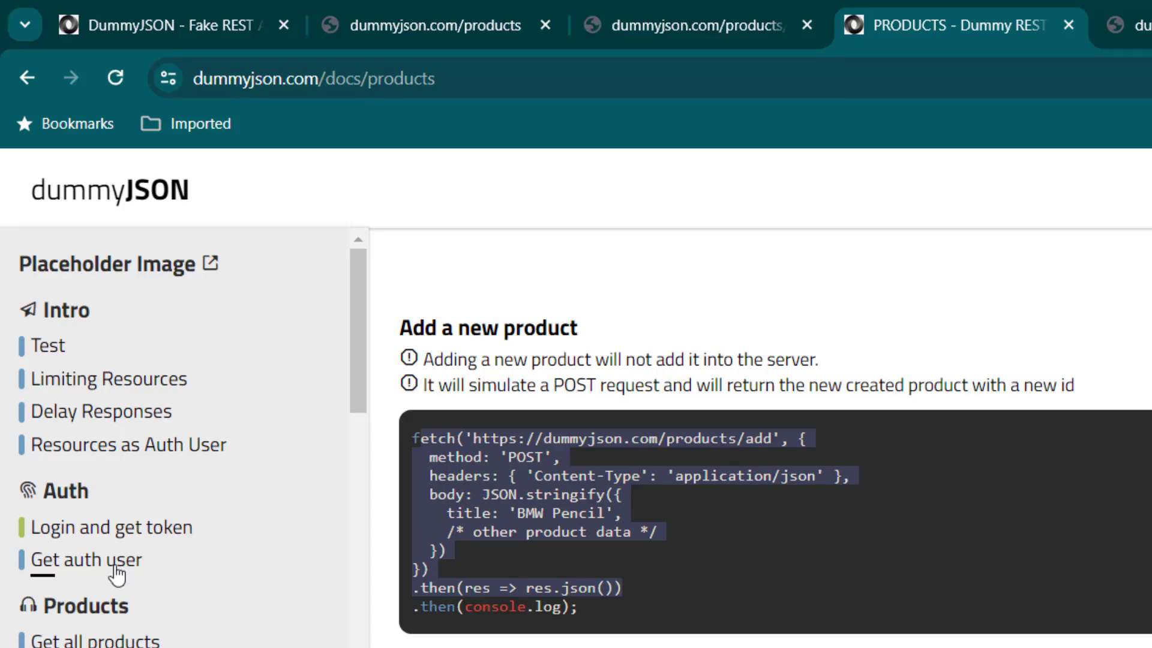
left_click(114, 567)
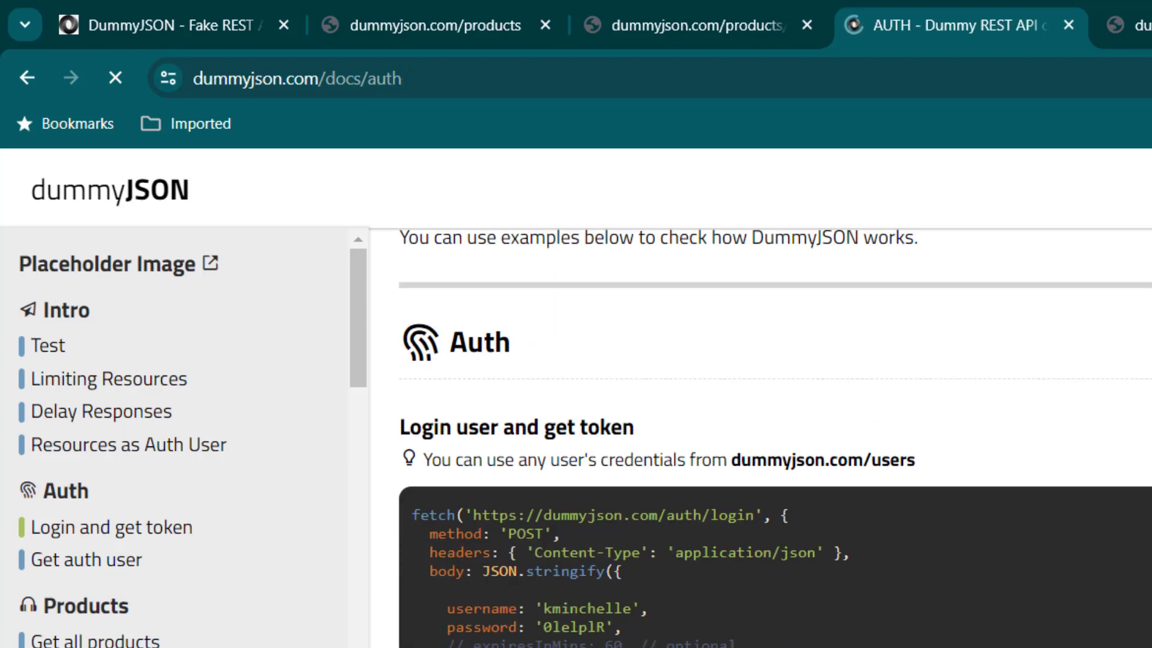
scroll(588, 509, "down", 5)
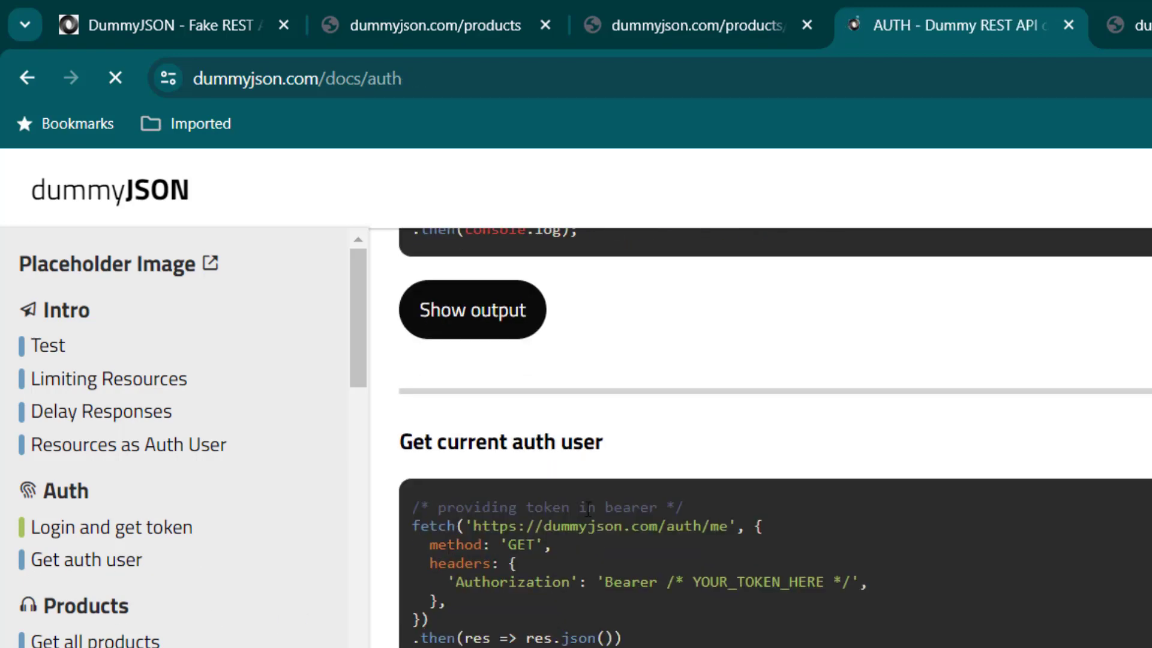
scroll(624, 462, "down", 1)
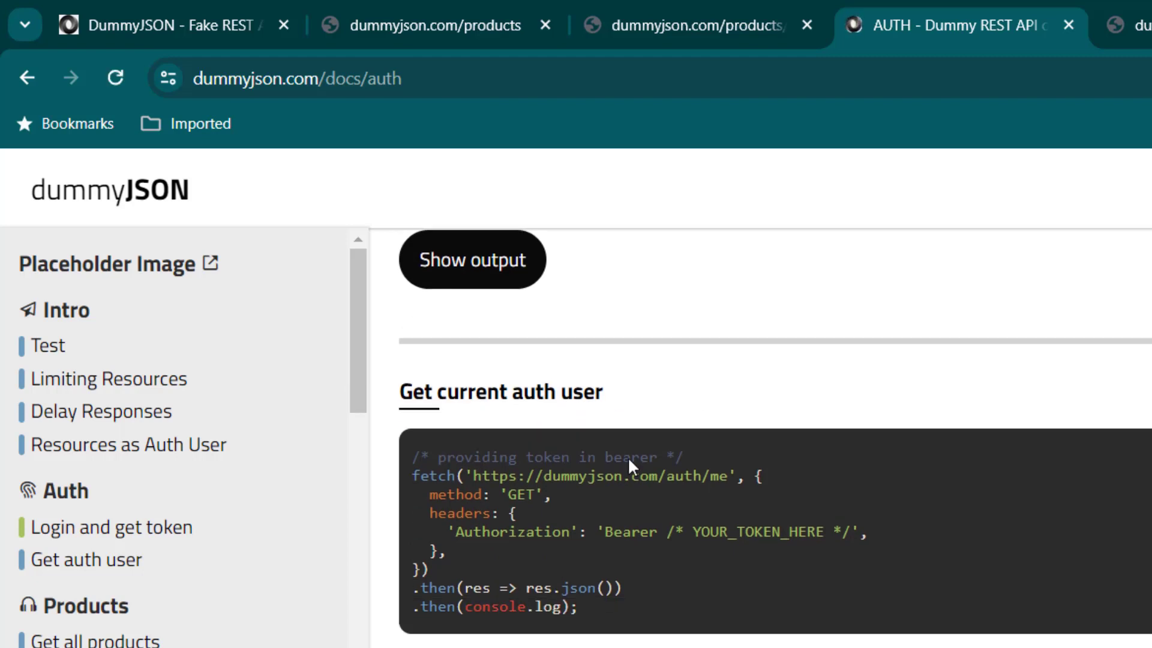
scroll(606, 459, "down", 1)
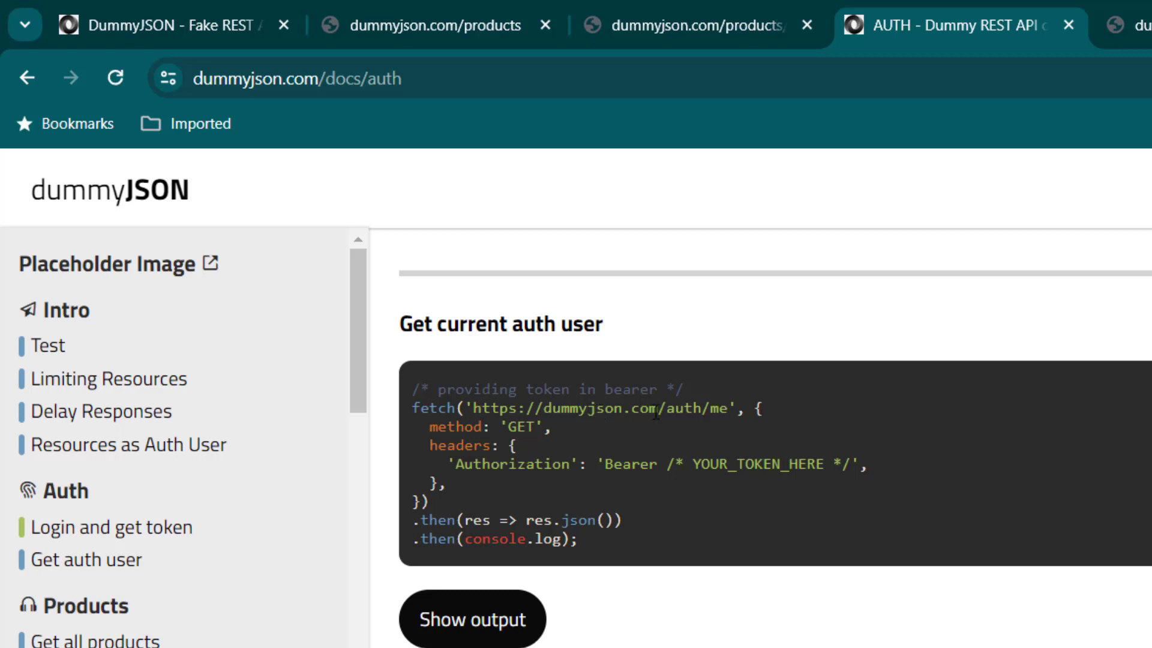
left_click_drag(660, 410, 731, 409)
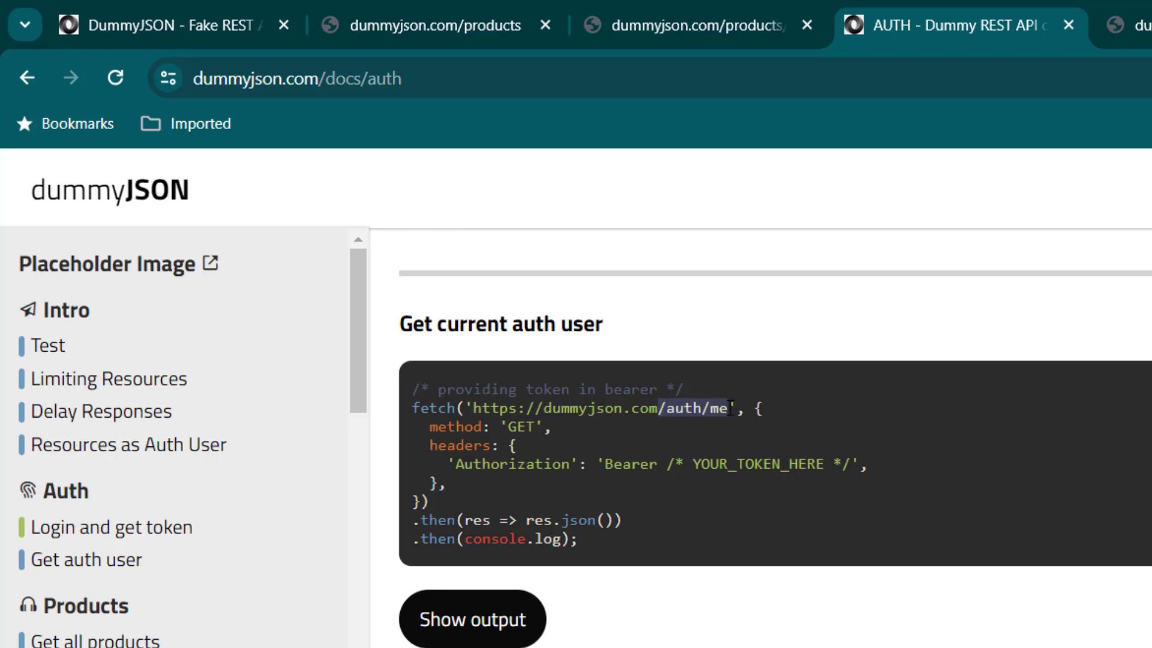
right_click(682, 408)
left_click(739, 433)
- Switch back to JMeter and add an HTTP Request named validate_token to the api_testing thread group
key("alt+Tab")
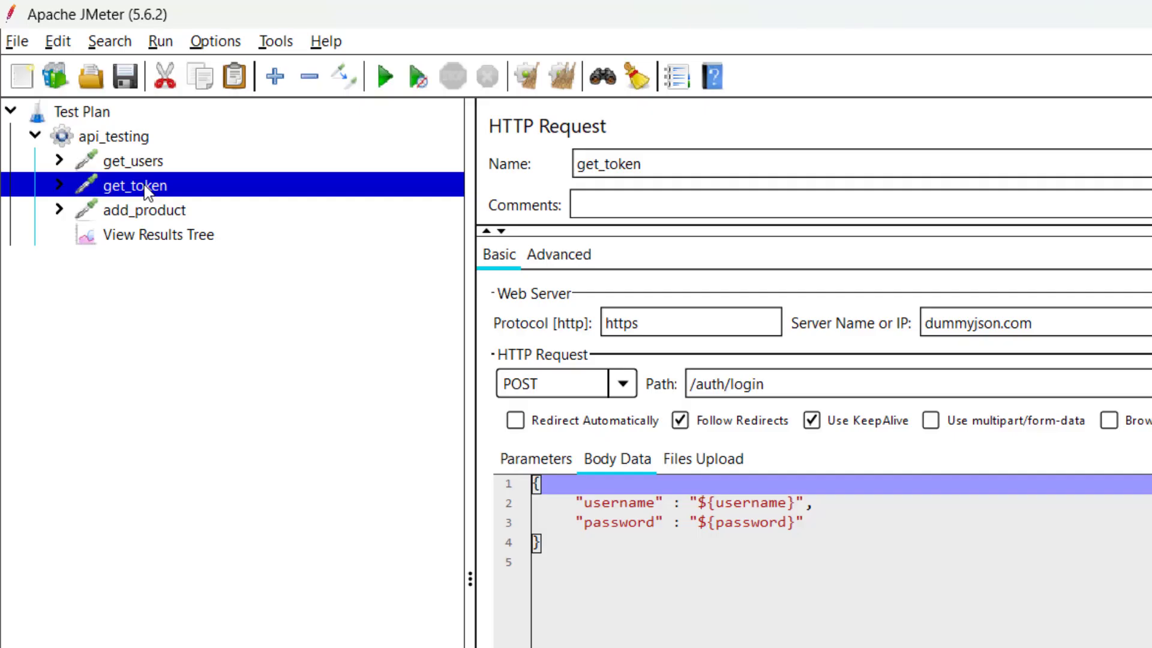
left_click(168, 138)
right_click(169, 139)
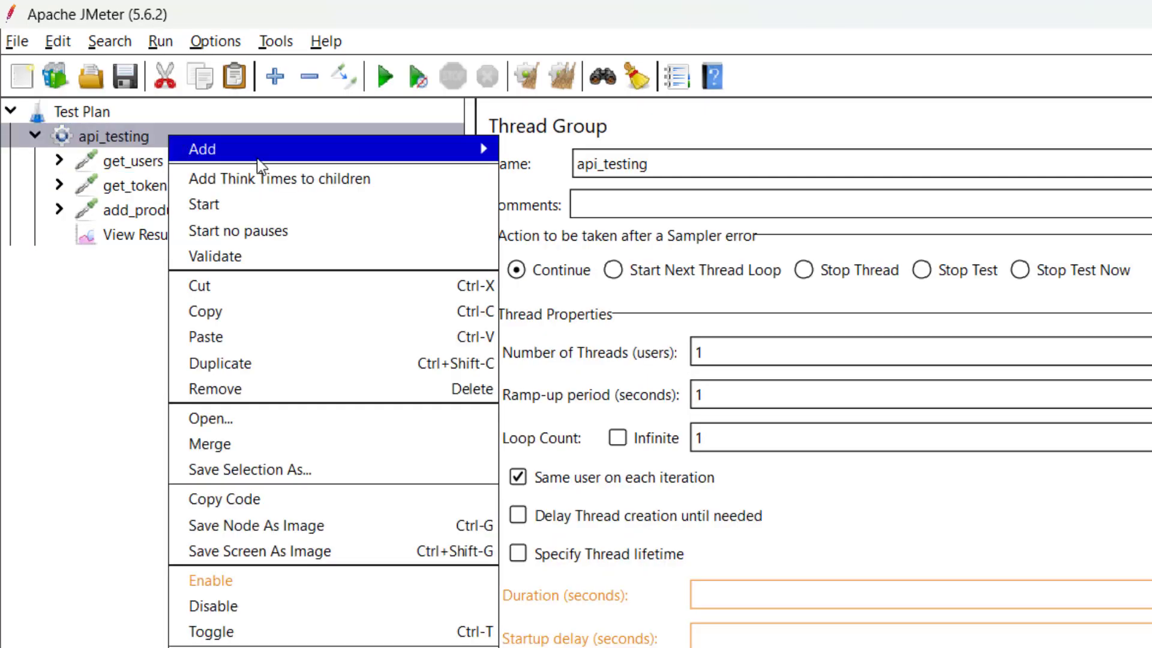
mouse_move(257, 158)
mouse_move(562, 155)
left_click(735, 175)
left_click_drag(740, 160, 521, 169)
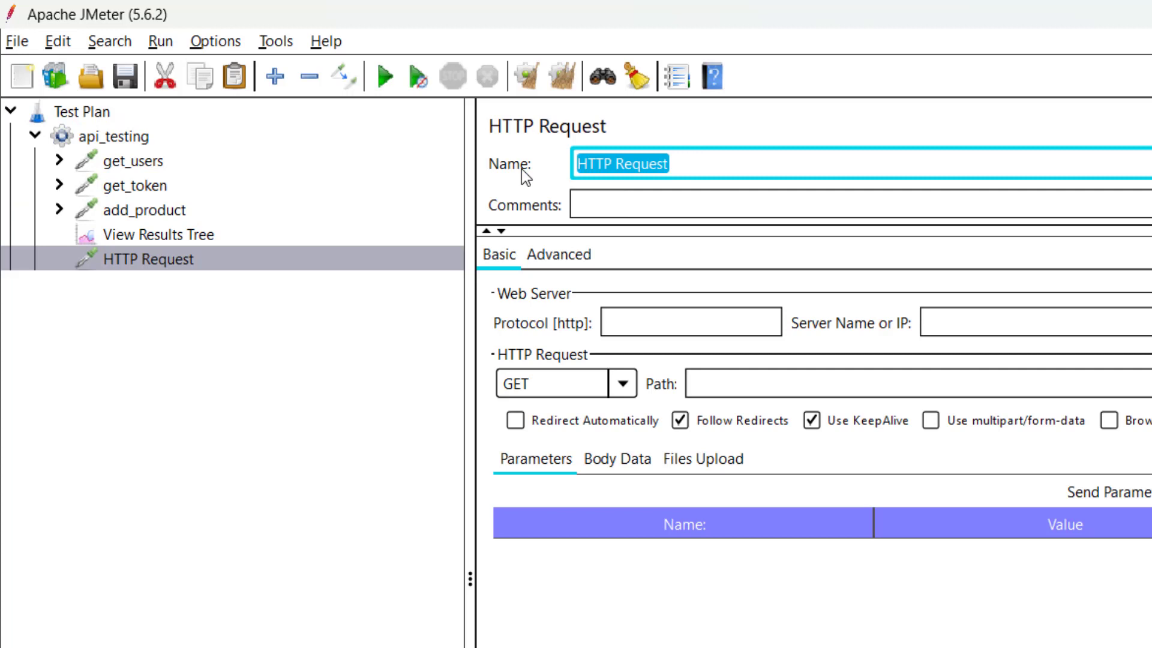
type("validate_tok")
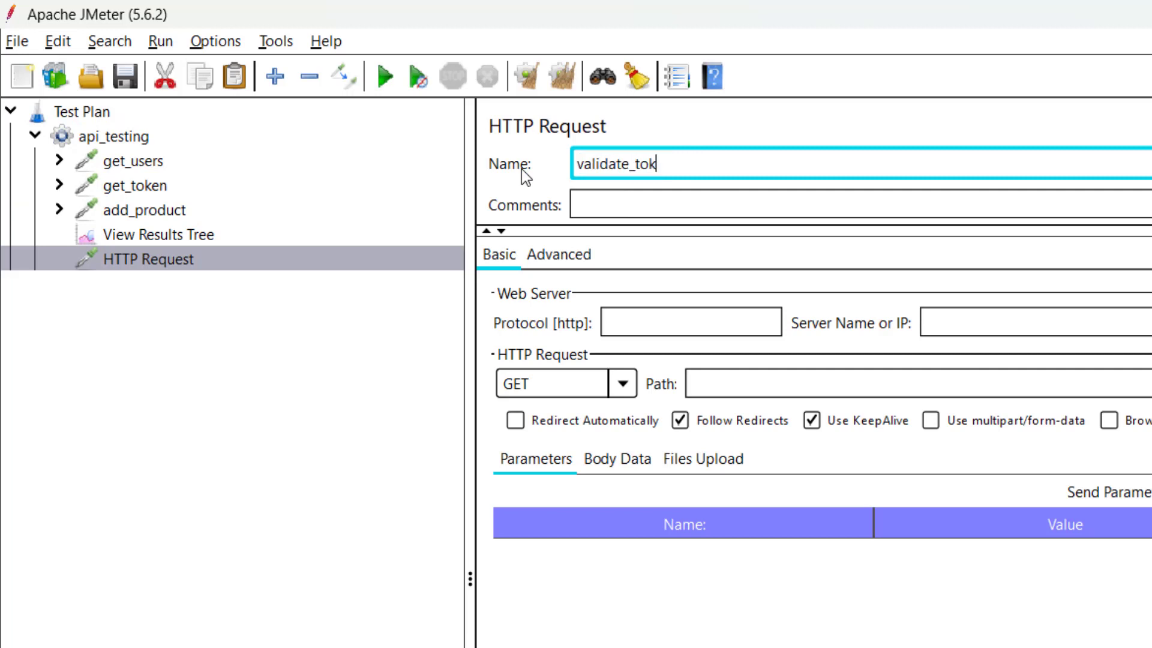
type("en")
- Set validate_token's protocol to https, its server name to dummyjson.com and its path to /auth/me
left_click(709, 333)
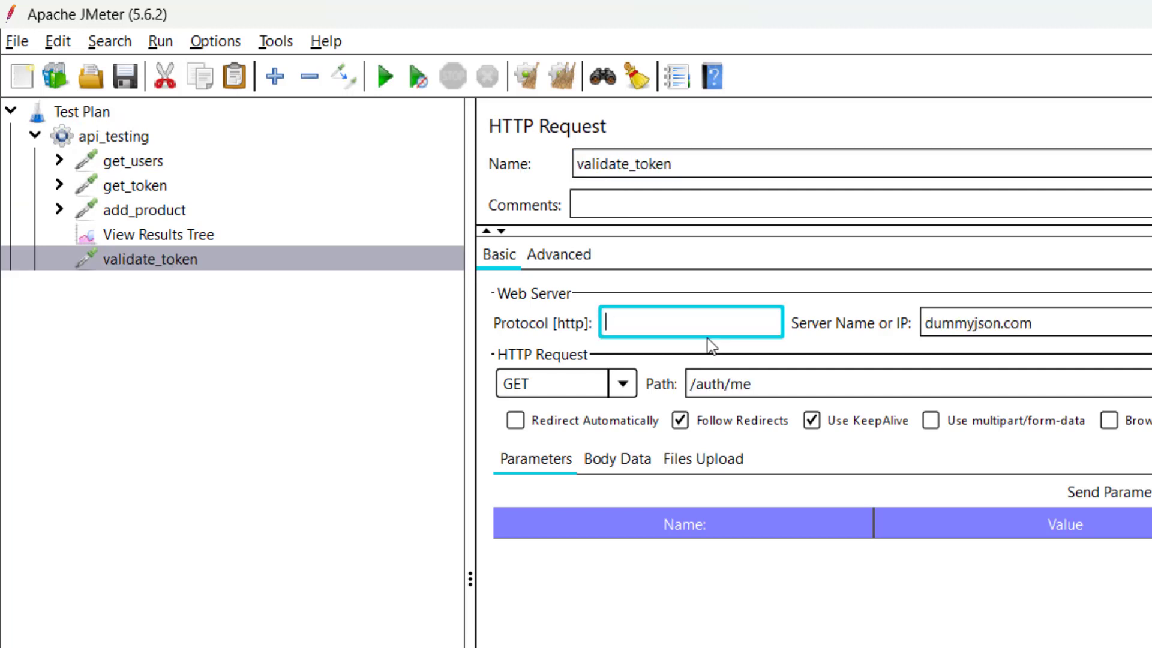
type("https")
left_click_drag(1086, 325, 926, 324)
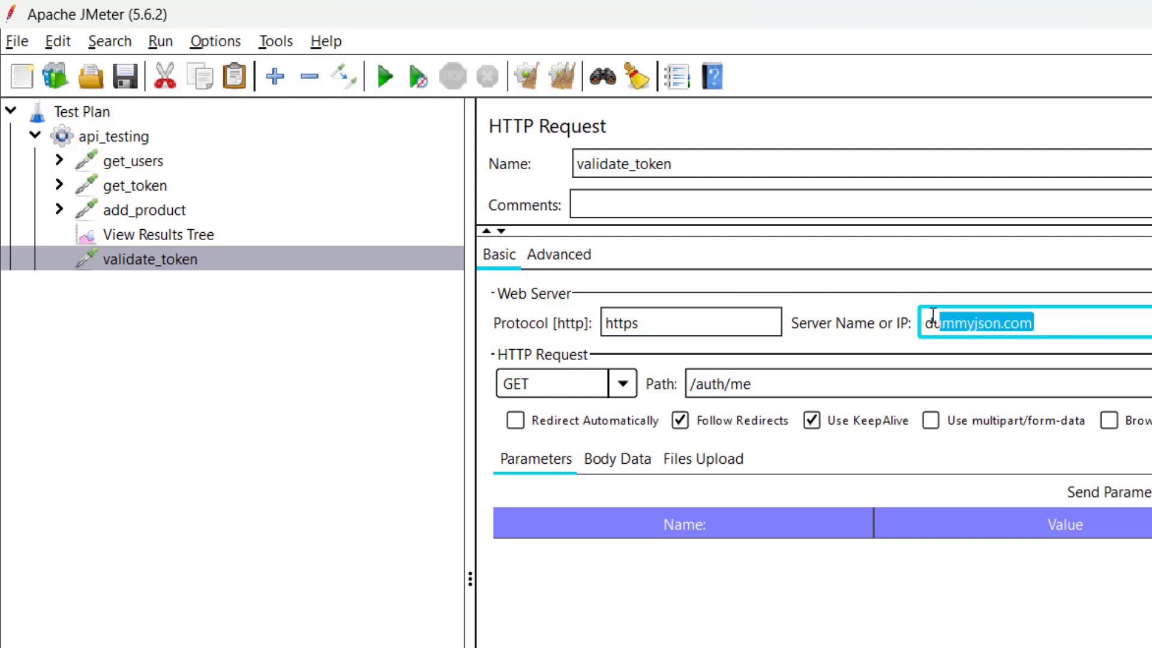
- Add an HTTP Header Manager to the validate_token request
left_click(206, 259)
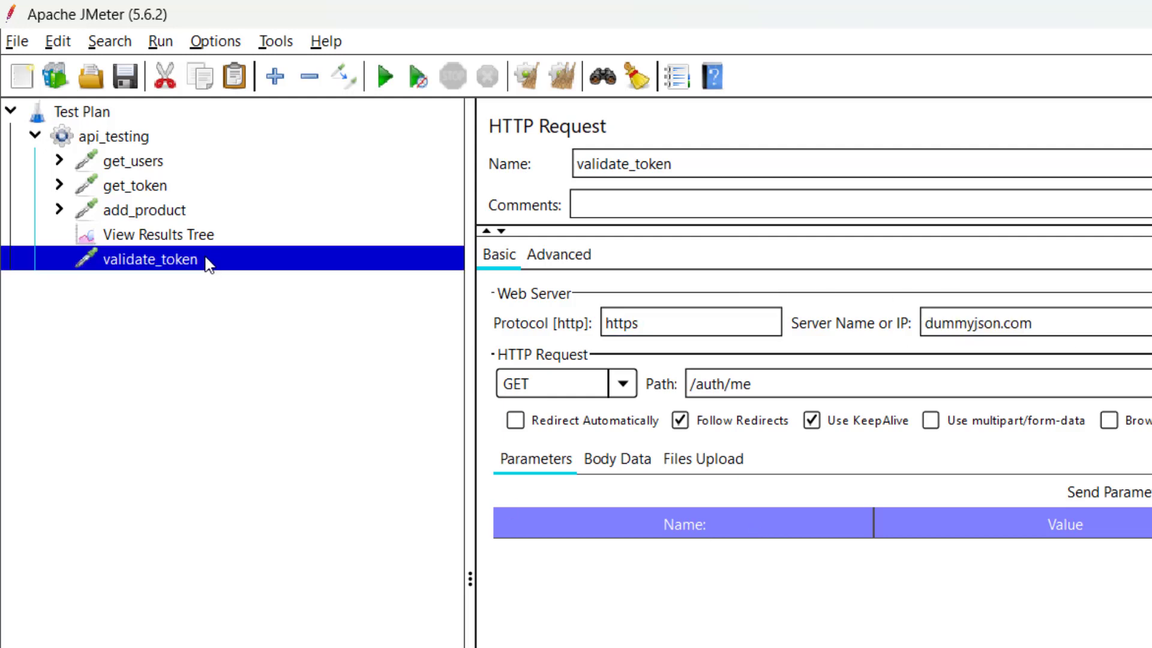
right_click(205, 259)
mouse_move(228, 264)
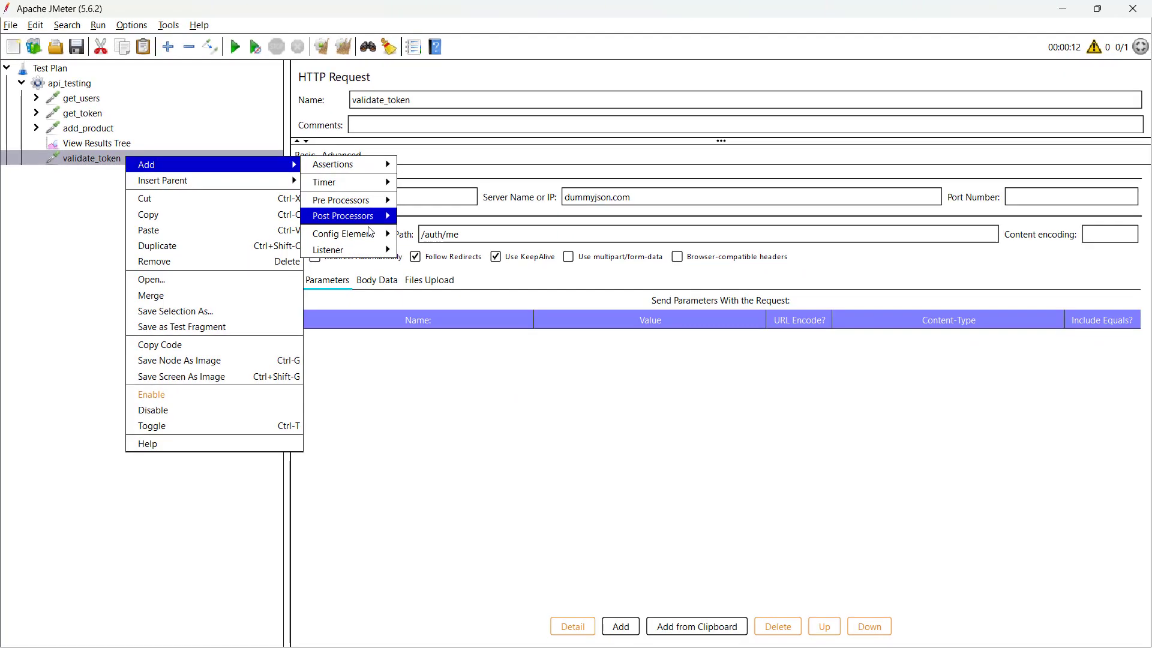
mouse_move(576, 382)
left_click(441, 250)
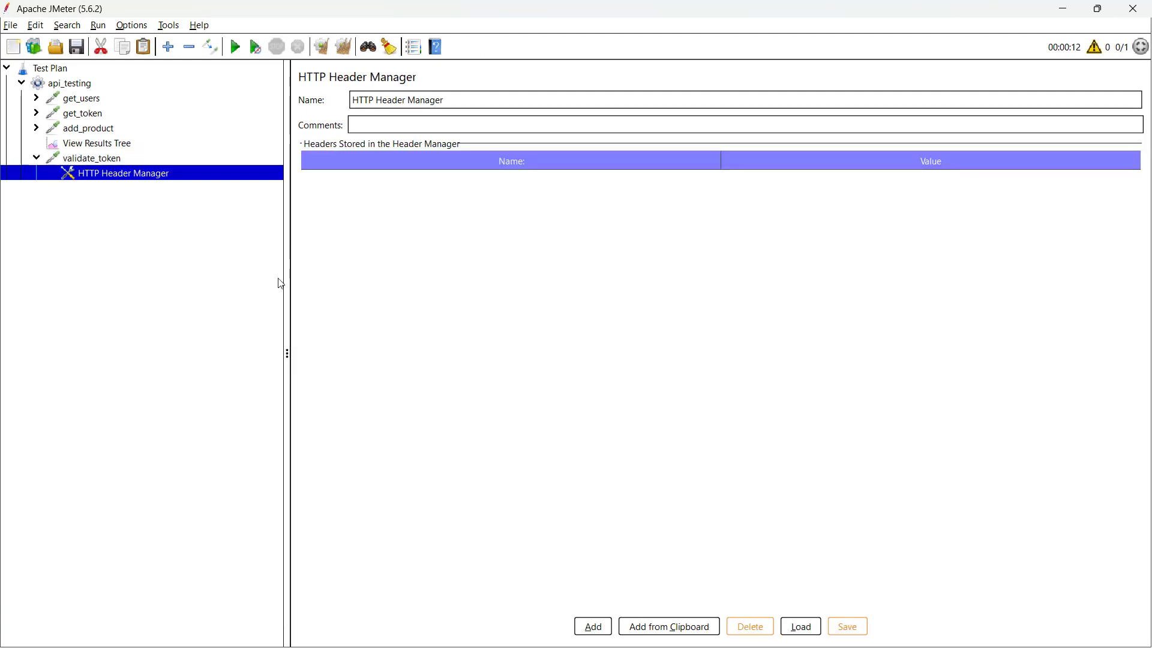
- Add a header named Authorization to validate_token's HTTP Header Manager
left_click(593, 628)
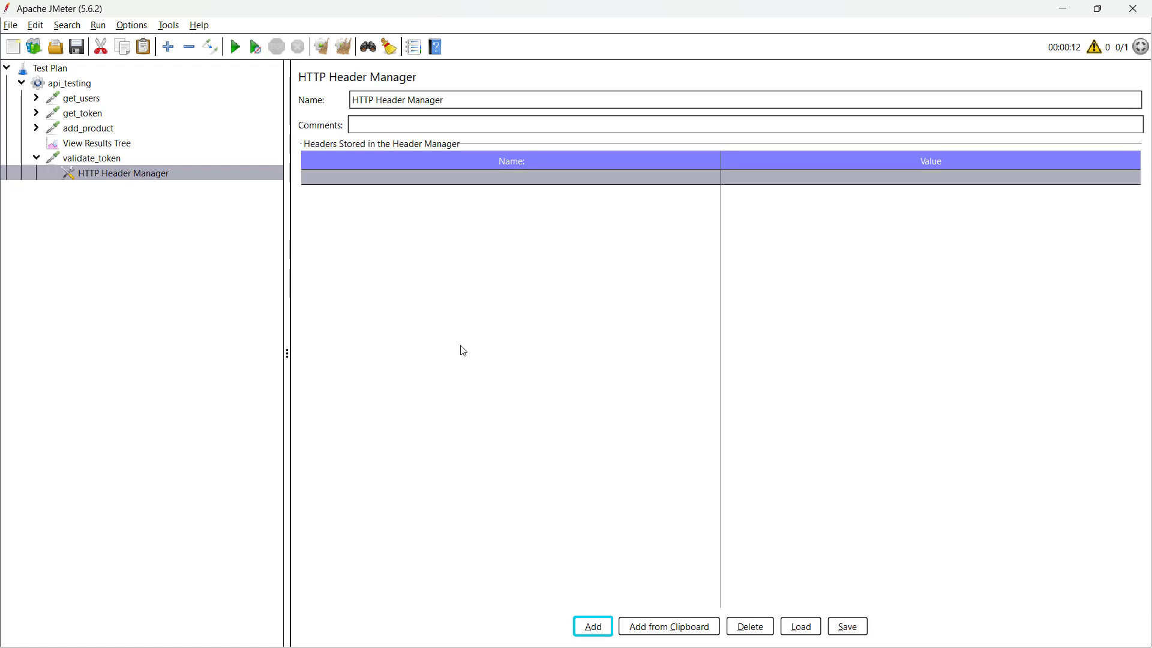
left_click(479, 180)
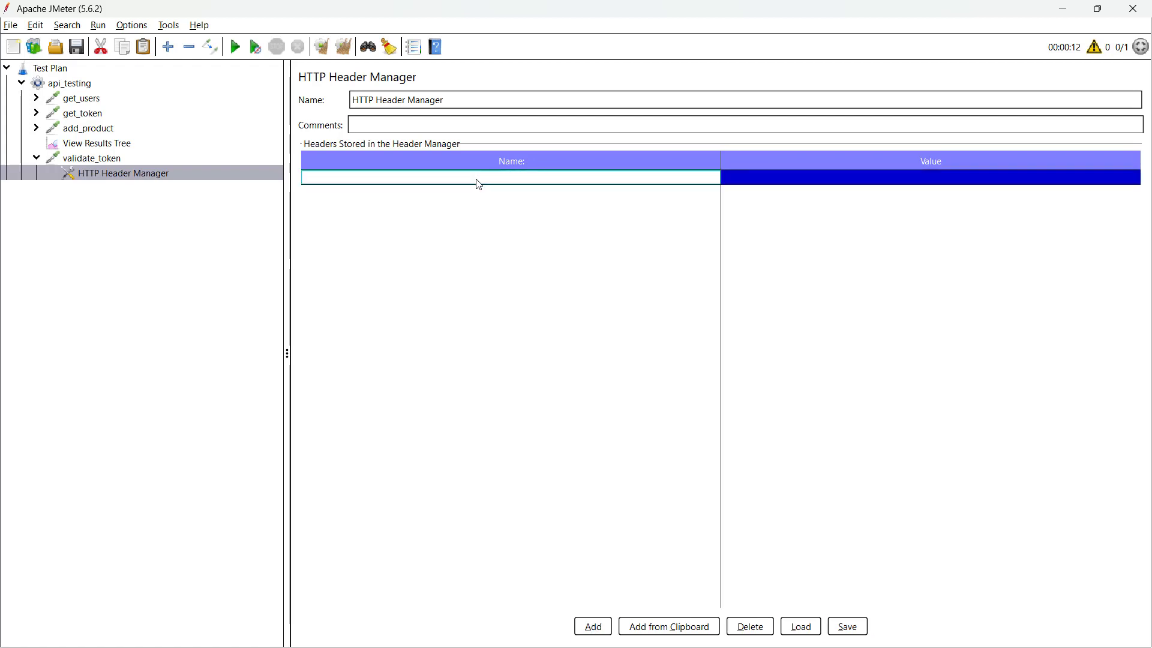
type("Auth")
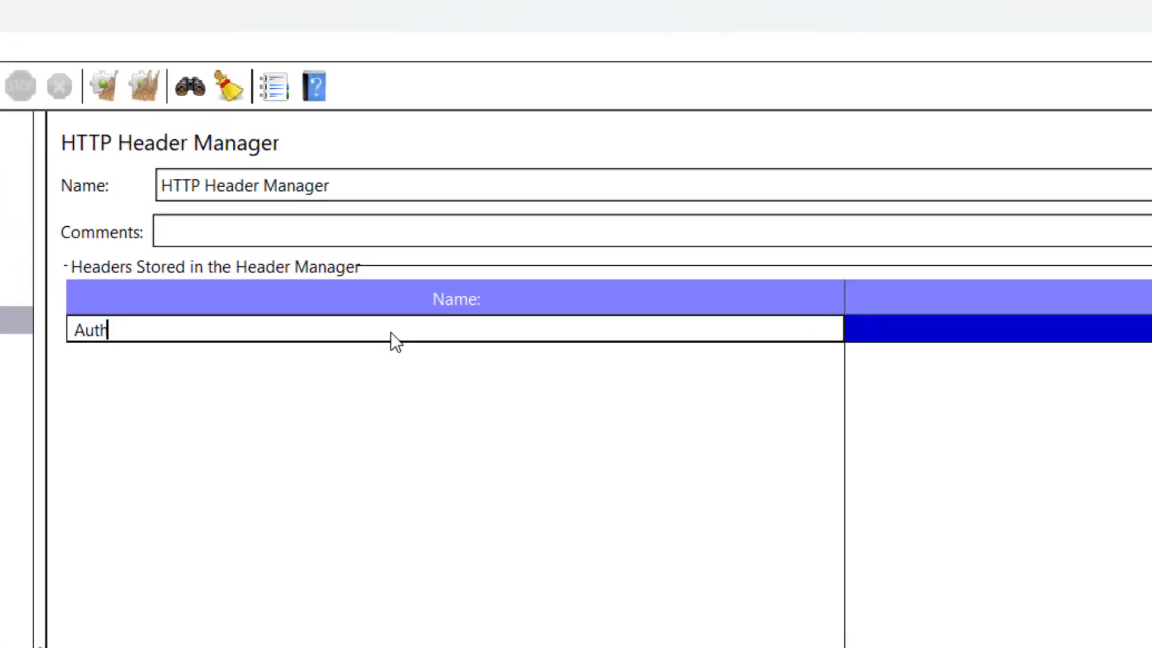
type("orization")
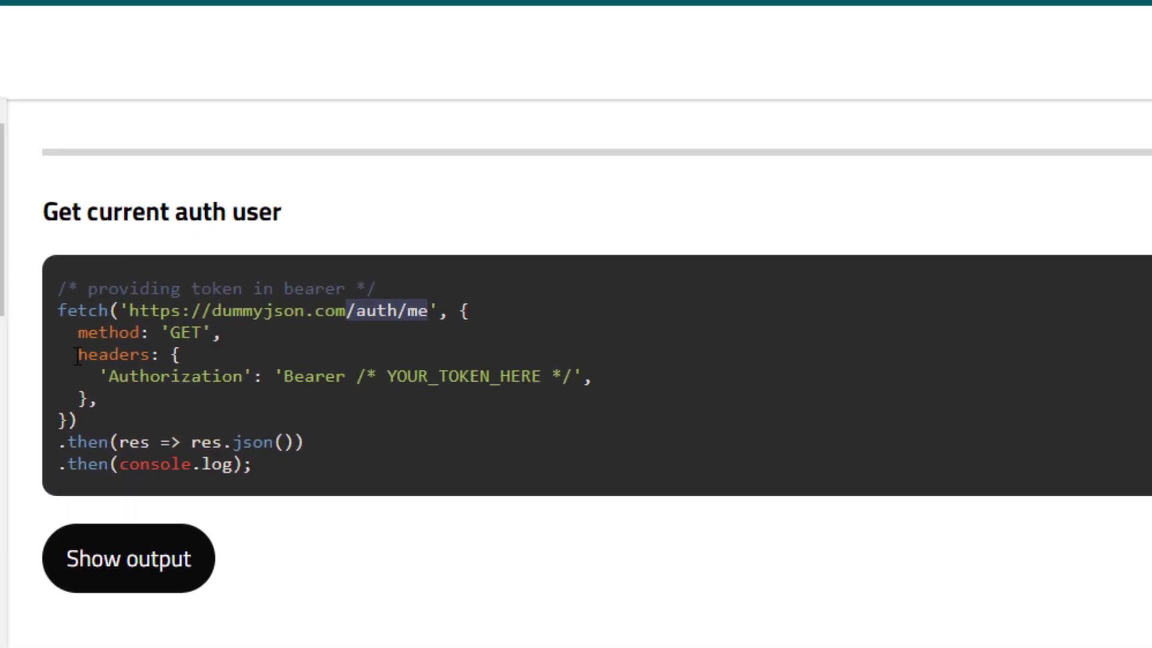
- Copy Bearer from the auth example in the browser docs and set the Authorization header's value to Bearer ${token} in JMeter
left_click_drag(78, 354, 195, 355)
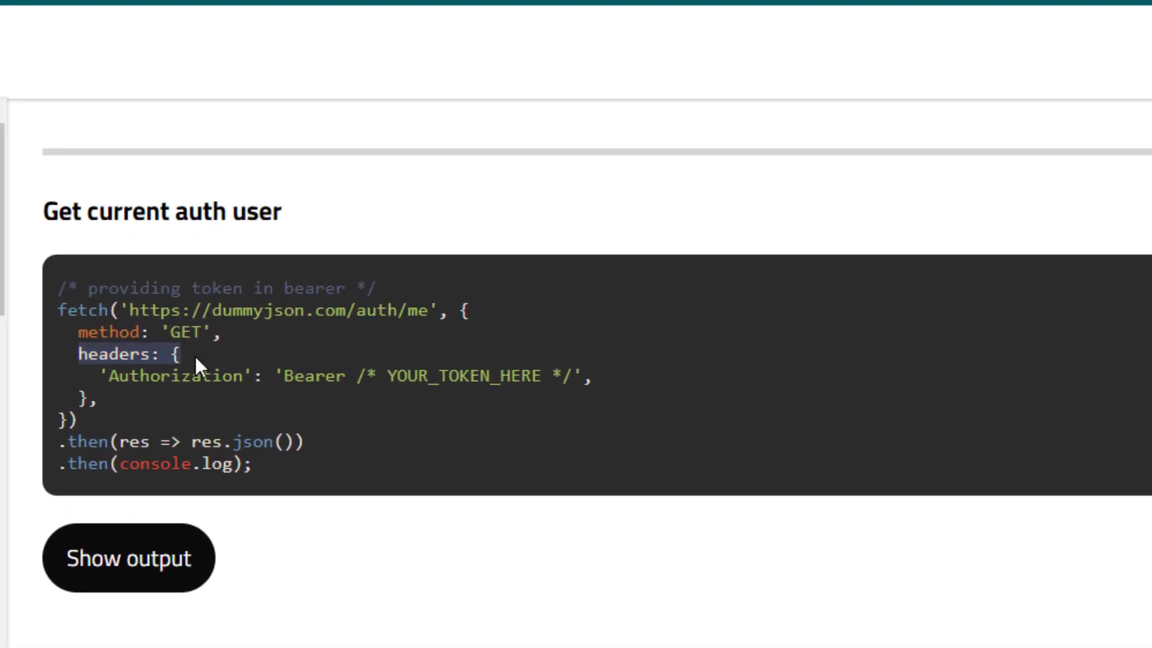
left_click_drag(114, 377, 346, 377)
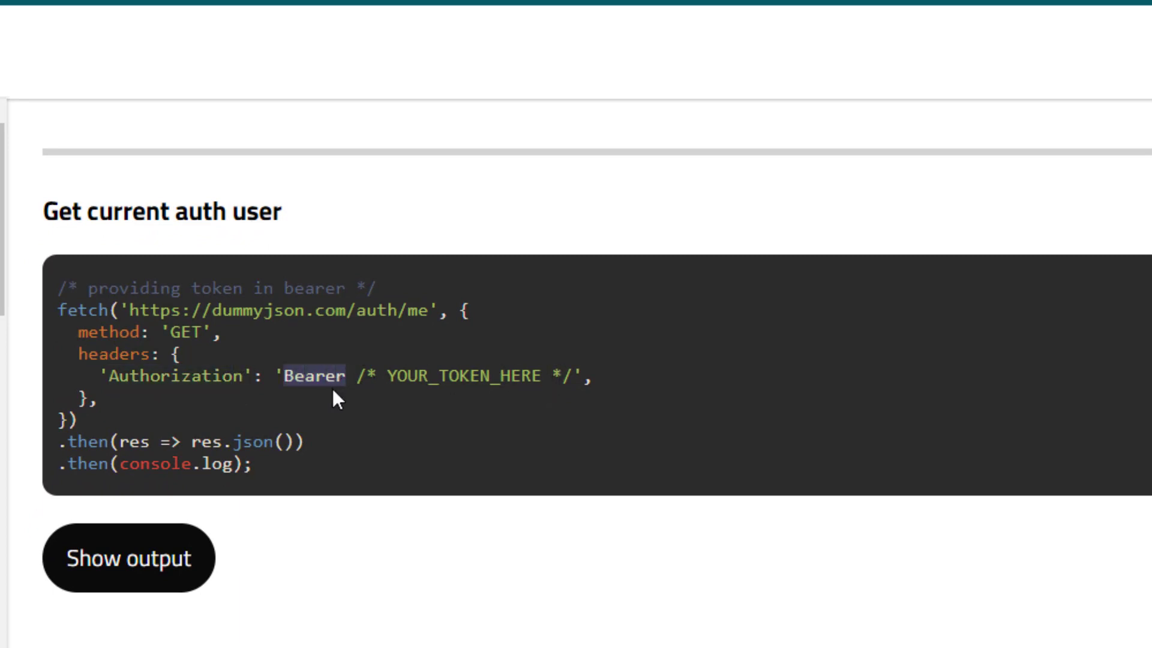
key("alt+Tab")
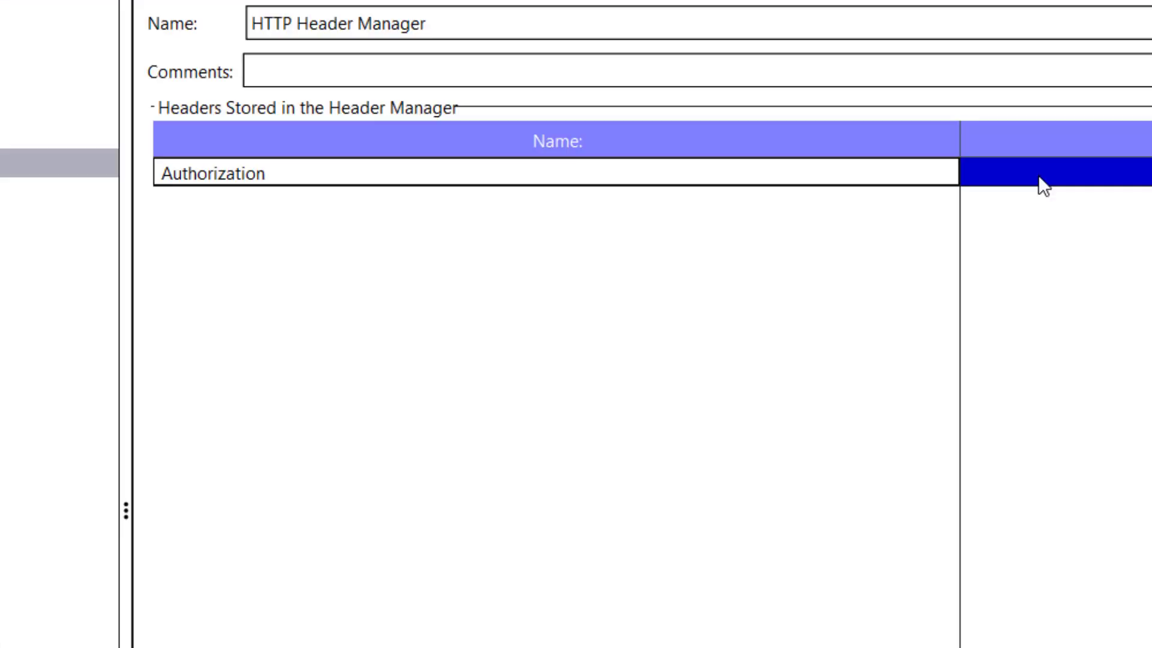
double_click(1040, 173)
key("ctrl+v")
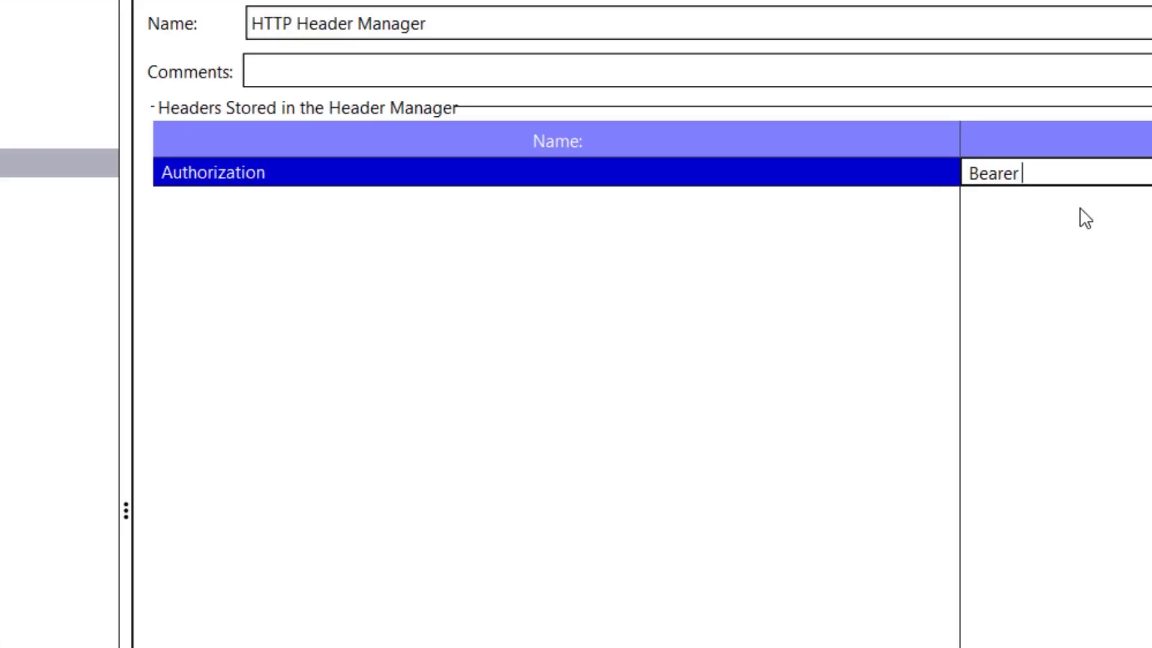
type("${token}")
key("Return")
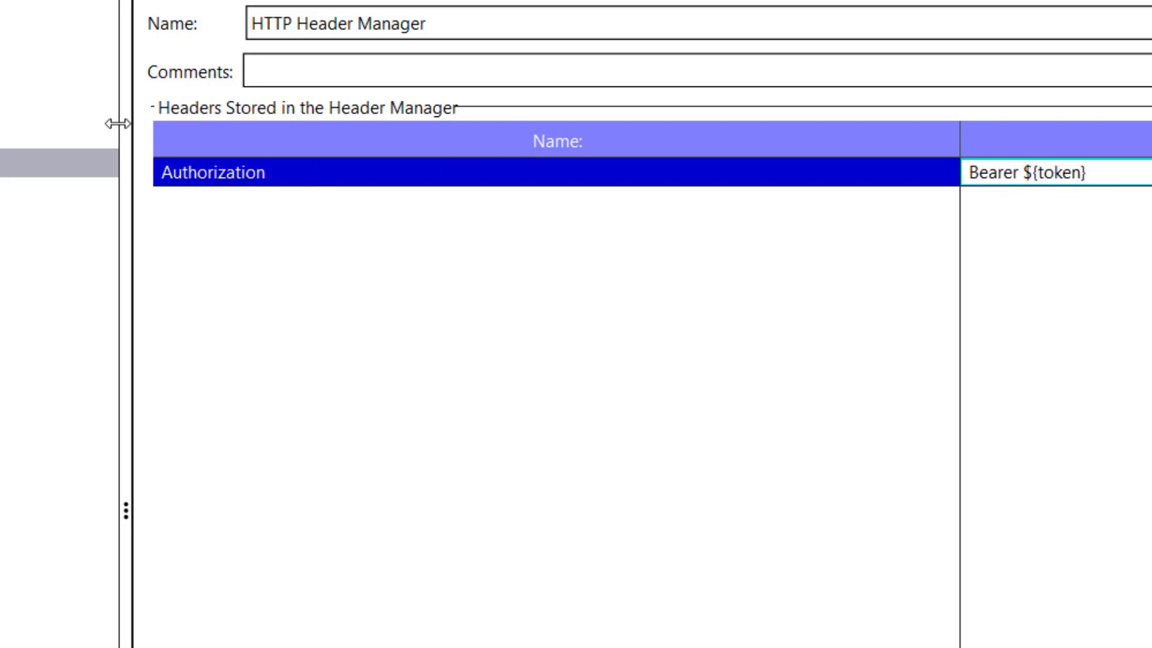
- Move the validate_token request between get_token and add_product, and run the test without saving the plan
left_click(84, 158)
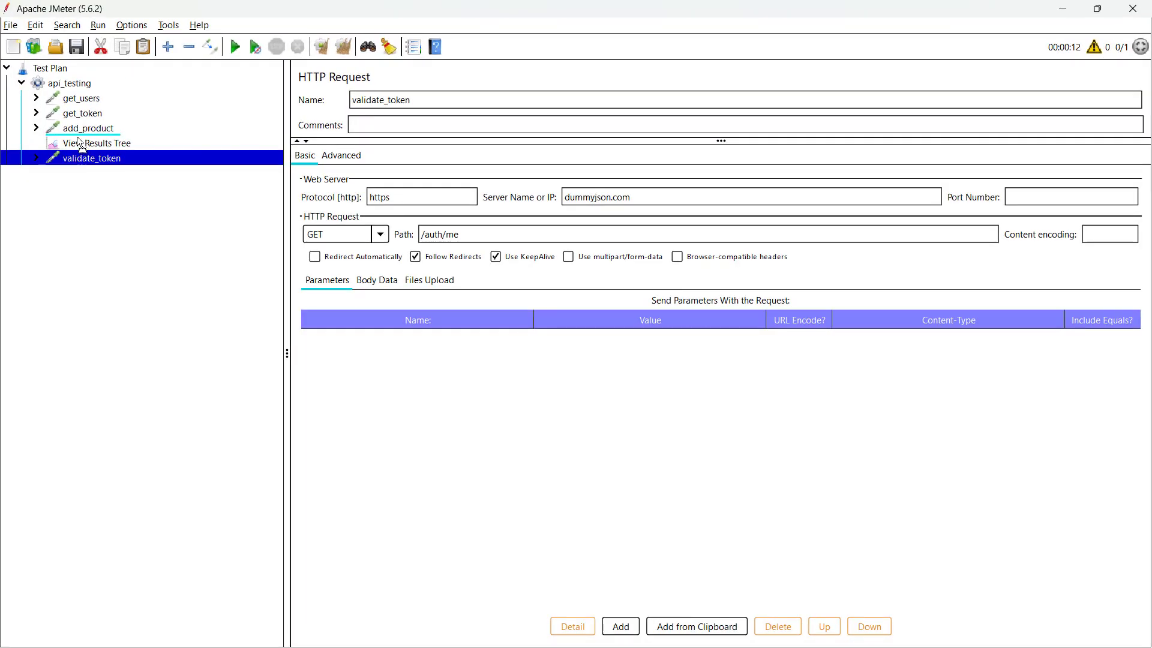
mouse_move(76, 137)
left_mouse_down()
mouse_move(76, 121)
mouse_move(78, 131)
left_mouse_up()
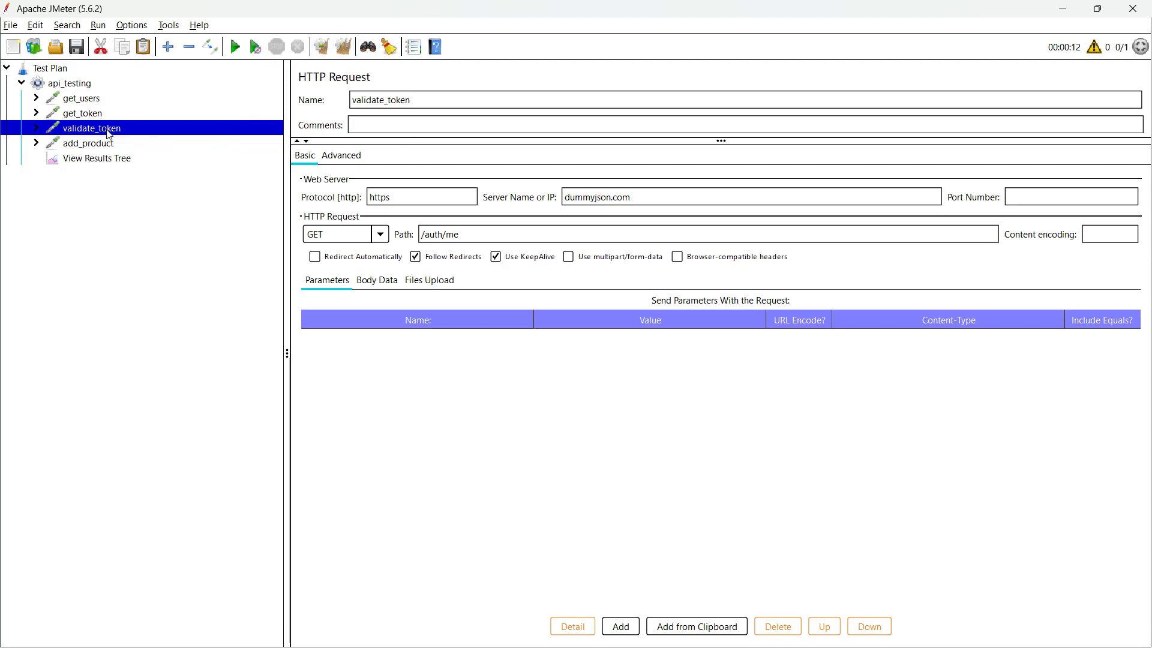
left_click(235, 47)
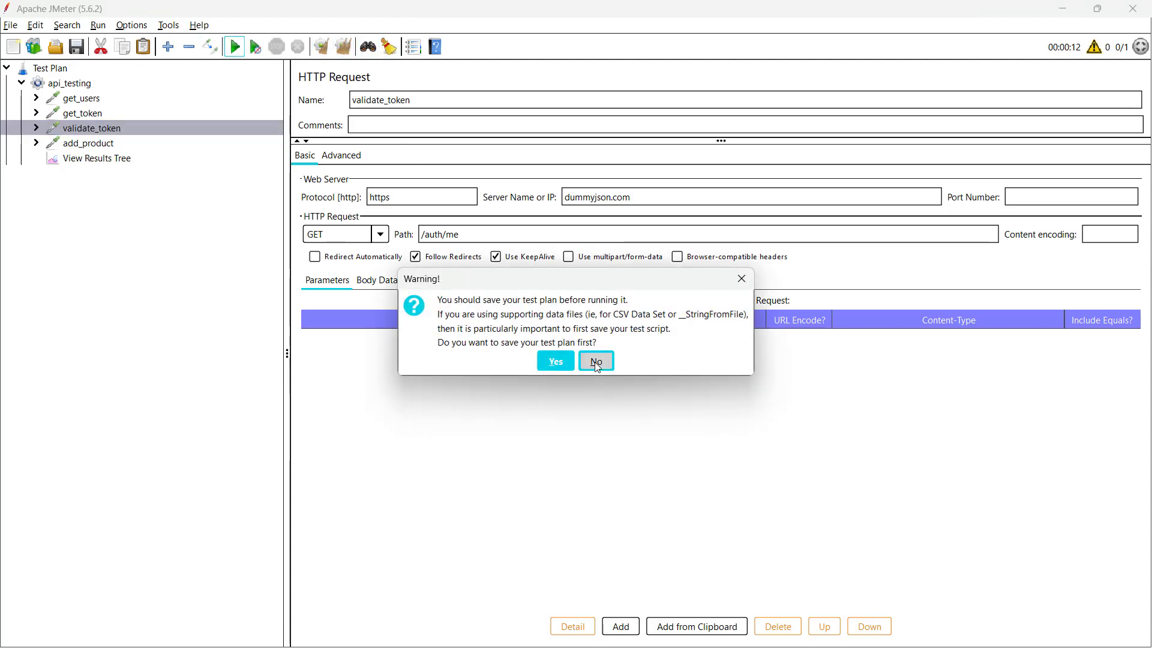
left_click(595, 362)
- Check the get_users, get_token and validate_token response bodies in View Results Tree
left_click(120, 159)
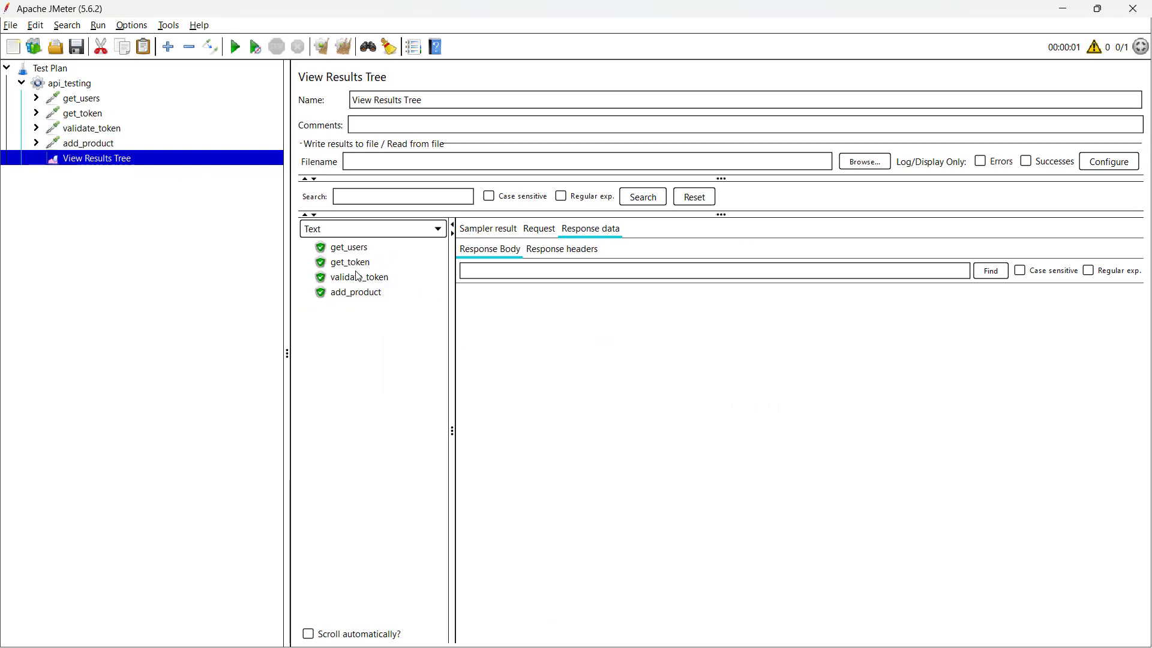
left_click(364, 253)
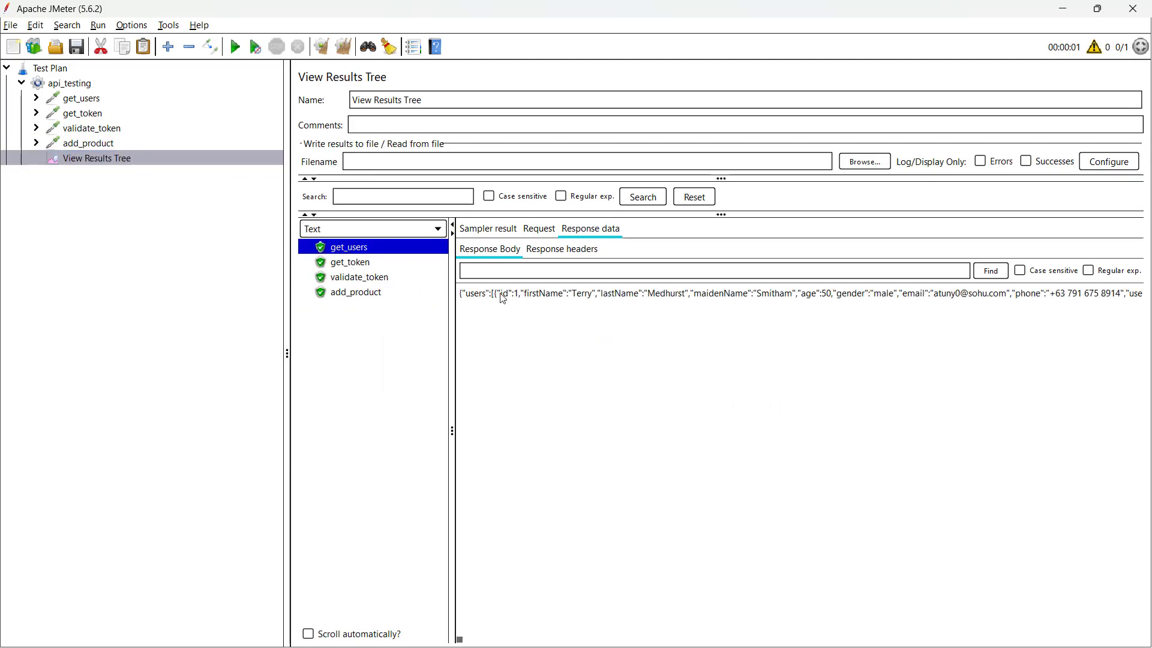
triple_click(520, 295)
left_click(355, 269)
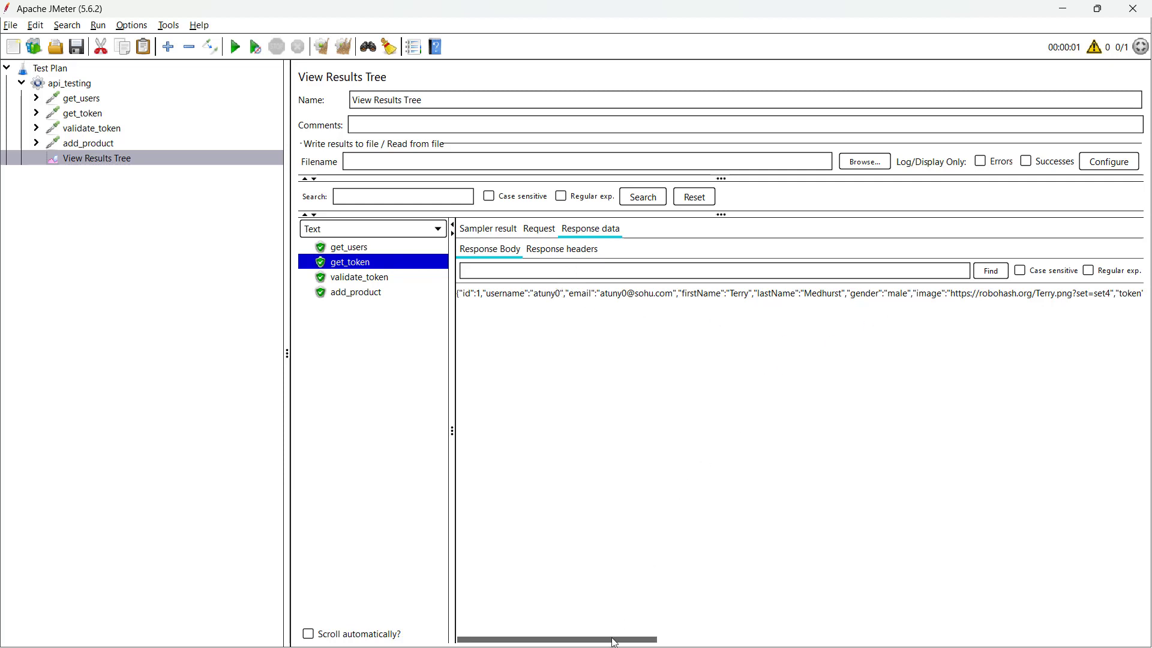
left_click_drag(618, 643, 862, 640)
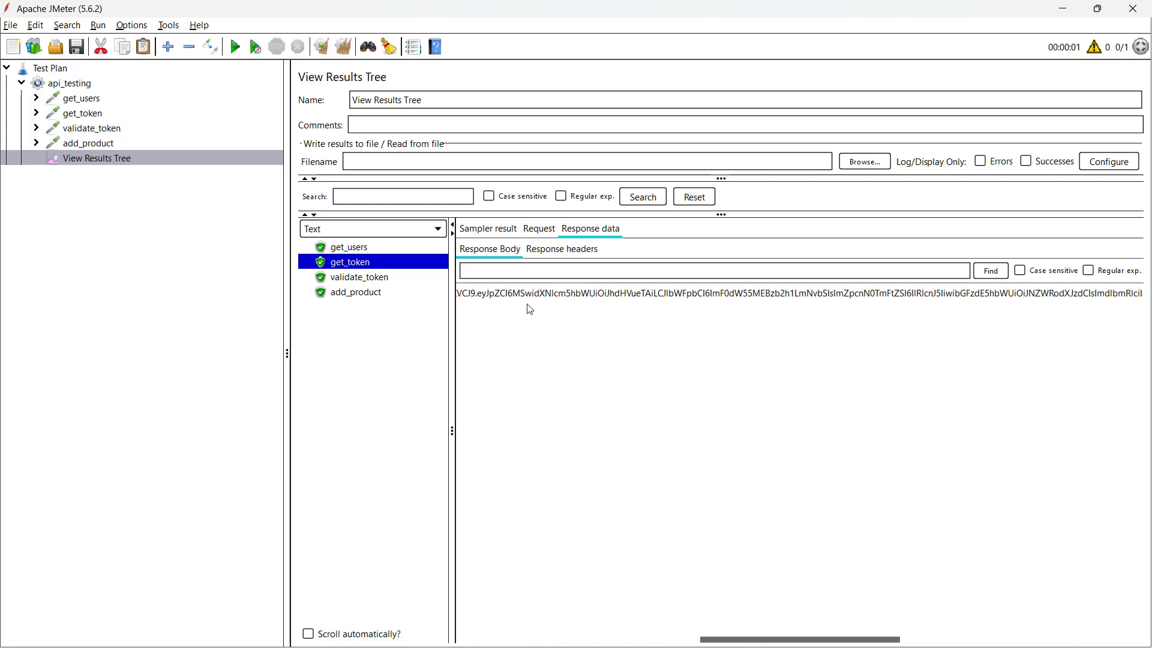
left_click_drag(513, 294, 928, 307)
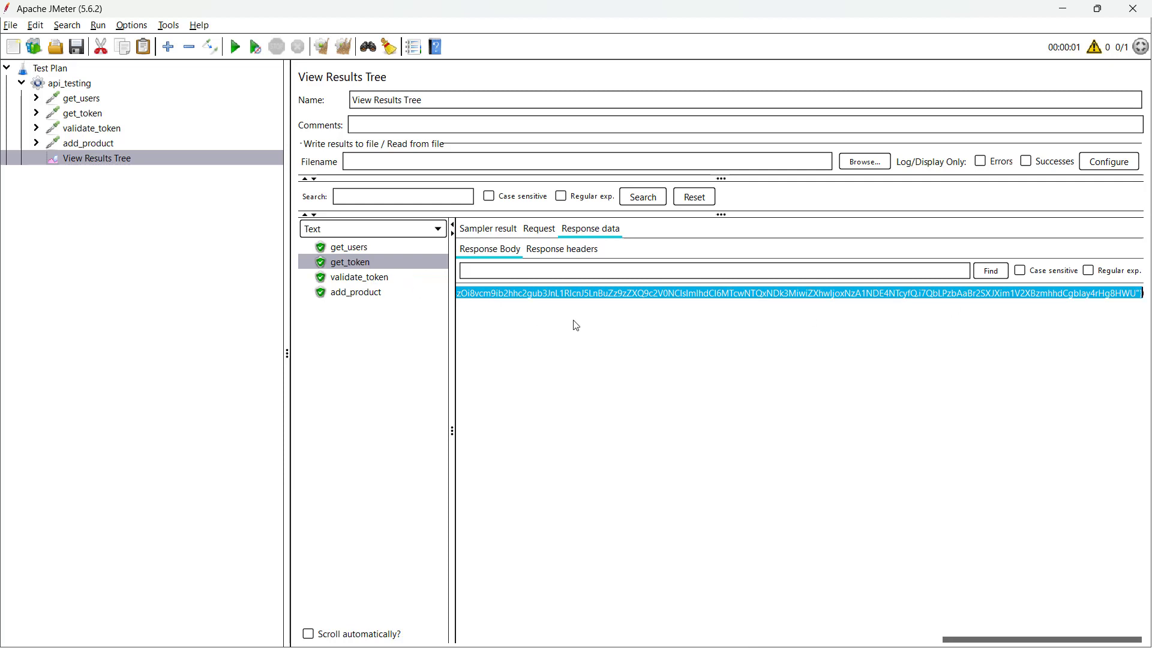
left_click(378, 277)
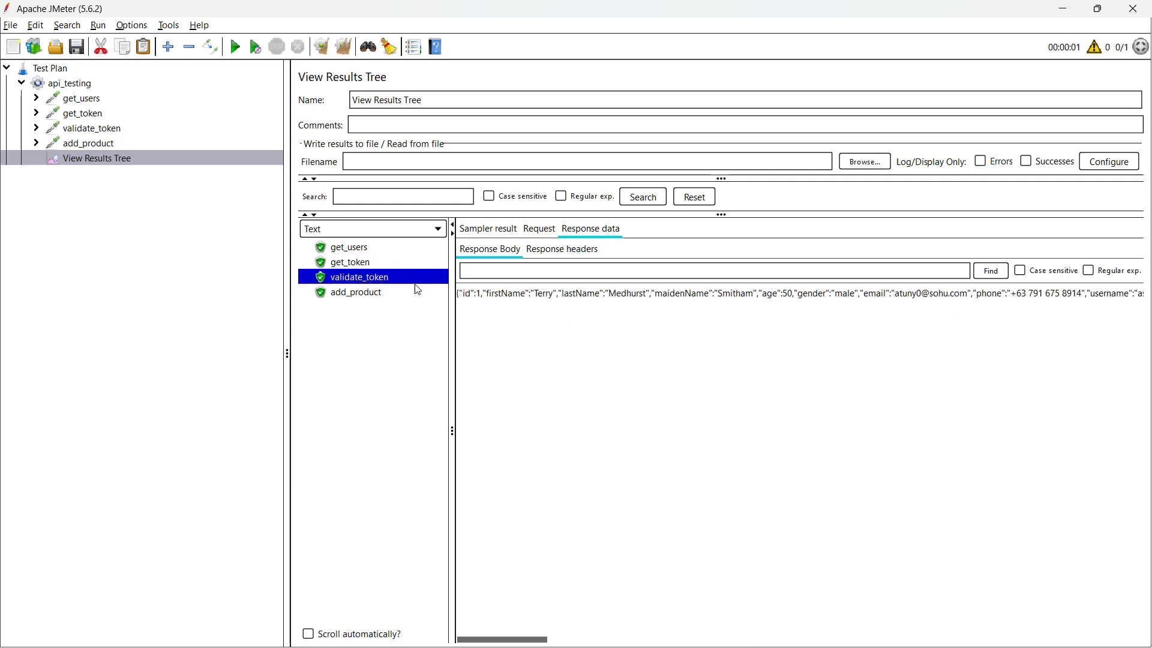
- Inspect validate_token's request body and headers, checking the bearer token sent in the Authorization header
left_click(536, 228)
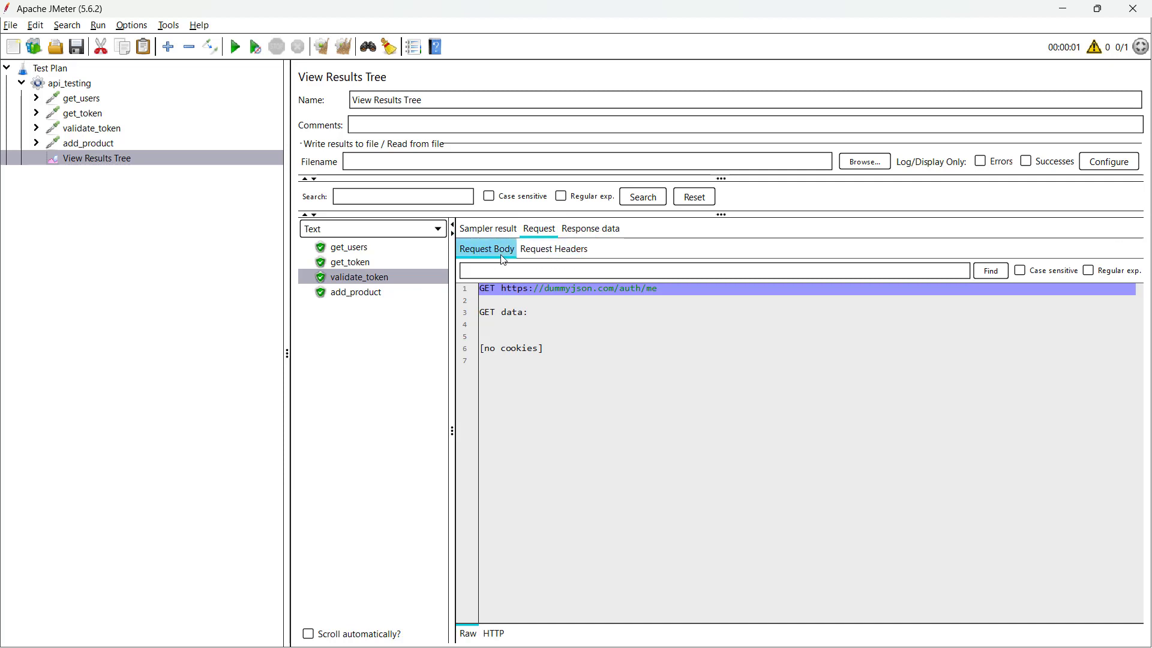
left_click(543, 251)
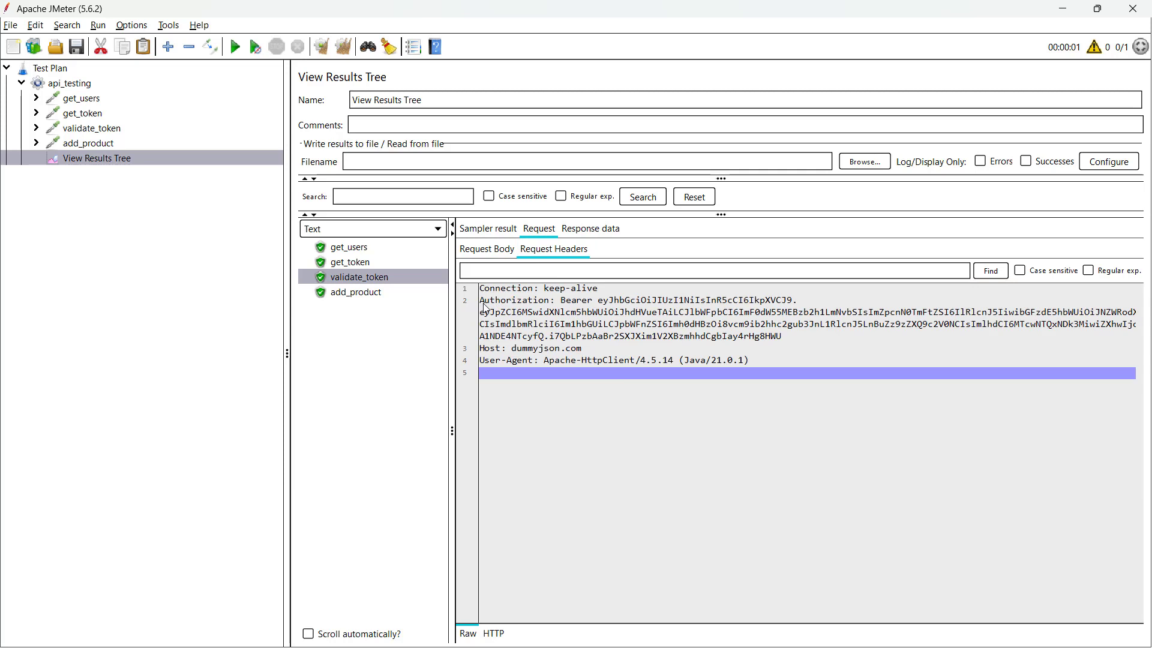
left_click_drag(483, 303, 782, 341)
left_click(606, 303)
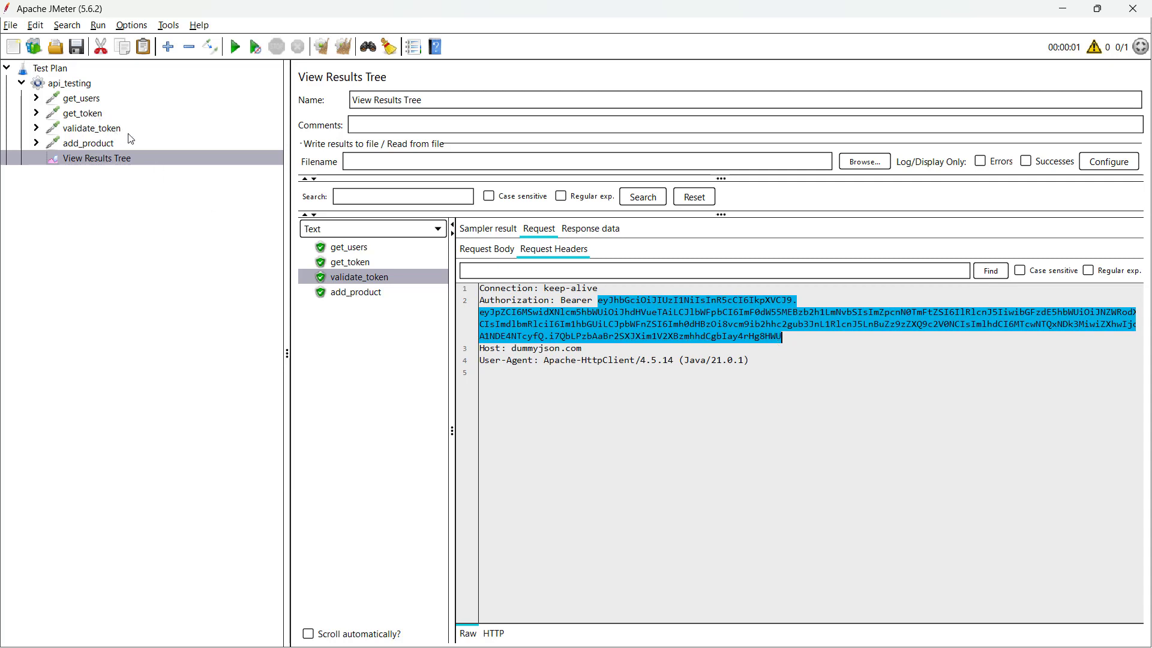
- Read through validate_token's full response body in the results
left_click(593, 238)
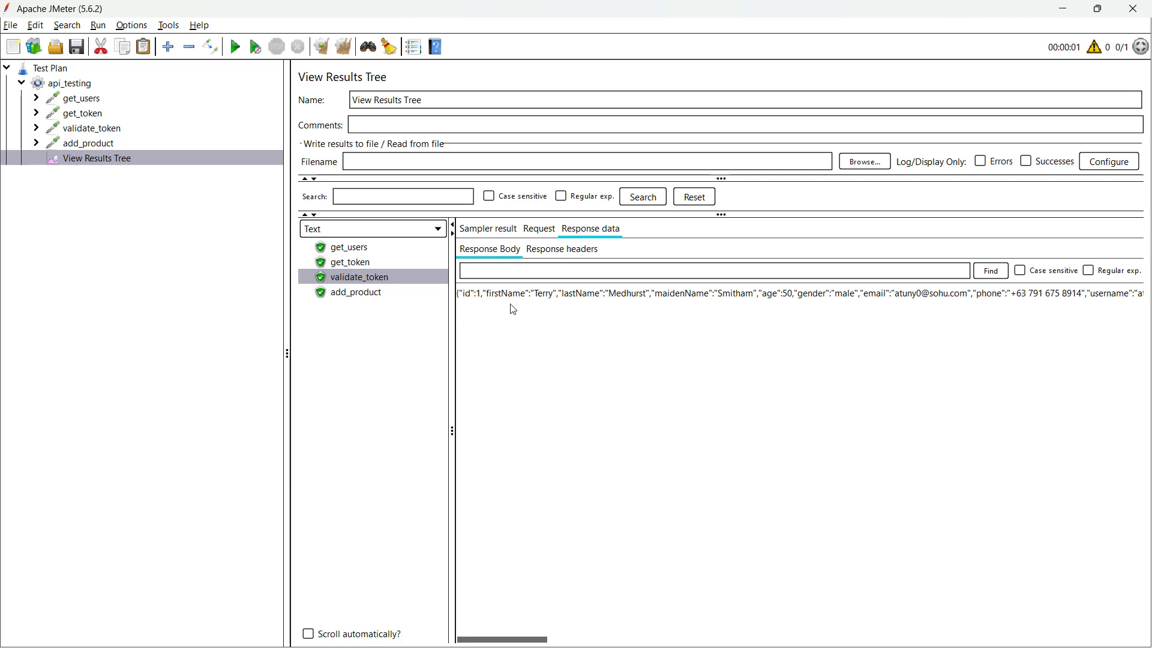
triple_click(483, 301)
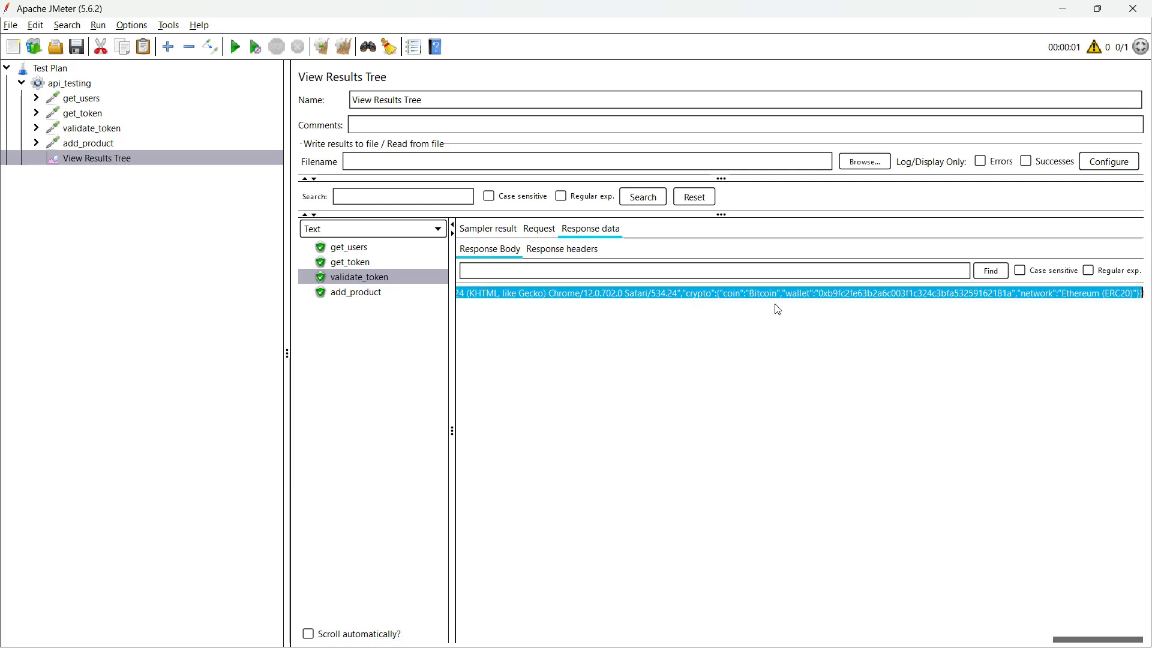
left_click(760, 586)
left_click_drag(623, 294, 975, 295)
left_click_drag(1099, 642, 502, 641)
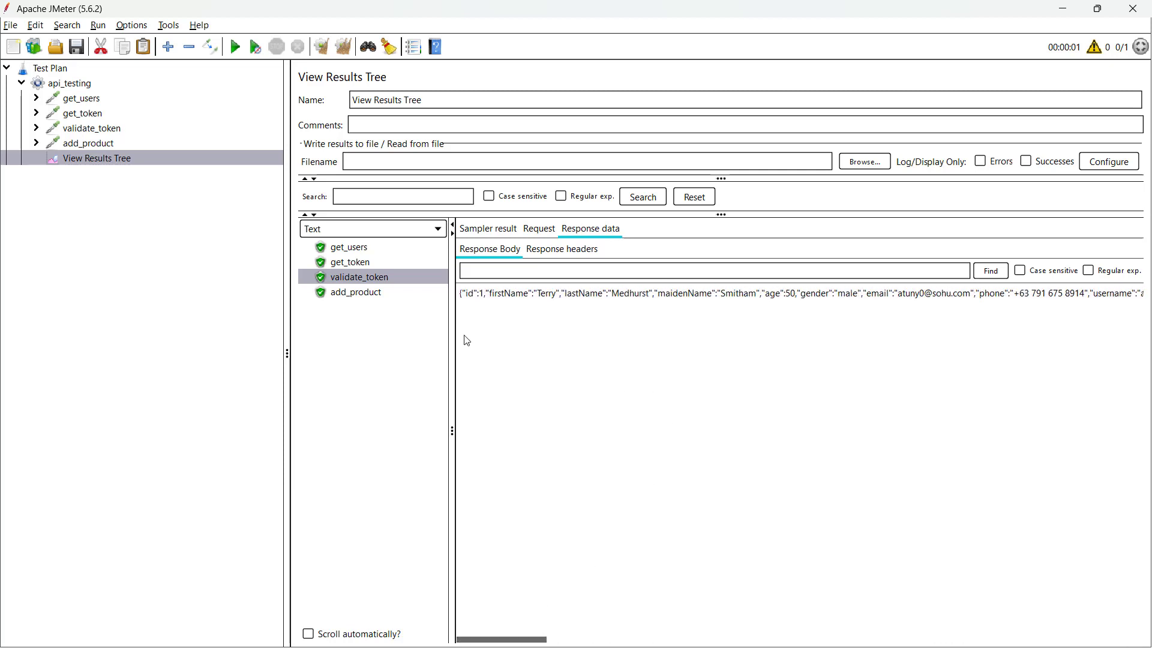
- Review the add_product request and its HTTP Header Manager, along with the get_users, get_token and validate_token requests before it
left_click(36, 143)
left_click(87, 144)
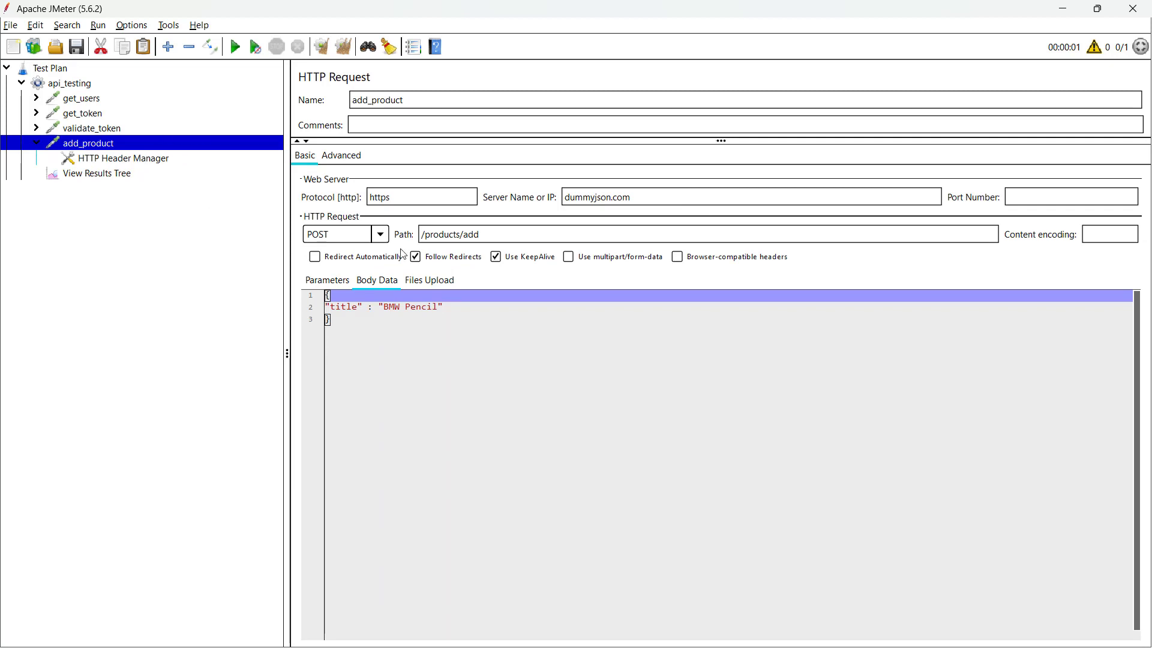
left_click(123, 159)
left_click(122, 145)
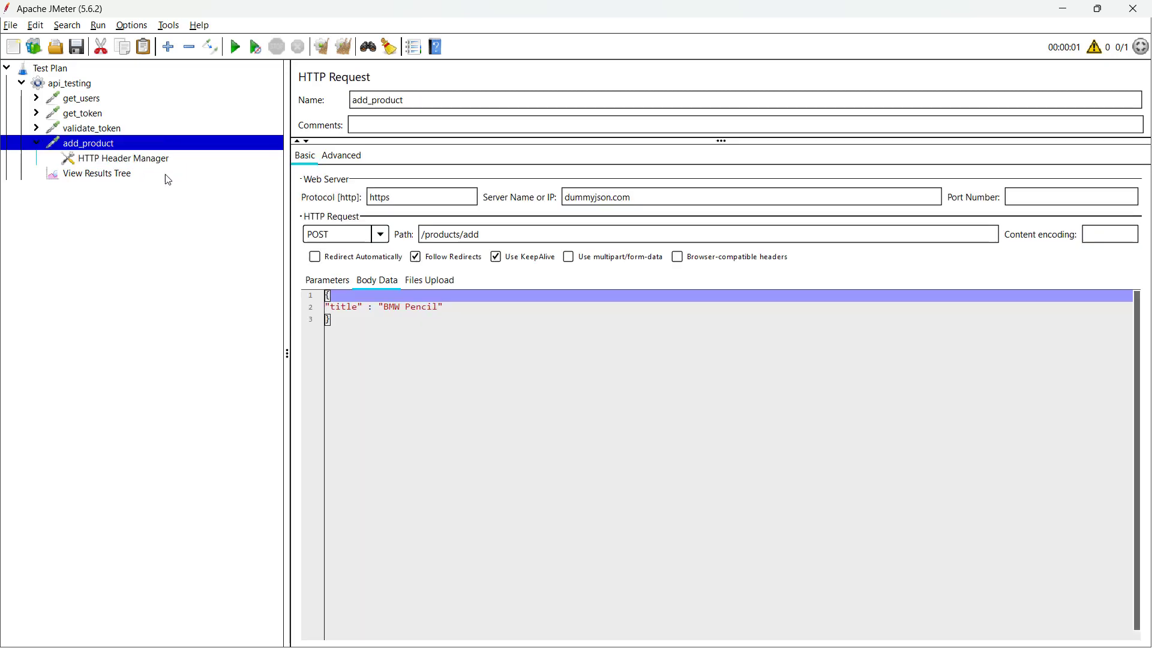
left_click(110, 100)
left_click(109, 115)
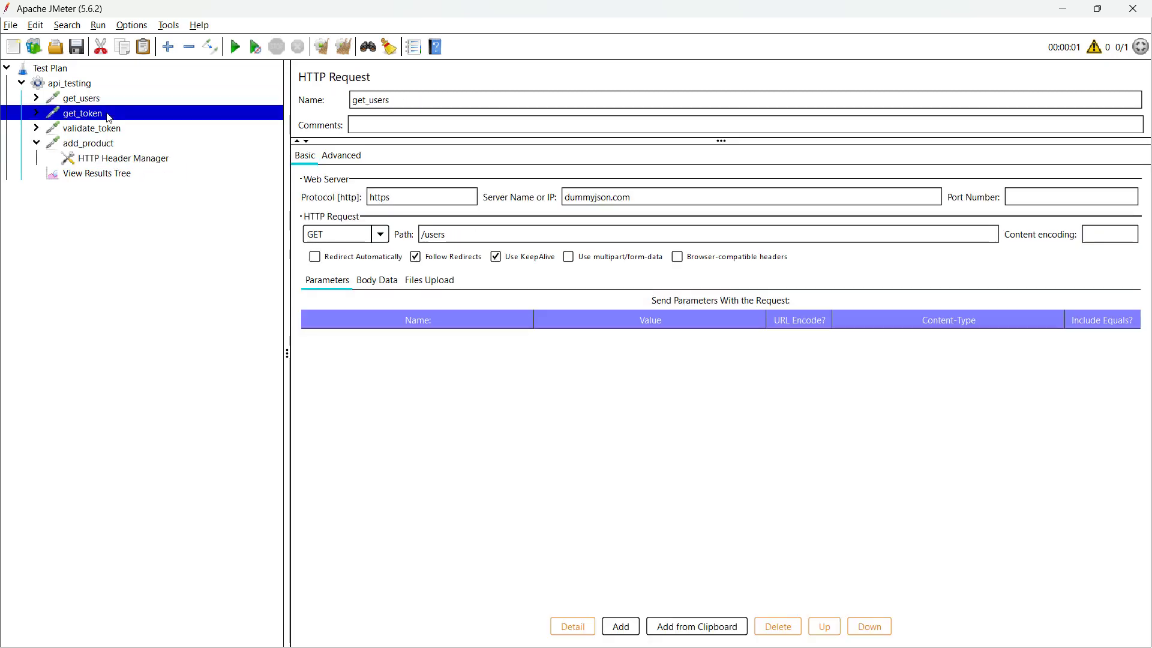
left_click(113, 131)
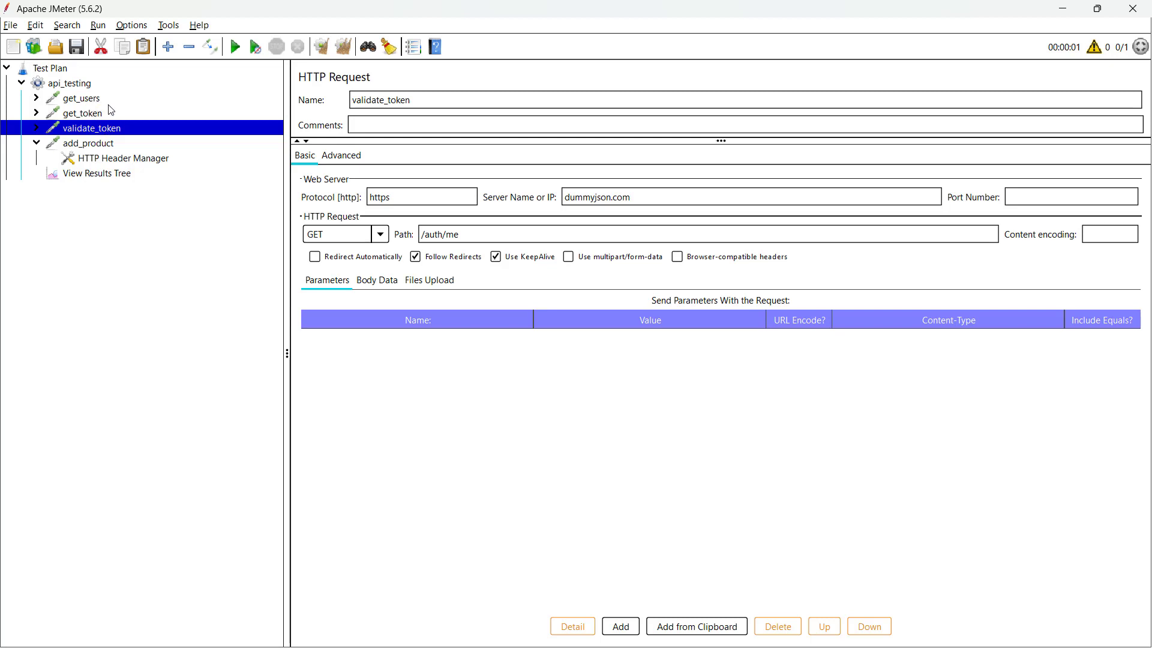
left_click_drag(104, 144, 74, 153)
left_click(37, 145)
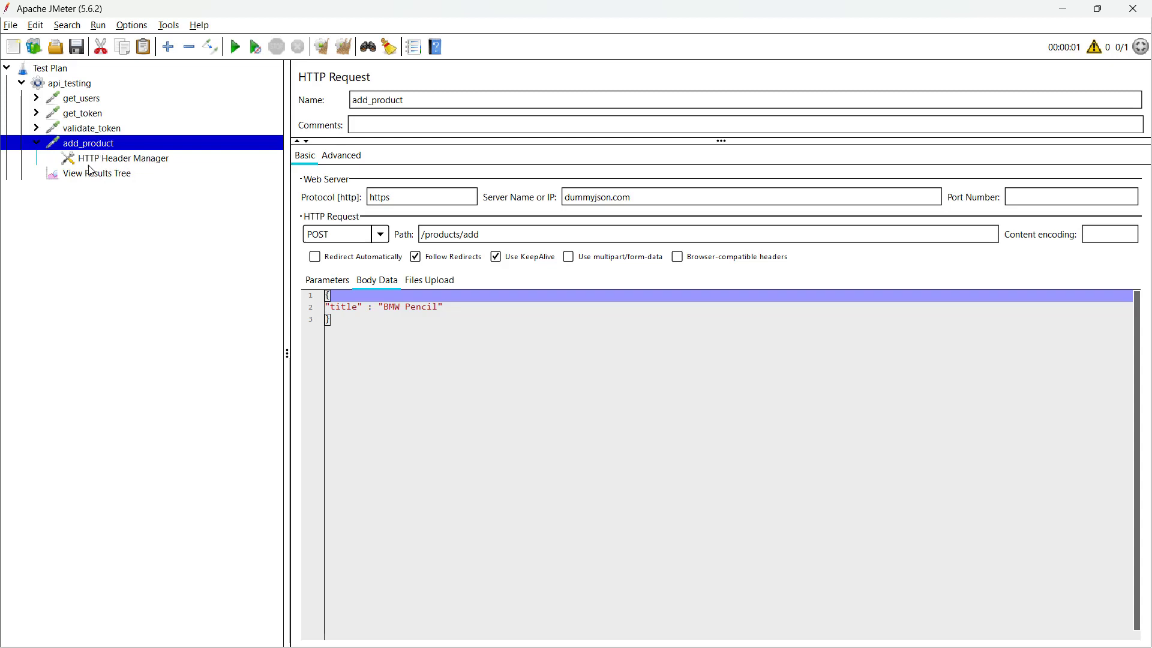
left_click(36, 143)
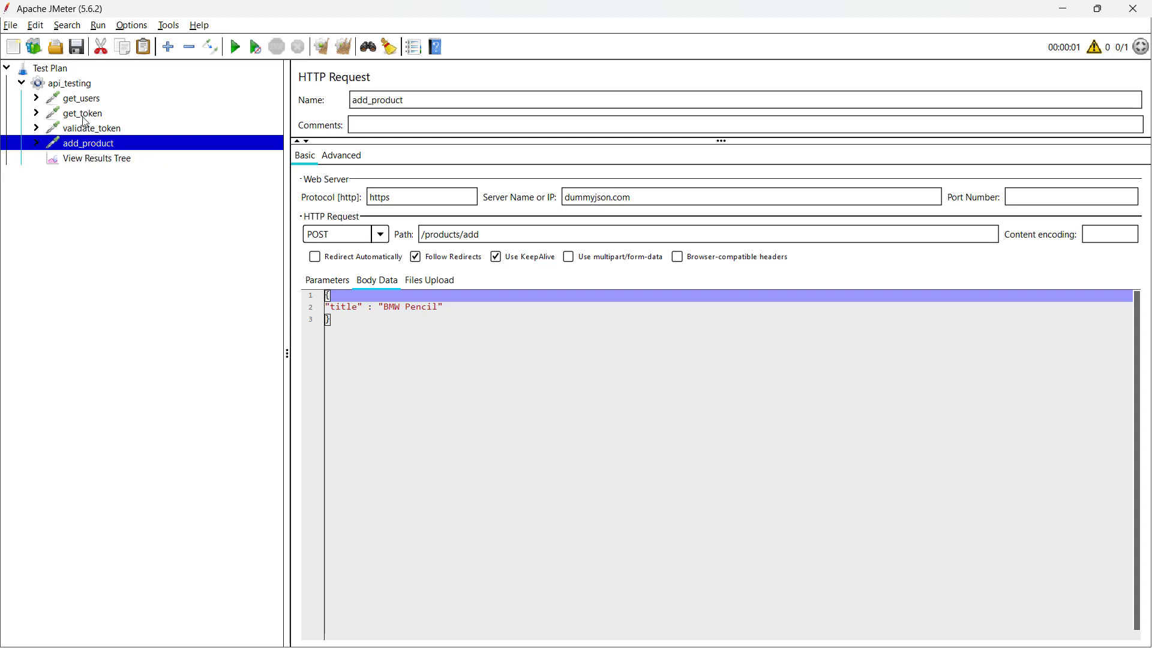
- Review the api_testing thread count and go through the four requests in their execution order
left_click(86, 84)
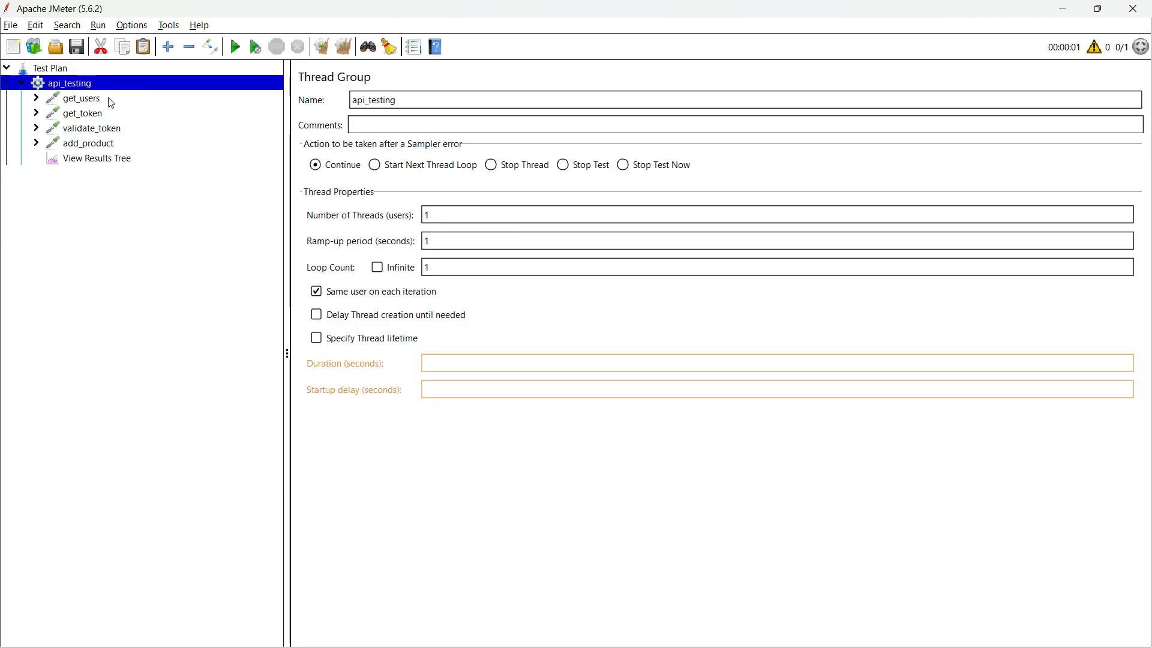
double_click(475, 216)
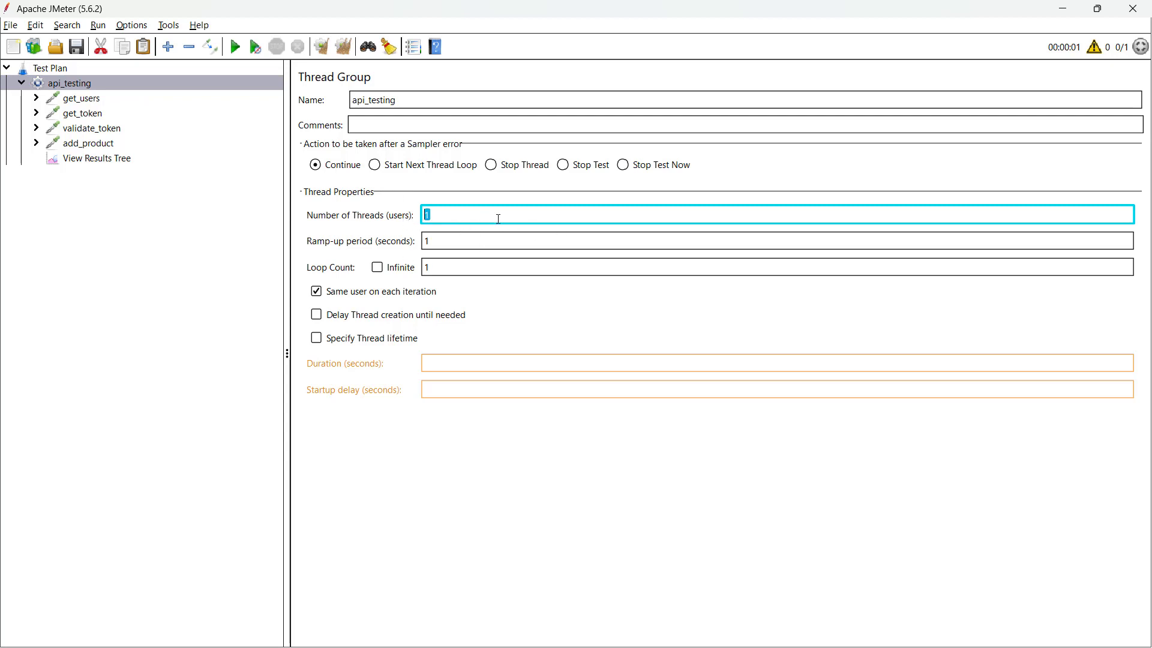
left_click(88, 101)
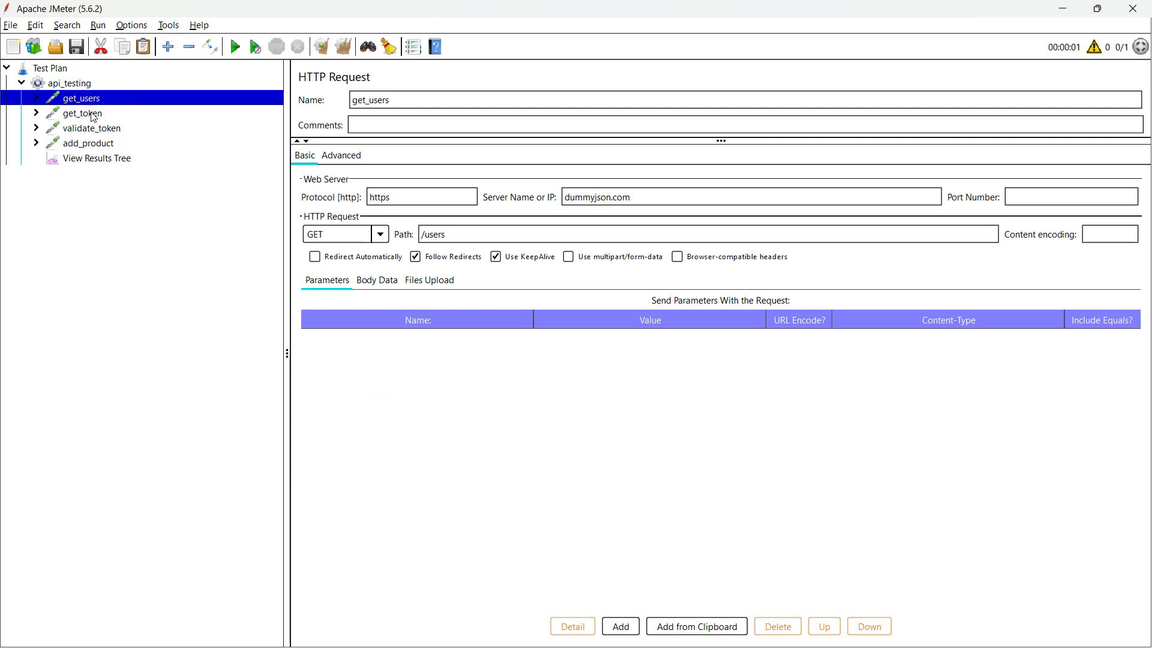
left_click(92, 115)
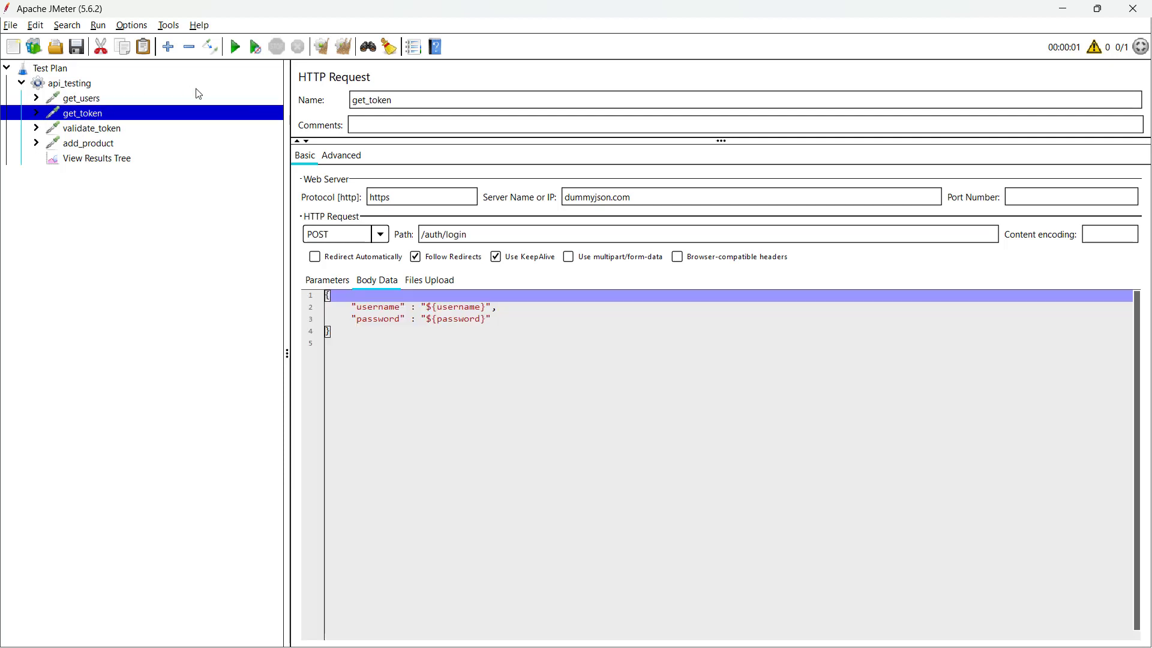
left_click(112, 129)
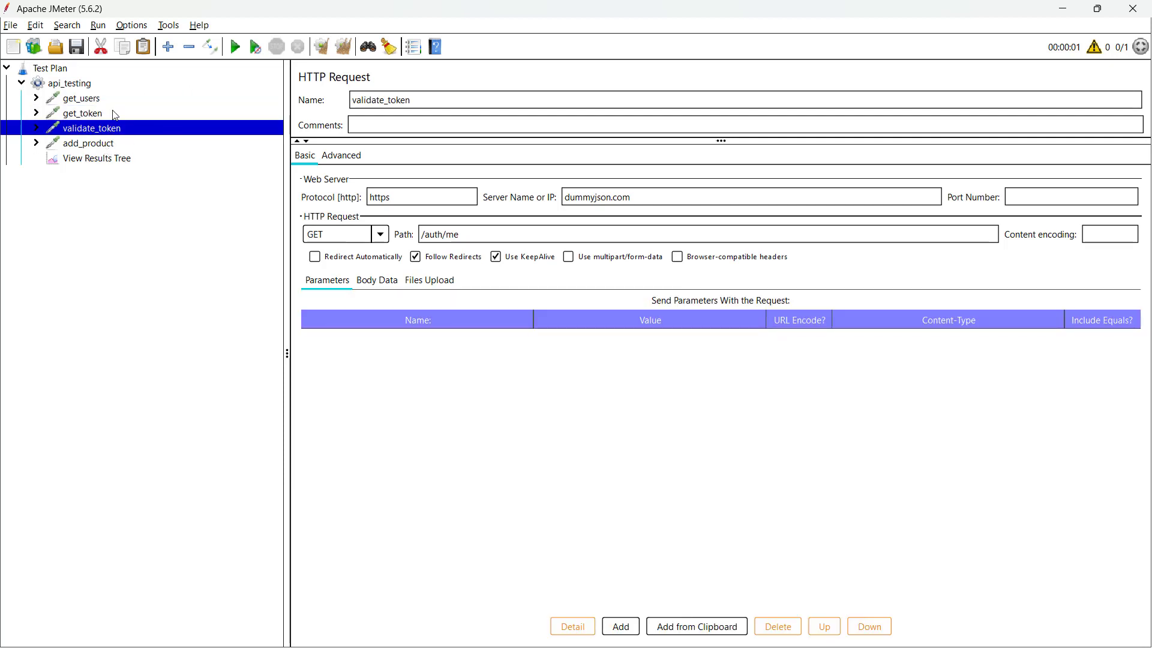
left_click(90, 101)
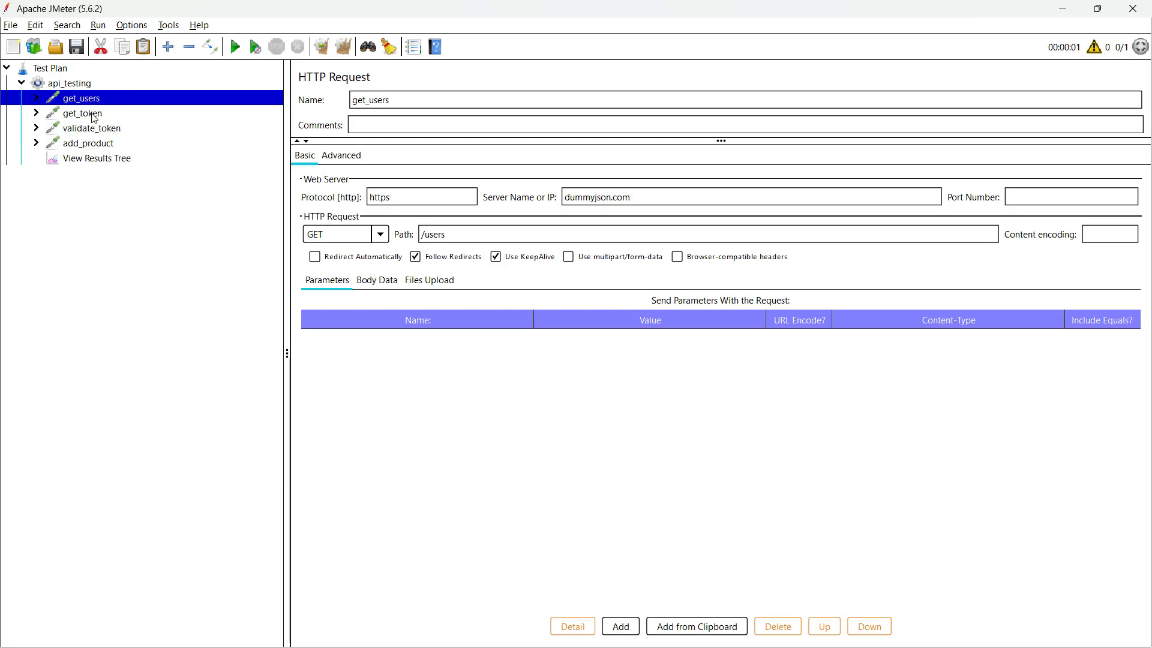
left_click(95, 118)
left_click(100, 131)
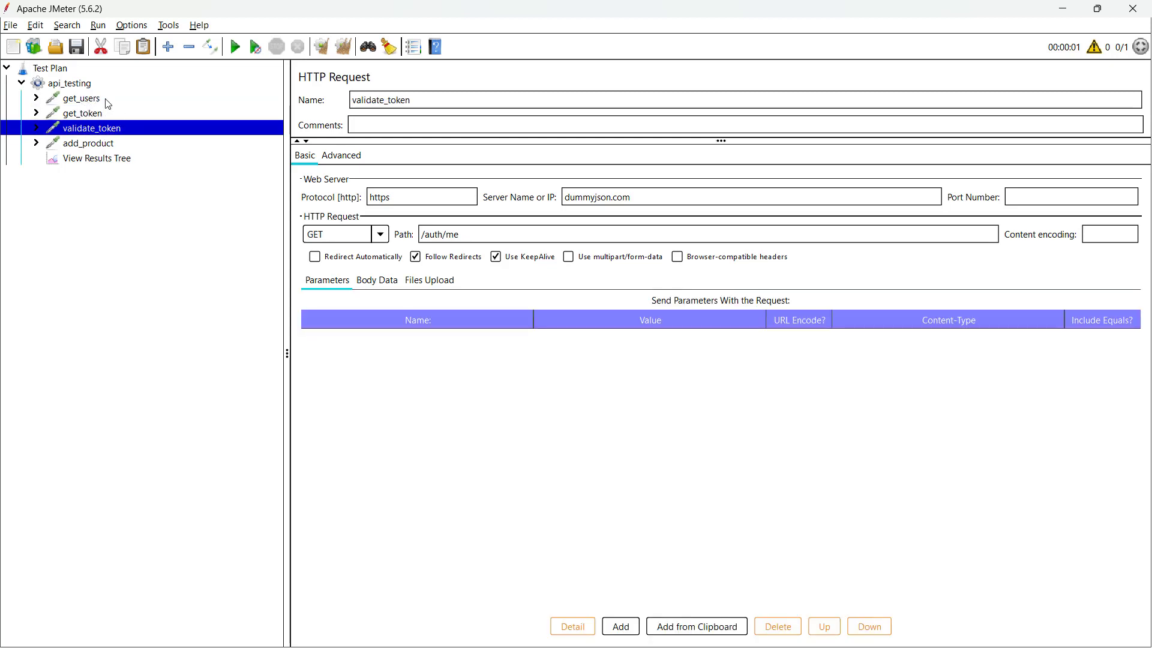
left_click(81, 145)
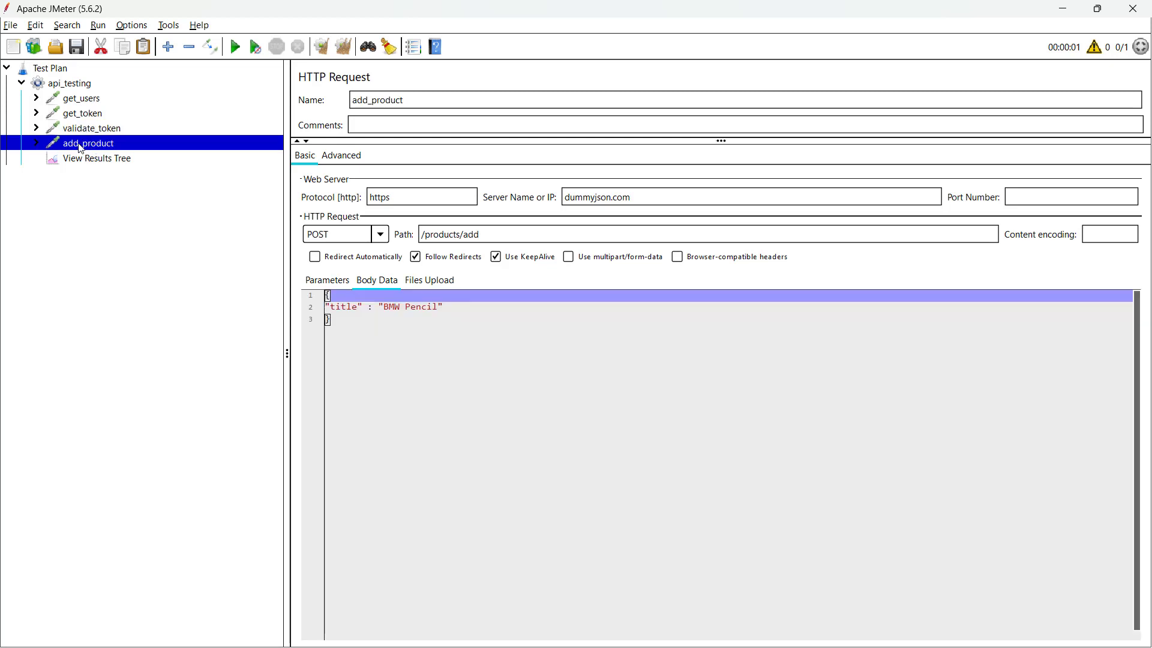
left_click(37, 143)
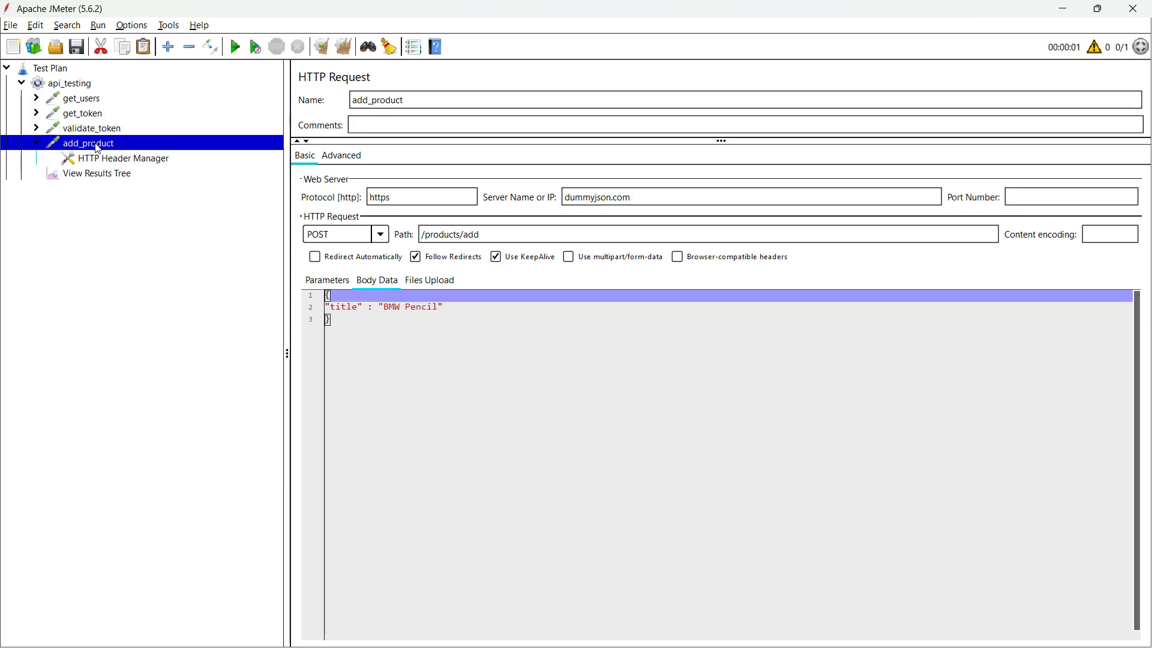
left_click(36, 143)
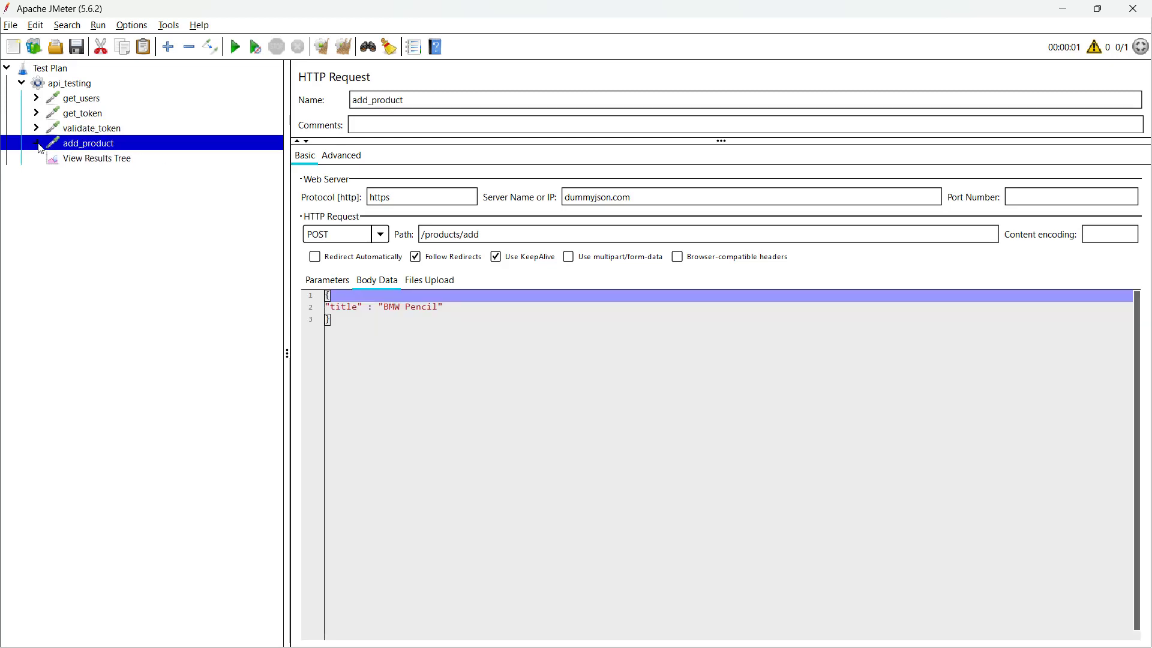
- Add a Loop Controller to the api_testing thread group
left_click(95, 86)
right_click(94, 85)
mouse_move(137, 91)
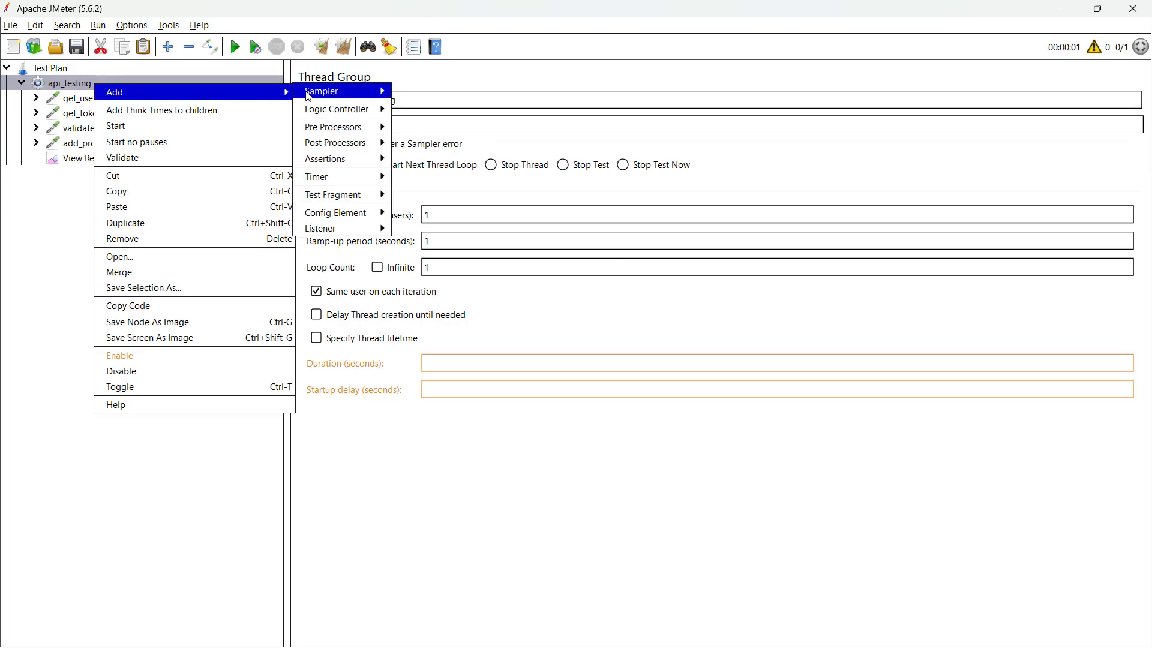
mouse_move(353, 114)
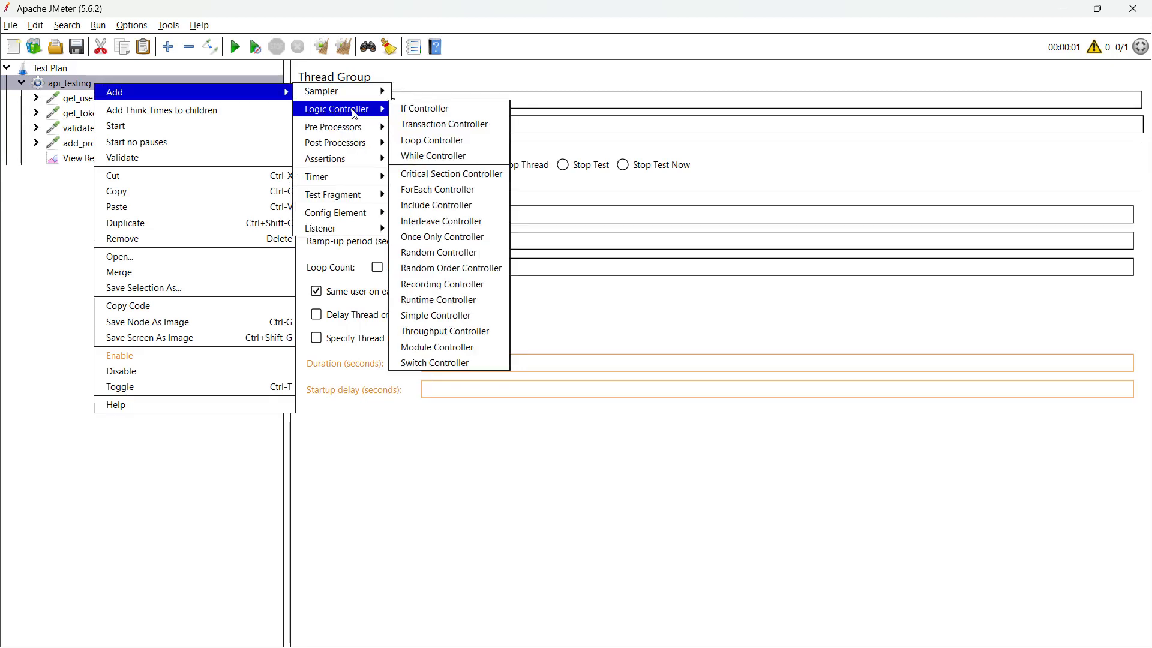
left_click(444, 141)
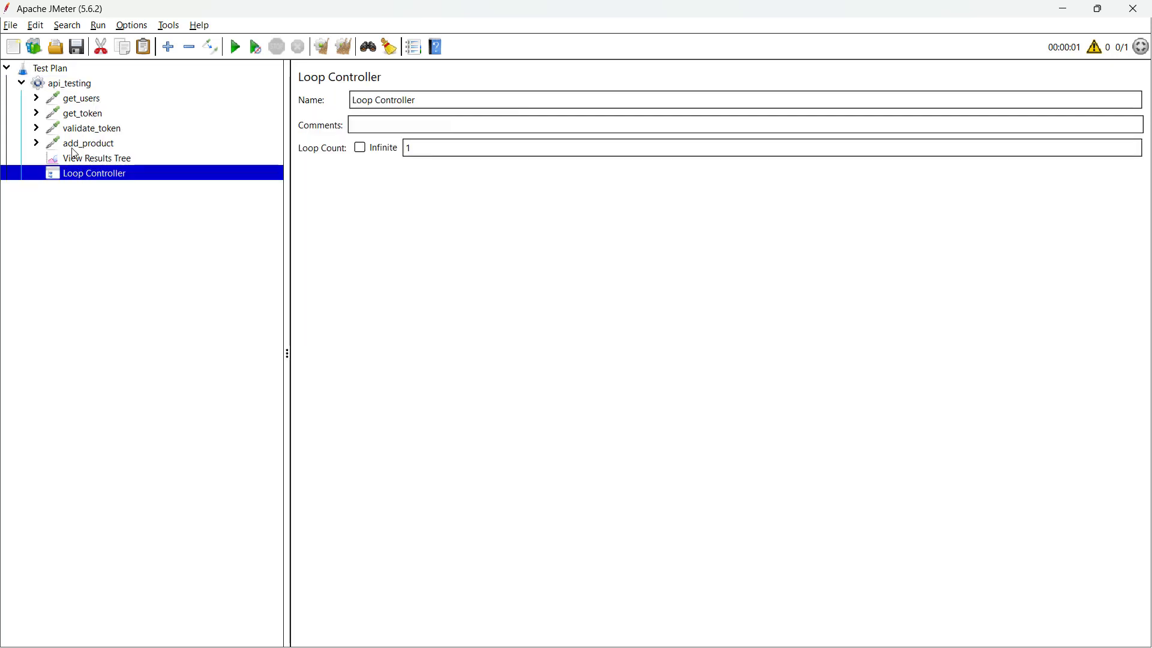
- Move the add_product request with its HTTP Header Manager into the Loop Controller and expand both nodes
left_click(80, 144)
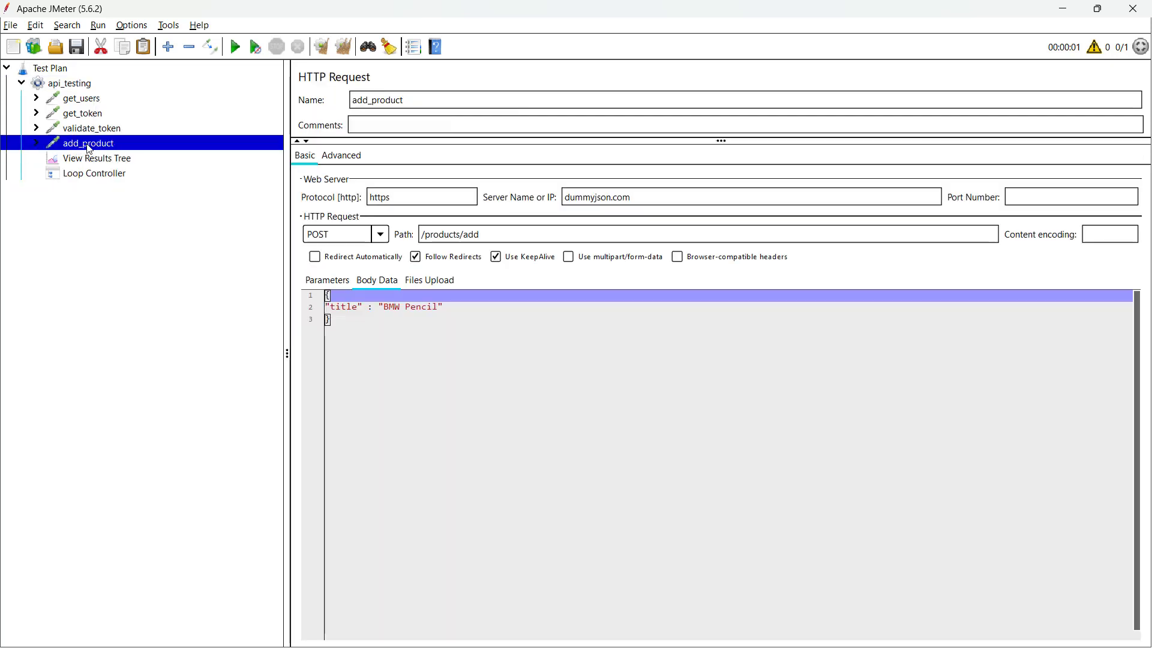
right_click(92, 147)
left_click(135, 183)
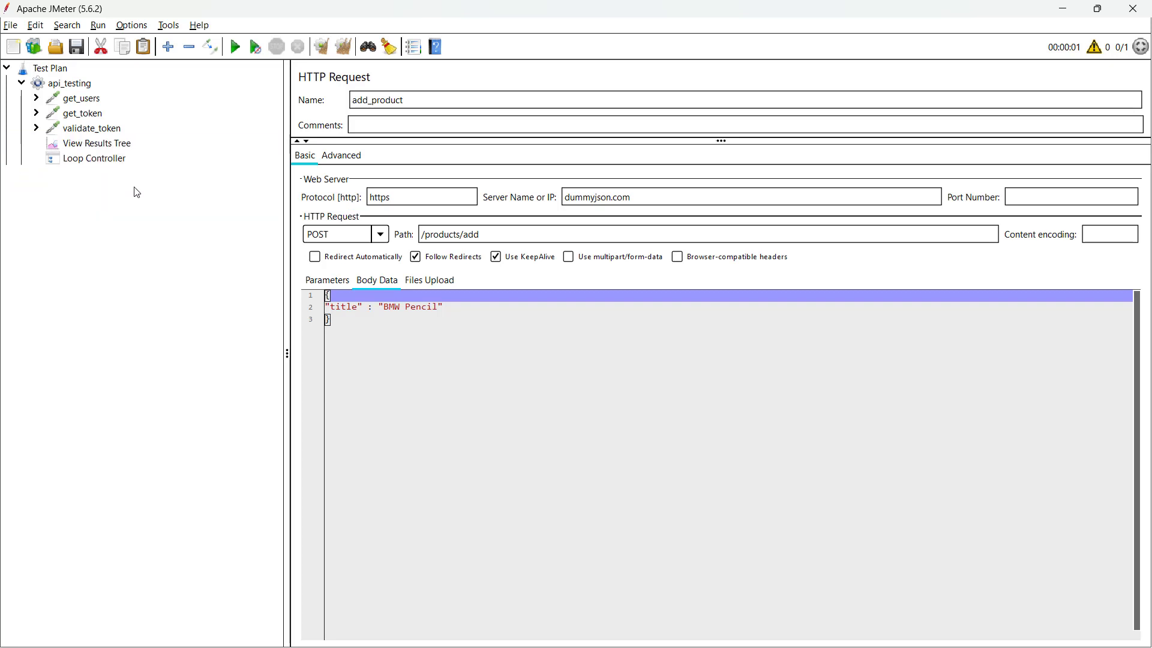
right_click(112, 162)
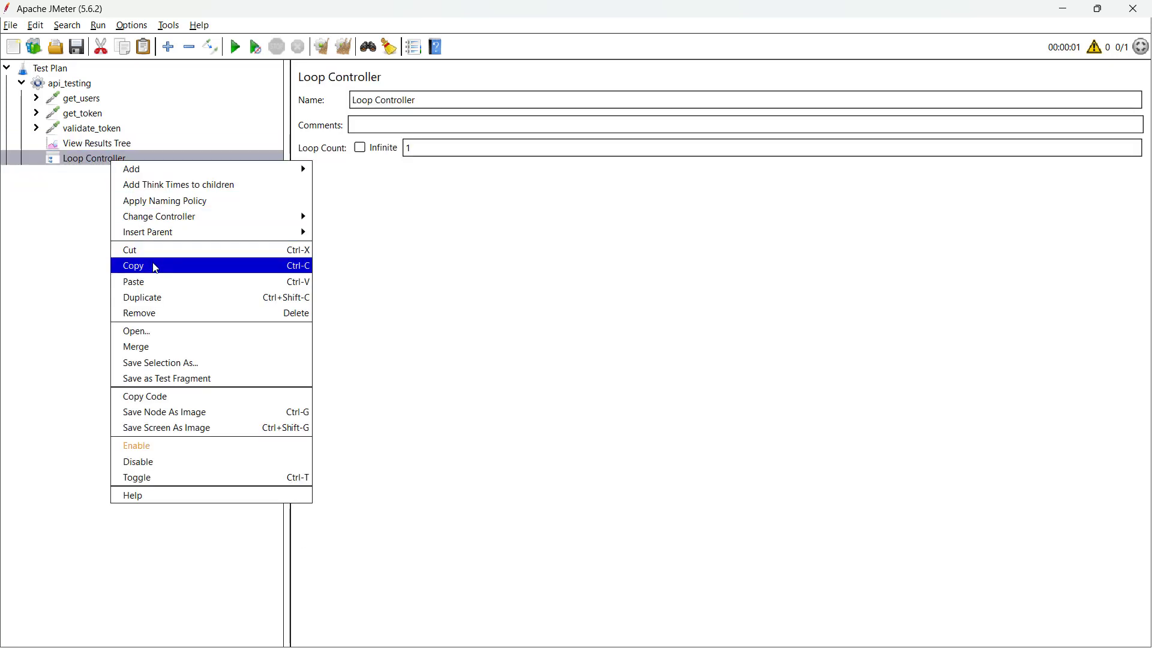
left_click(156, 282)
left_click(37, 158)
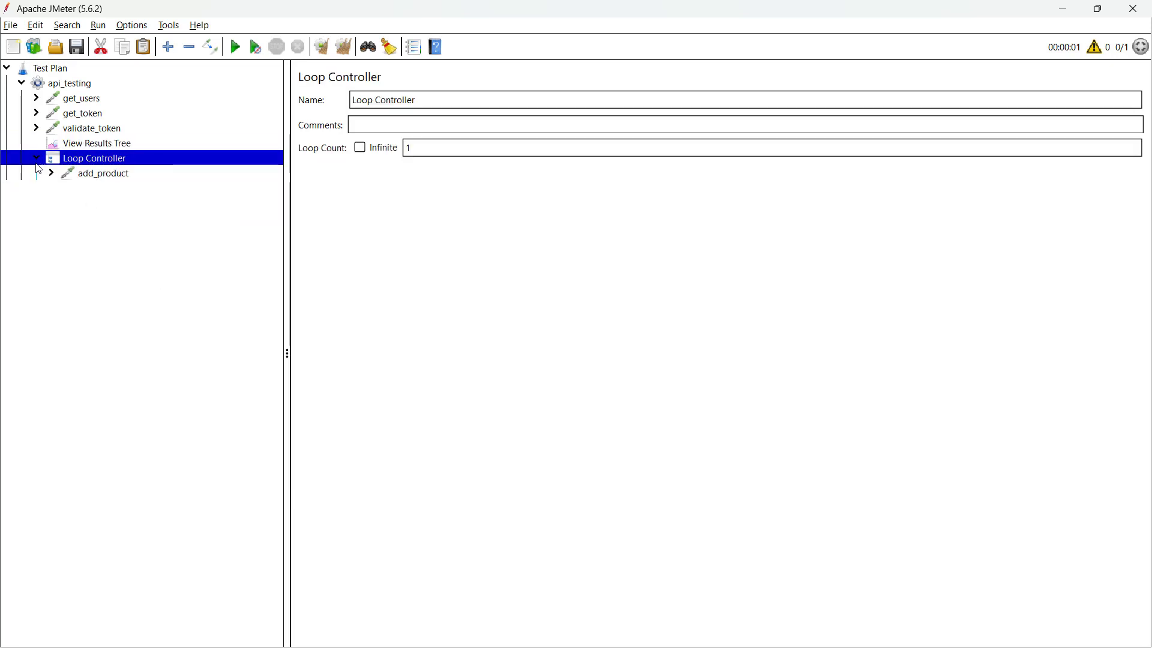
left_click(52, 174)
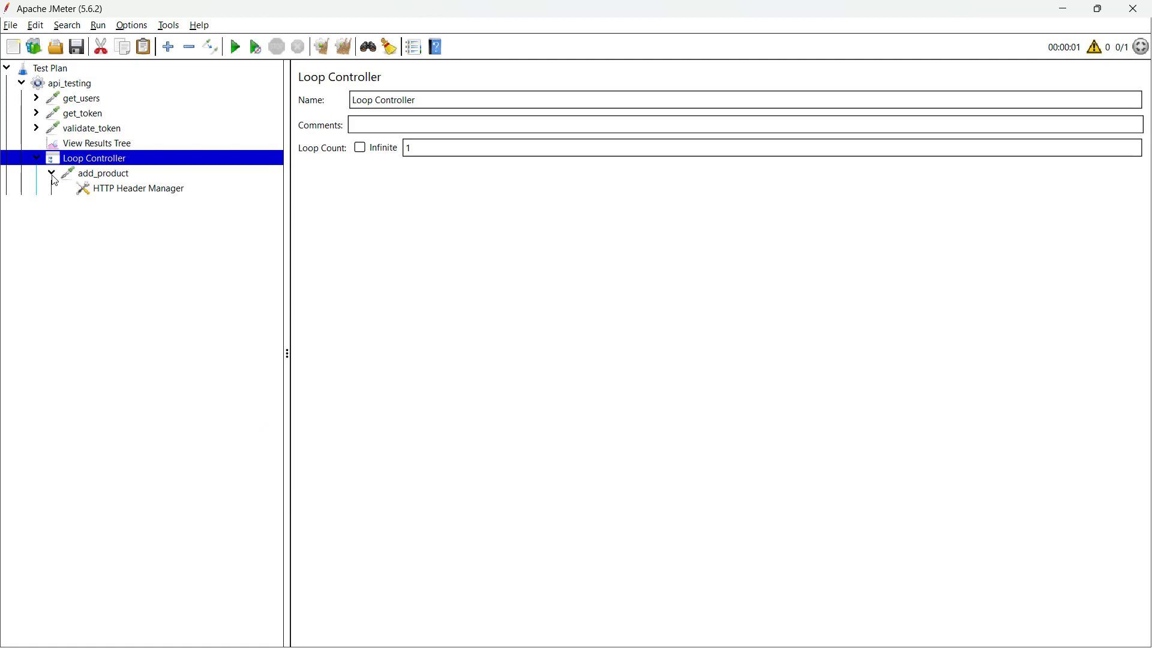
- Review the Loop Controller's loop count, the nested add_product request with its headers, and the get_users request
left_click(108, 180)
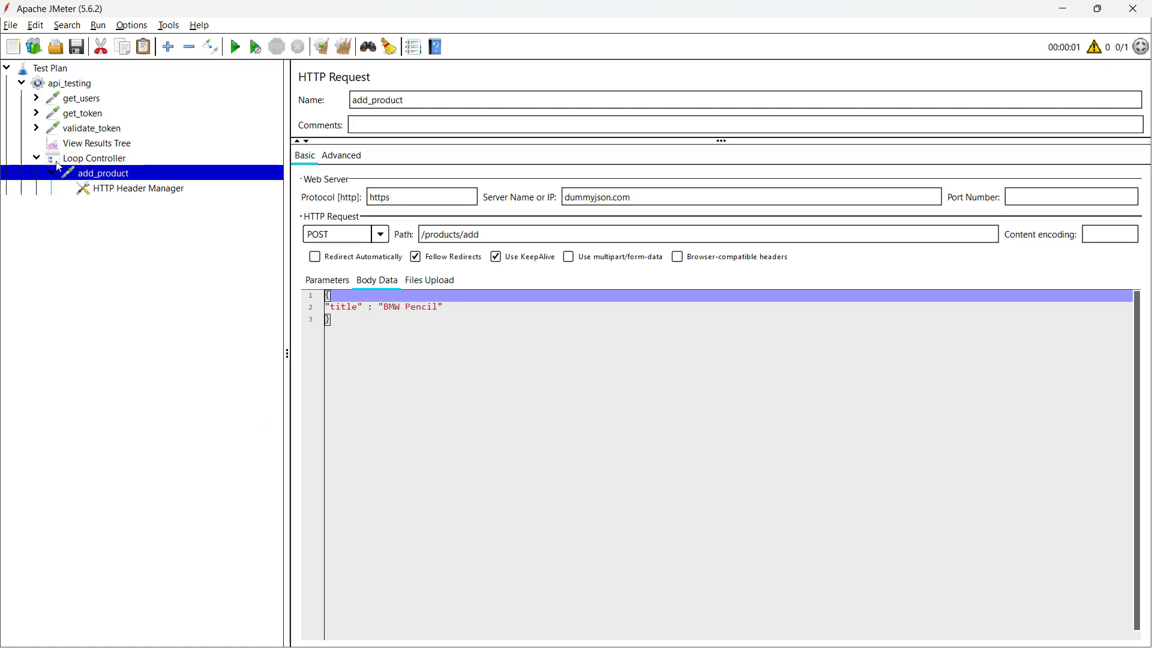
left_click(102, 160)
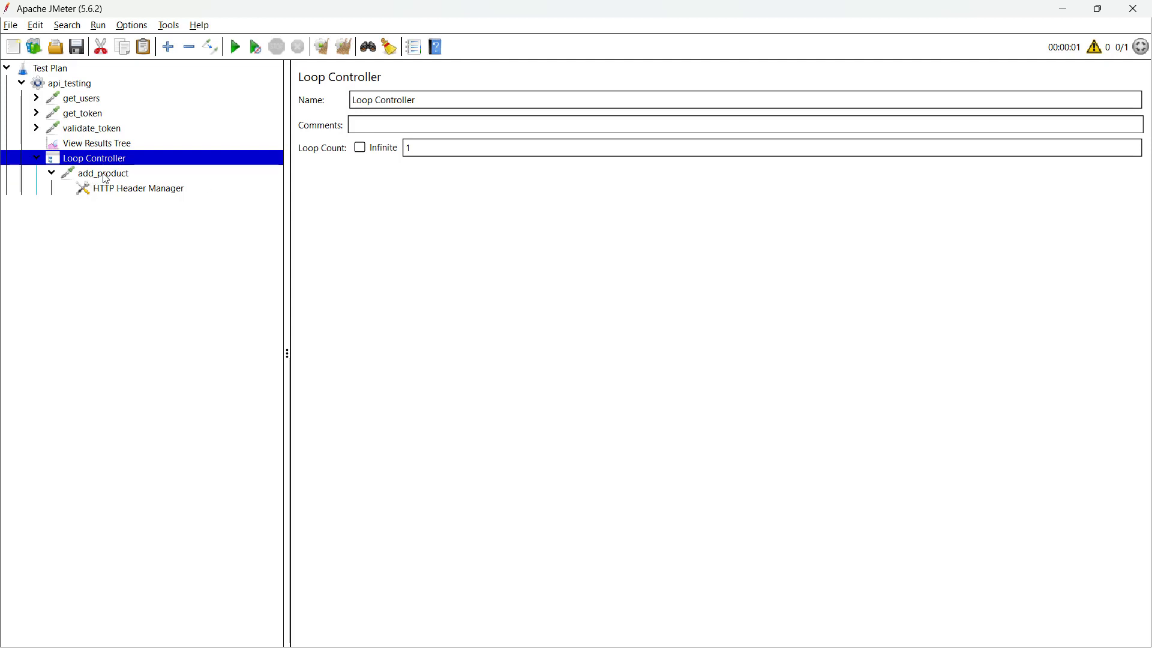
left_click(433, 154)
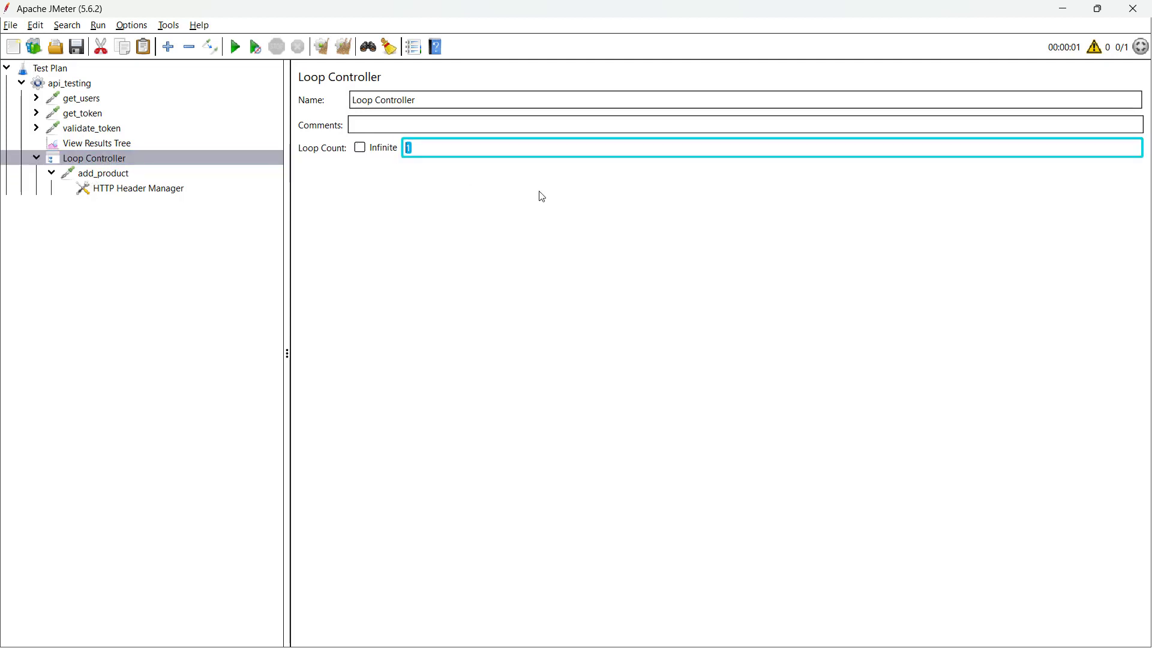
left_click(153, 188)
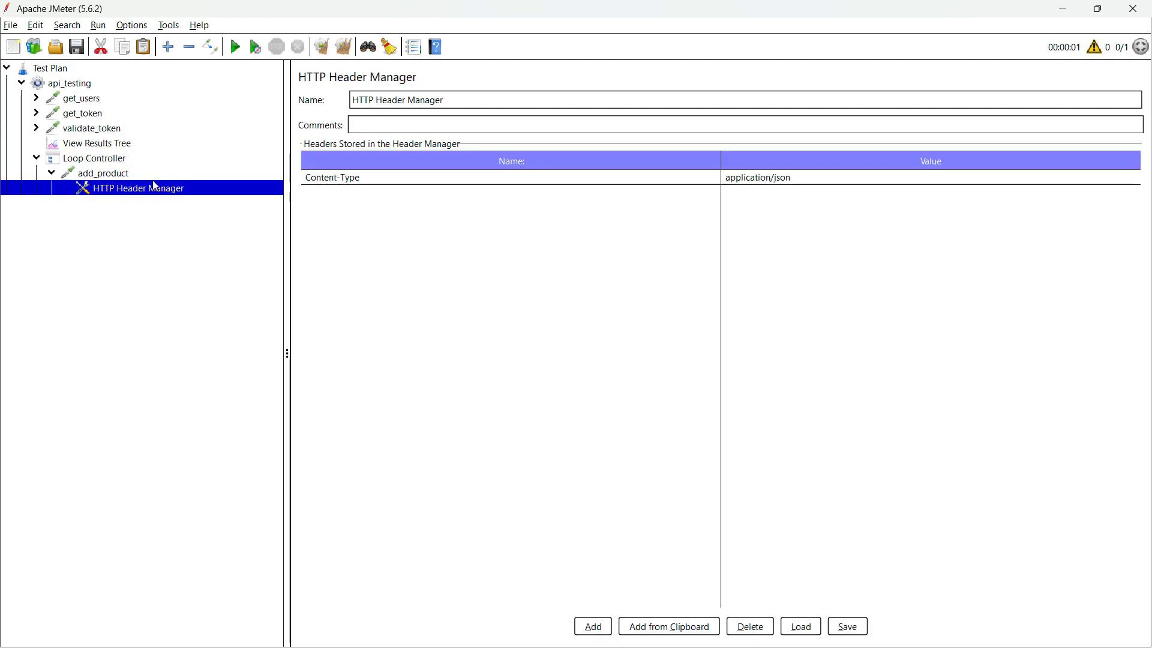
left_click(141, 174)
left_click(107, 101)
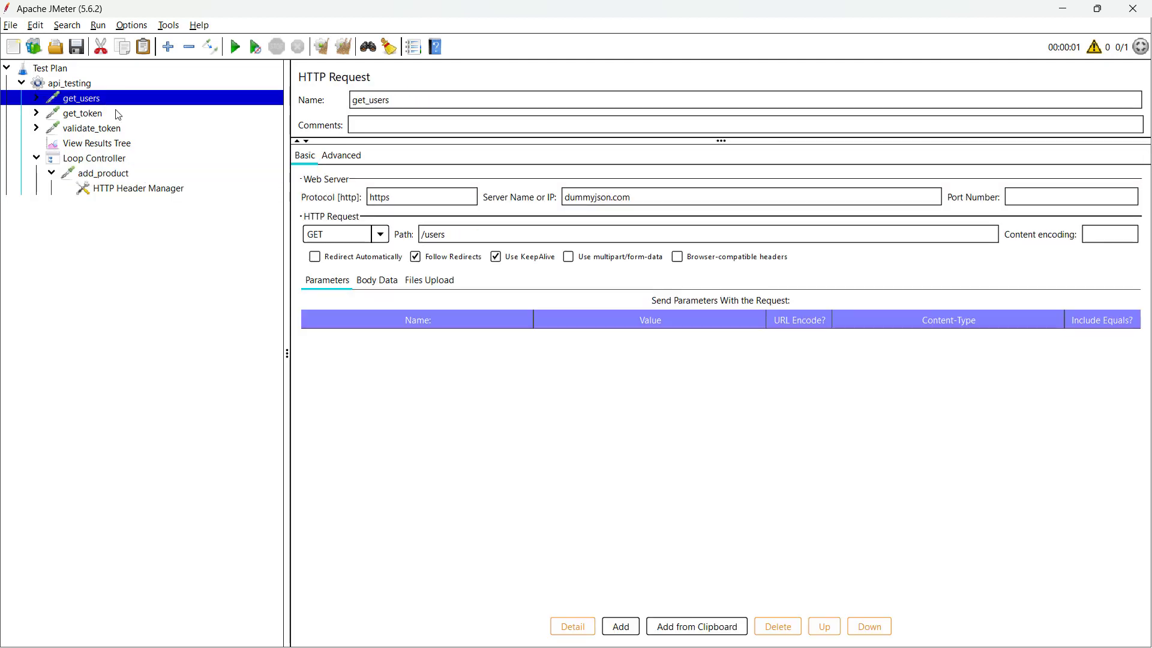
- Go through the get_token, validate_token and looped add_product requests in order, and collapse the add_product node
left_click(100, 114)
left_click(105, 129)
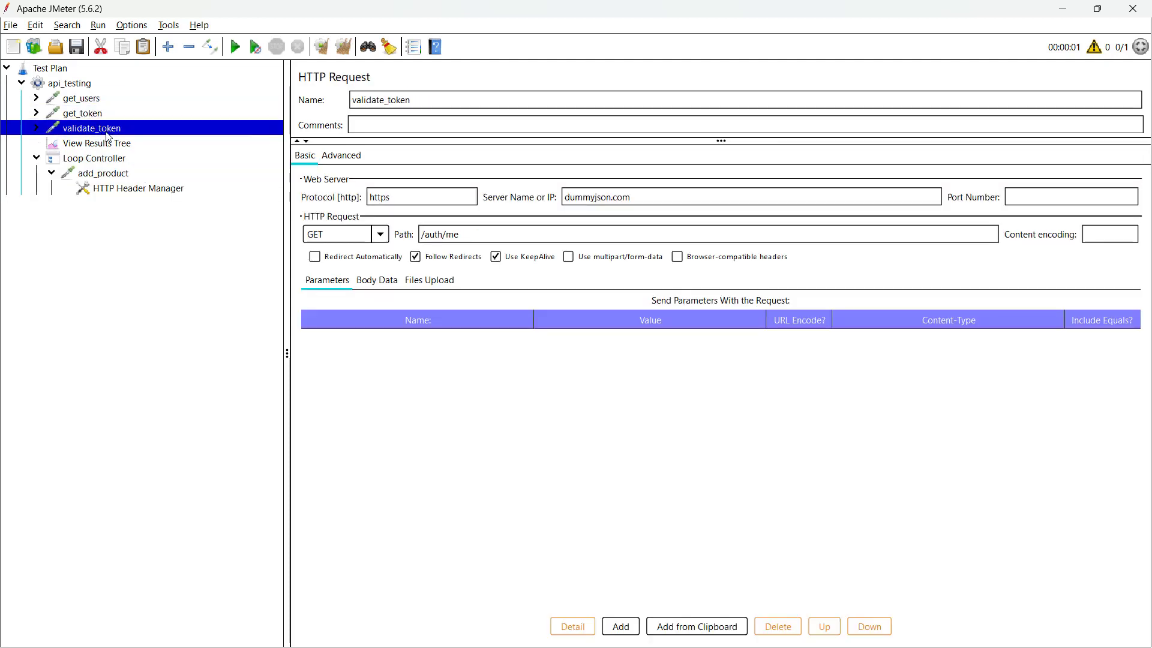
left_click(37, 159)
left_click(37, 158)
left_click(52, 174)
left_click(101, 175)
- Move the View Results Tree listener to the start of the api_testing thread group, ahead of get_users
left_click(99, 145)
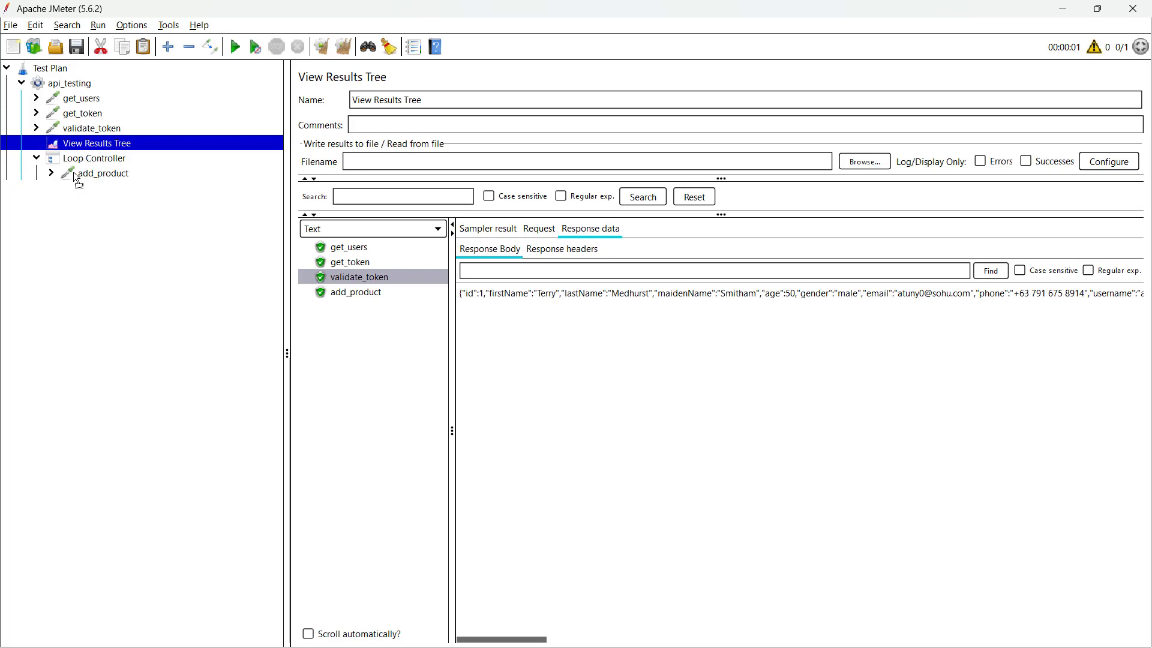
left_click_drag(73, 172, 84, 99)
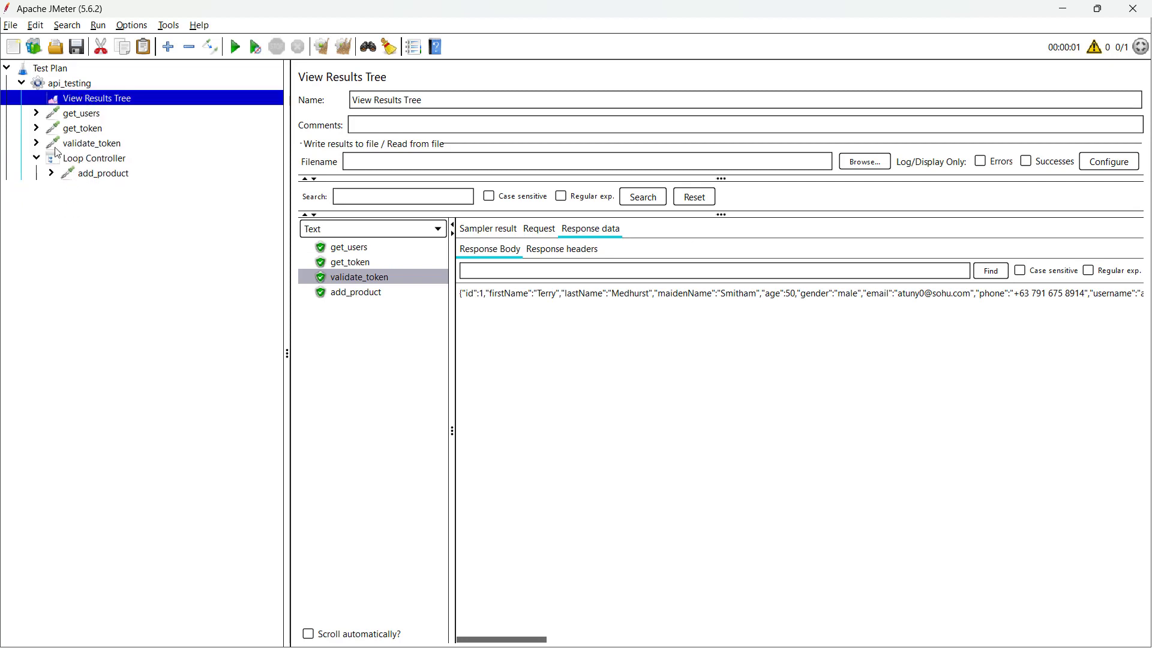
left_click(36, 158)
left_click(37, 159)
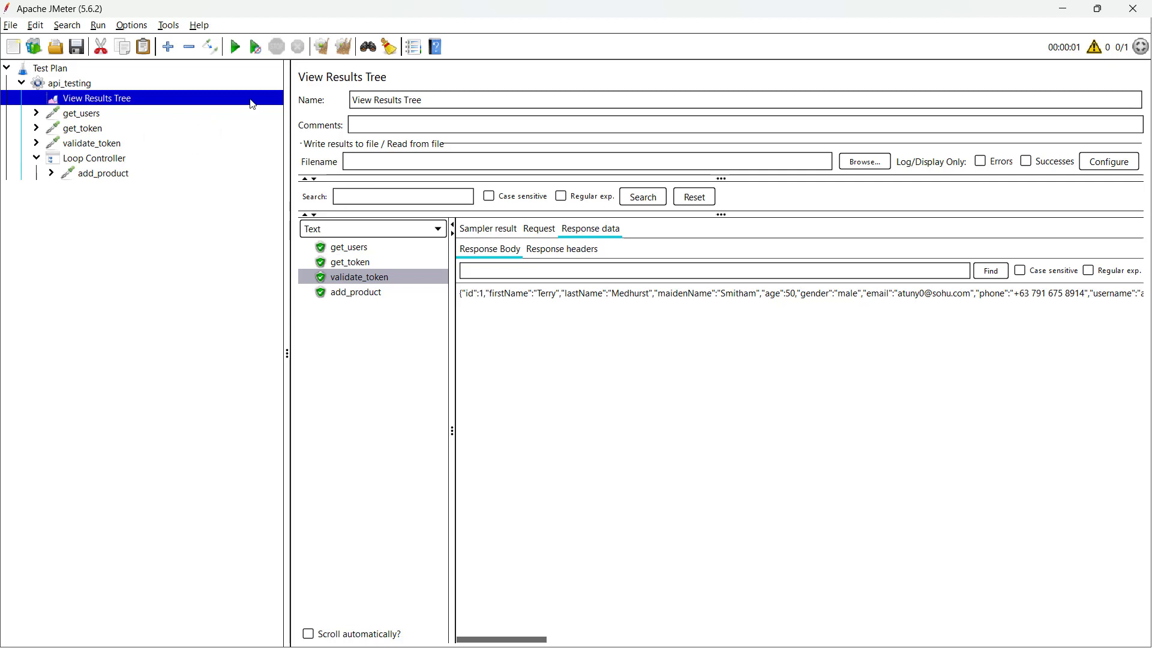
- Clear all previous results and run the test plan with the add_product request inside the Loop Controller
left_click(345, 48)
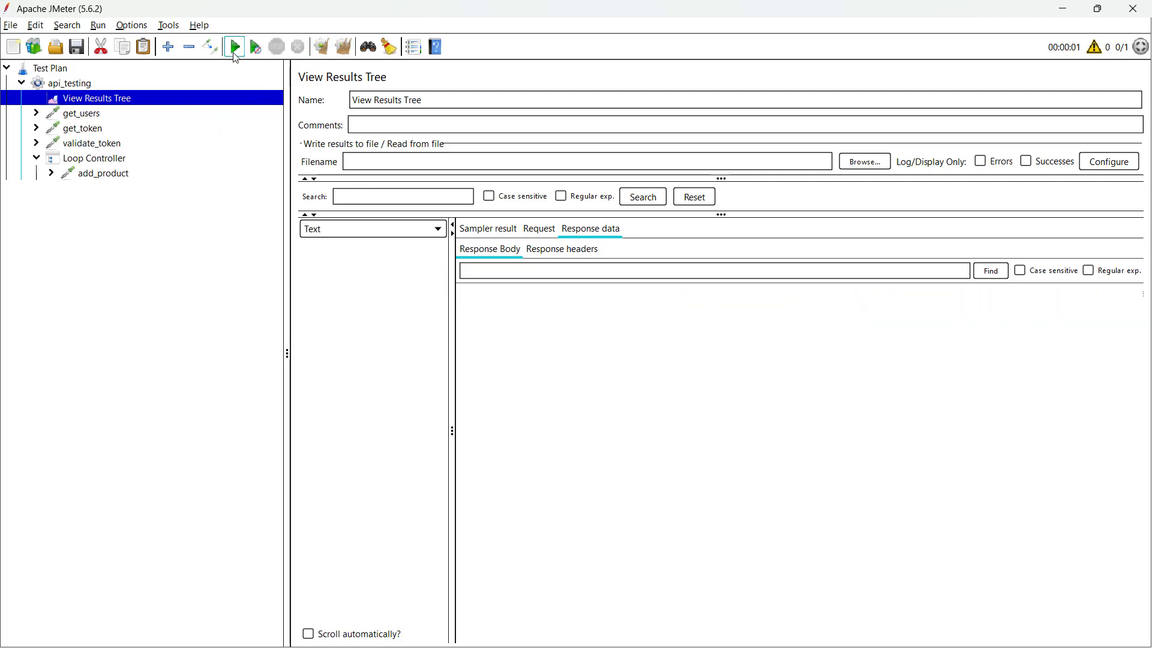
left_click(235, 48)
left_click(596, 362)
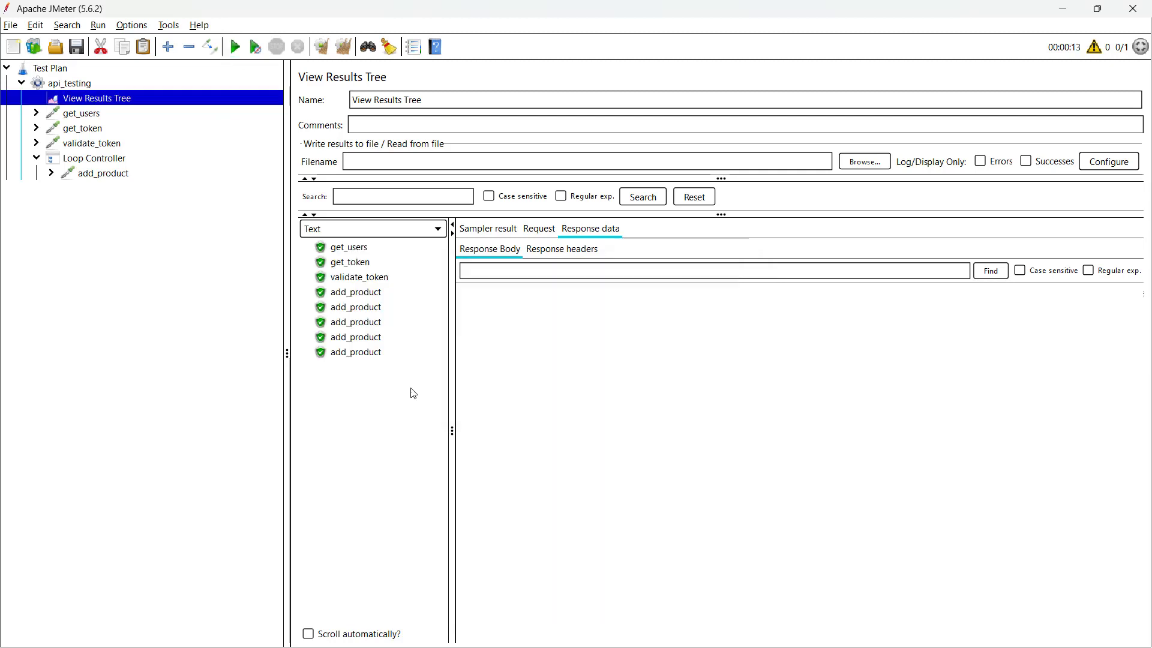
- Examine the response bodies of get_users, get_token, validate_token and each repeated add_product sample
left_click(360, 251)
left_click(364, 264)
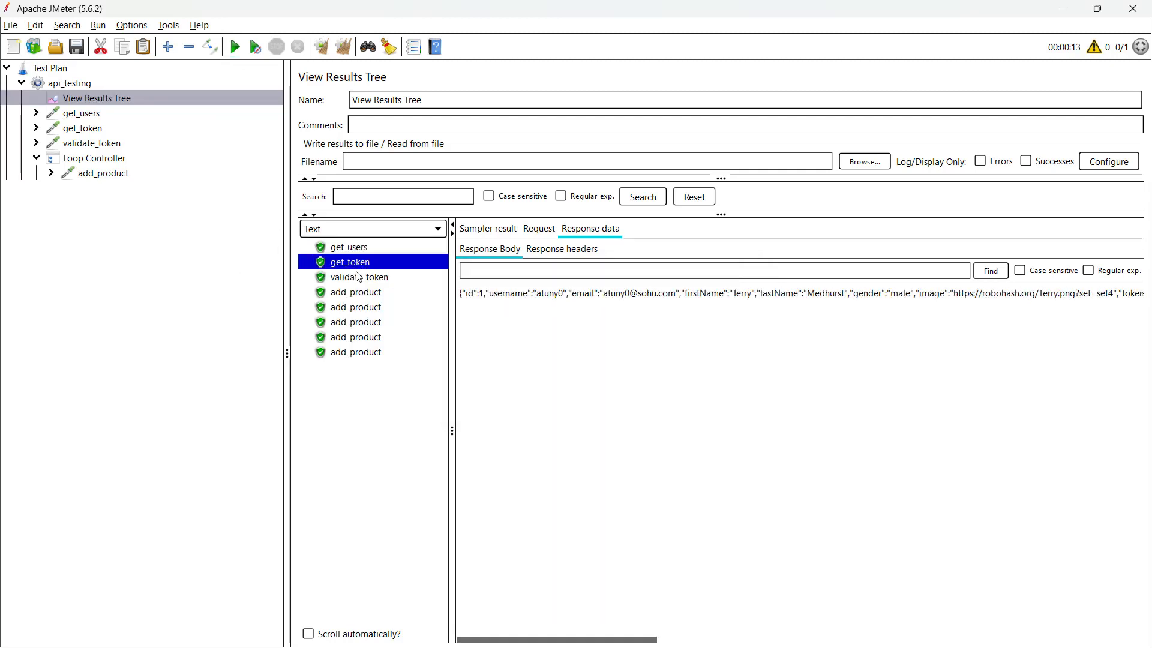
left_click(373, 279)
left_click(373, 294)
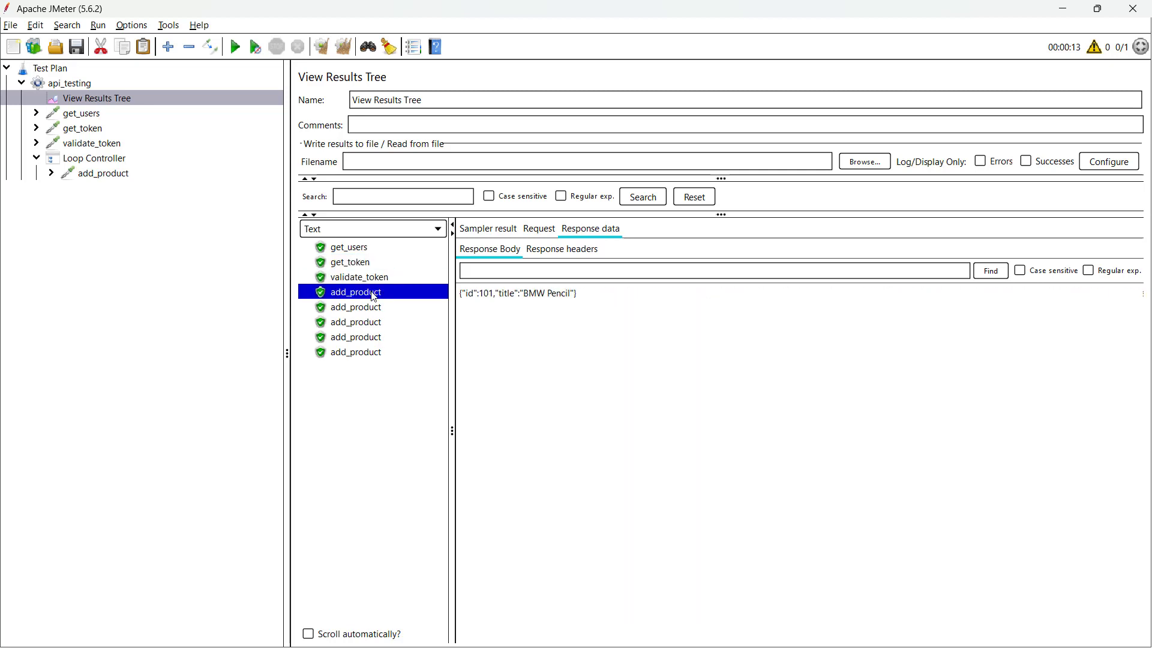
left_click(374, 305)
left_click(369, 320)
left_click(362, 336)
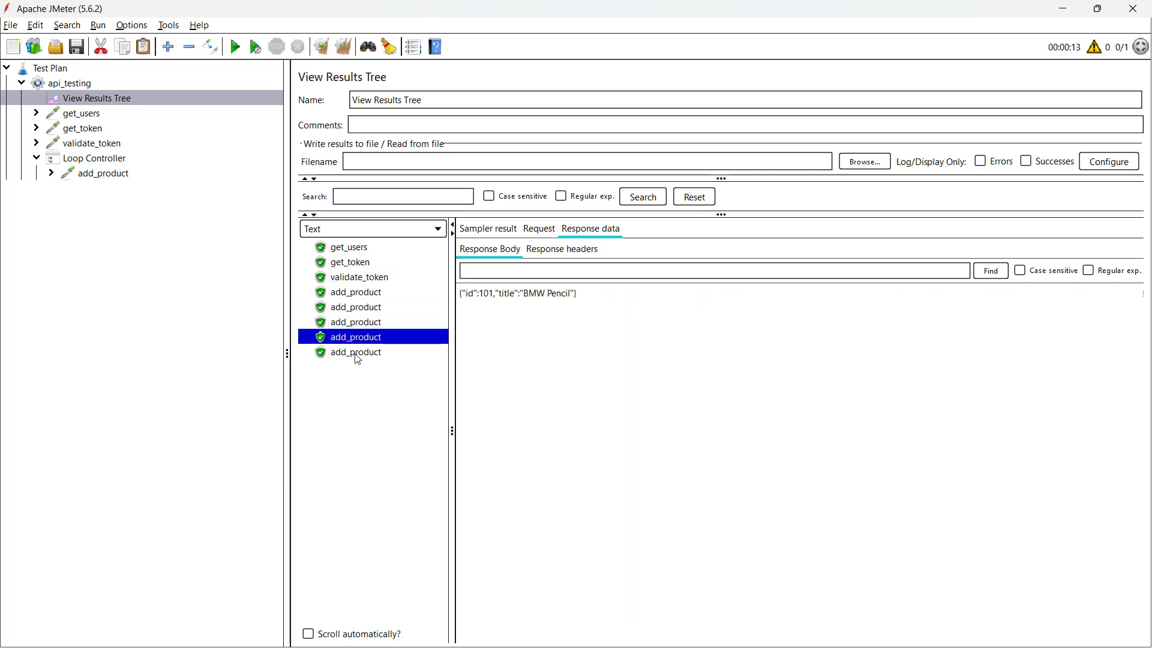
left_click(354, 353)
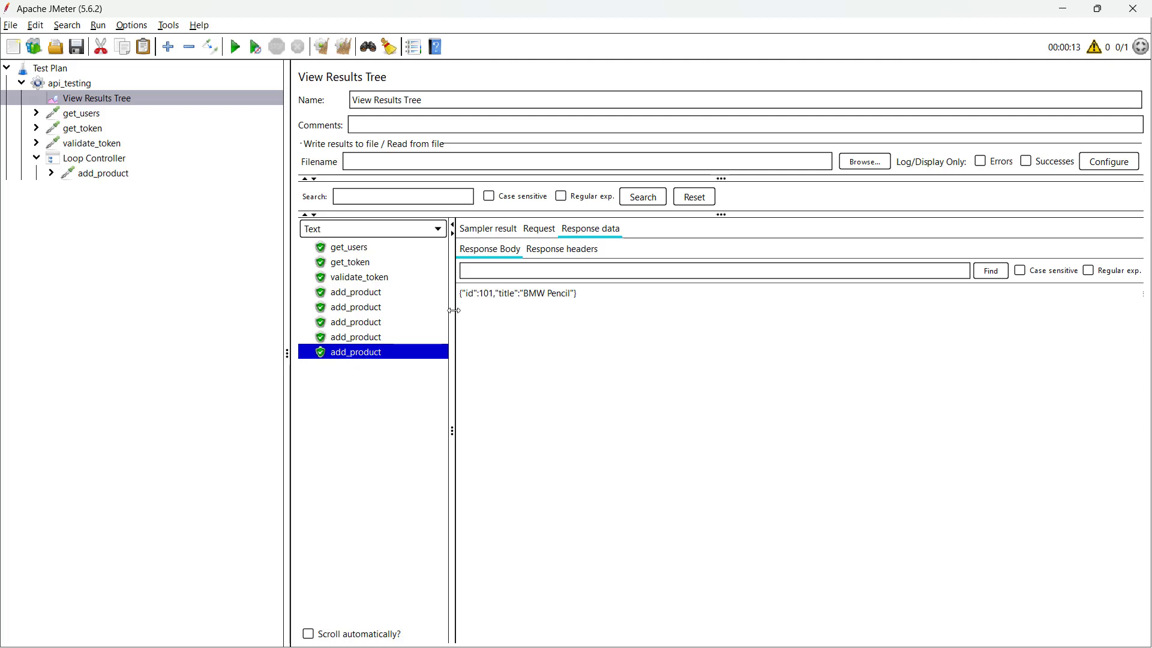
left_click(378, 294)
left_click(470, 300)
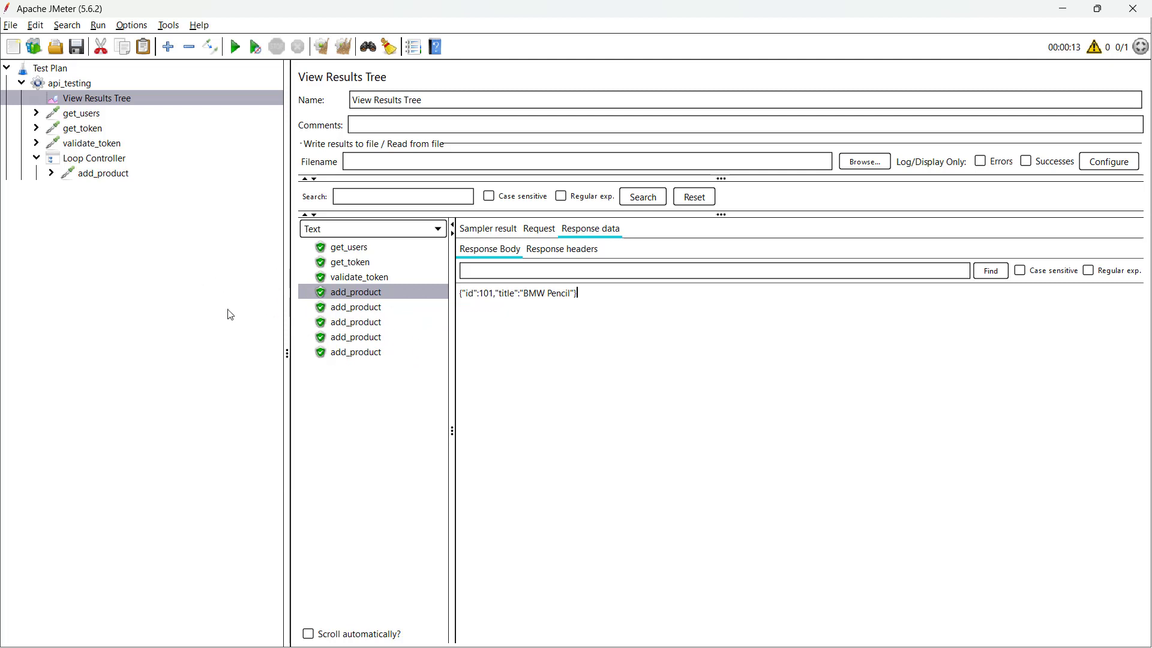
left_click(52, 174)
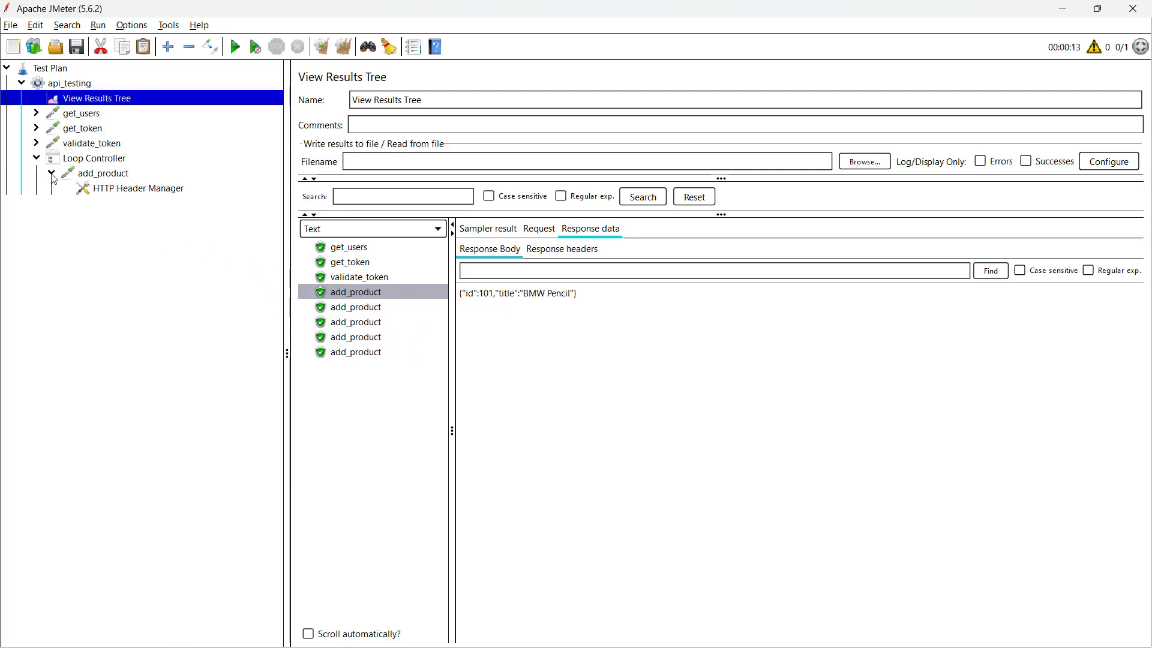
left_click(52, 174)
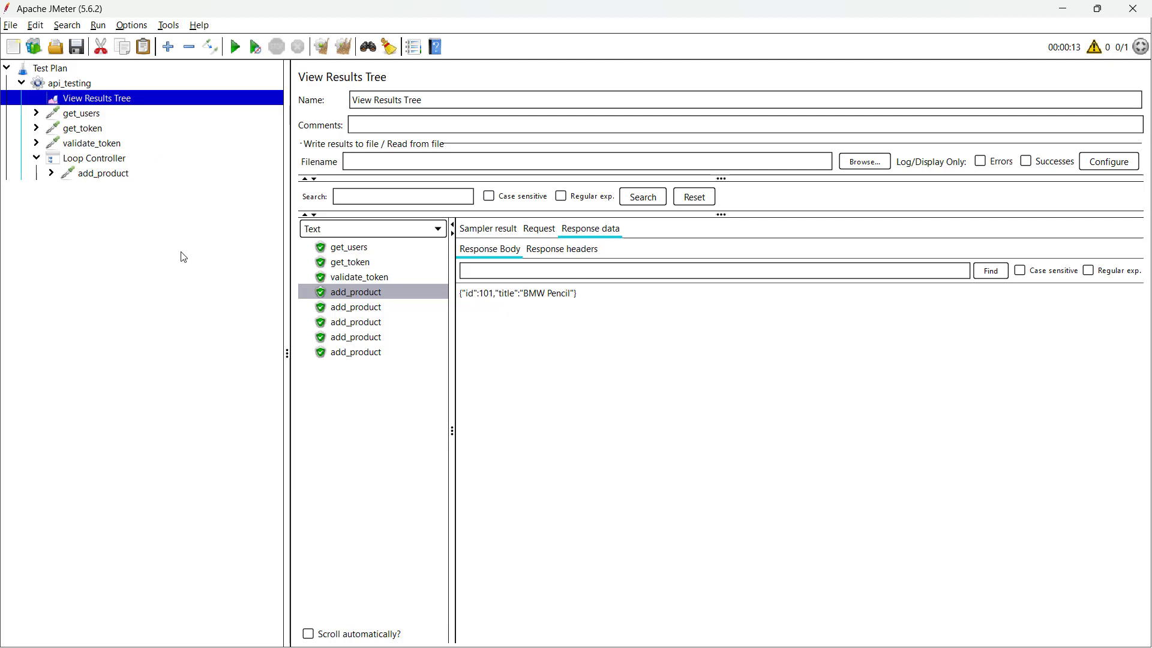
left_click(904, 588)
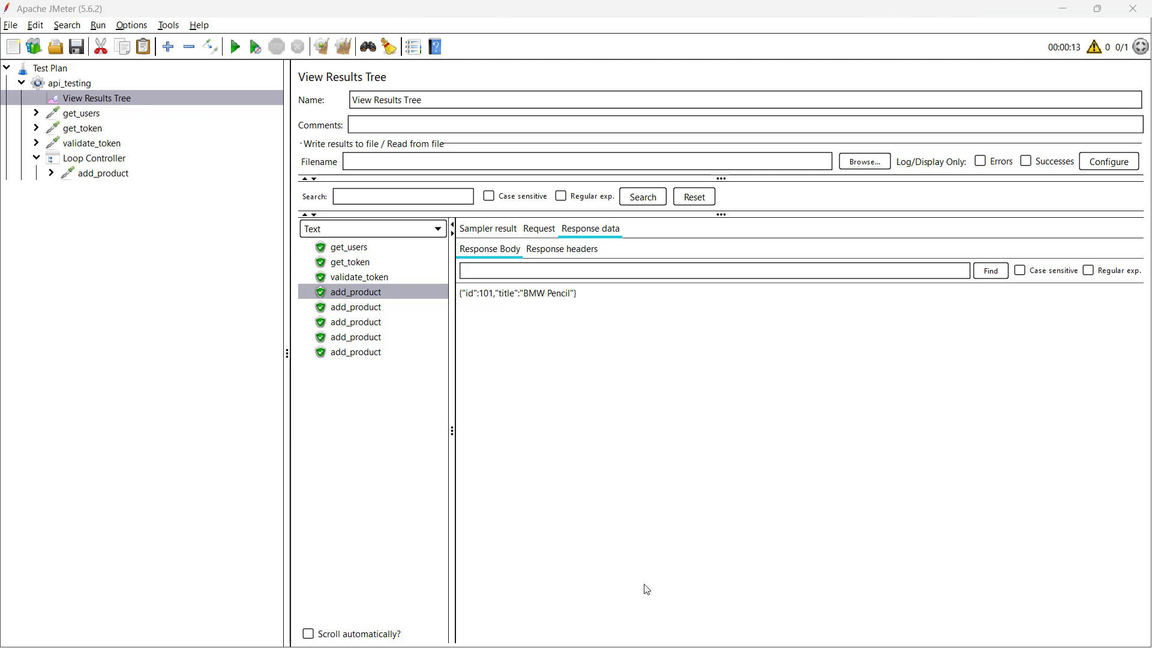